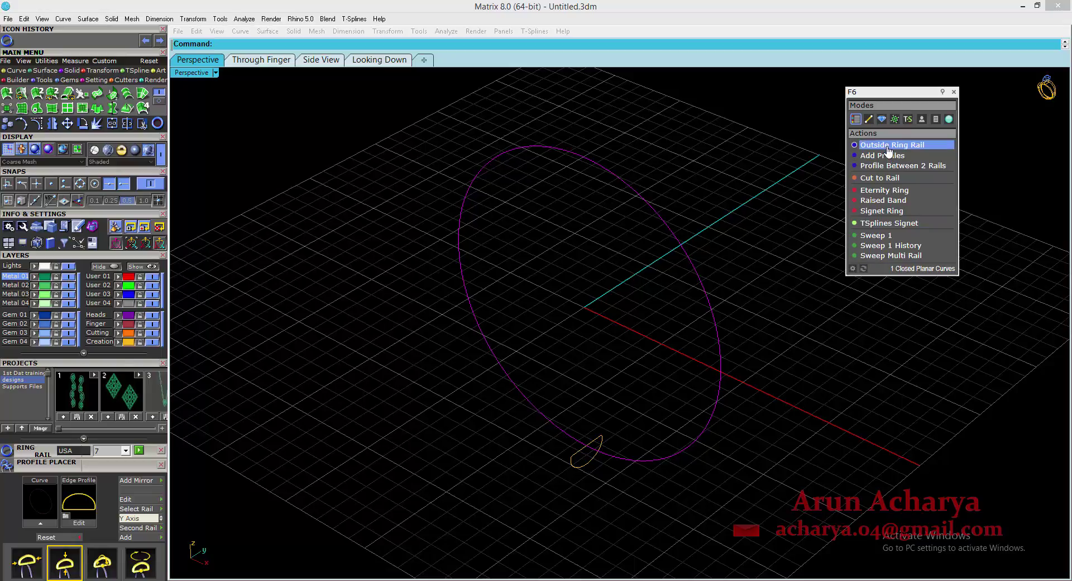
Create an outside ring rail around the finger rail with 4.9 mm top, 1.6 mm side and 1.5 mm bottom thickness
left_click(888, 146)
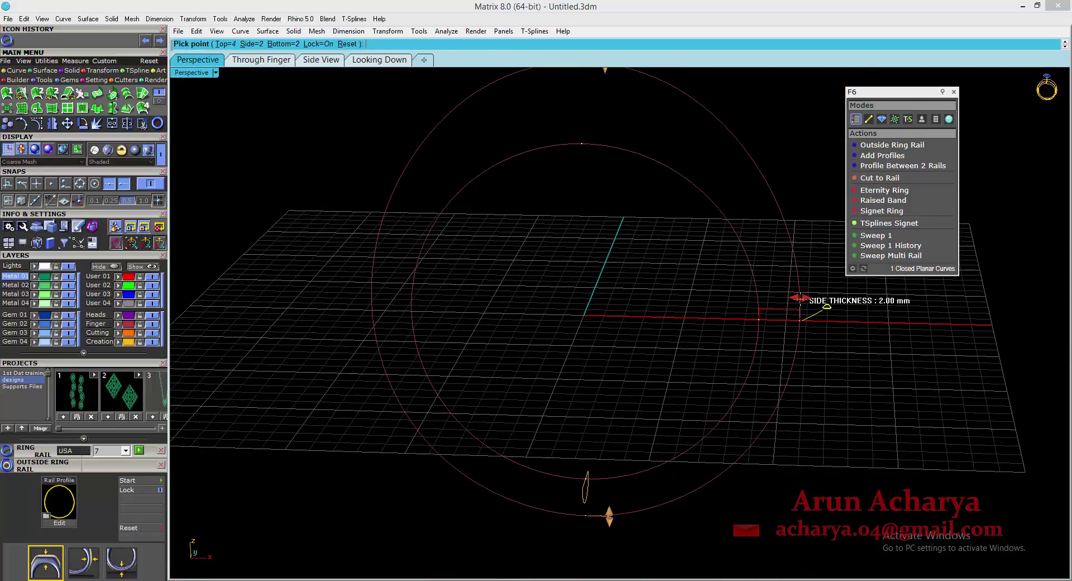
left_click_drag(788, 300, 791, 306)
left_click_drag(610, 517, 609, 513)
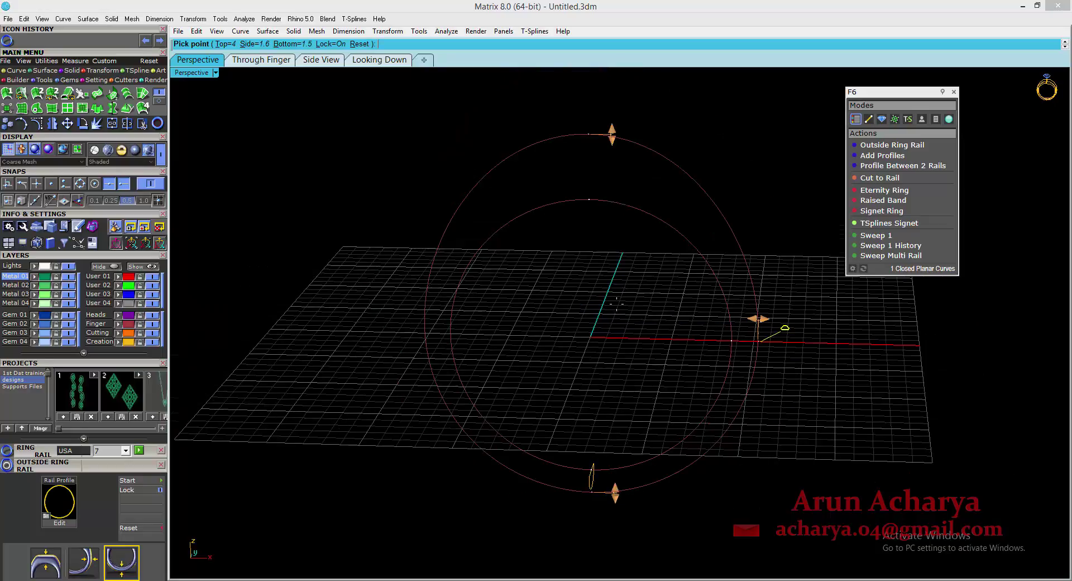
left_click_drag(607, 129, 607, 109)
right_click_drag(634, 256, 603, 225)
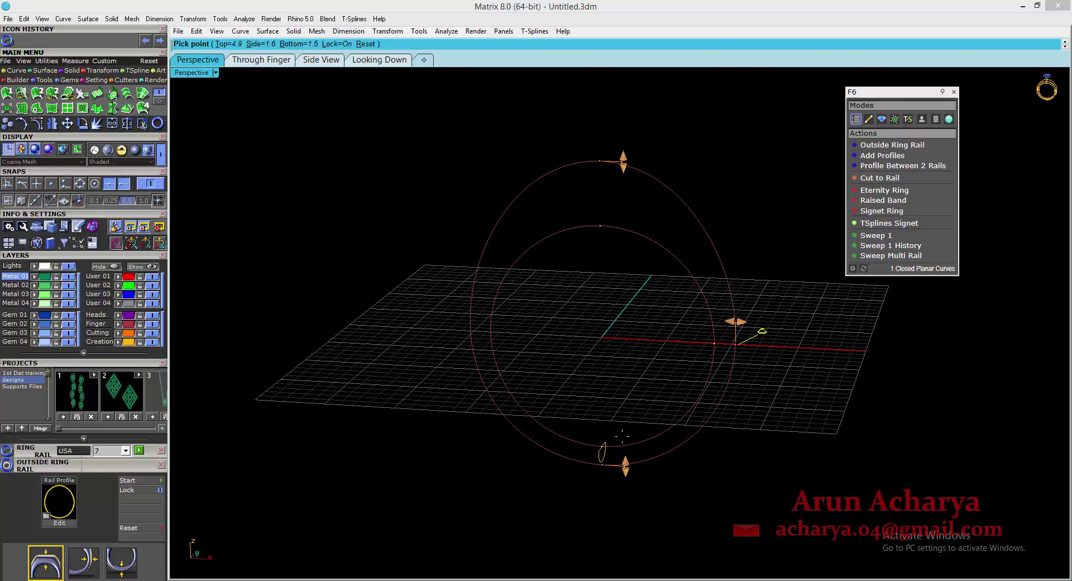
right_click_drag(605, 417, 597, 385)
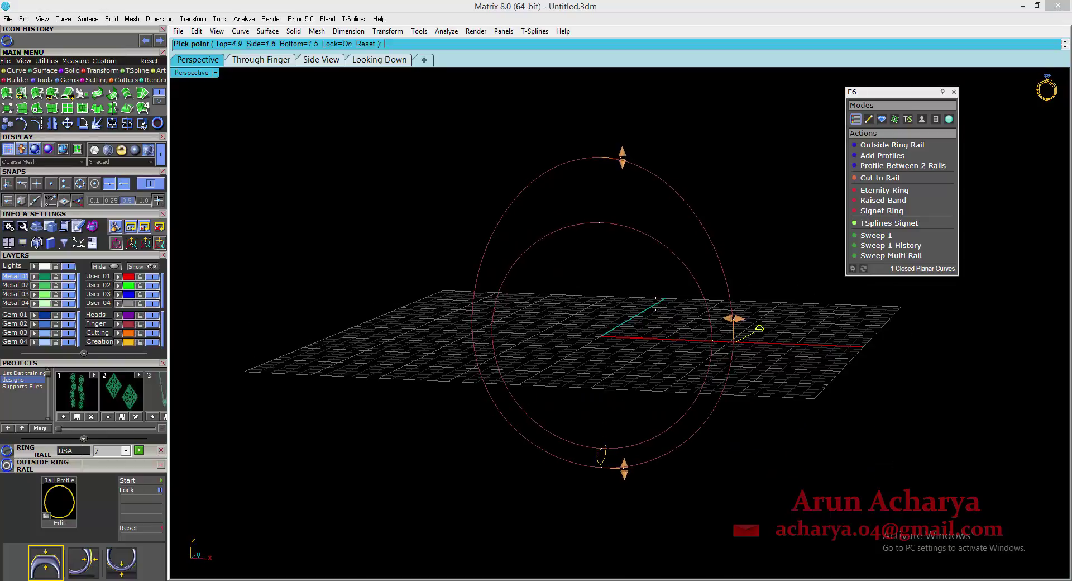
right_click_drag(634, 239, 631, 269)
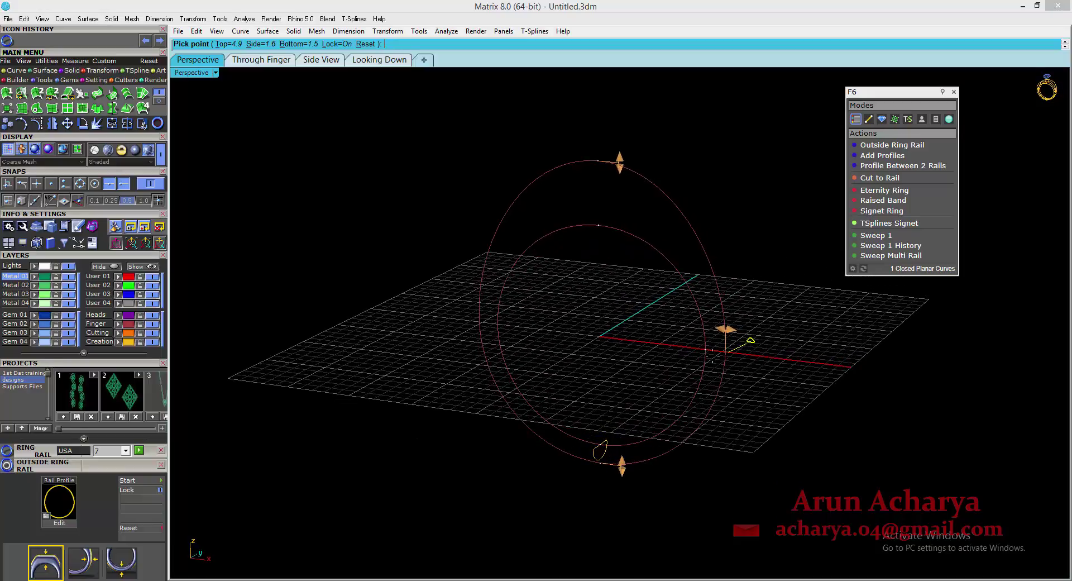
right_click_drag(696, 349, 712, 350)
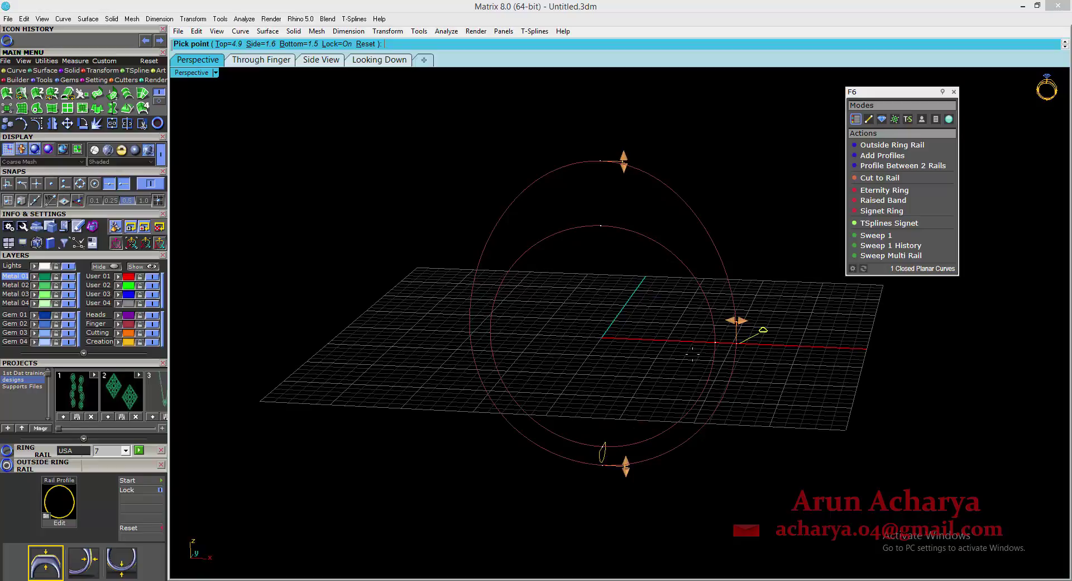
Collapse the Display, Snaps, Info & Settings and Layers sections to make room for the ring rail settings
left_click(95, 136)
left_click(95, 145)
left_click(96, 153)
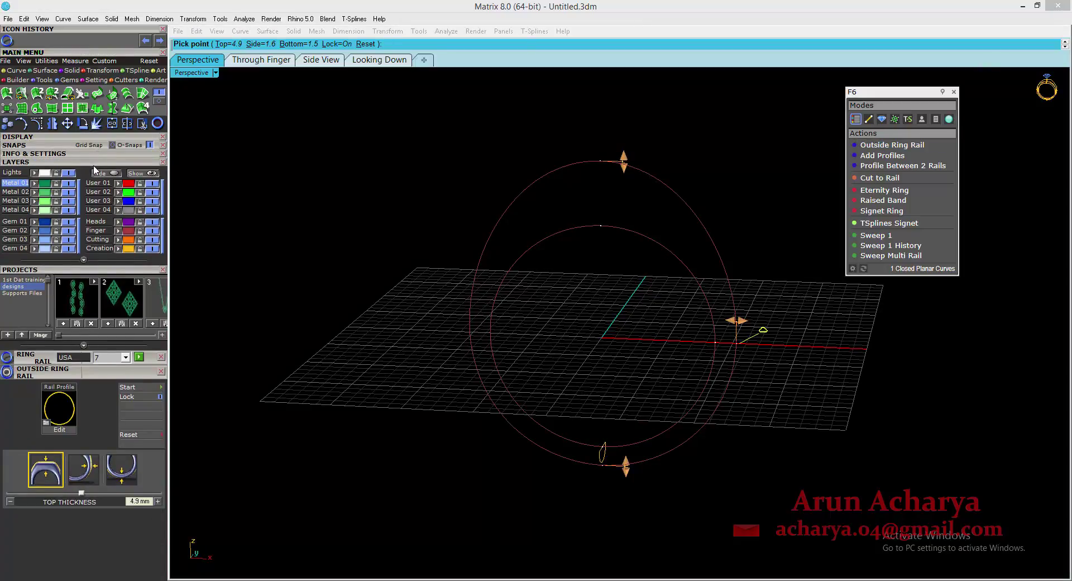
left_click(96, 161)
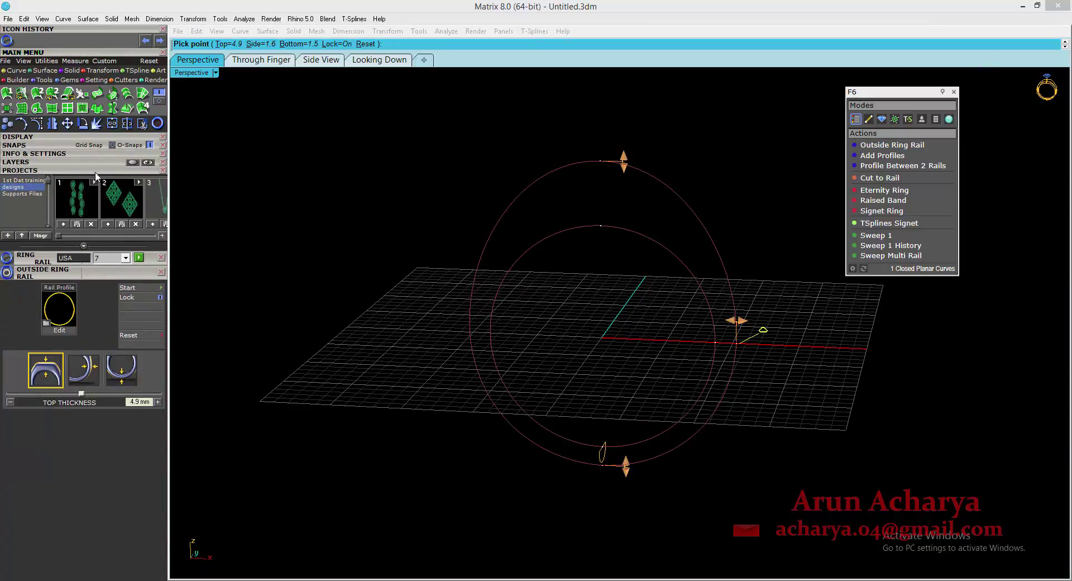
Change the outside ring rail's shape to Climb_01 and finish the rail
left_click(60, 309)
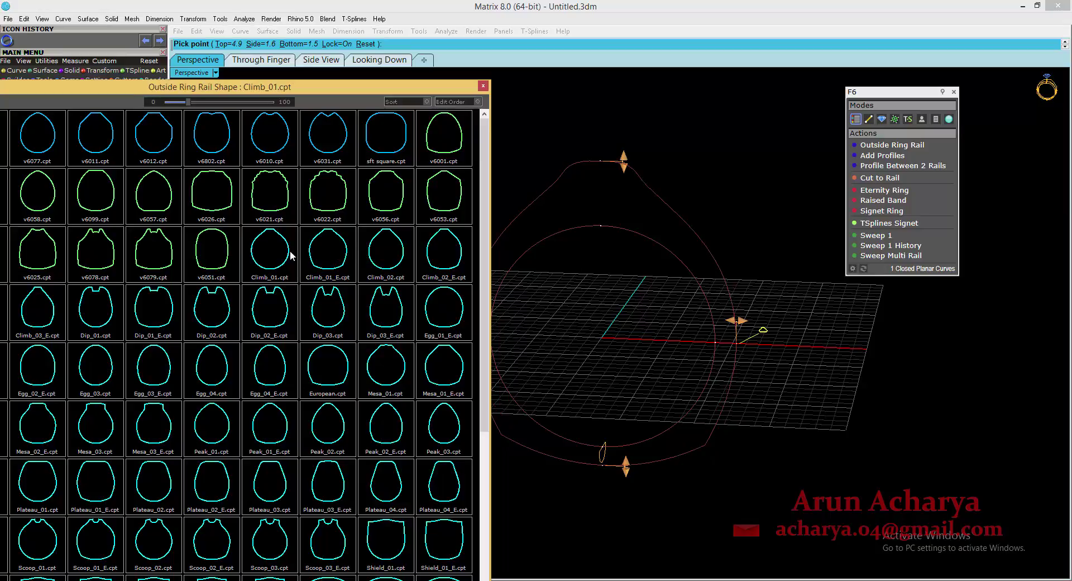
left_click(258, 258)
right_click_drag(742, 323, 630, 302)
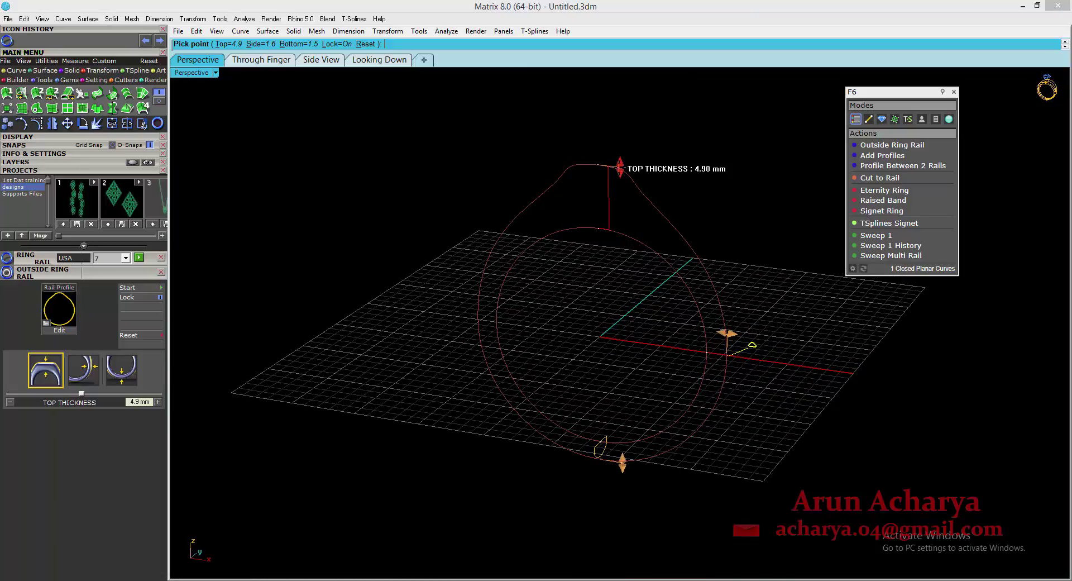
right_click_drag(633, 291, 608, 422)
key("Return")
scroll(606, 441, "up", 5)
right_click_drag(620, 371, 647, 387)
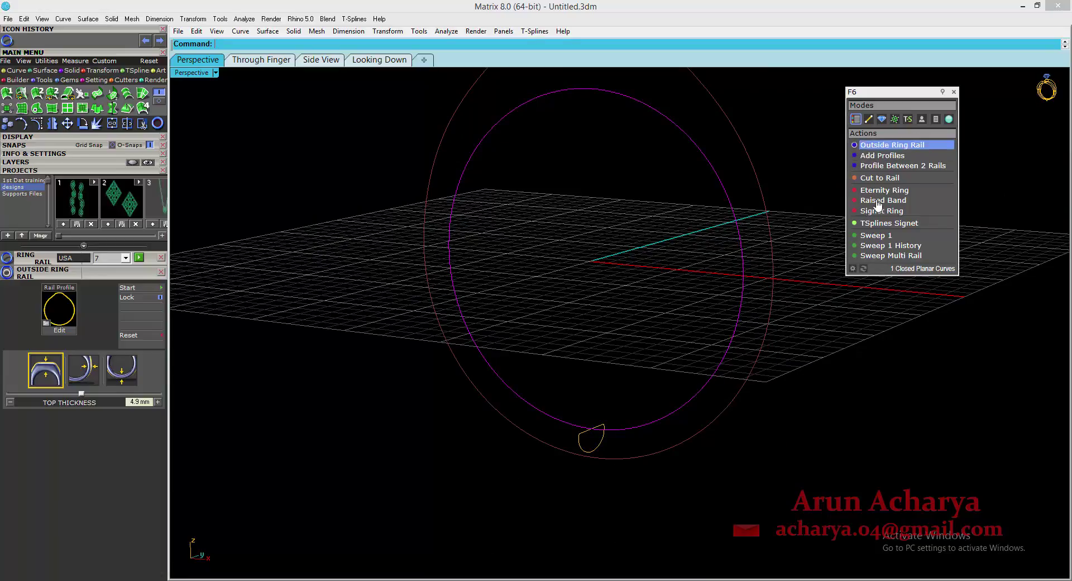
Clear the rail selection and open the profile curve at the ring's base for editing in Profile Placer with MSR
left_click_drag(894, 92, 946, 97)
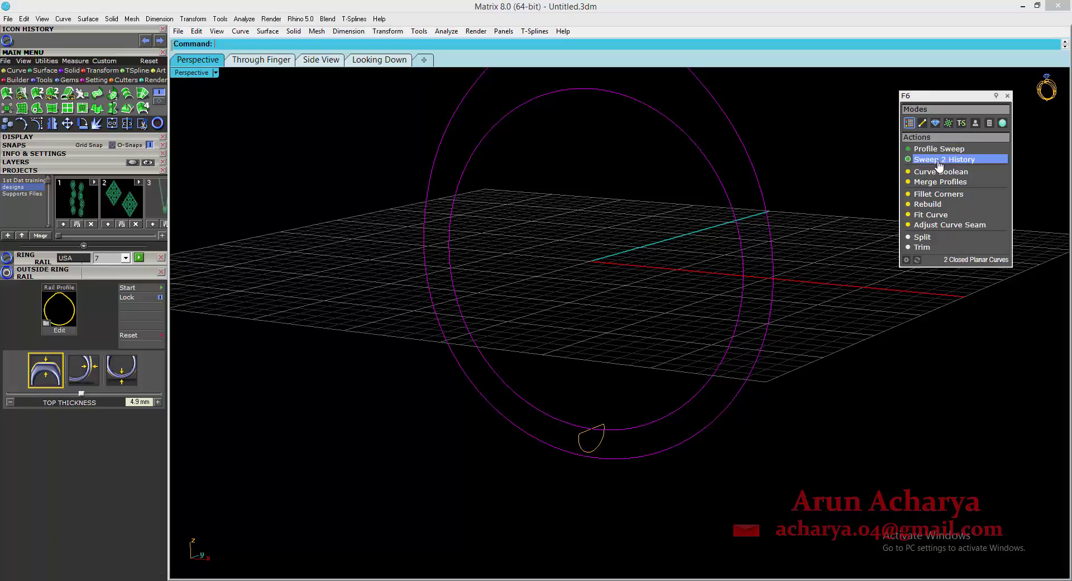
left_click(758, 247)
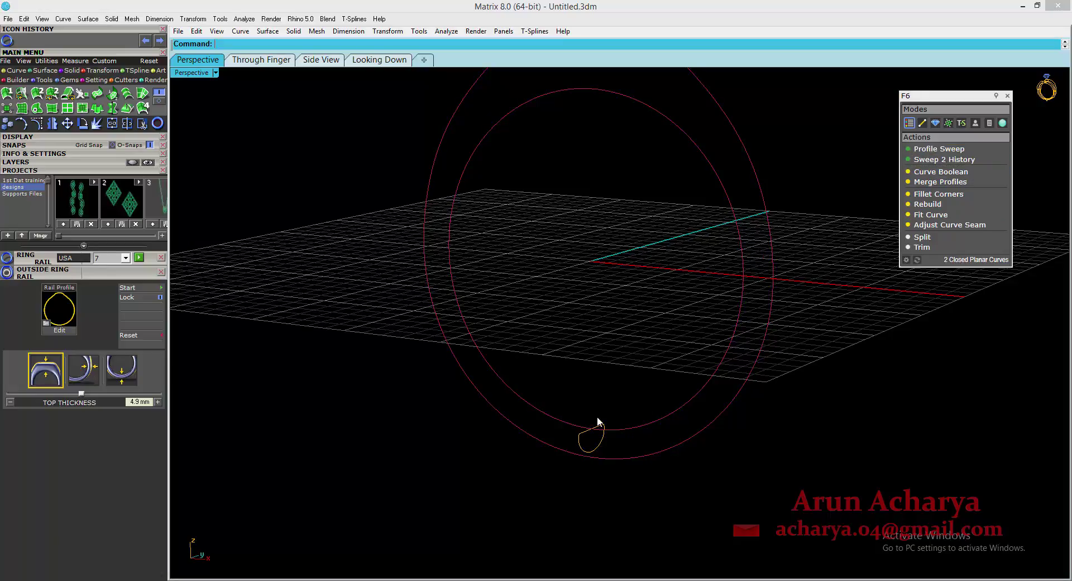
left_click(594, 450)
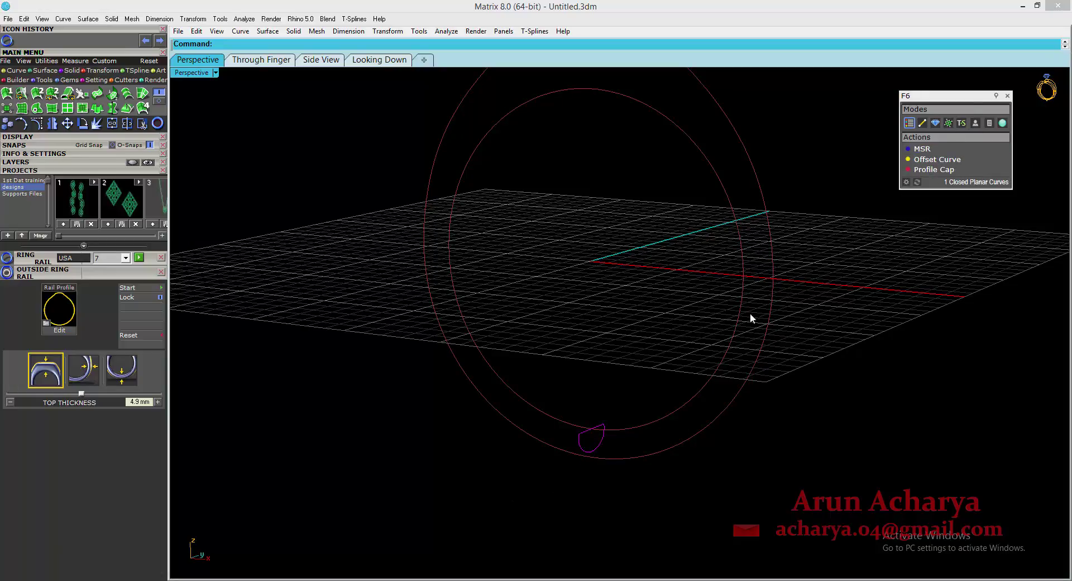
left_click(922, 148)
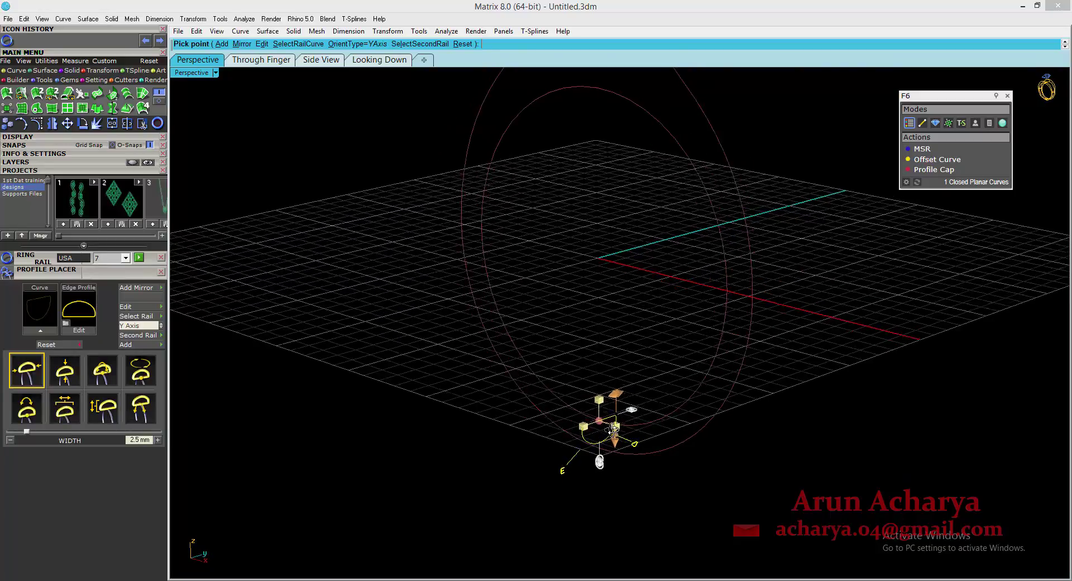
right_click_drag(613, 429, 622, 407)
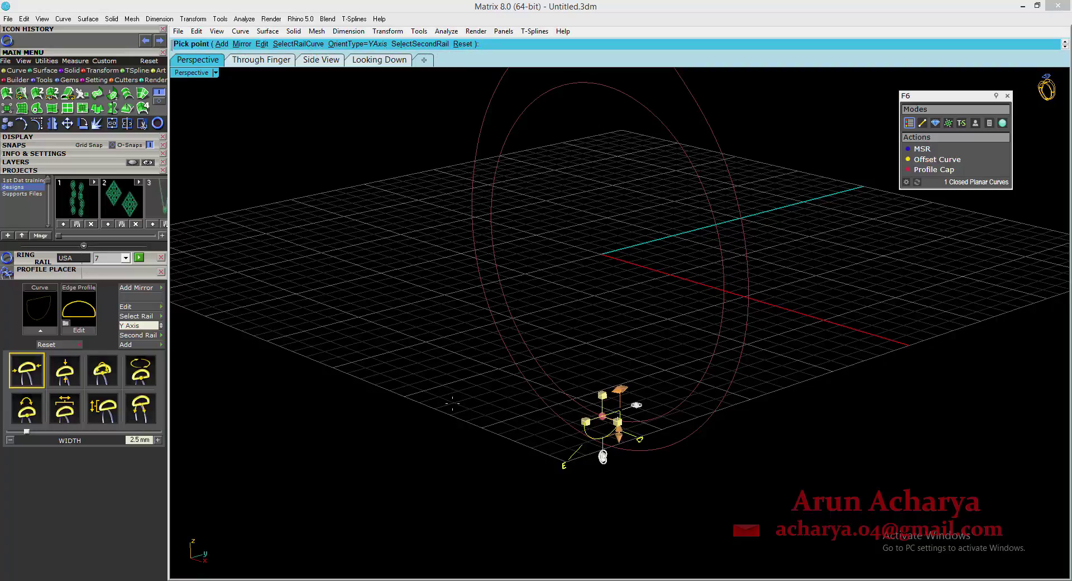
right_click_drag(549, 432, 601, 429)
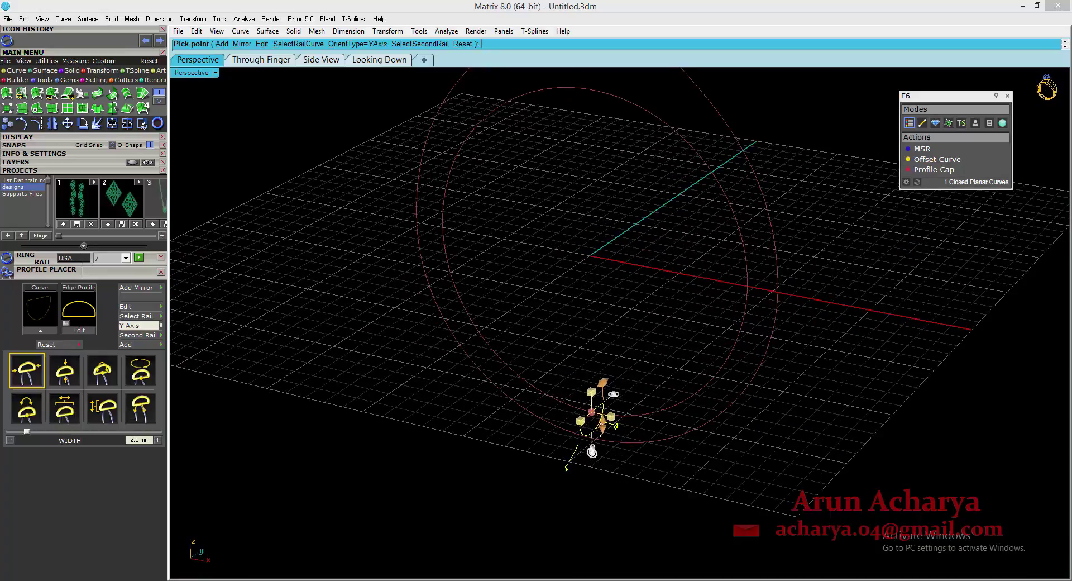
Replace the profile's shape with the lobed shank profile profileplacer_45
left_click(88, 312)
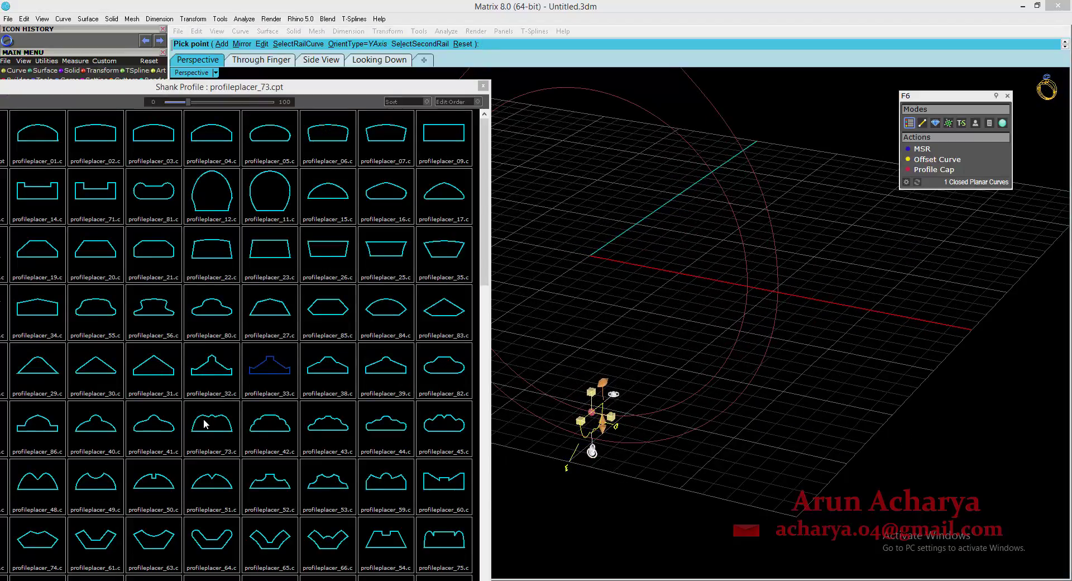
left_click(429, 430)
right_click_drag(545, 444, 562, 398)
scroll(526, 362, "down", 4)
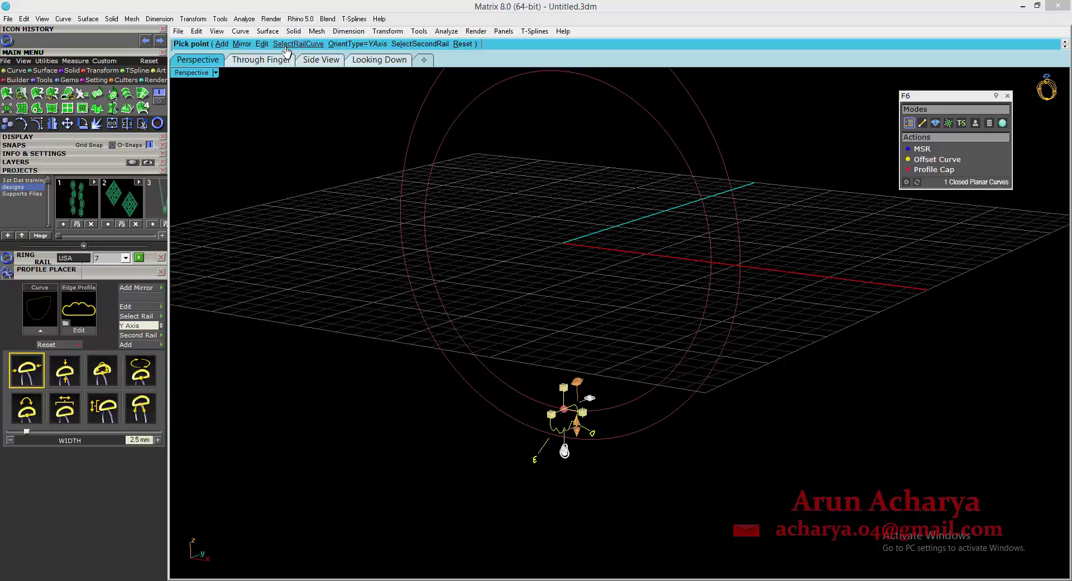
Try assigning the outer ring rail as the profile's rail curve
scroll(471, 218, "down", 4)
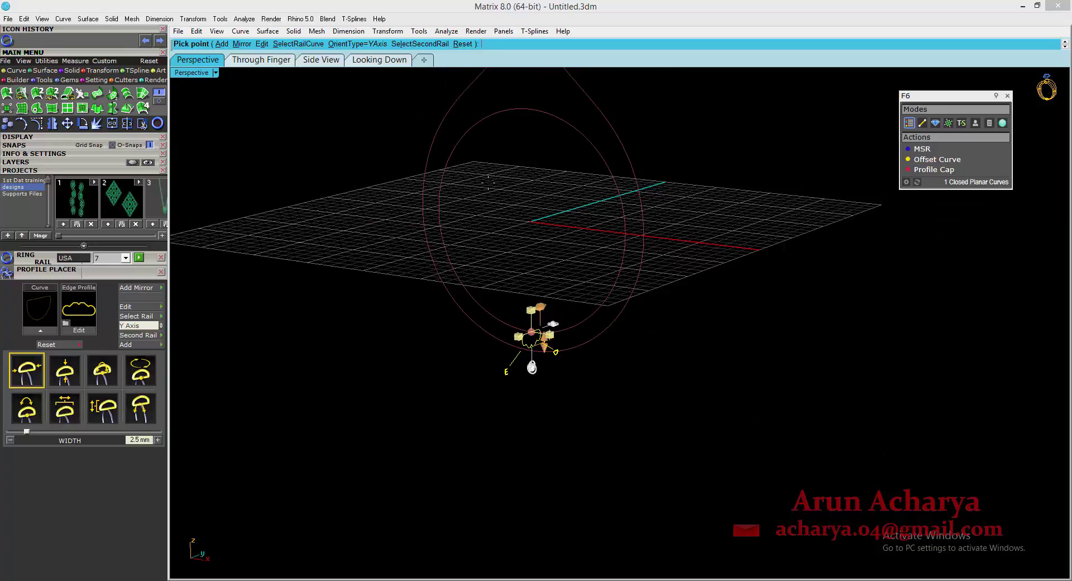
right_click_drag(474, 218, 546, 156)
scroll(546, 156, "up", 3)
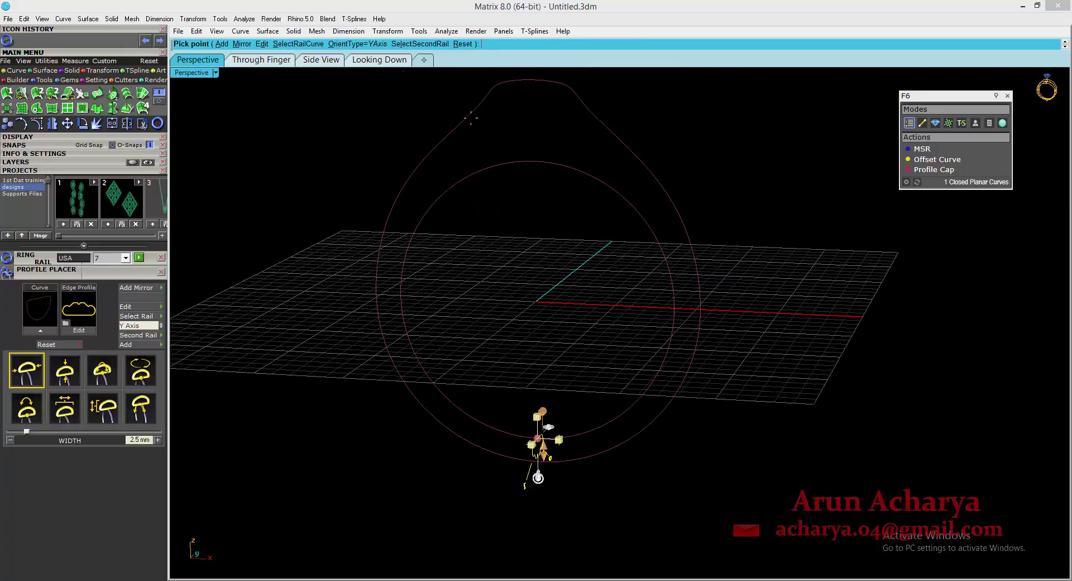
left_click(283, 44)
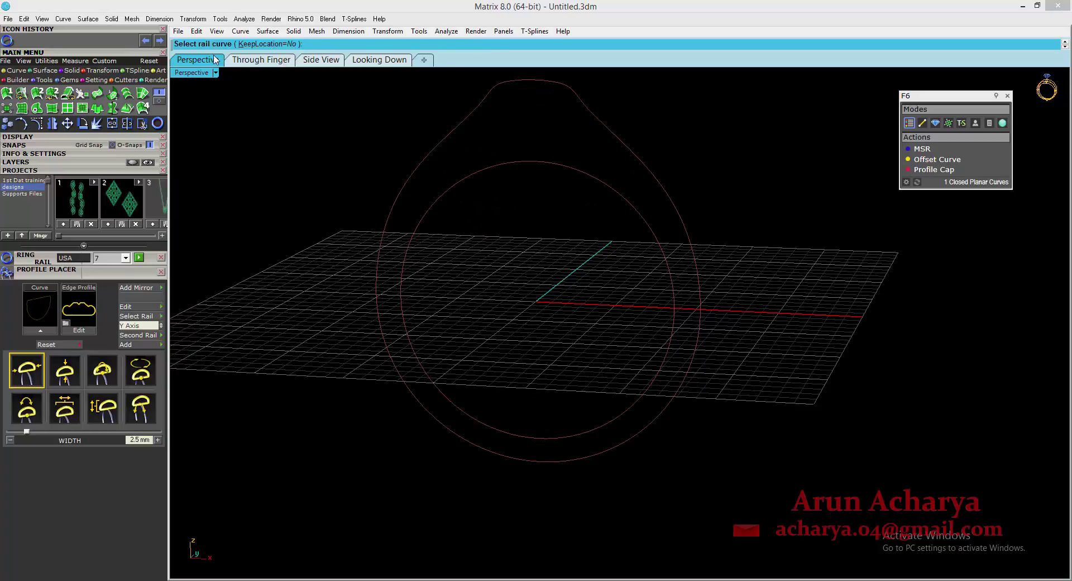
left_click(482, 453)
right_click_drag(687, 481, 619, 497)
scroll(621, 498, "up", 2)
scroll(593, 479, "up", 3)
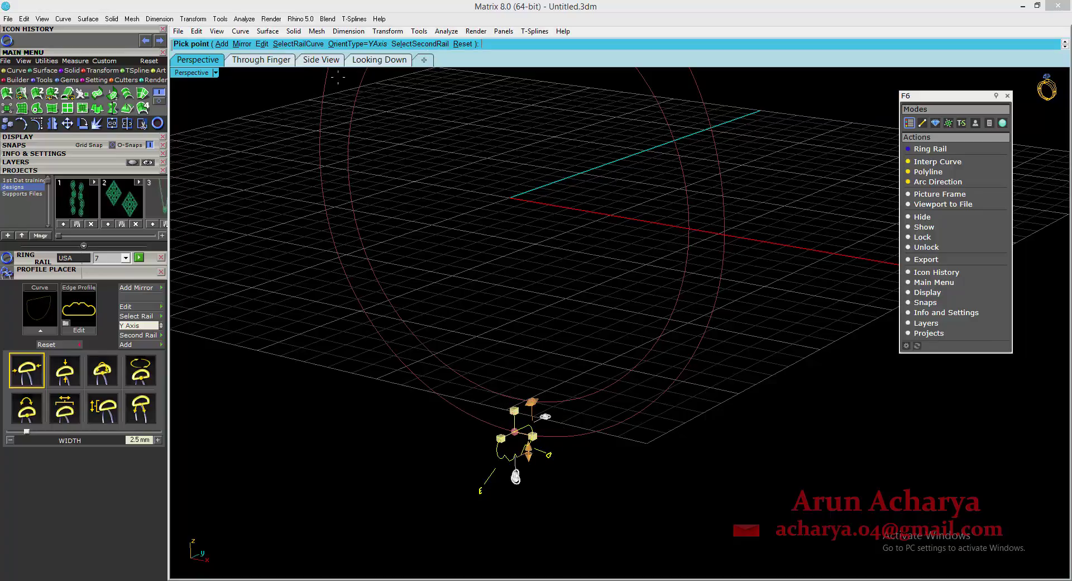
Assign the inner ring rail as the profile's rail curve and the outer rail as its second rail
left_click(298, 44)
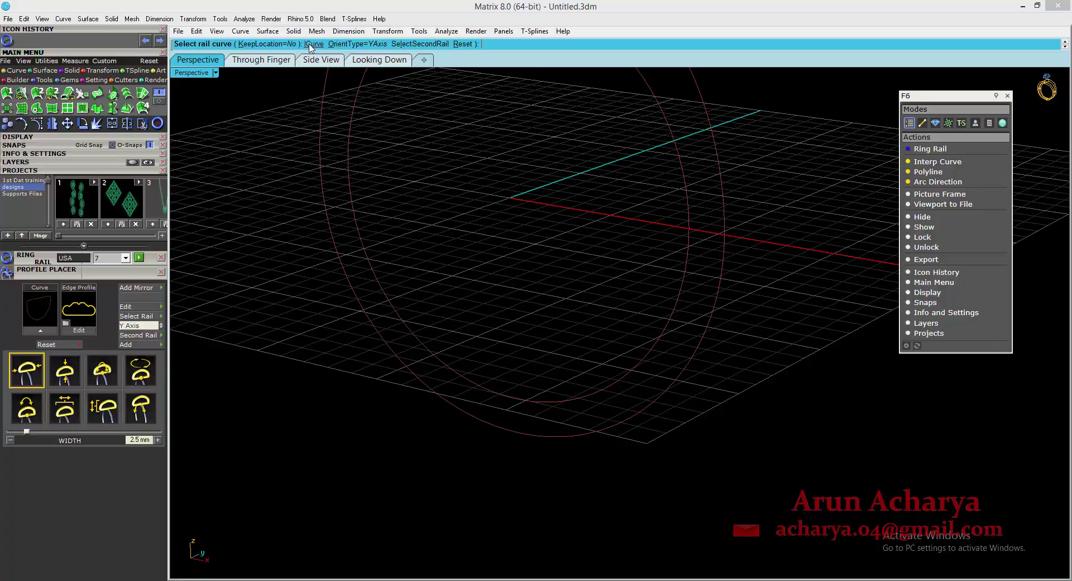
left_click(524, 401)
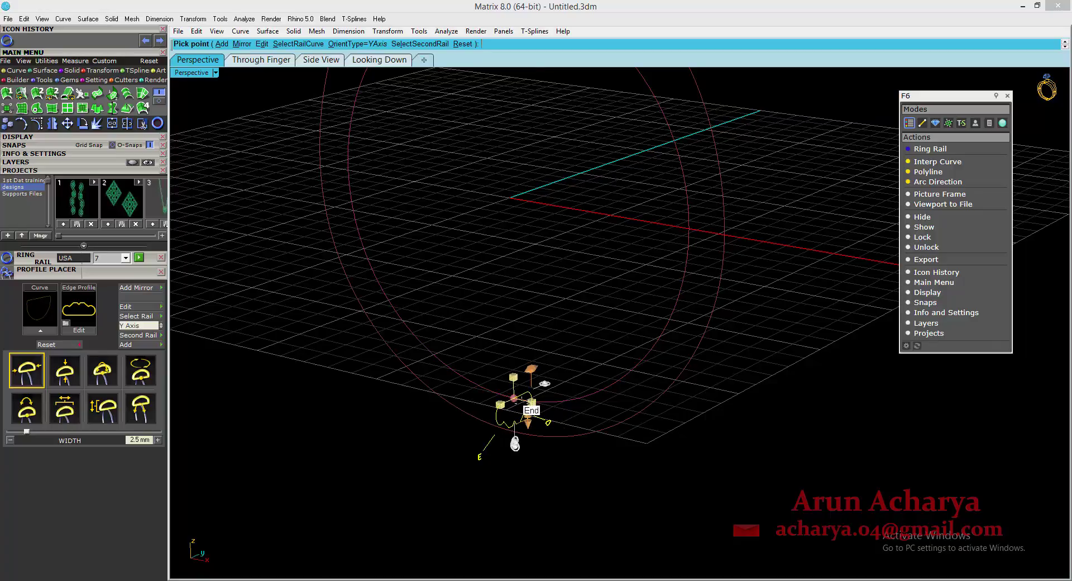
left_click(433, 44)
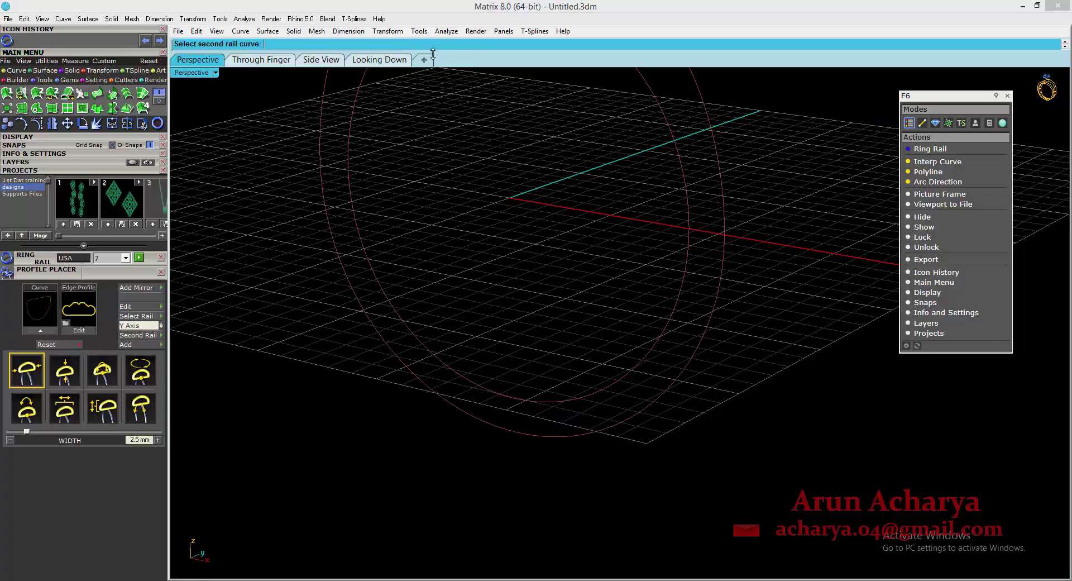
left_click(514, 435)
right_click_drag(537, 452, 525, 437)
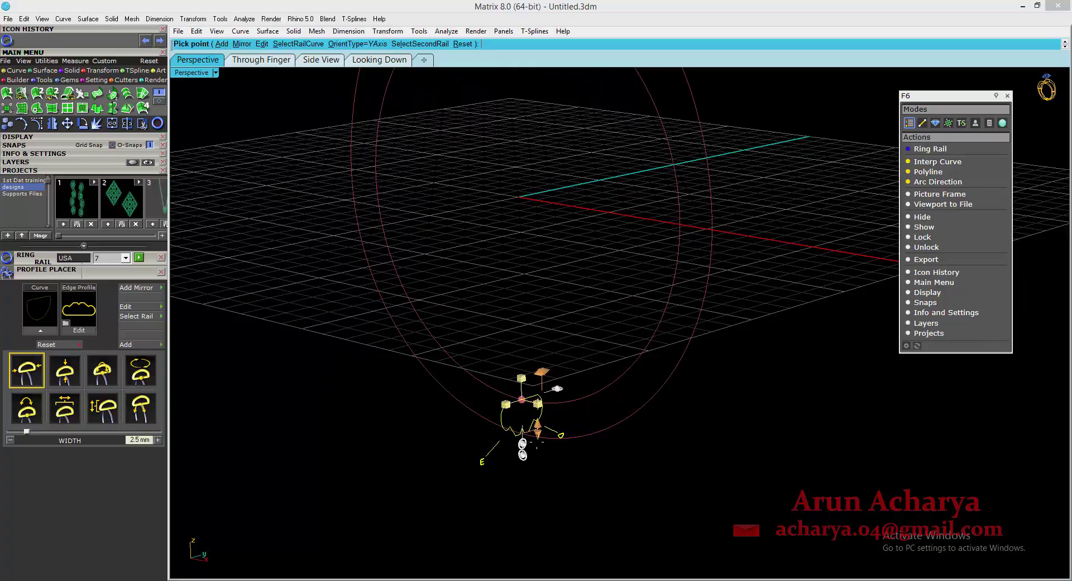
Try sliding the profile along the rails to about 79.9 %, and return it to the 0 % position at the base
scroll(529, 426, "down", 2)
left_click_drag(524, 414, 626, 188)
scroll(620, 480, "down", 6)
right_click_drag(620, 480, 564, 251)
scroll(562, 203, "up", 6)
left_click_drag(681, 380, 690, 509)
scroll(579, 378, "down", 4)
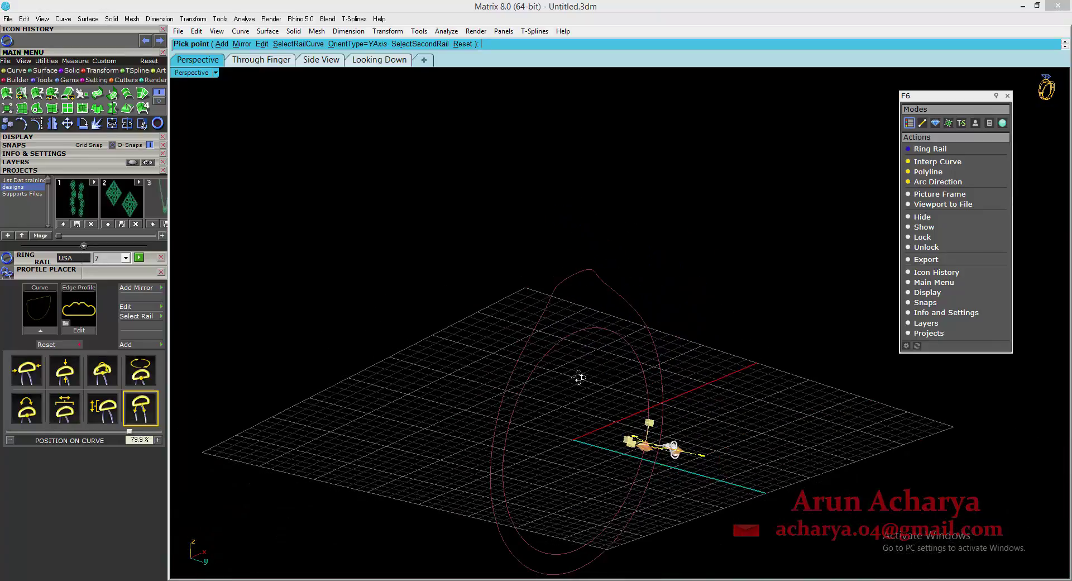
right_click_drag(579, 378, 617, 468)
scroll(618, 408, "up", 6)
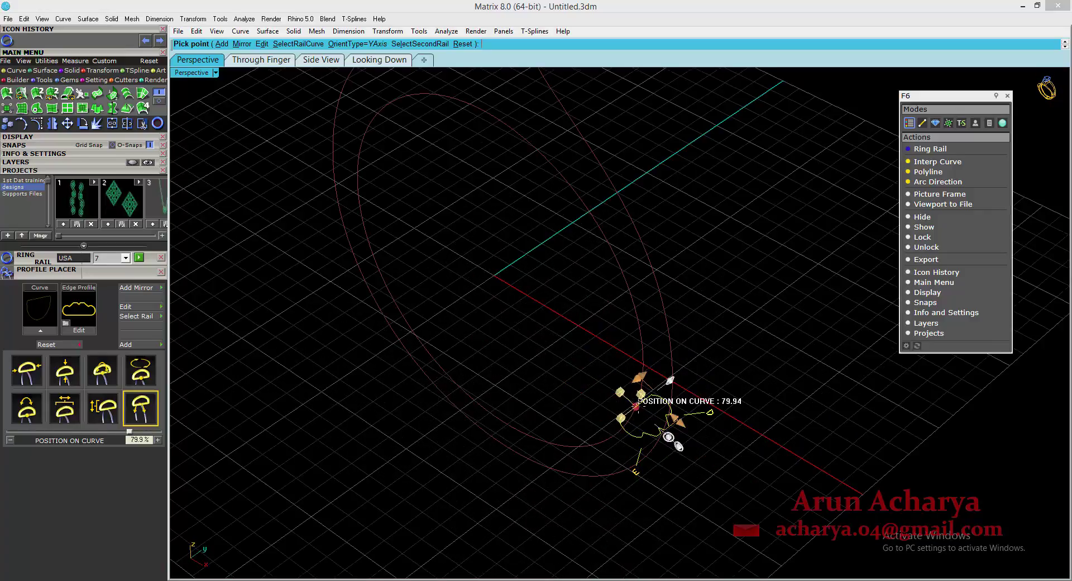
left_click_drag(635, 406, 501, 425)
right_click_drag(522, 444, 596, 475)
scroll(528, 420, "down", 3)
scroll(528, 421, "down", 2)
scroll(569, 449, "up", 3)
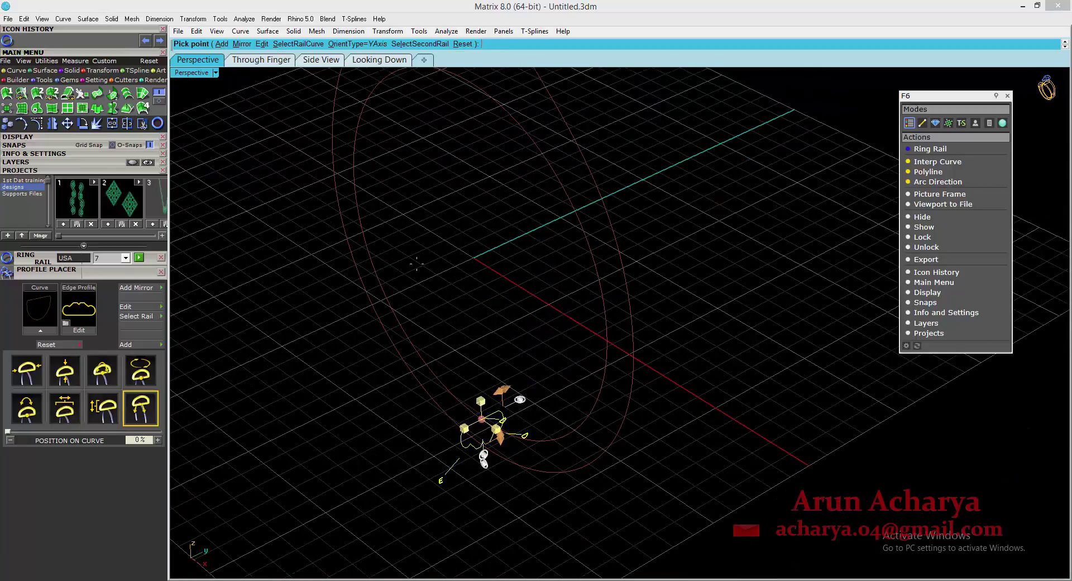
Add a mirrored profile pair at 75 % along the inner rail, with the mirror type set to RotateMirror
left_click_drag(481, 419, 580, 383)
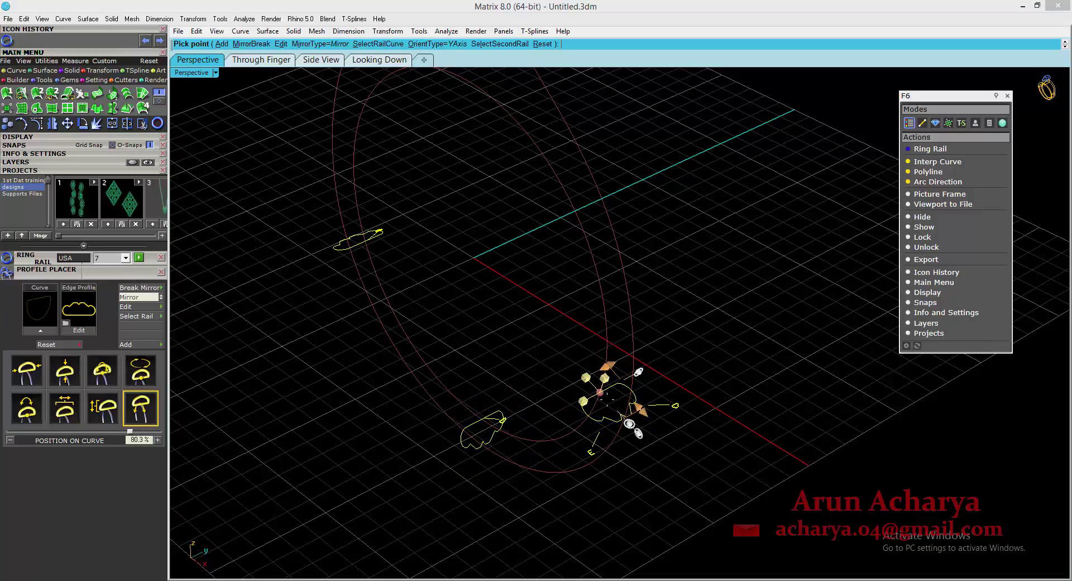
left_click_drag(600, 393, 607, 340)
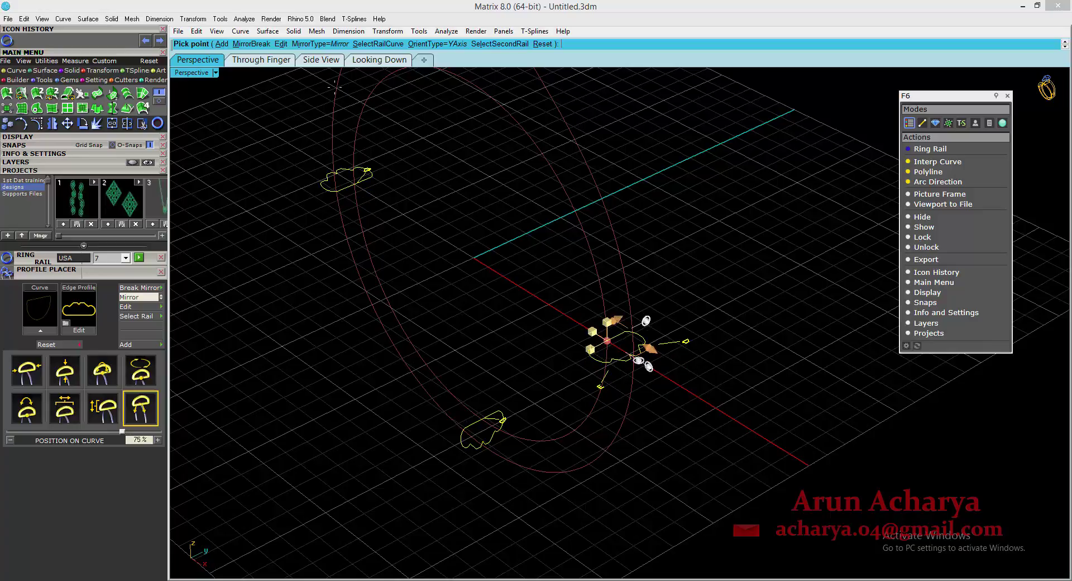
left_click(377, 44)
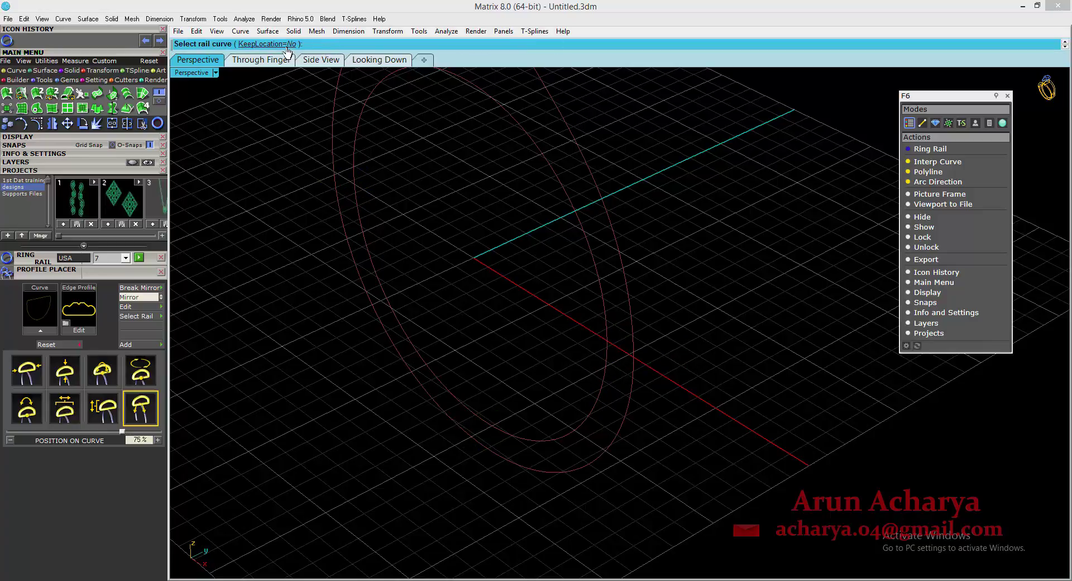
left_click(593, 256)
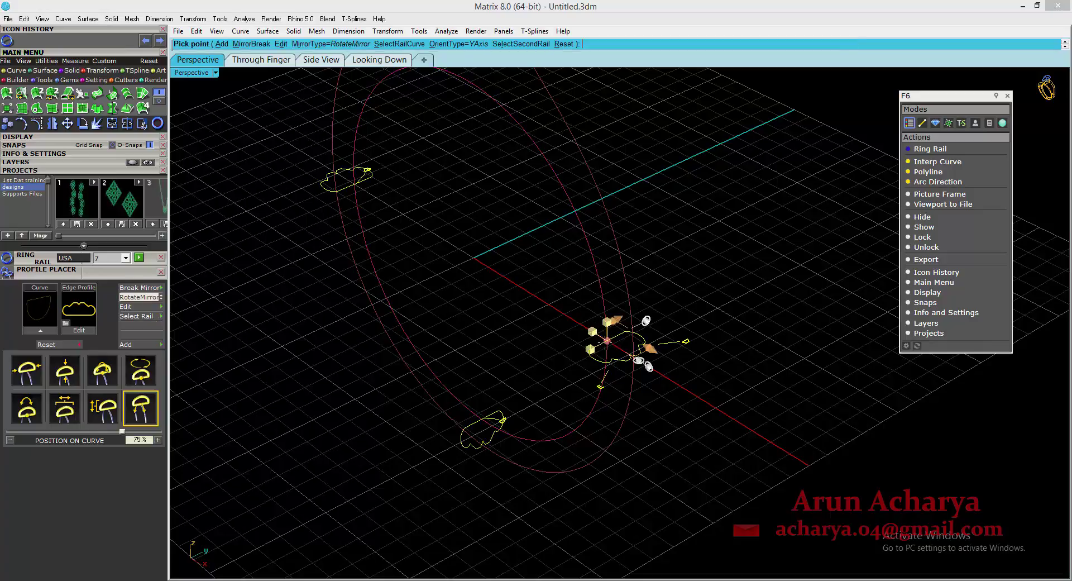
mouse_move(592, 330)
left_mouse_down()
mouse_move(618, 317)
mouse_move(591, 331)
left_mouse_up()
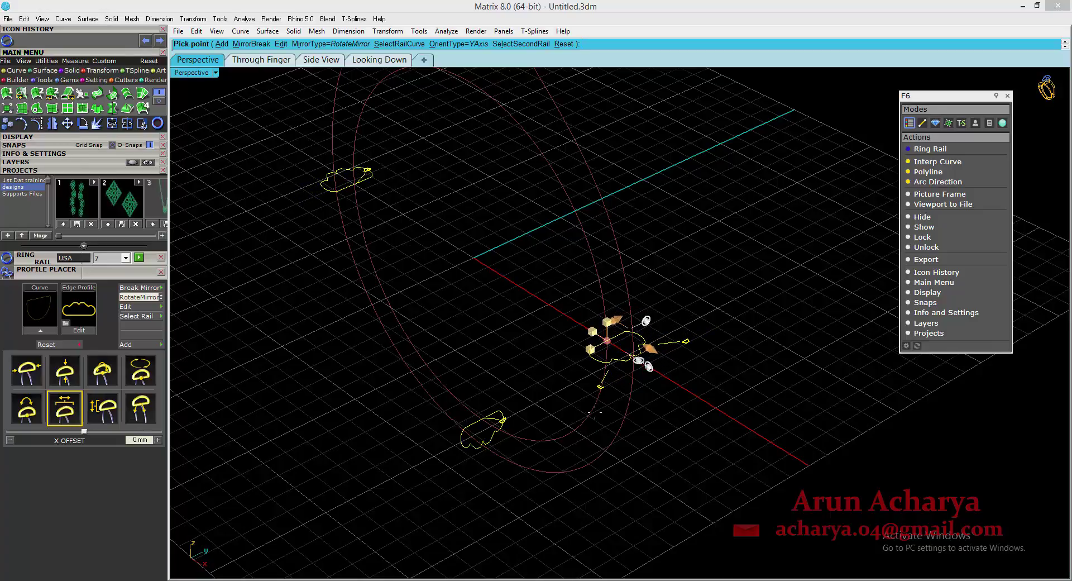
Replace the mirrored side profiles' shape with profileplacer_53 from the shank profile library and set their width to 3.2 mm
right_click_drag(591, 331, 591, 224)
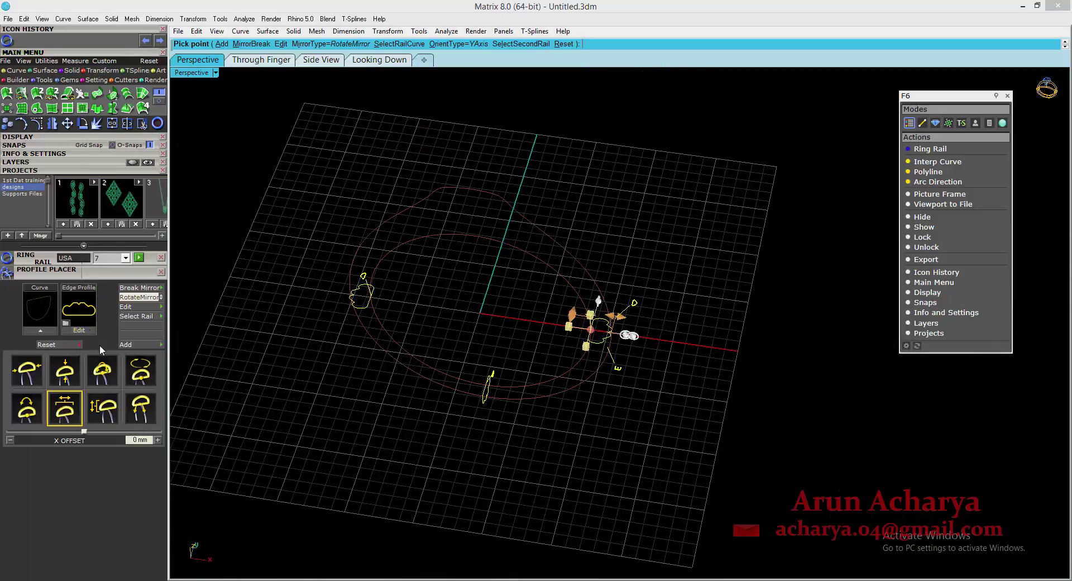
left_click(85, 306)
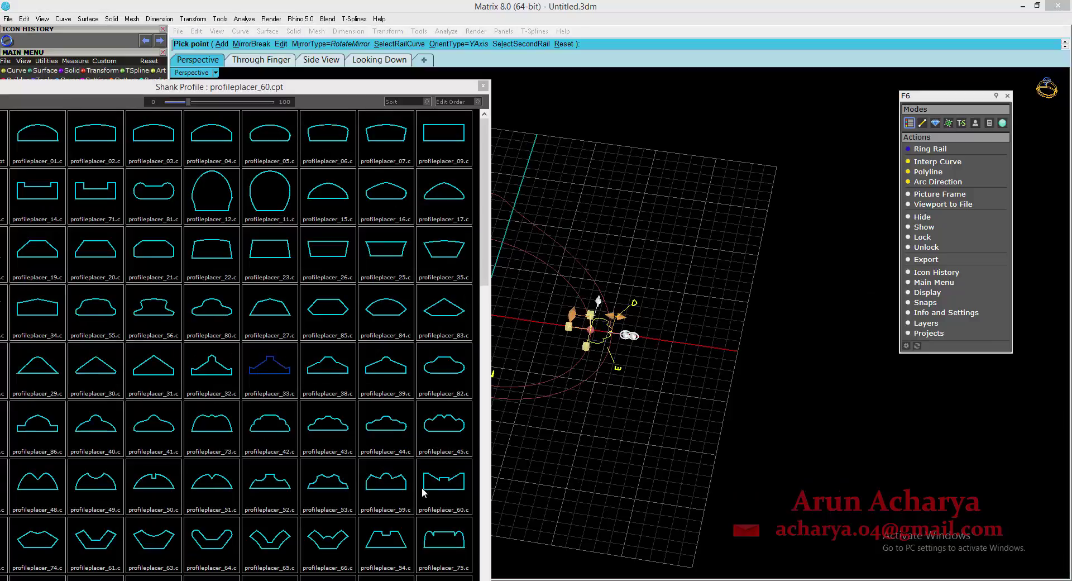
double_click(342, 487)
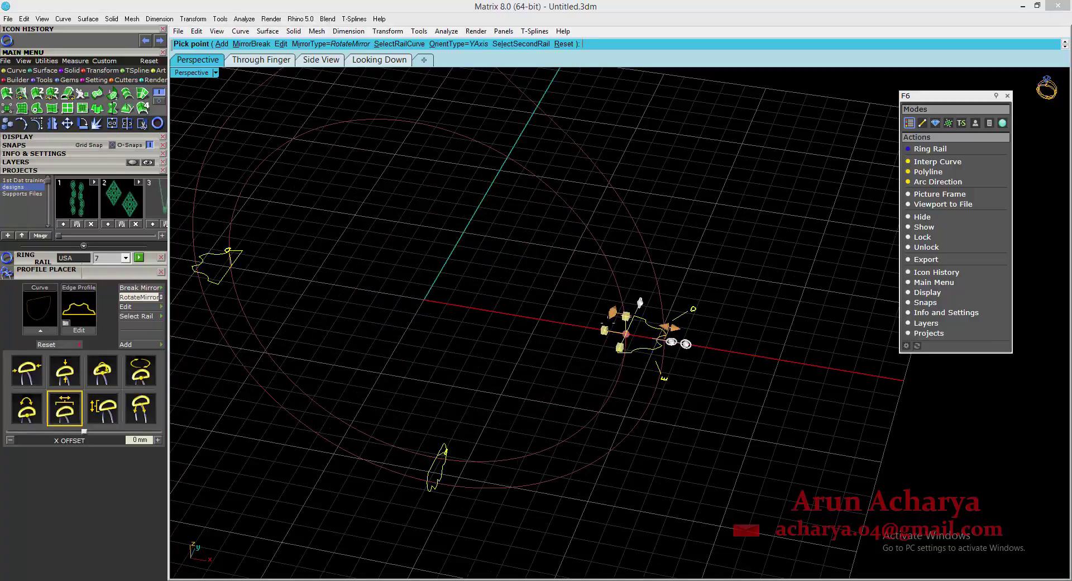
mouse_move(613, 309)
left_mouse_down()
mouse_move(618, 297)
mouse_move(614, 306)
left_mouse_up()
scroll(630, 433, "down", 4)
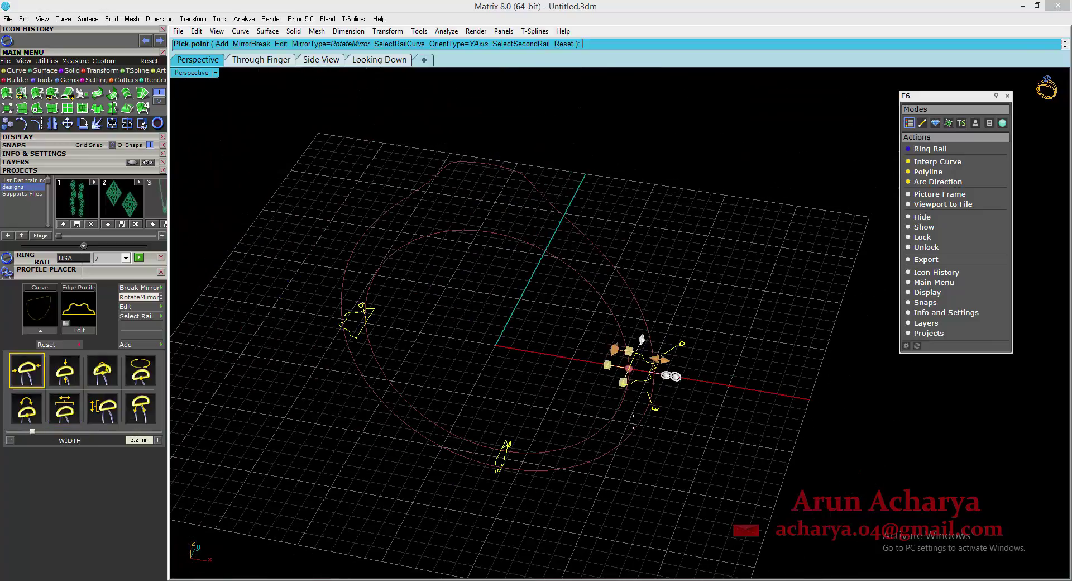
Break the profile mirroring and add a single profile at the ring's top, at 50 % along the rail
left_click(235, 44)
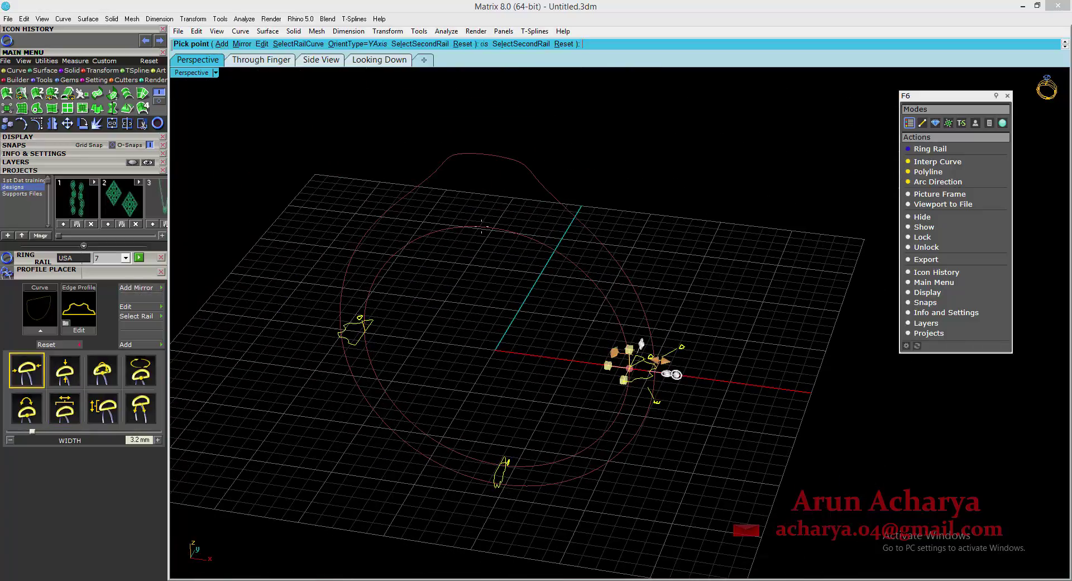
left_click_drag(675, 374, 525, 214)
scroll(526, 214, "down", 2)
scroll(543, 364, "up", 1)
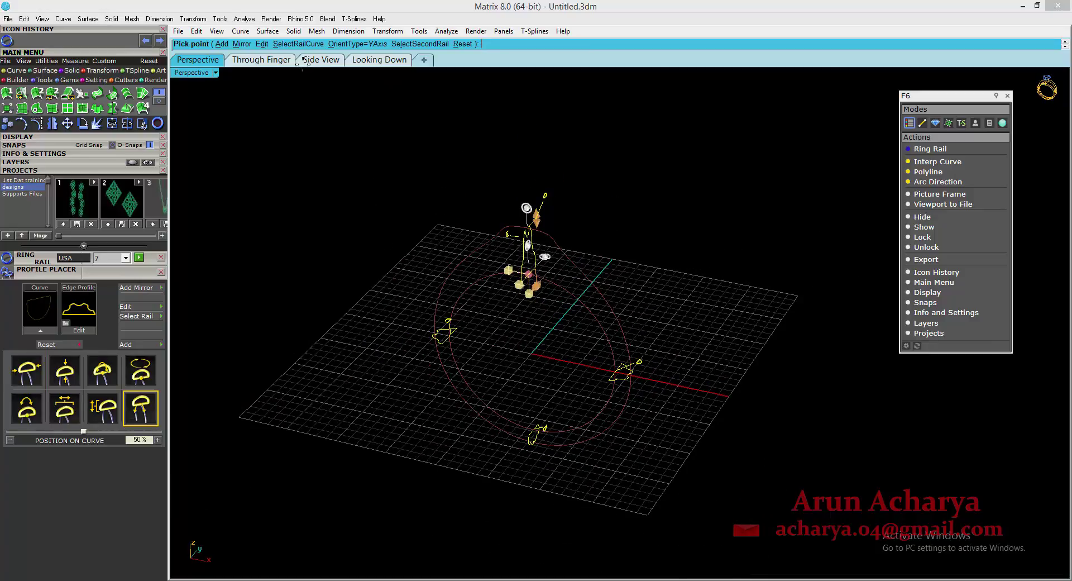
Widen the top profile to 6.1 mm, swap its shape for another library profile, and finish the profile placement
scroll(555, 284, "up", 2)
right_click_drag(557, 285, 595, 293)
left_click_drag(593, 277, 632, 269)
left_click(88, 313)
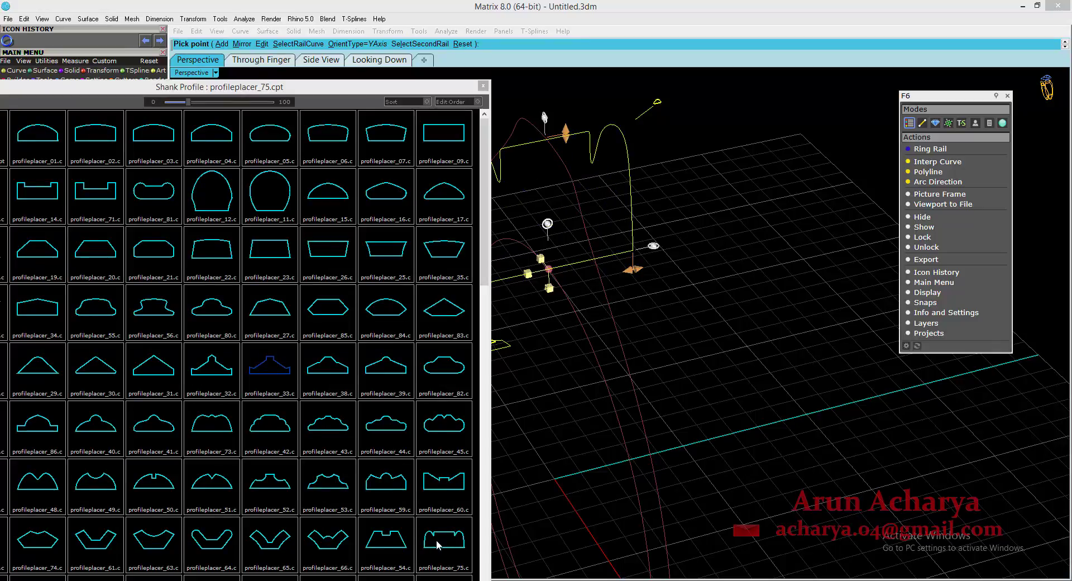
left_click(445, 371)
key("Return")
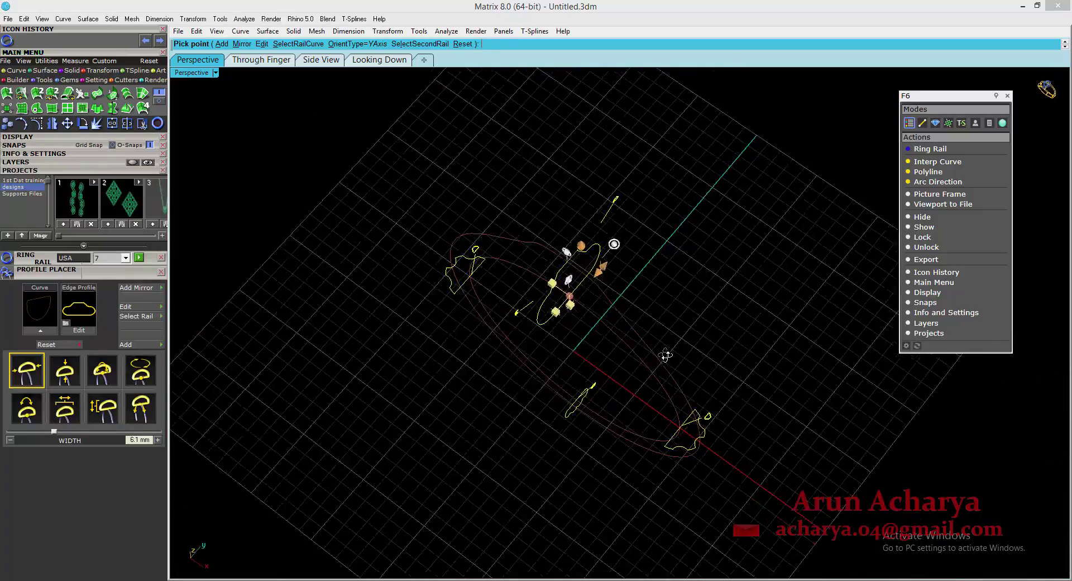
right_click_drag(654, 342, 621, 293)
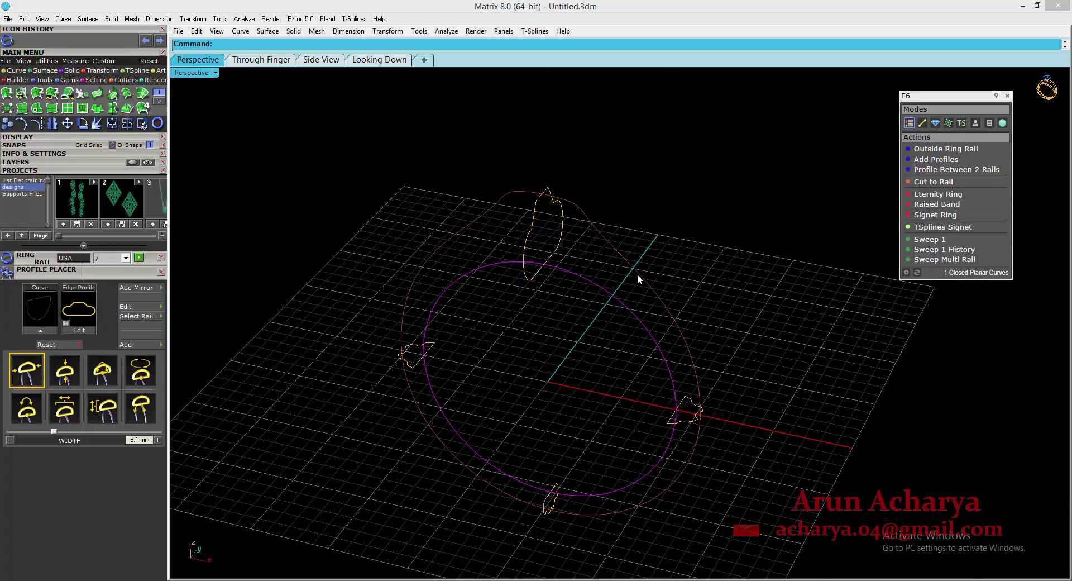
Try a Sweep 1 along the inner ring rail using all four profiles as cross sections, accepting their seam points
left_click_drag(622, 296, 611, 310)
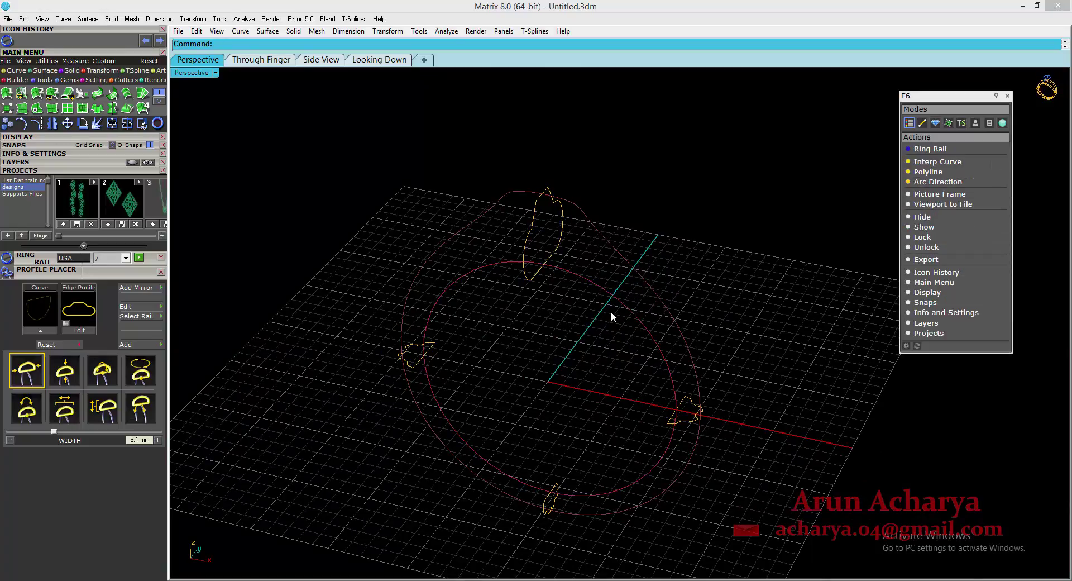
left_click(627, 305)
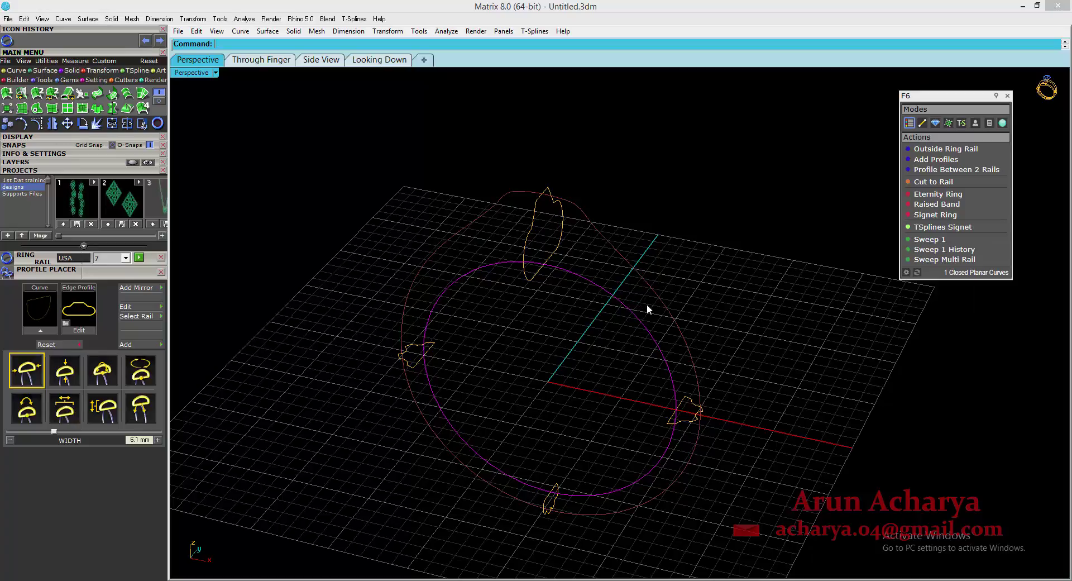
right_click_drag(651, 310, 601, 190)
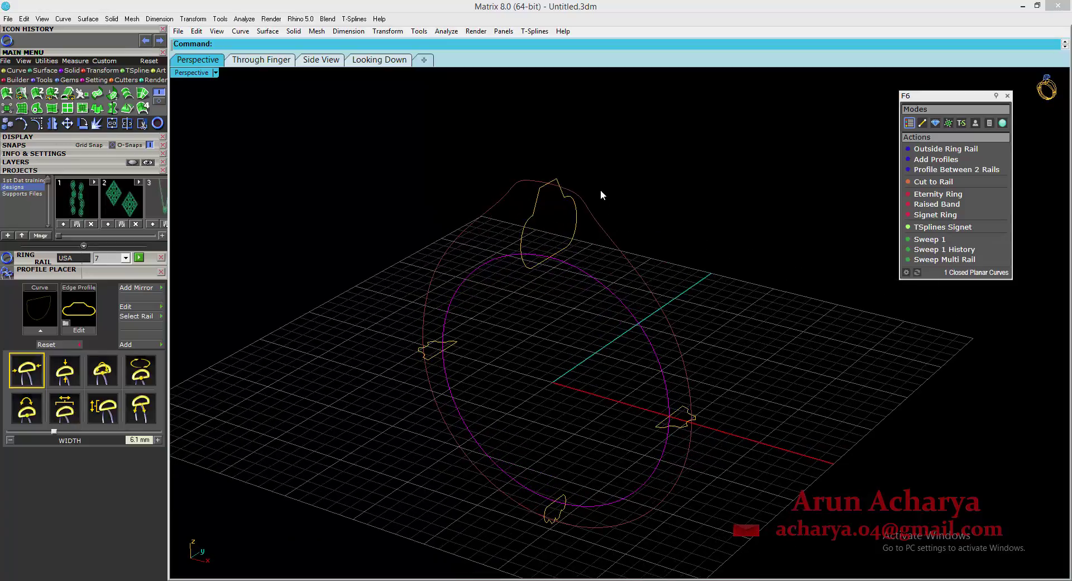
right_click_drag(591, 252, 561, 297)
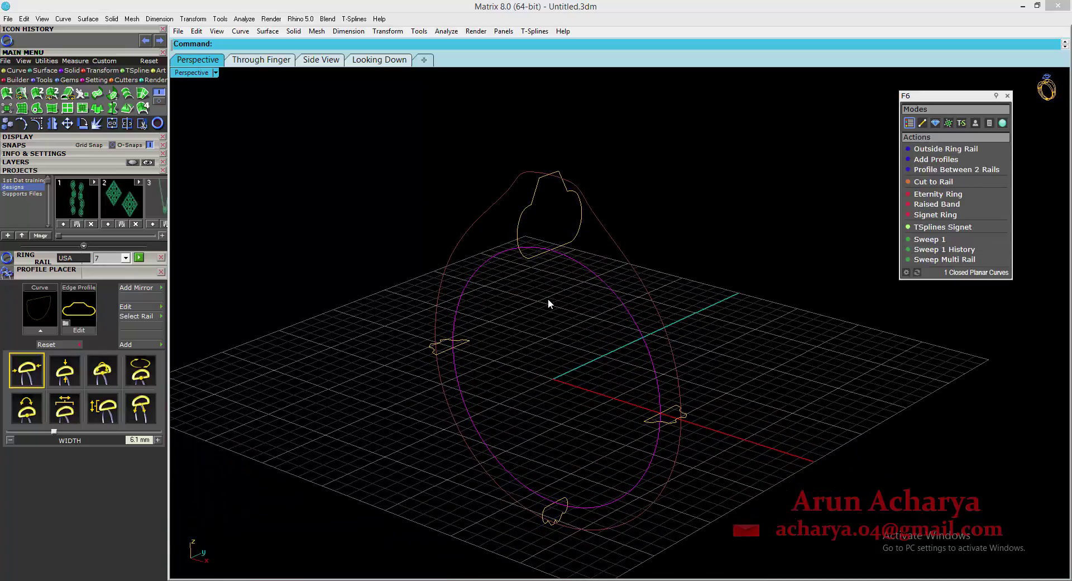
left_click(958, 240)
left_click(542, 514)
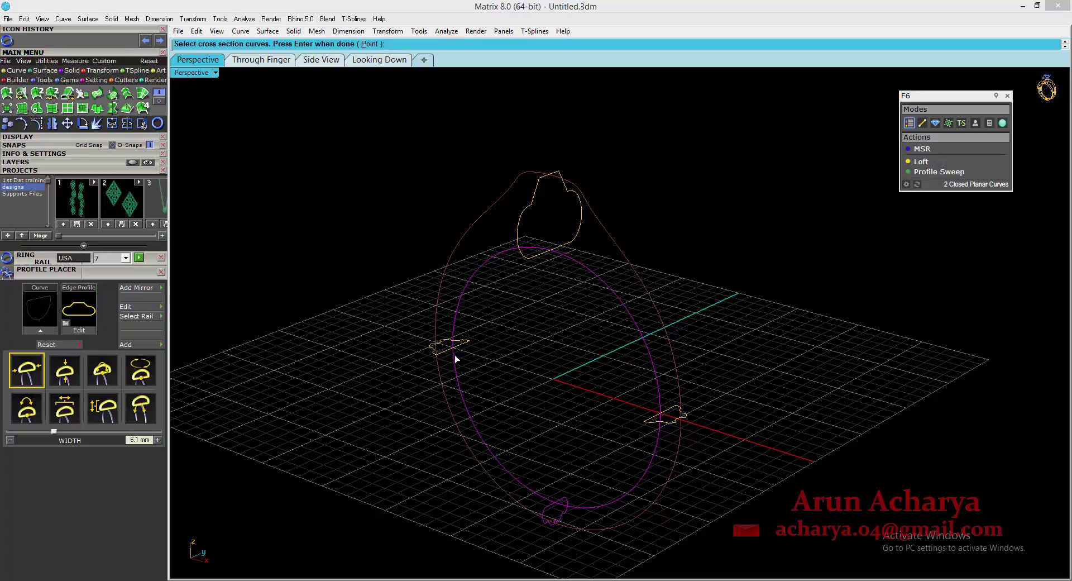
left_click(532, 259)
left_click(677, 412)
key("Return")
right_click_drag(669, 418, 671, 424)
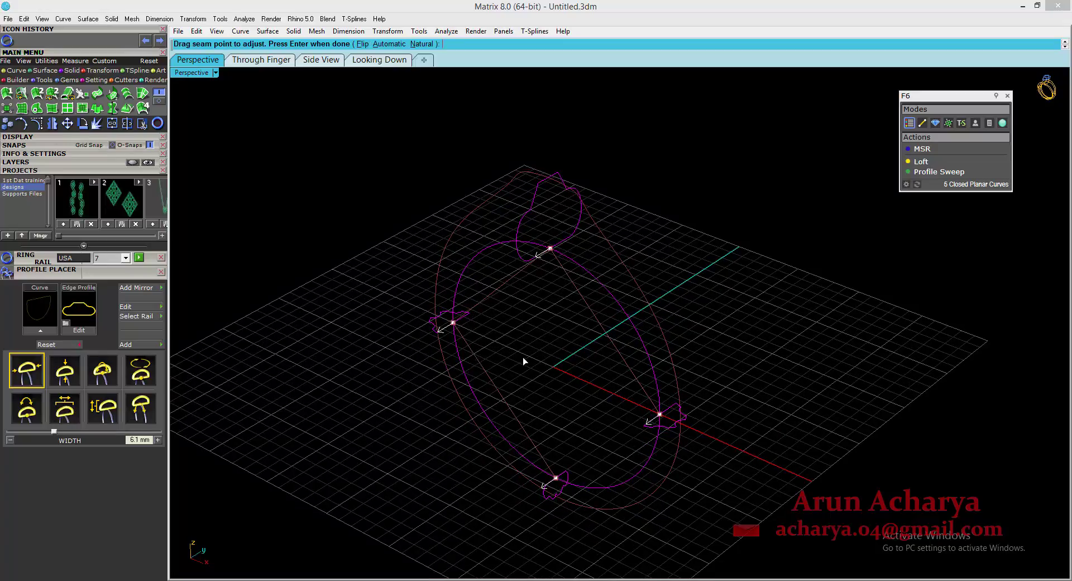
right_click_drag(524, 361, 538, 333)
key("Return")
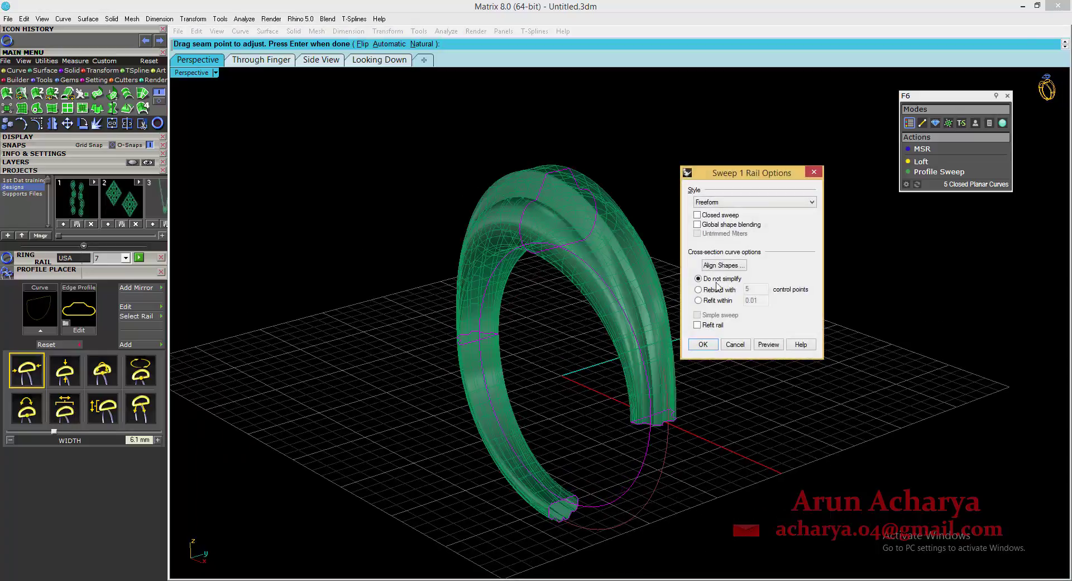
Make the one-rail sweep a closed sweep with unsimplified cross sections, and create the surface
left_click(719, 216)
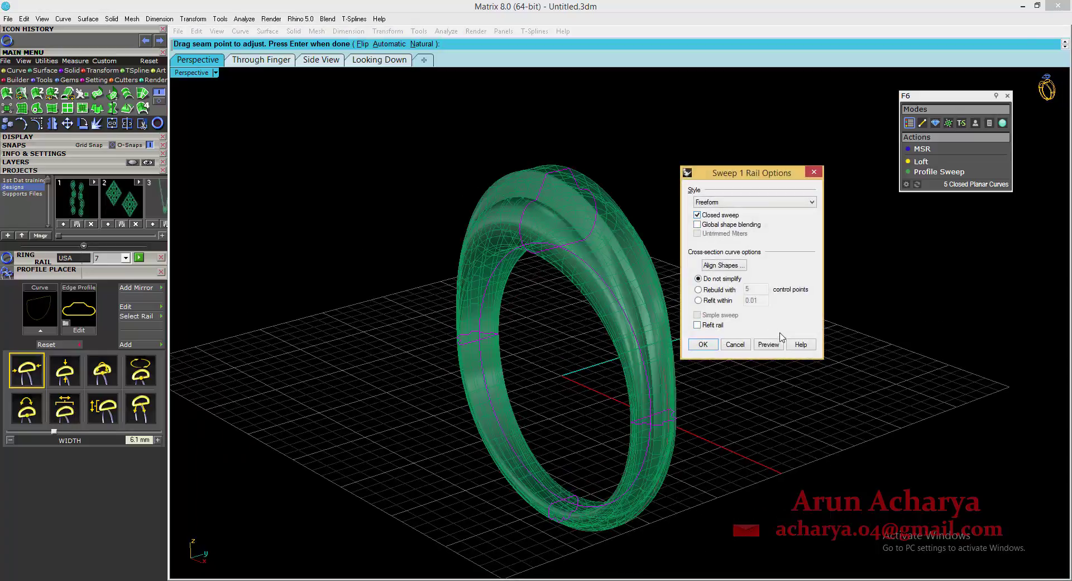
left_click(782, 335)
left_click(704, 345)
Examine the swept ring's contour from the front, from above and at an angle
right_click_drag(684, 323, 731, 318)
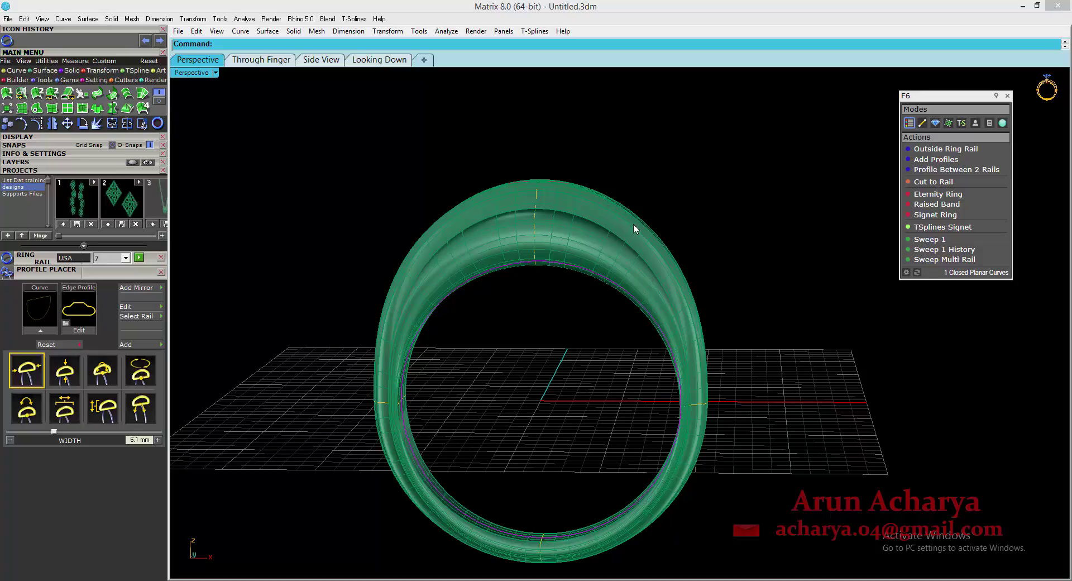
double_click(188, 73)
left_click(380, 60)
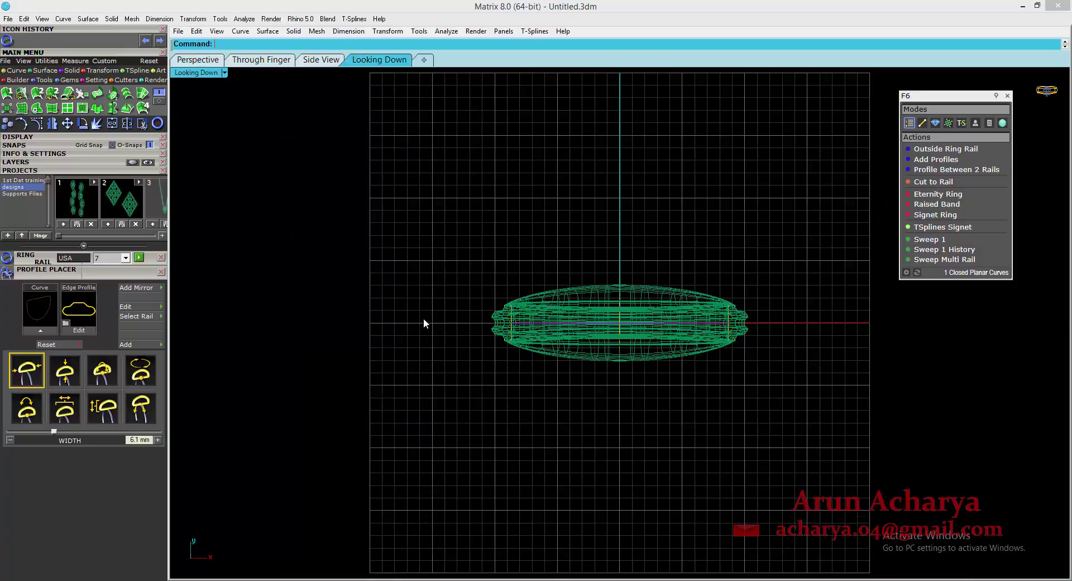
double_click(205, 74)
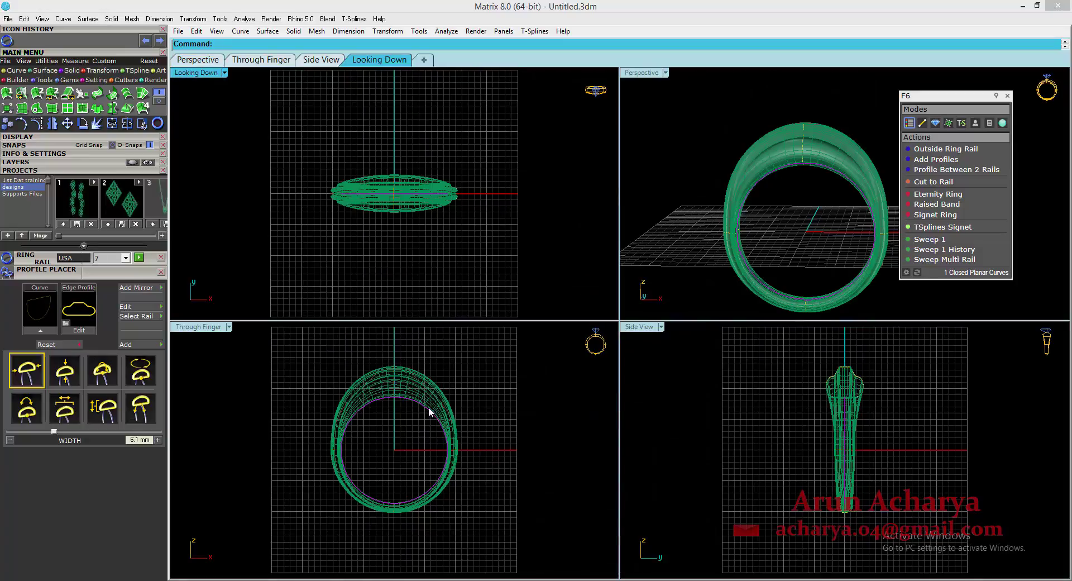
double_click(628, 73)
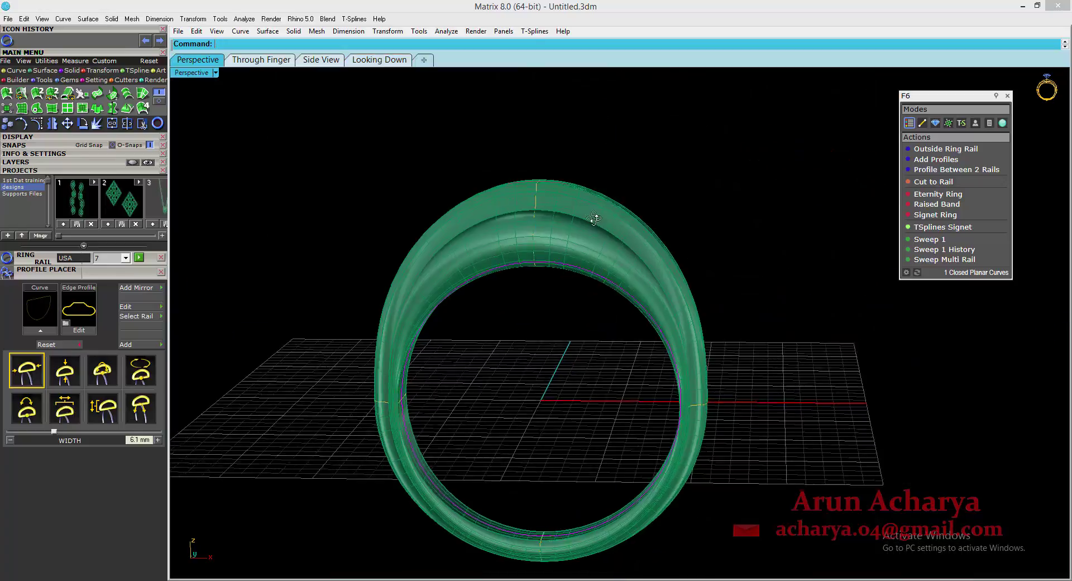
right_click_drag(564, 223, 549, 247)
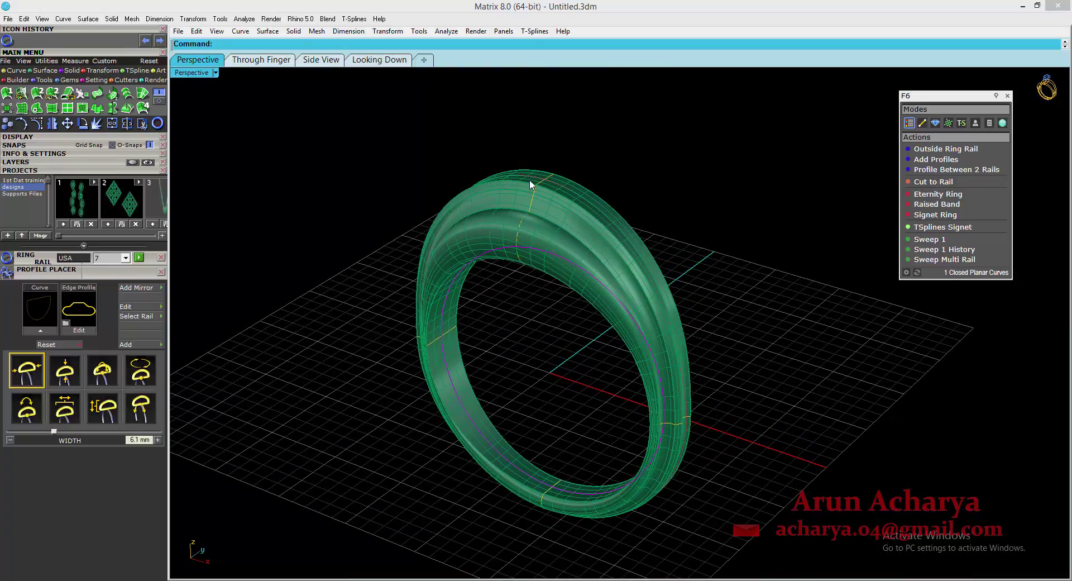
right_click_drag(530, 179, 604, 142)
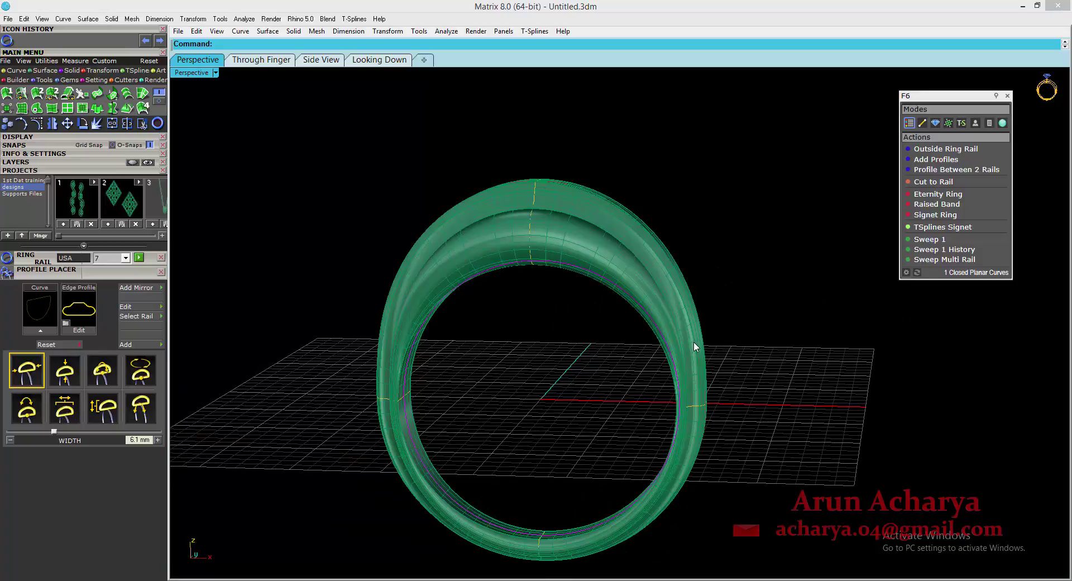
right_click_drag(734, 363, 660, 429)
Undo the one-rail sweep of the ring
left_click(527, 338)
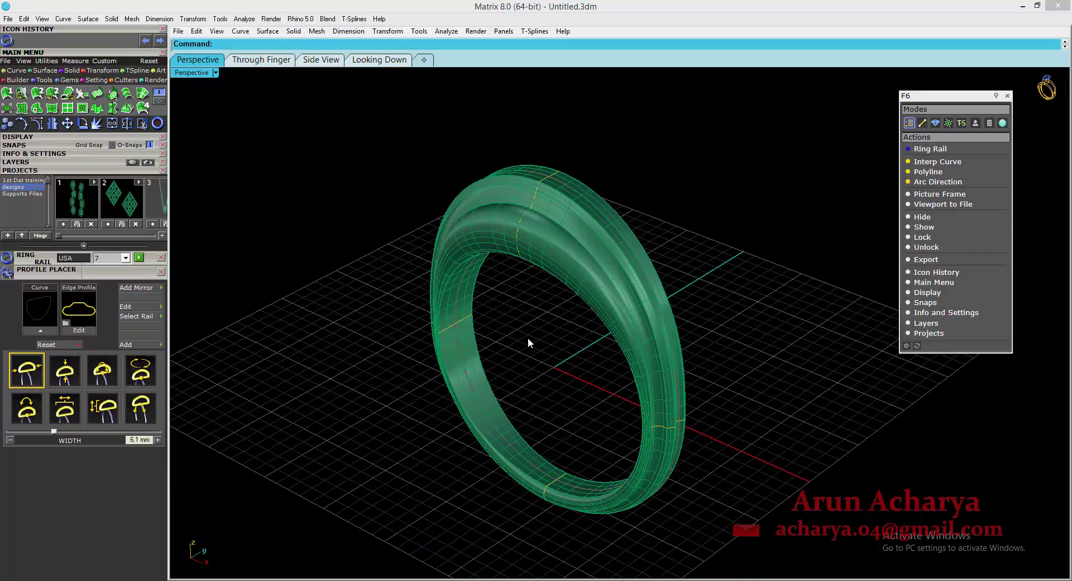
key("ctrl+z")
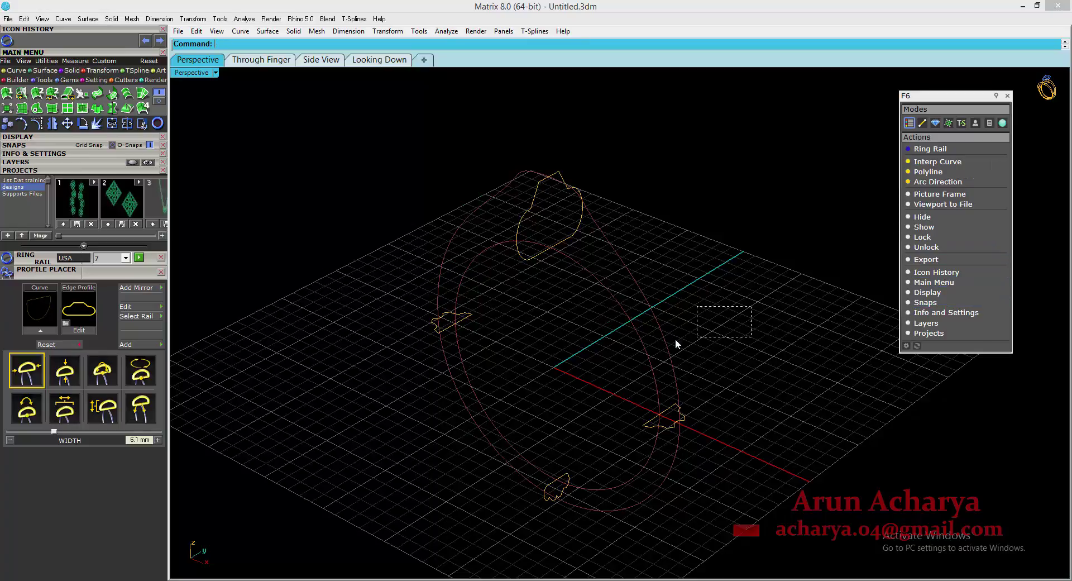
Start a two-rail sweep along the inner and outer ring rails with all four profiles as cross sections, accepting their seam points
right_click_drag(625, 337, 659, 318)
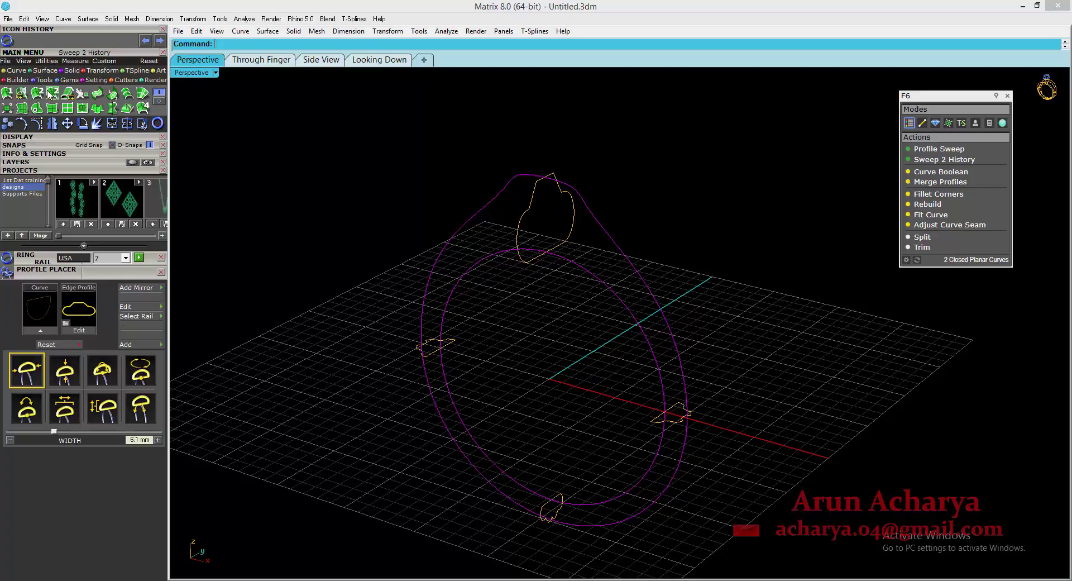
left_click(560, 500)
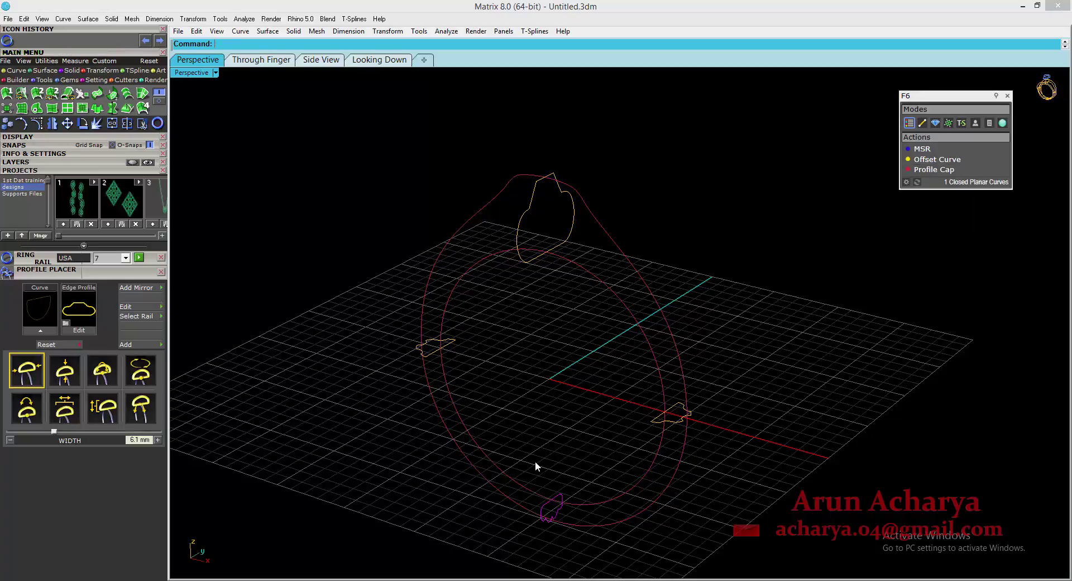
left_click_drag(517, 447, 447, 472)
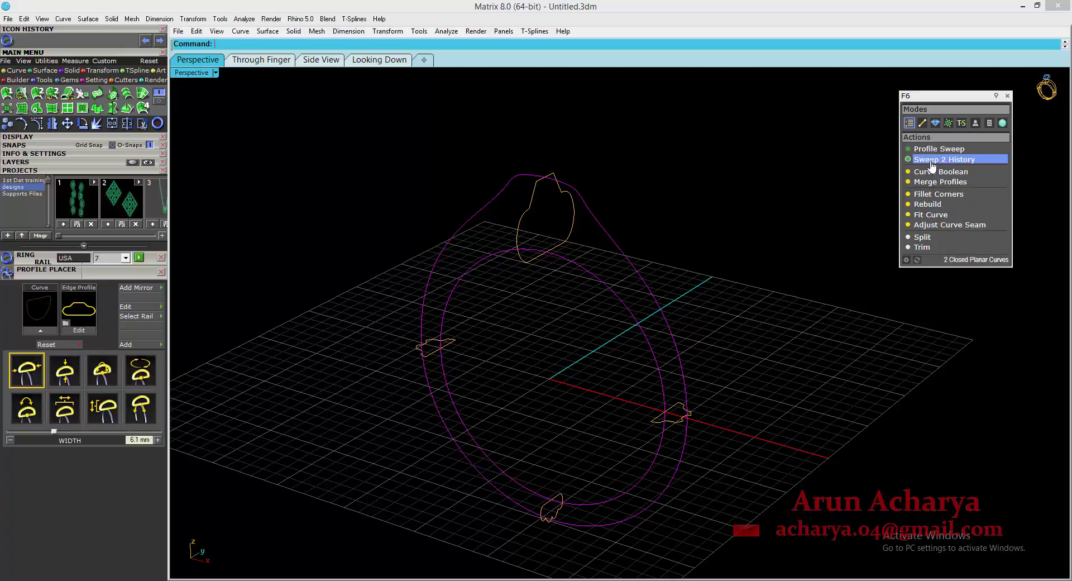
left_click(558, 512)
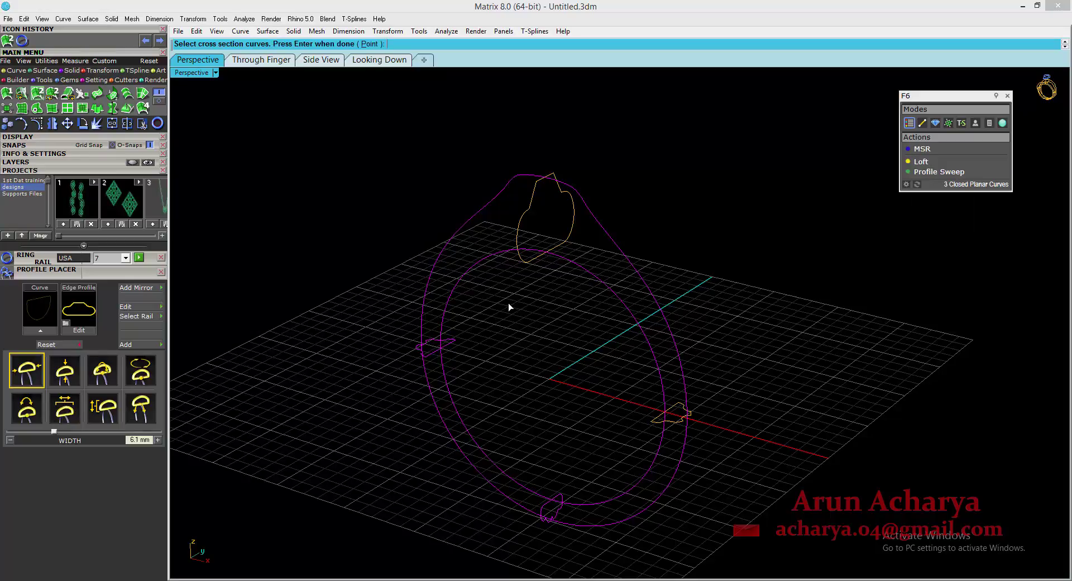
left_click(556, 249)
left_click(675, 406)
key("Return")
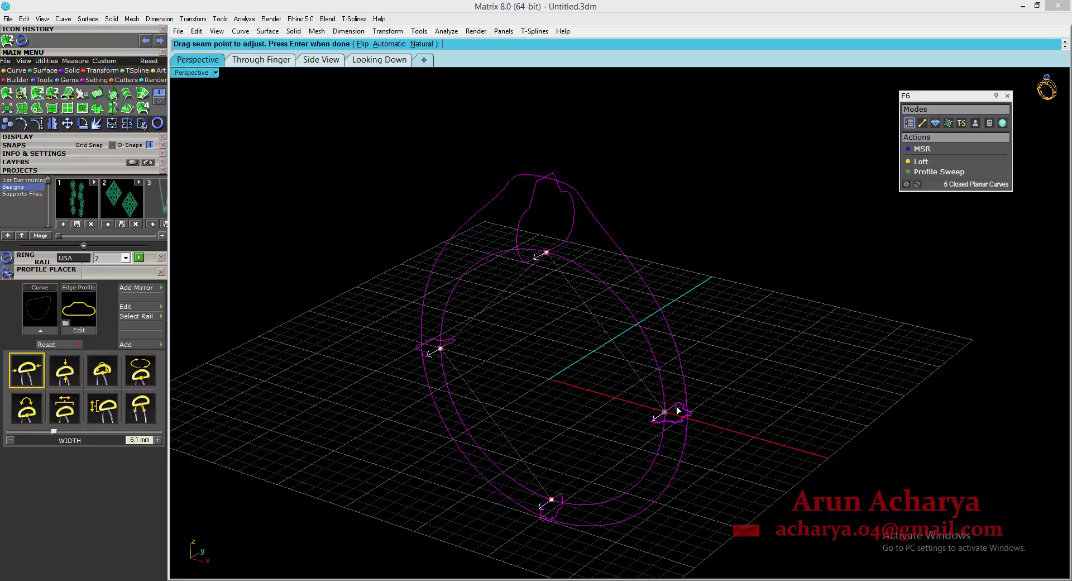
right_click_drag(635, 416, 593, 439)
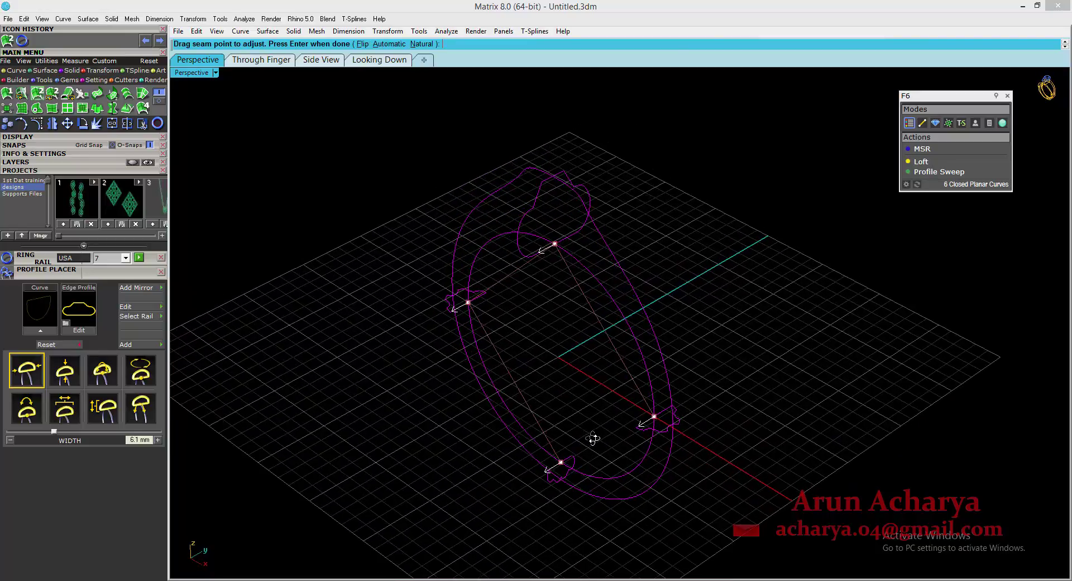
key("Return")
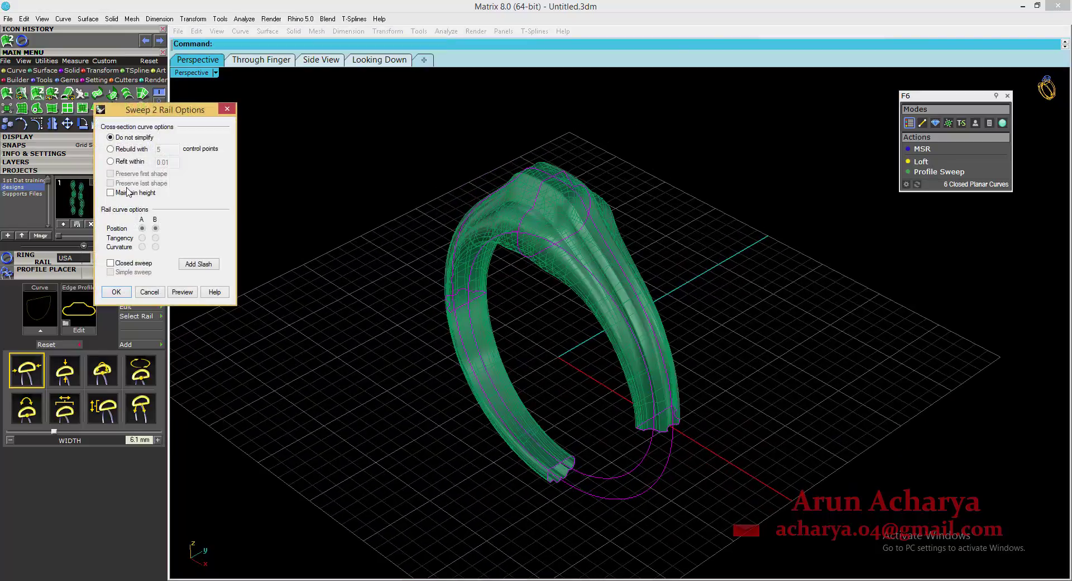
Turn on Maintain height and Closed sweep for the two-rail sweep, preview it, and create the surface
left_click(128, 193)
left_click(134, 263)
left_click(181, 292)
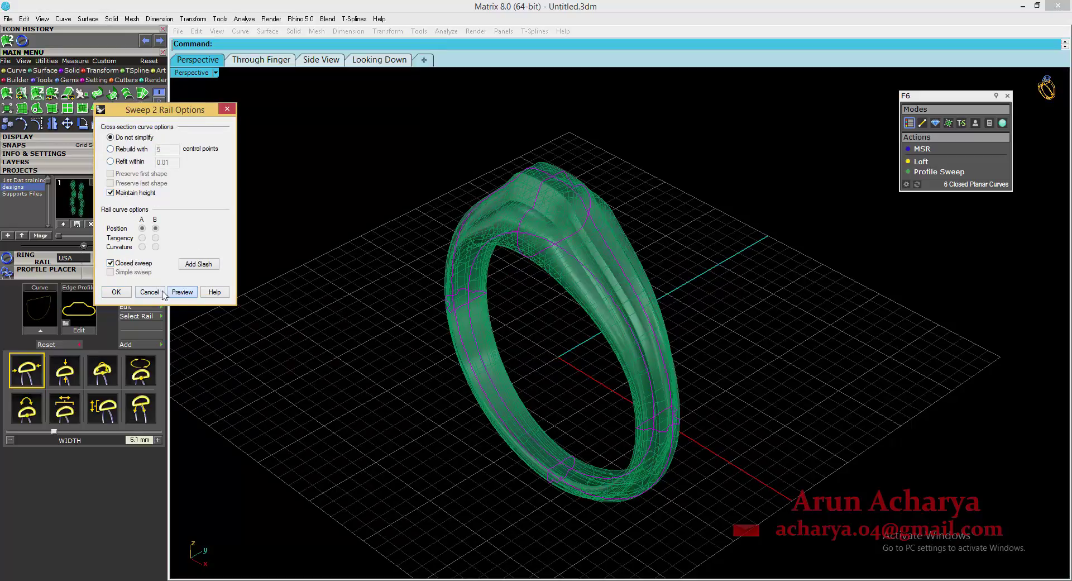
left_click(128, 294)
Turn on the control points of the selected ring rails
right_click_drag(454, 338, 579, 184)
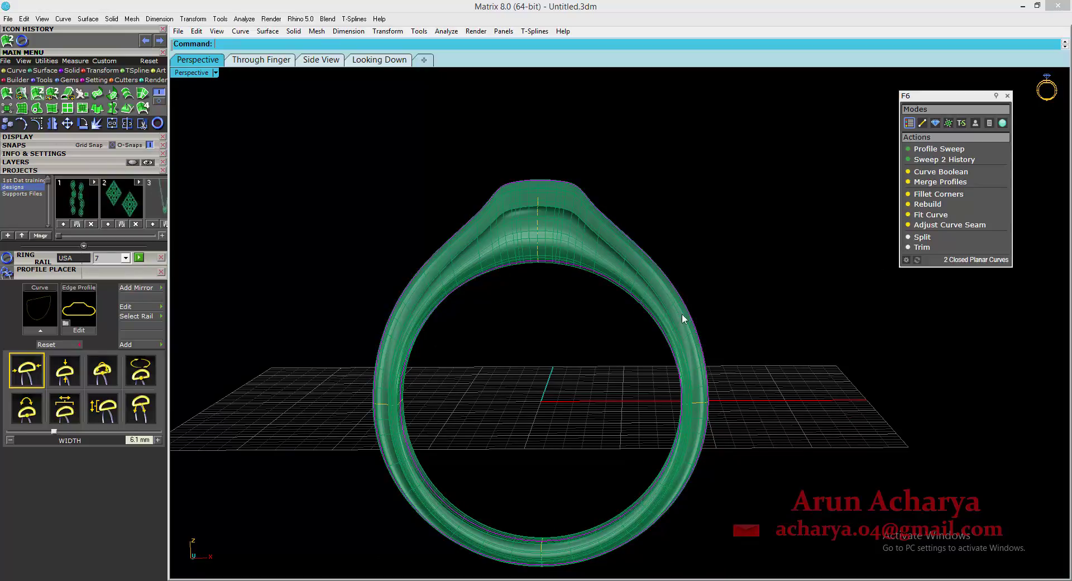
right_click_drag(699, 351, 697, 393)
left_click(37, 122)
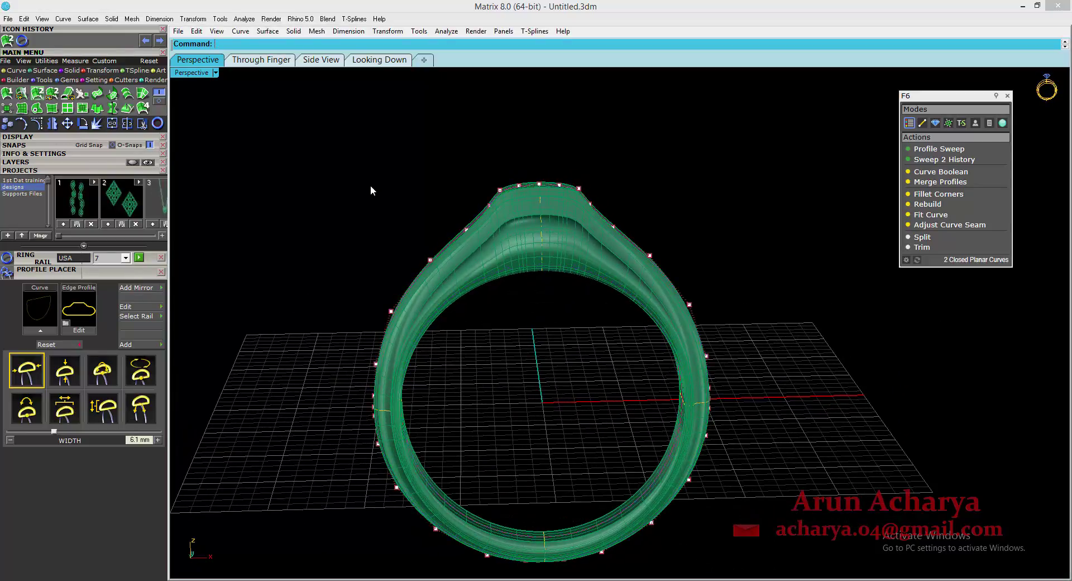
Move the outer rail's control point on the left shoulder outward in the Through Finger view, and undo the move
left_click_drag(369, 185, 449, 254)
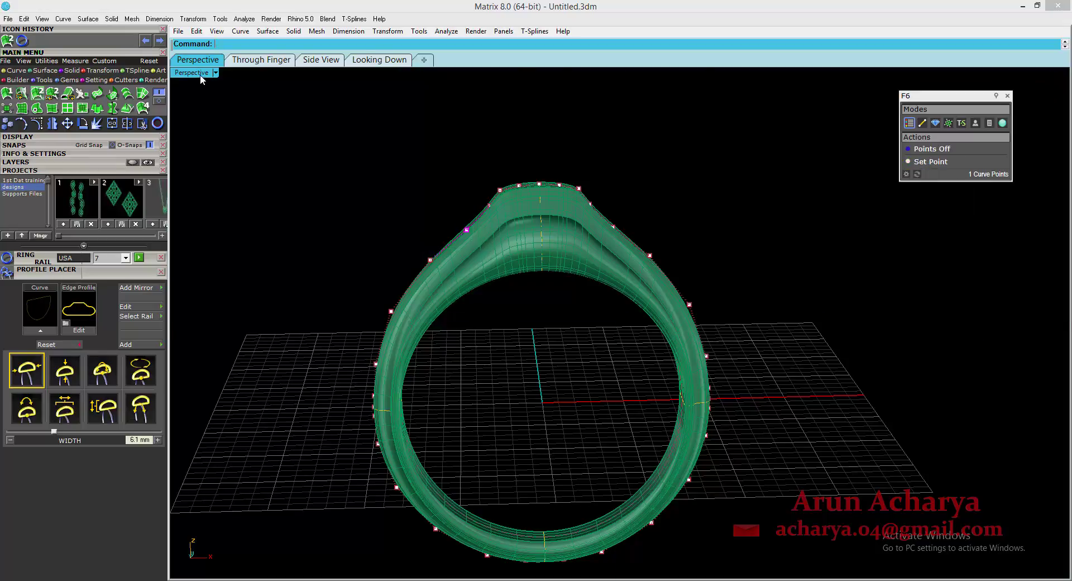
double_click(200, 74)
double_click(211, 329)
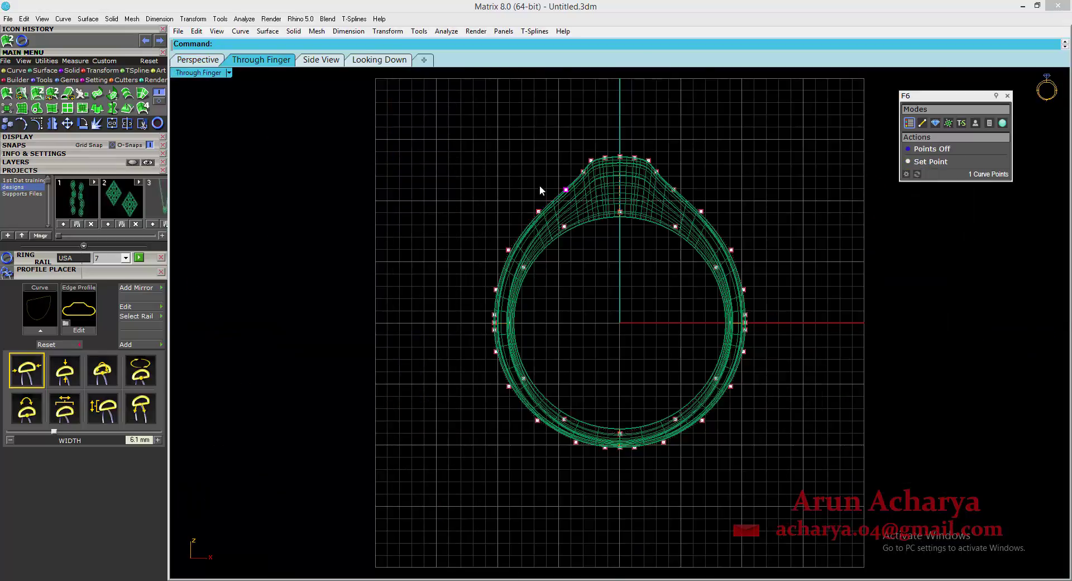
scroll(539, 190, "up", 5)
left_click(67, 123)
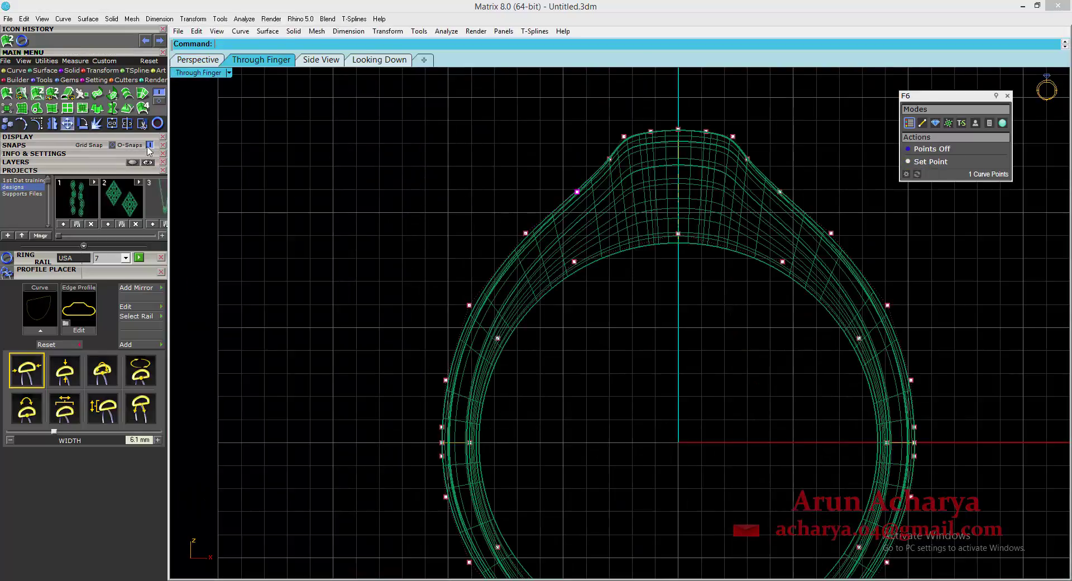
left_click(326, 196)
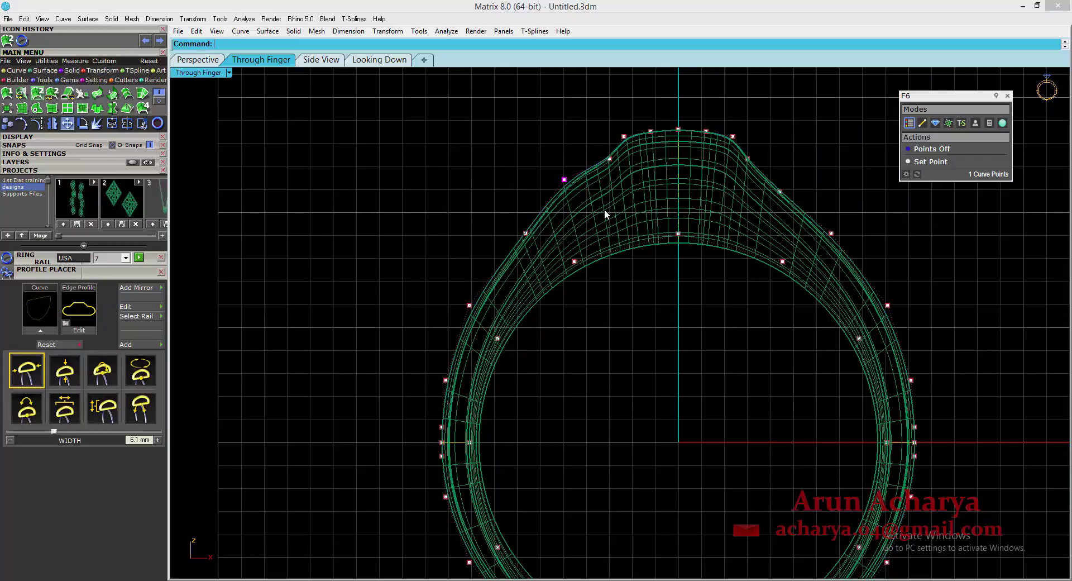
key("ctrl+z")
Widen the profile at the base of the ring to 4.5 mm in the perspective view
double_click(191, 73)
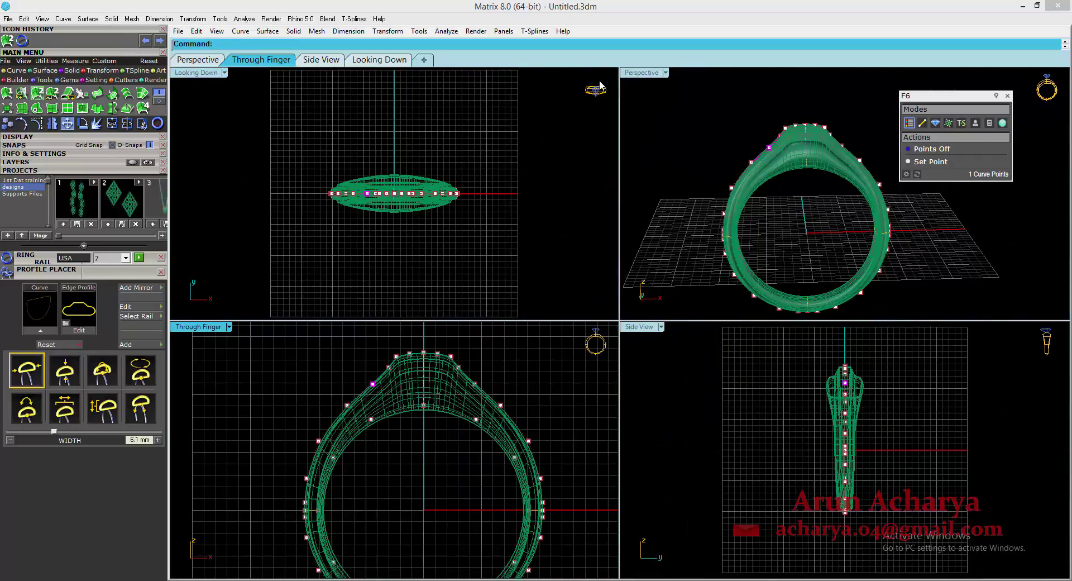
double_click(636, 73)
right_click_drag(605, 108, 549, 373)
left_click_drag(523, 378, 583, 489)
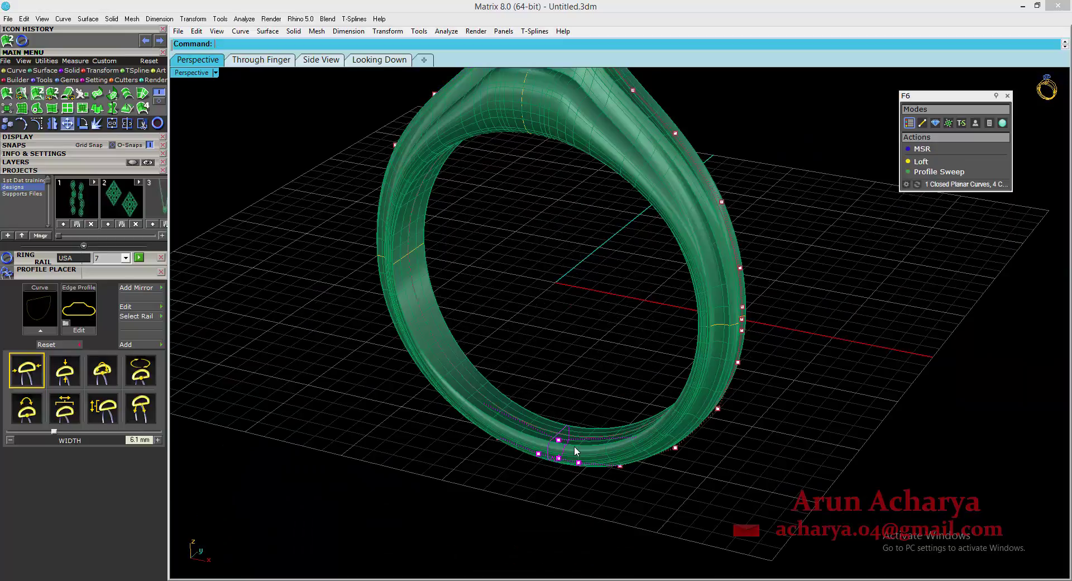
left_click(529, 397)
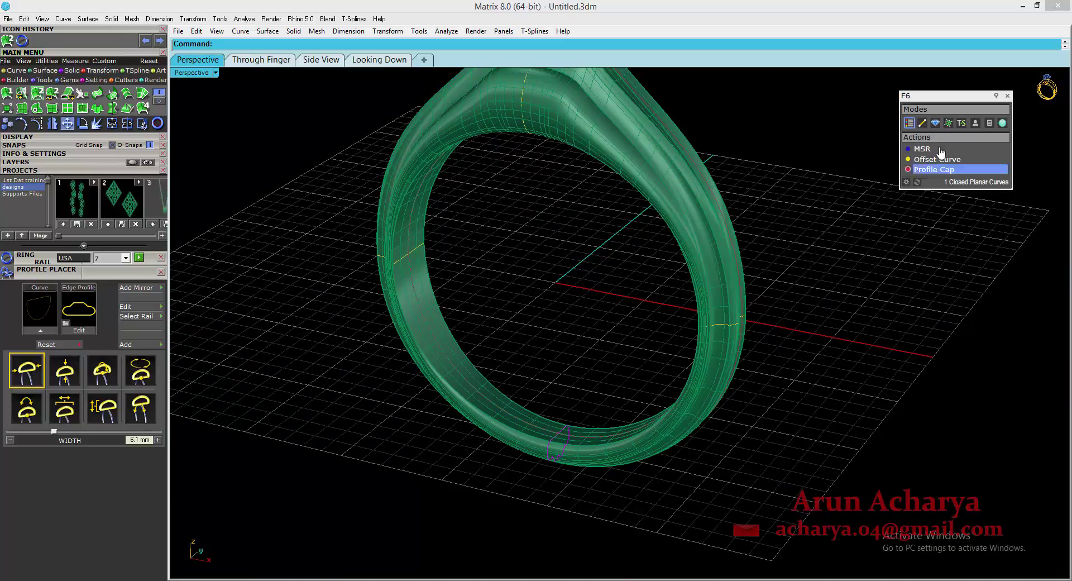
left_click(939, 151)
right_click_drag(600, 419, 496, 422)
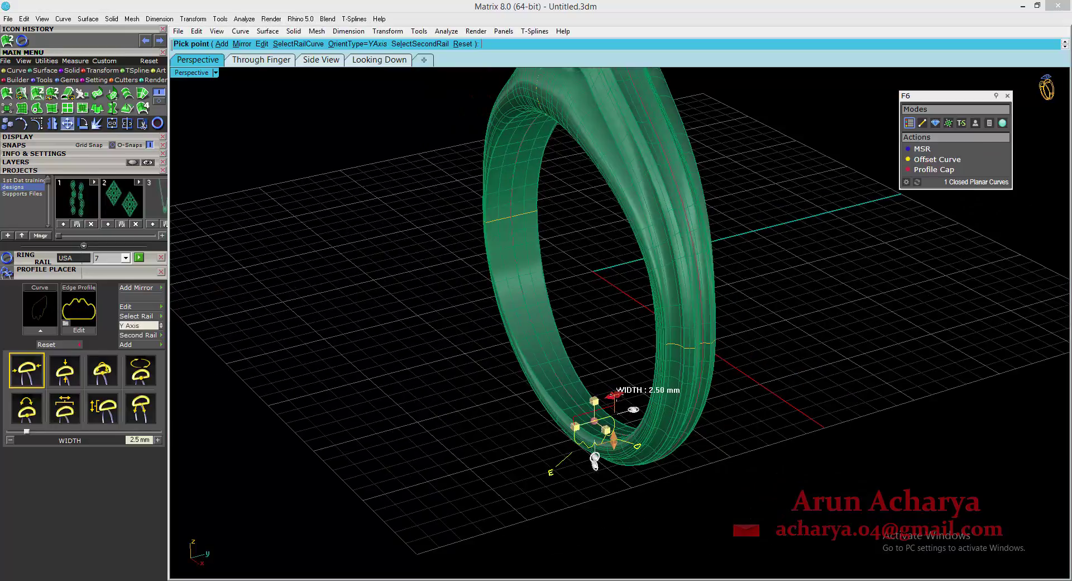
left_click_drag(613, 396, 629, 395)
right_click(630, 395)
right_click_drag(626, 408, 670, 454)
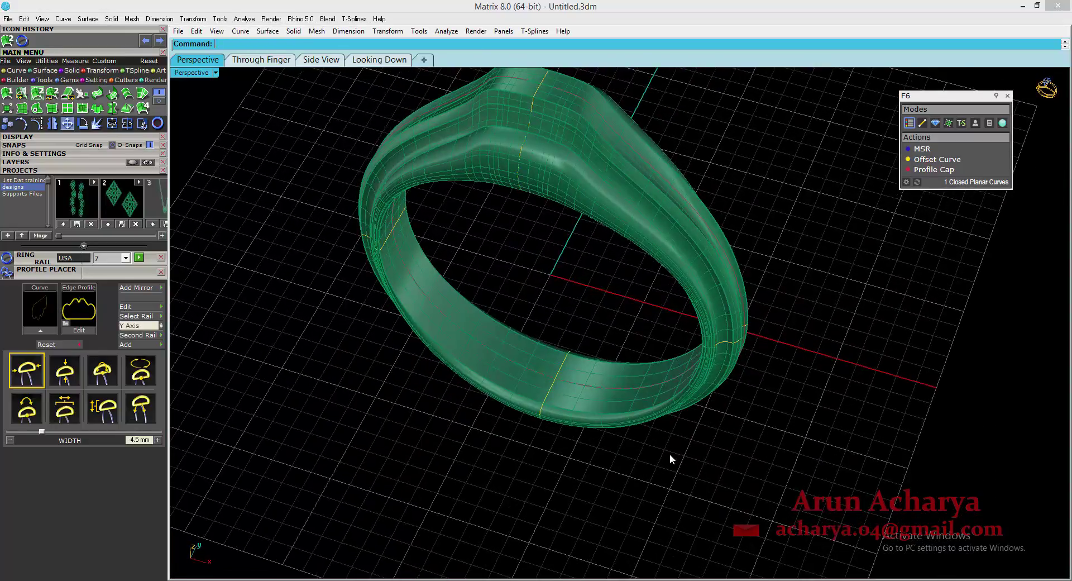
Replace the shape of the ring's base profile with the triangular edge profile
left_click(28, 156)
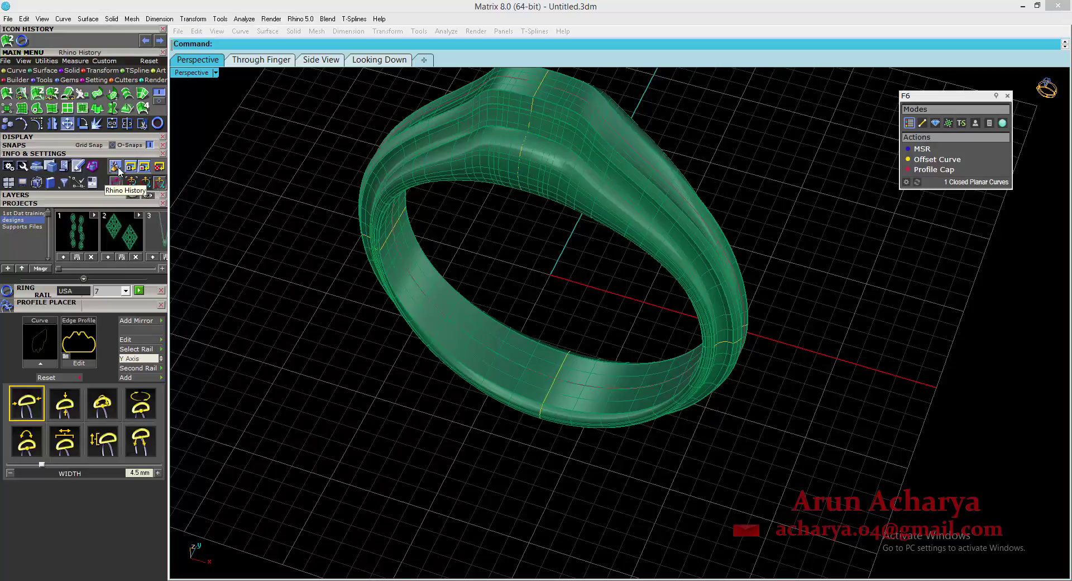
left_click_drag(420, 454, 579, 312)
mouse_move(580, 313)
right_mouse_down()
mouse_move(569, 327)
mouse_move(549, 307)
right_mouse_up()
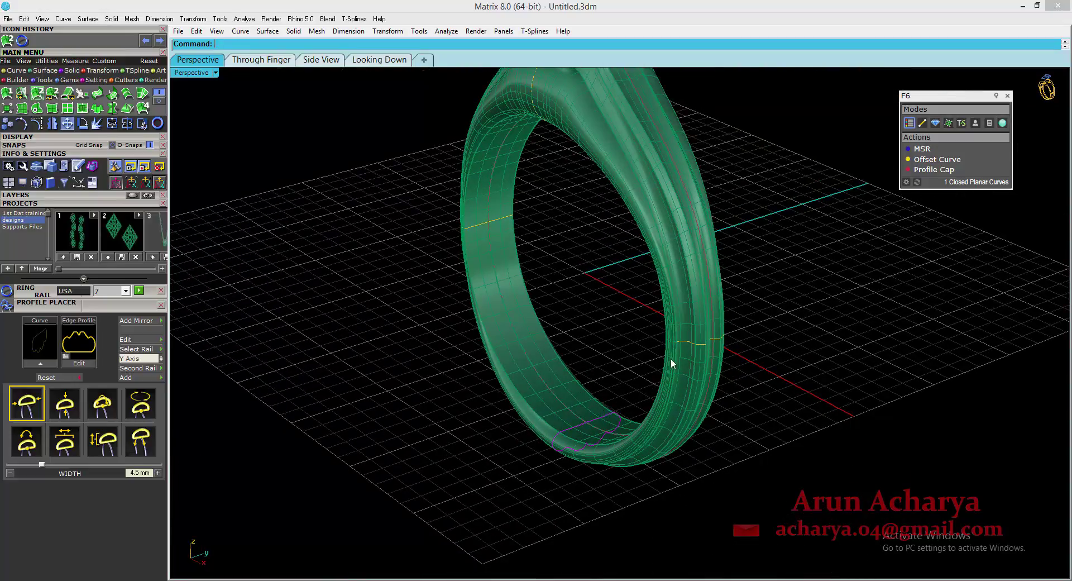
left_click(944, 149)
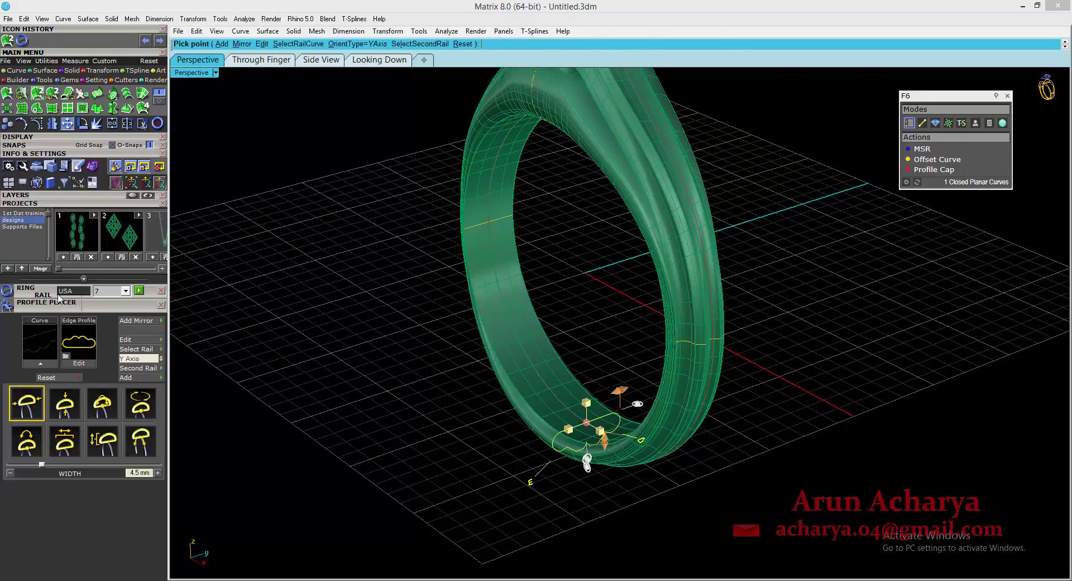
left_click(74, 343)
left_click(112, 370)
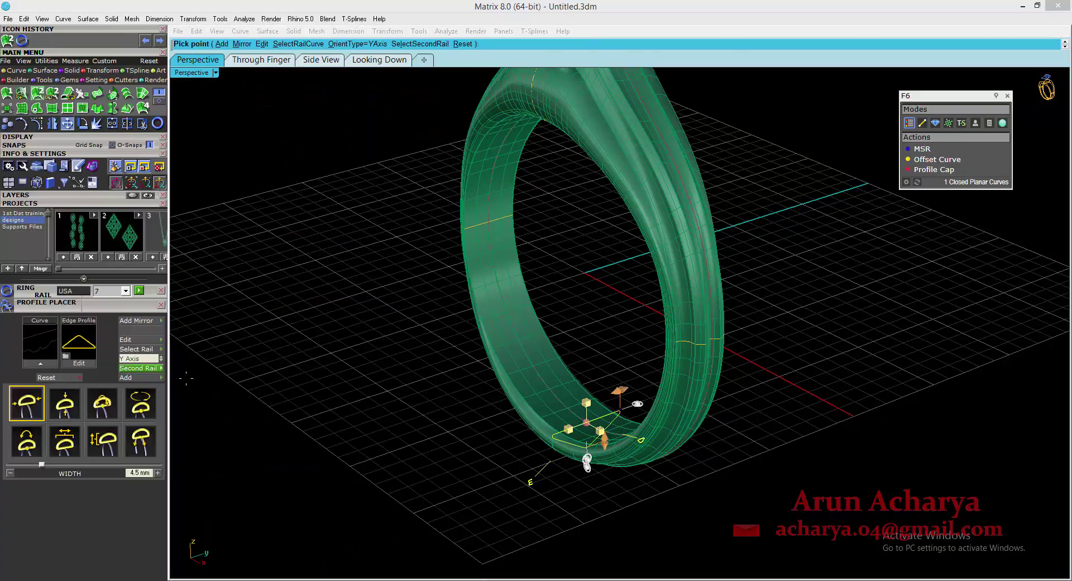
right_click(319, 403)
right_click_drag(468, 383, 539, 416)
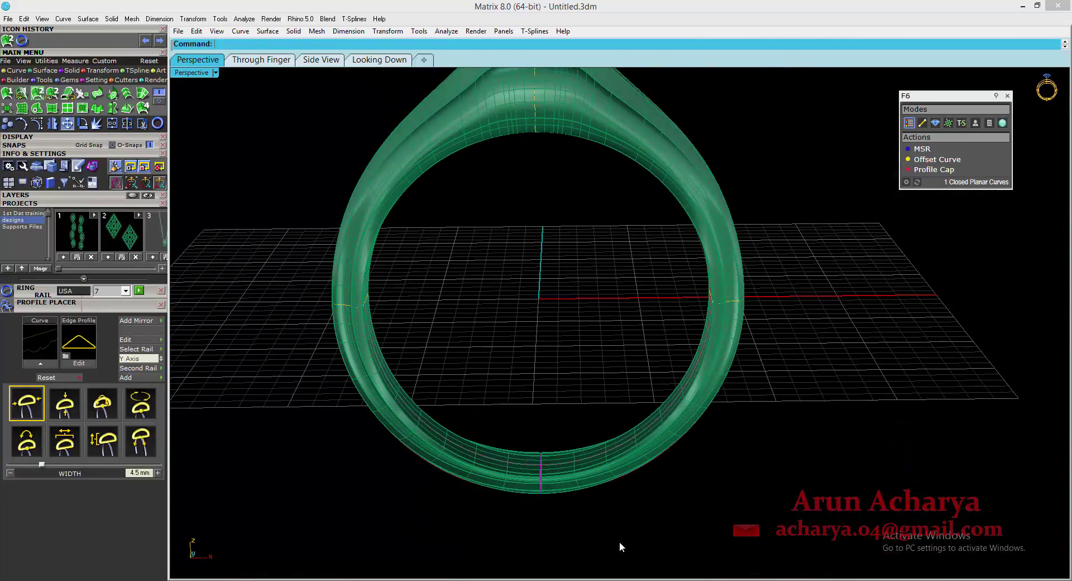
Undo the base profile edits and the two-rail sweep, back to the rails and profile curves
right_click_drag(618, 547, 544, 507)
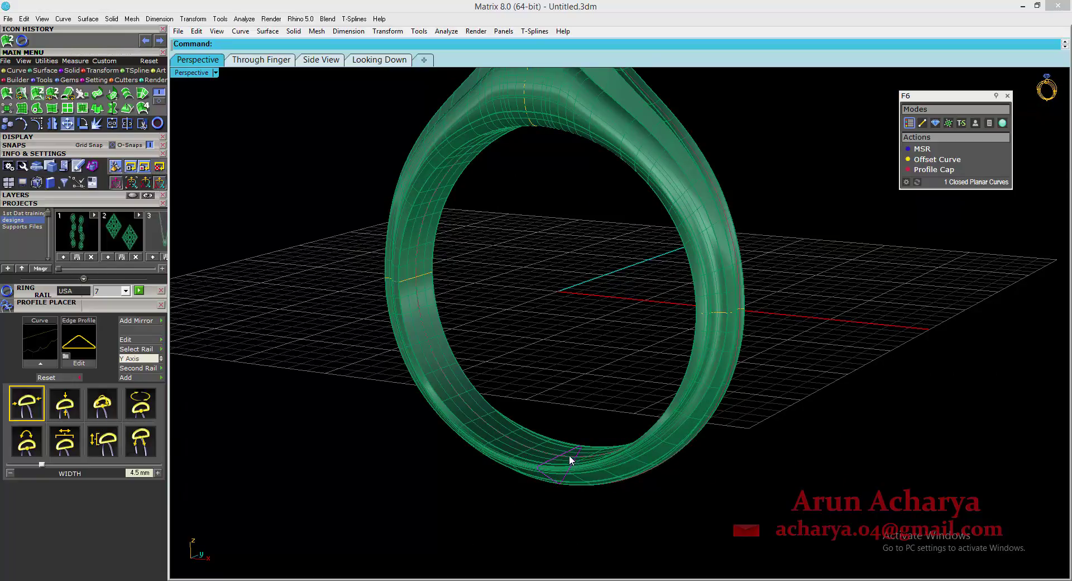
right_click_drag(568, 455, 532, 365)
left_click(576, 418)
key("ctrl+z")
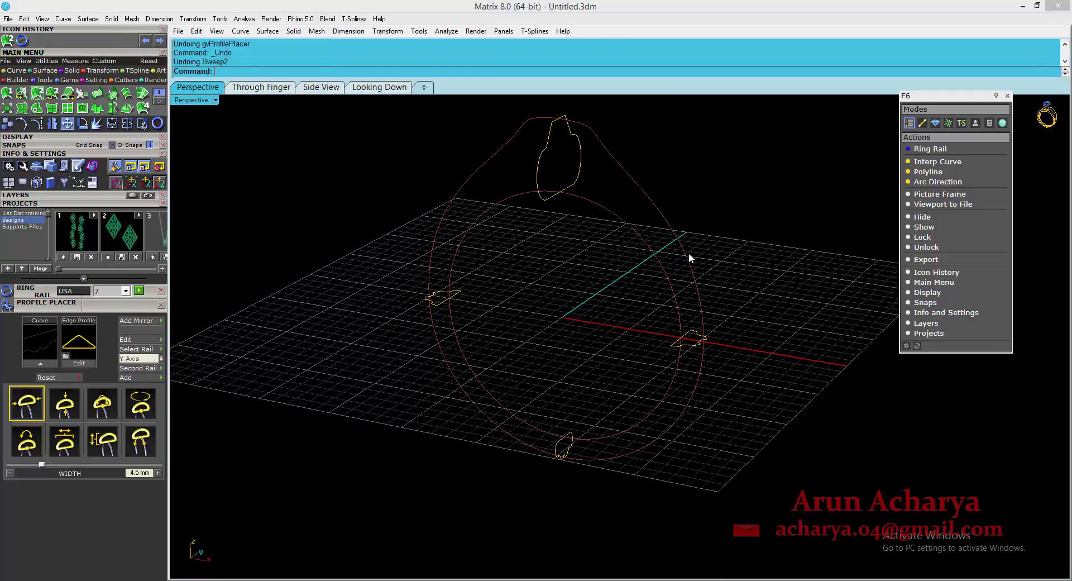
Create a closed Profile Sweep with maintained height along both ring rails, using all four profile curves
left_click_drag(638, 282, 637, 283)
left_click(939, 148)
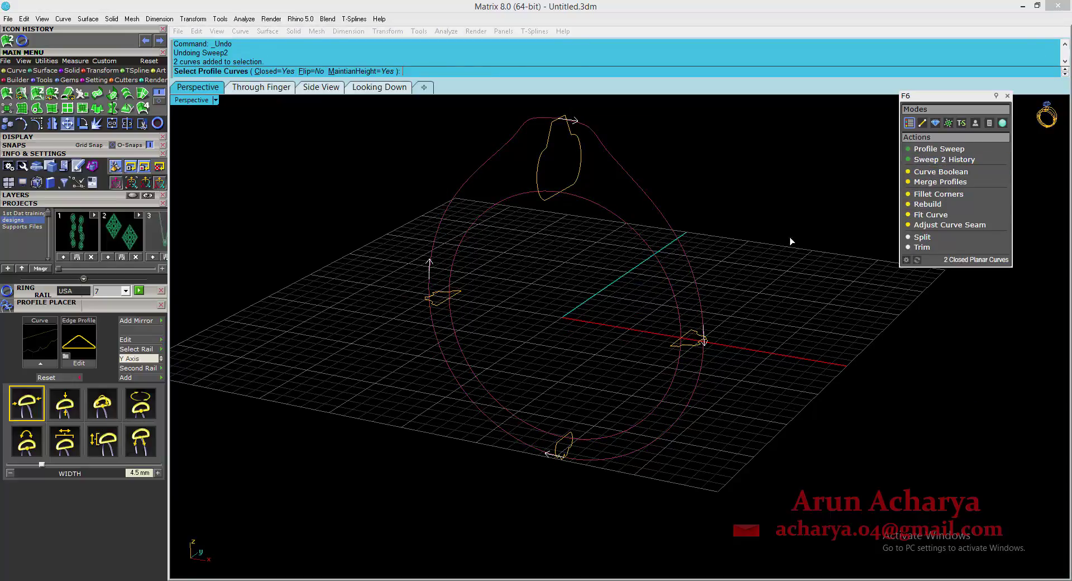
left_click(563, 445)
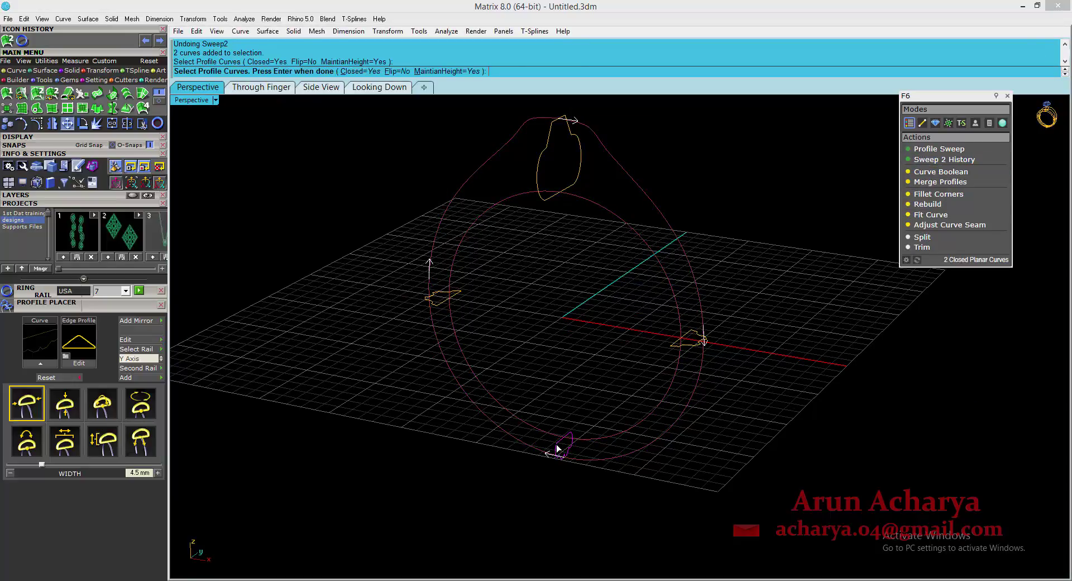
left_click(447, 300)
left_click(538, 178)
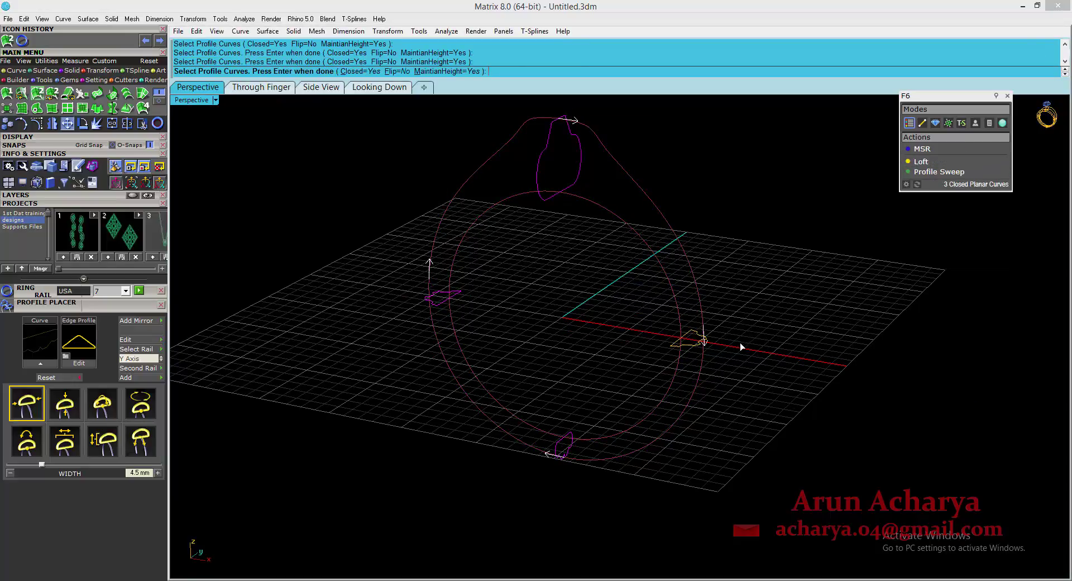
left_click(691, 344)
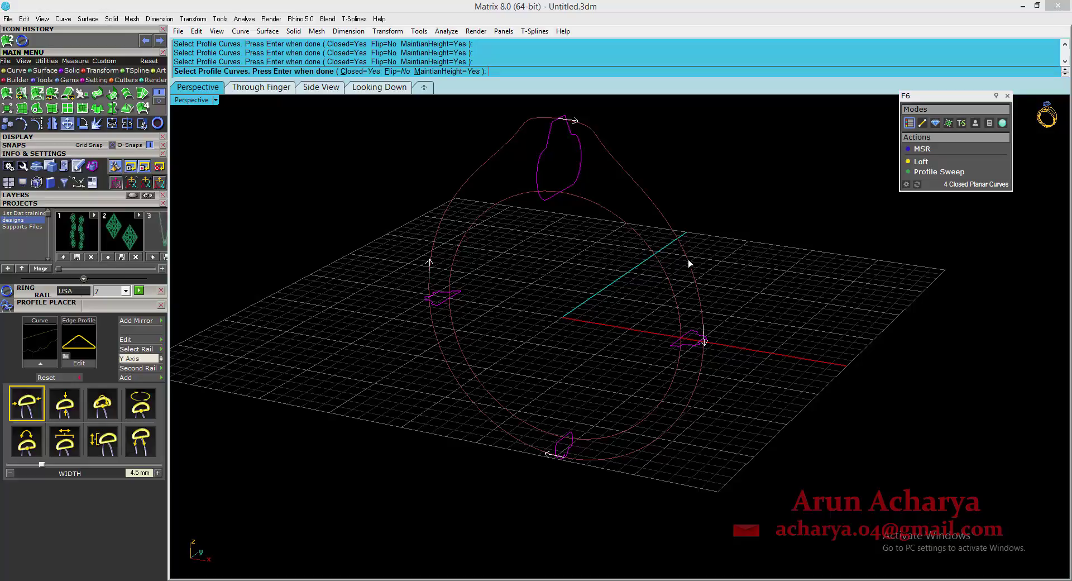
right_click(650, 371)
right_click_drag(650, 367, 622, 350)
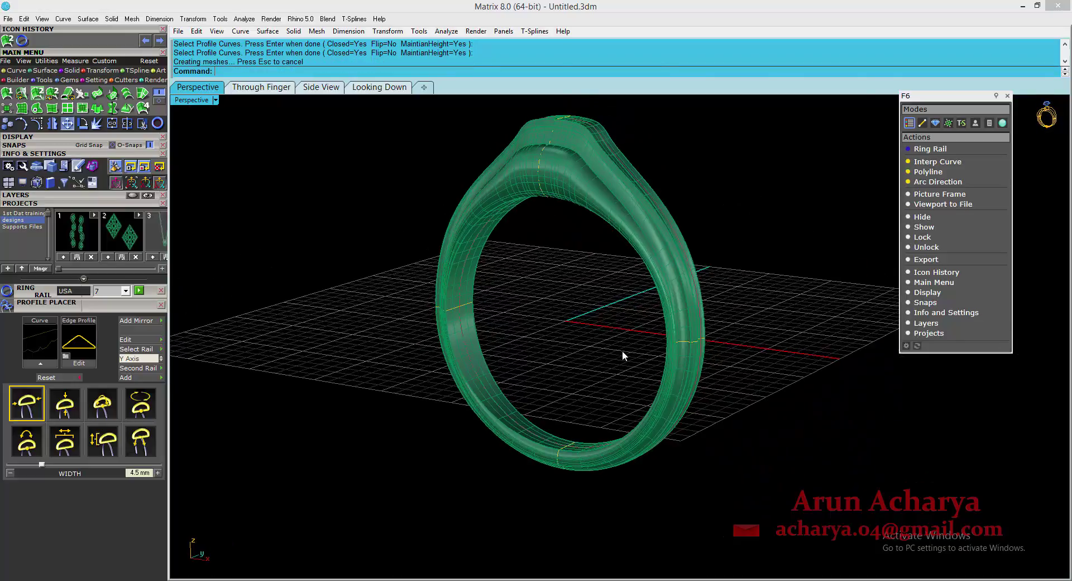
Create a project named Training and save the swept ring with all its curves in slot 1
left_click_drag(527, 408, 604, 535)
right_click_drag(614, 514, 534, 420)
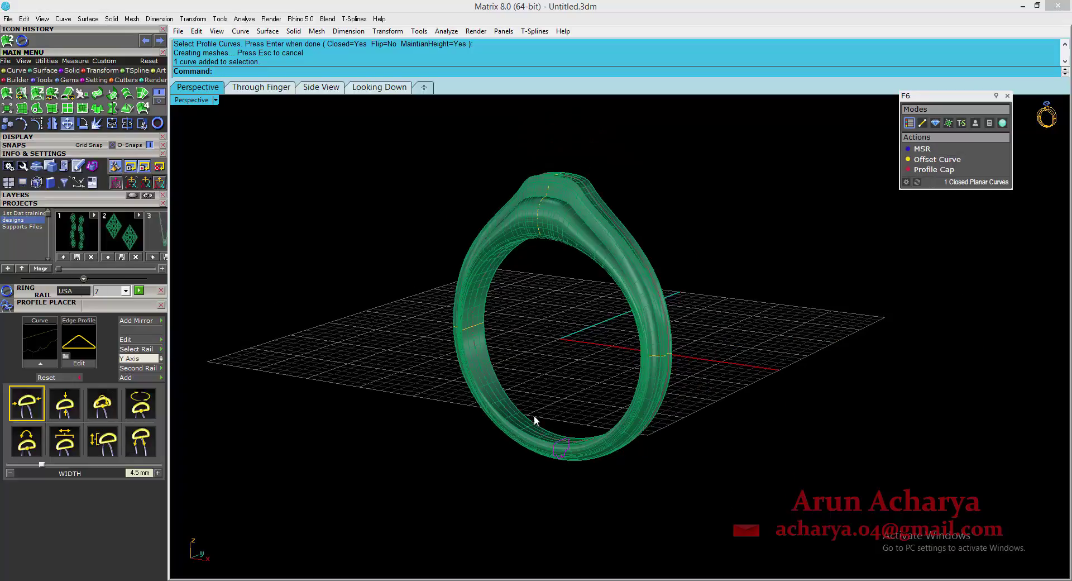
left_click_drag(420, 144, 815, 533)
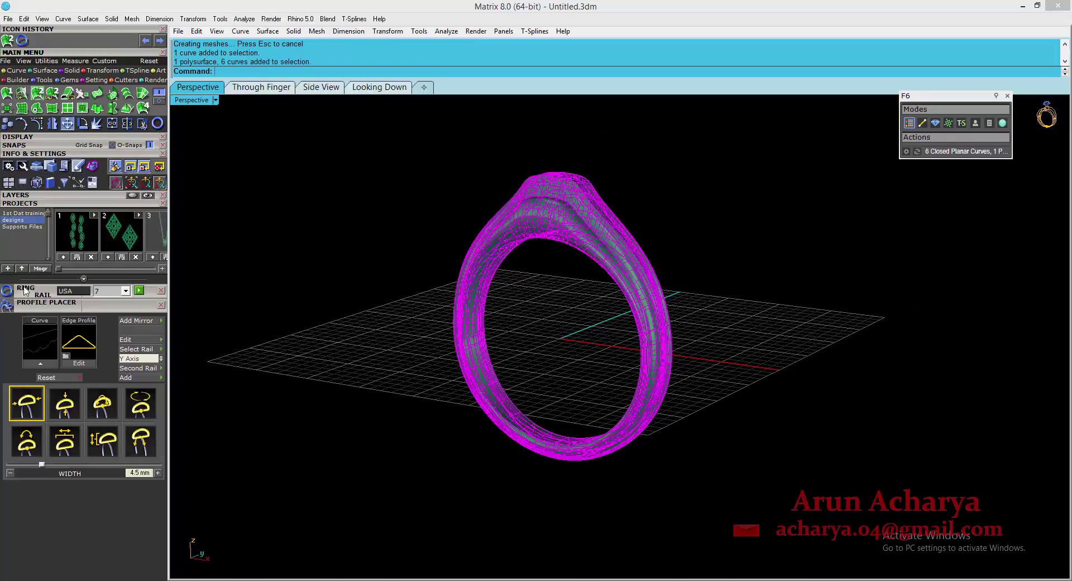
left_click(16, 203)
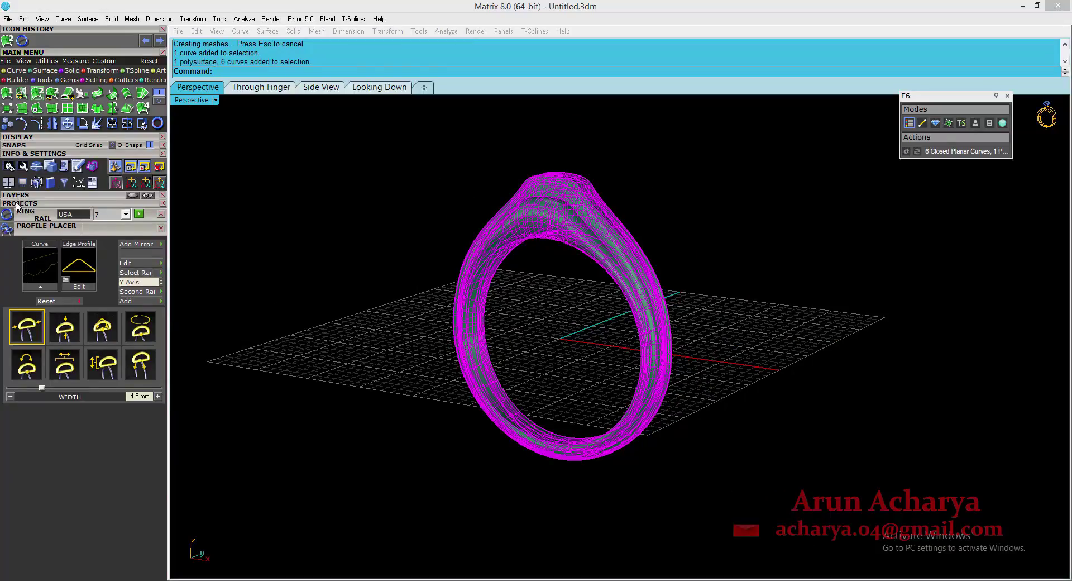
left_click(17, 204)
left_click(16, 226)
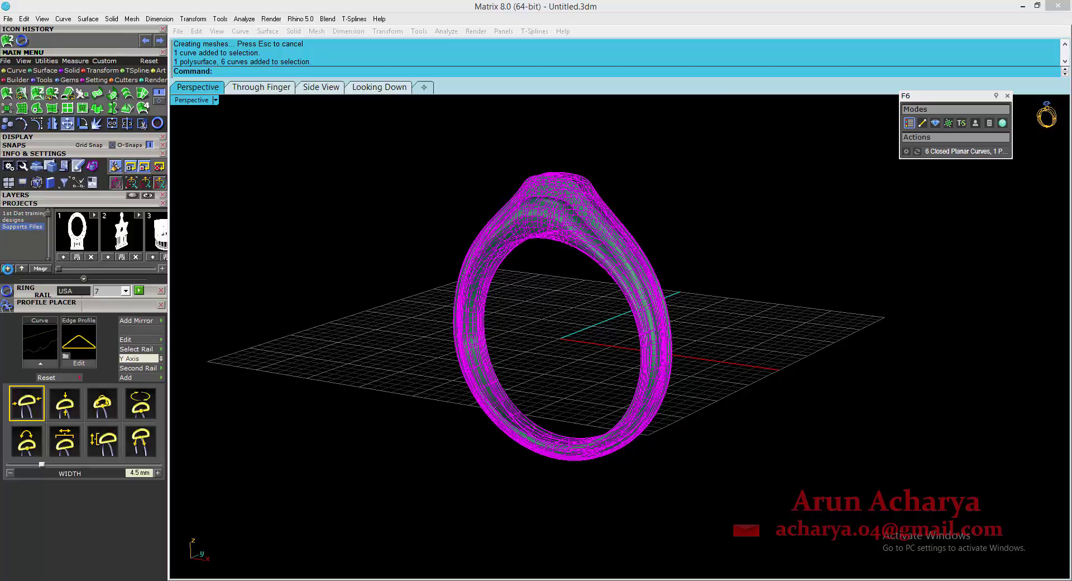
left_click(8, 268)
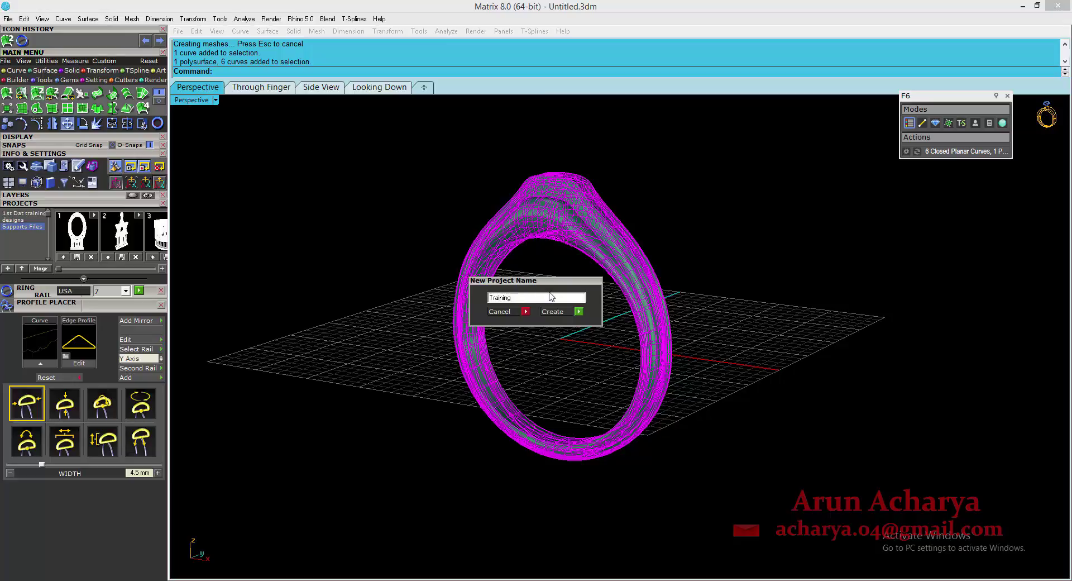
left_click(576, 314)
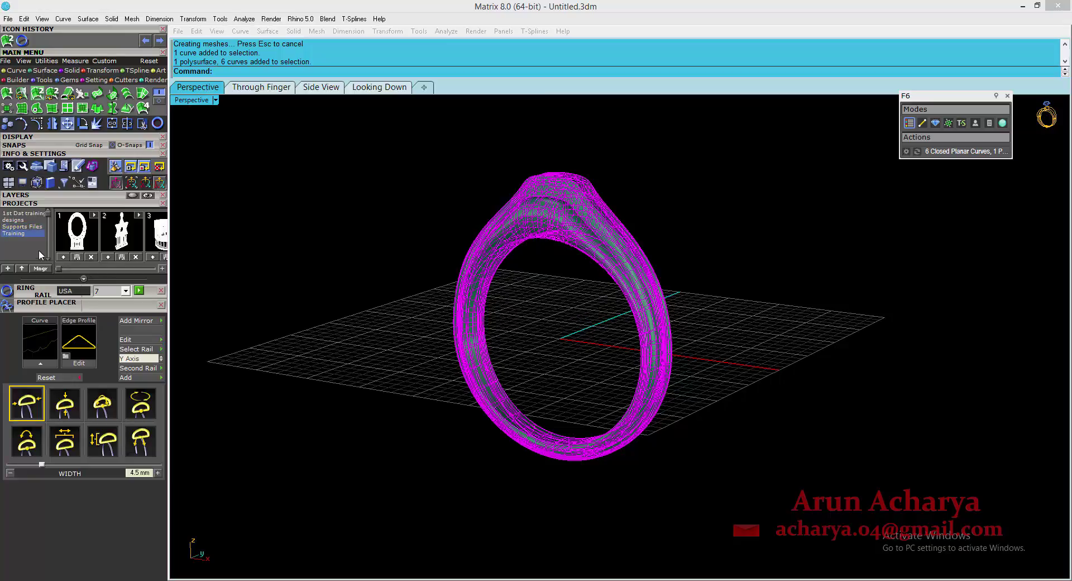
left_click(64, 256)
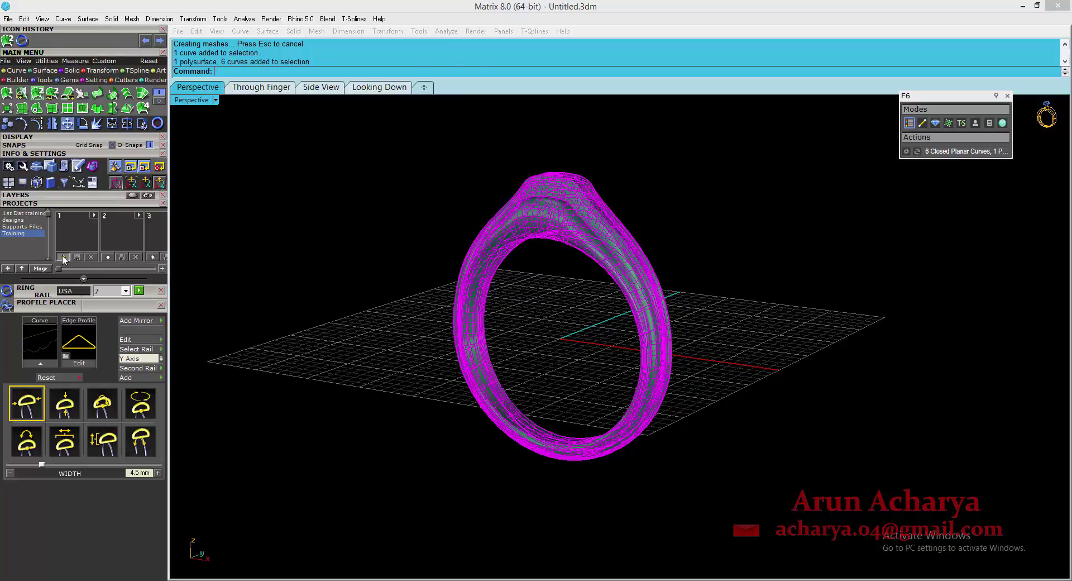
Delete the ring with all its curves, and import the saved ring from slot 1 of the Training project
left_click_drag(356, 124, 772, 515)
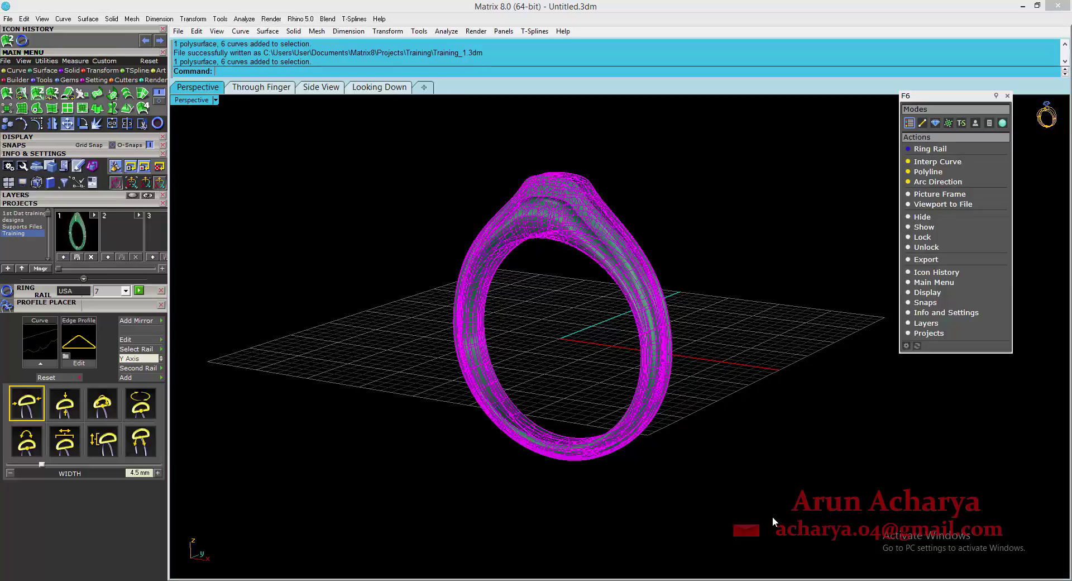
key("Delete")
left_click(63, 232)
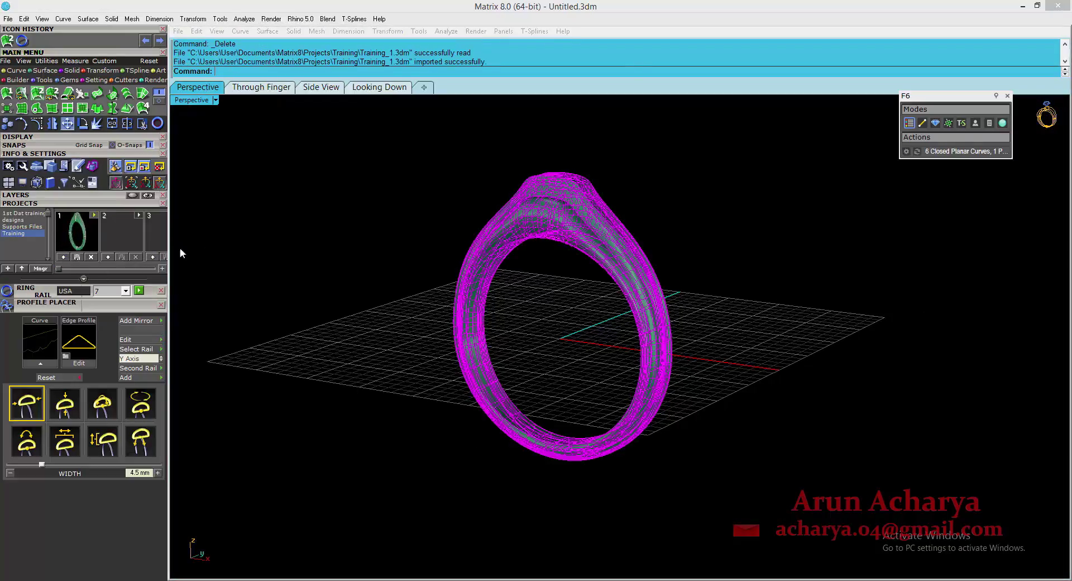
left_click(528, 343)
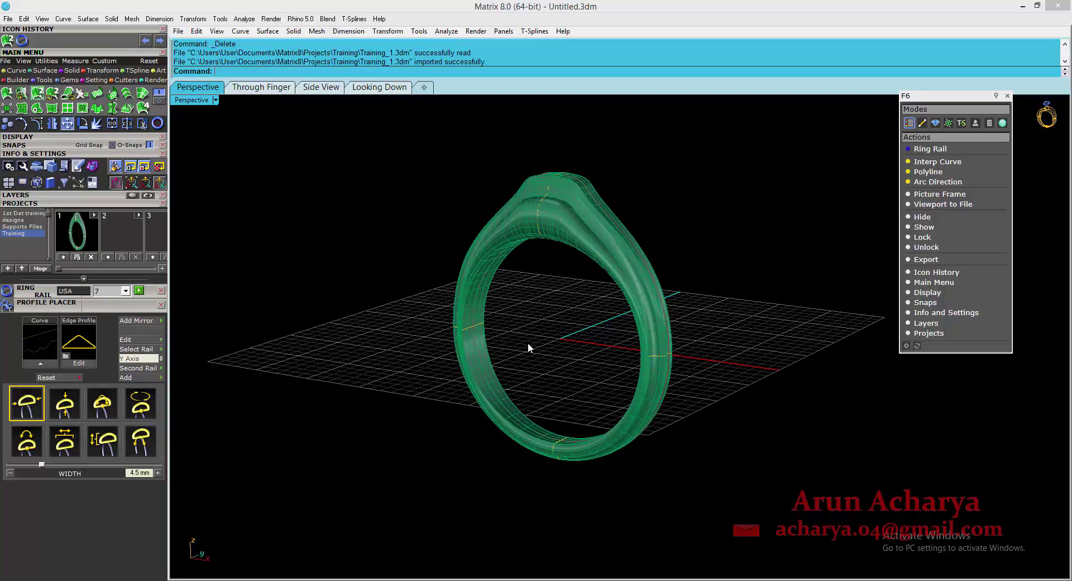
Widen the imported ring's base profile to 6.32 mm, and undo the profile edit
left_click_drag(530, 376, 595, 487)
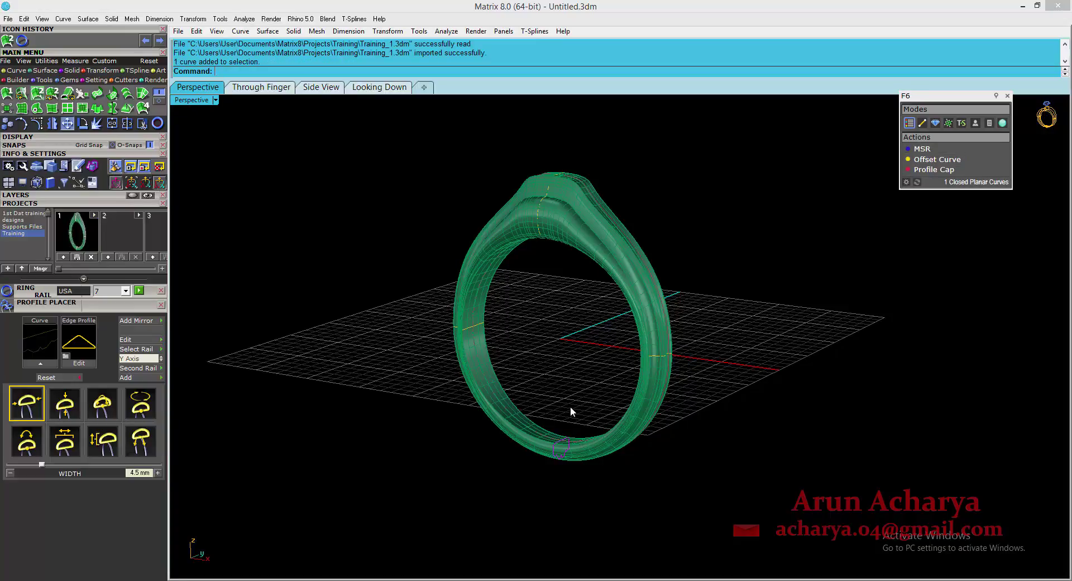
scroll(583, 472, "up", 3)
left_click(929, 169)
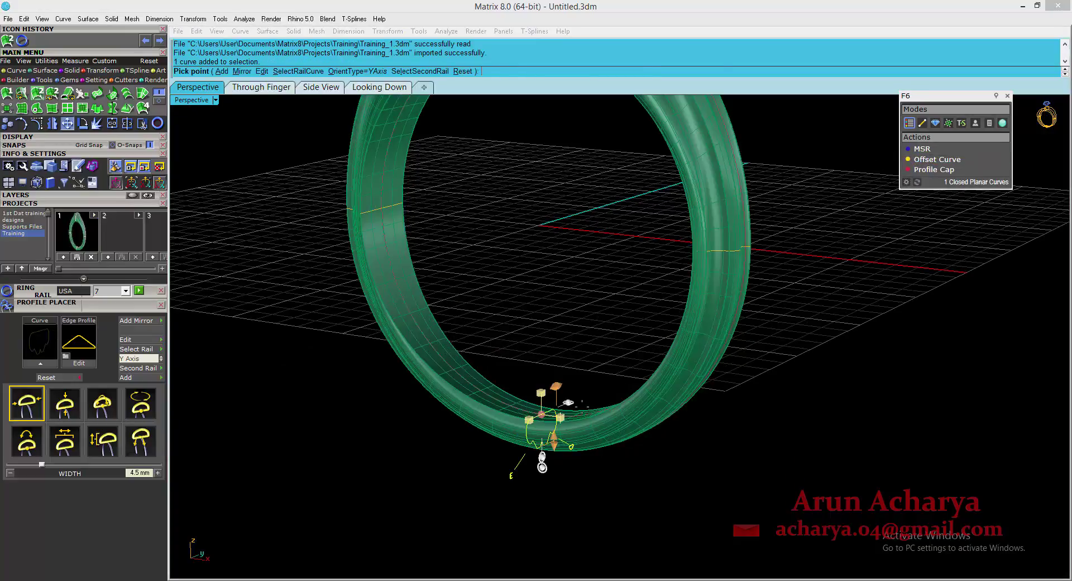
right_click_drag(541, 466, 555, 455)
left_click_drag(584, 362, 617, 351)
right_click(610, 384)
right_click_drag(610, 384, 607, 451)
key("ctrl+z")
Delete the ring surface, and pick both ring rails and all four profile curves for a two-rail sweep
left_click(592, 434)
key("Delete")
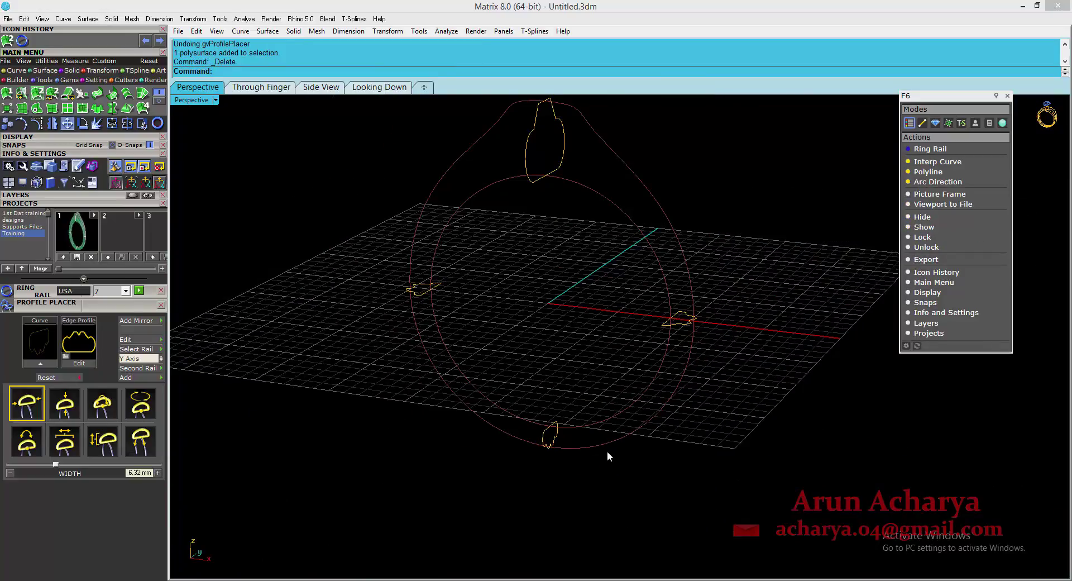
left_click(37, 94)
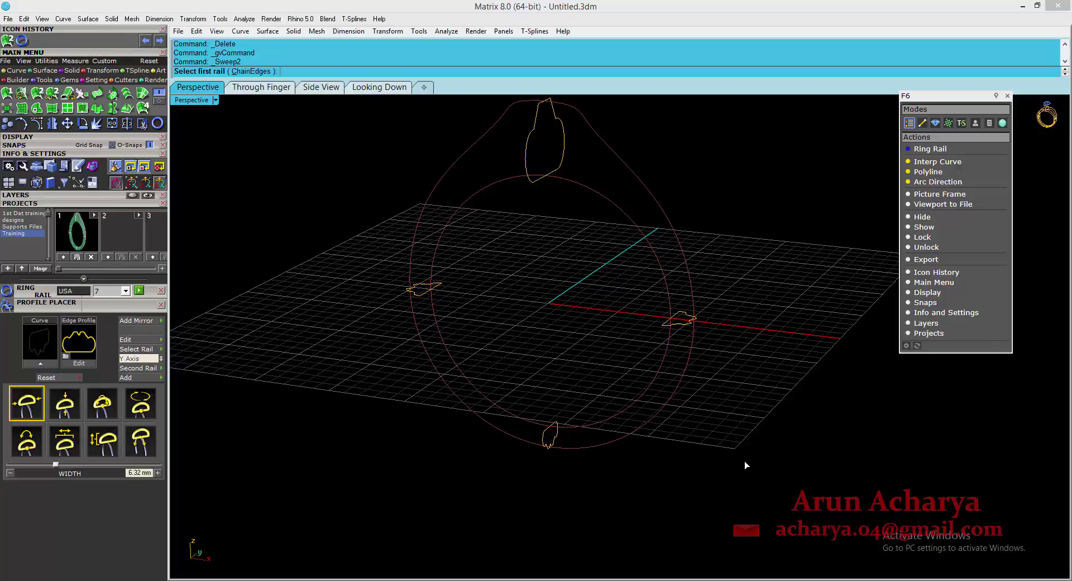
left_click_drag(634, 404, 629, 397)
left_click(561, 436)
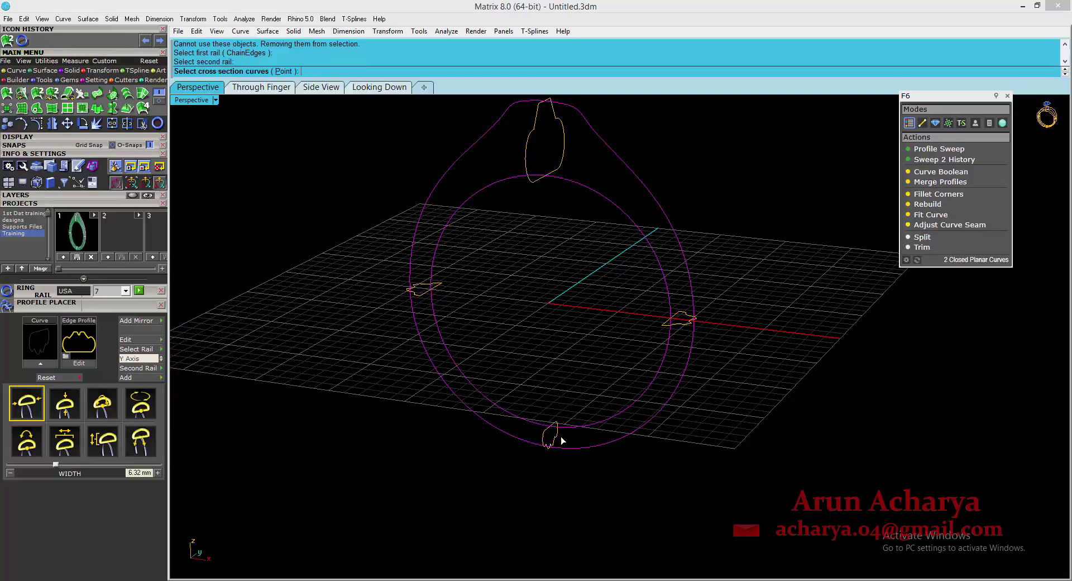
left_click(426, 289)
left_click(530, 179)
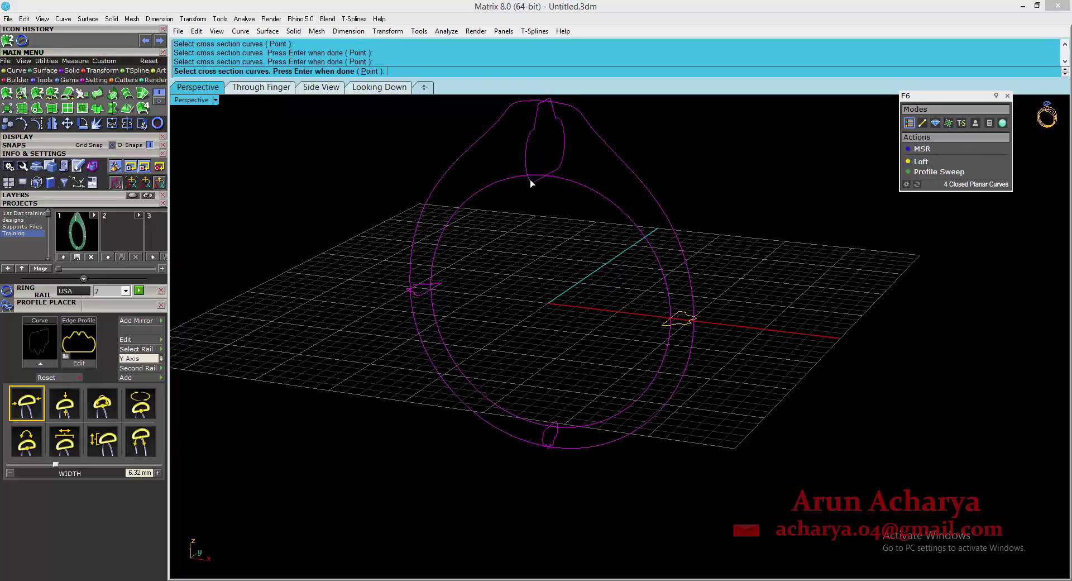
left_click(681, 325)
Accept the cross sections and their seam points, and preview the result as a closed sweep
key("Return")
right_click_drag(661, 354, 625, 360)
key("Return")
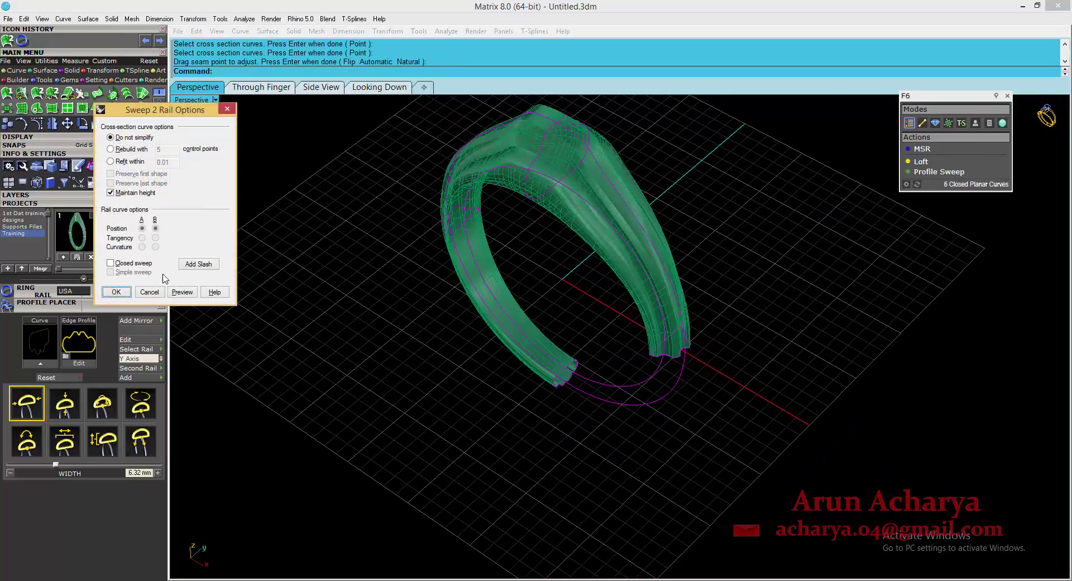
left_click(134, 263)
left_click(183, 291)
right_click_drag(271, 249, 567, 224)
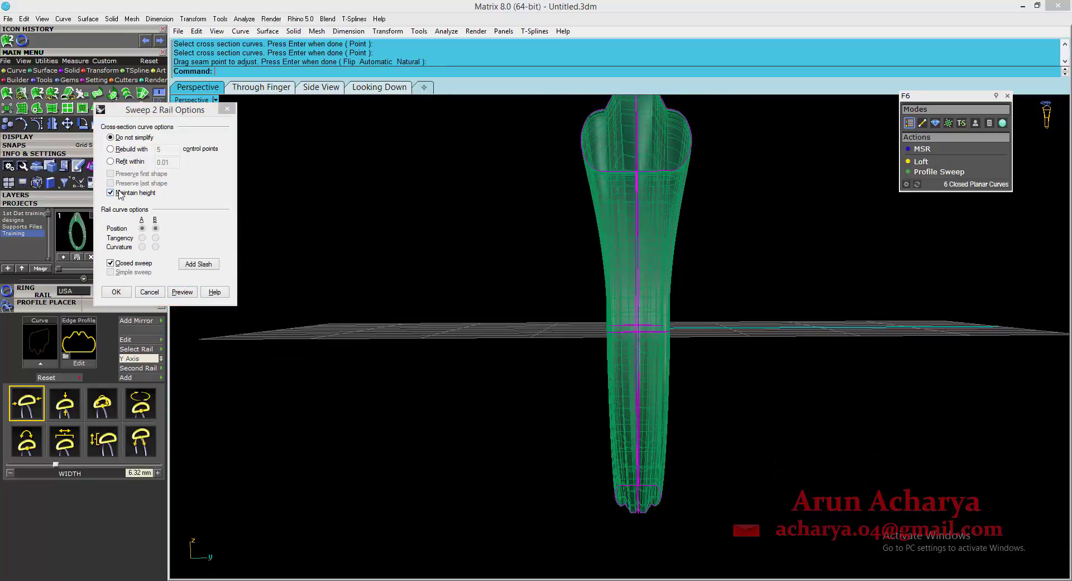
Disable Maintain height, preview the closed sweep, and inspect the shank's shoulders from several angles
left_click(111, 192)
left_click(182, 292)
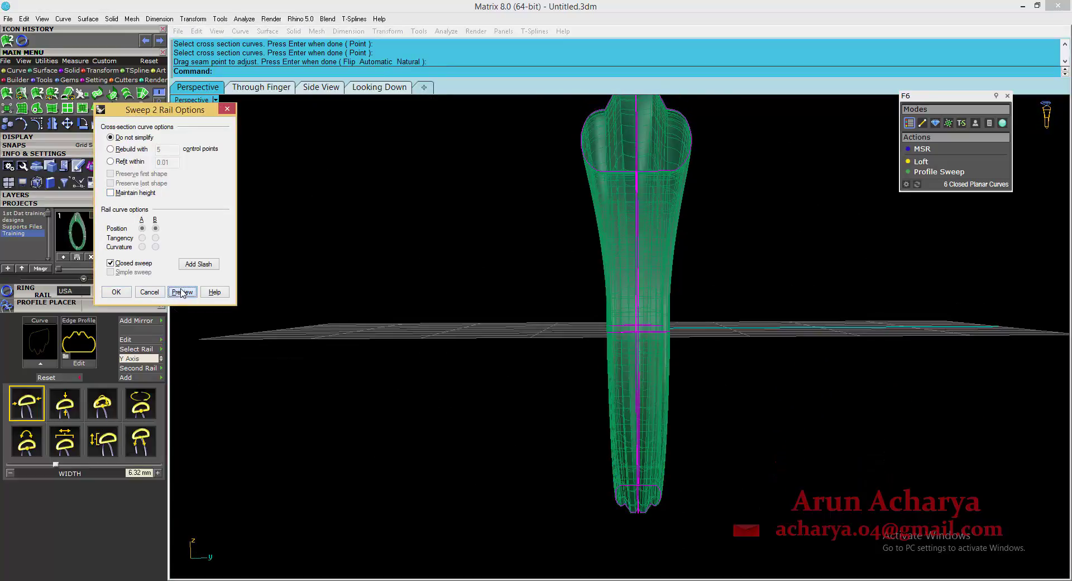
right_click_drag(671, 224, 621, 170)
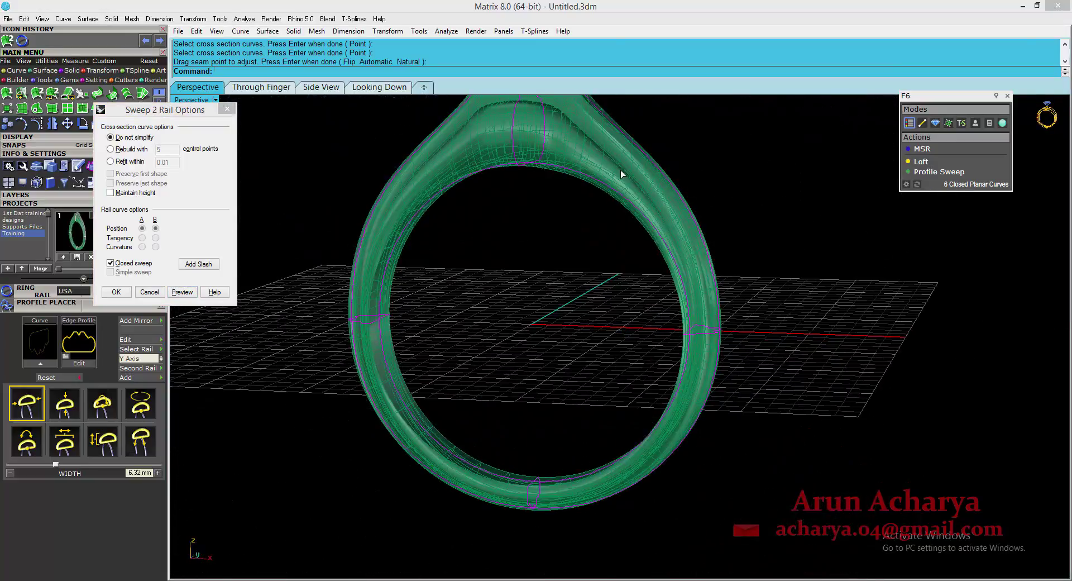
scroll(593, 115, "up", 4)
right_click_drag(593, 106, 610, 134)
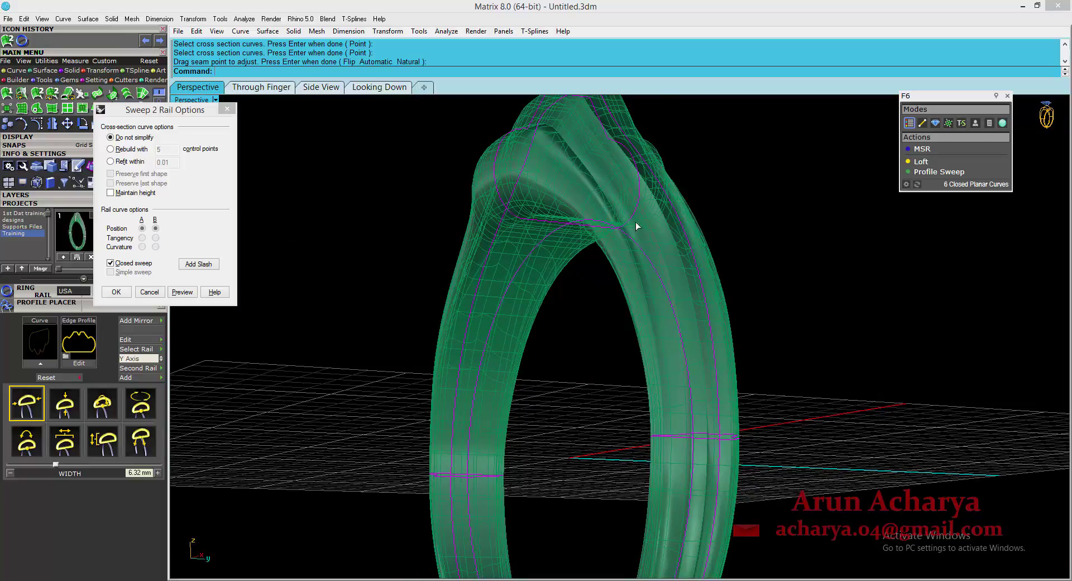
right_click_drag(575, 217, 682, 414)
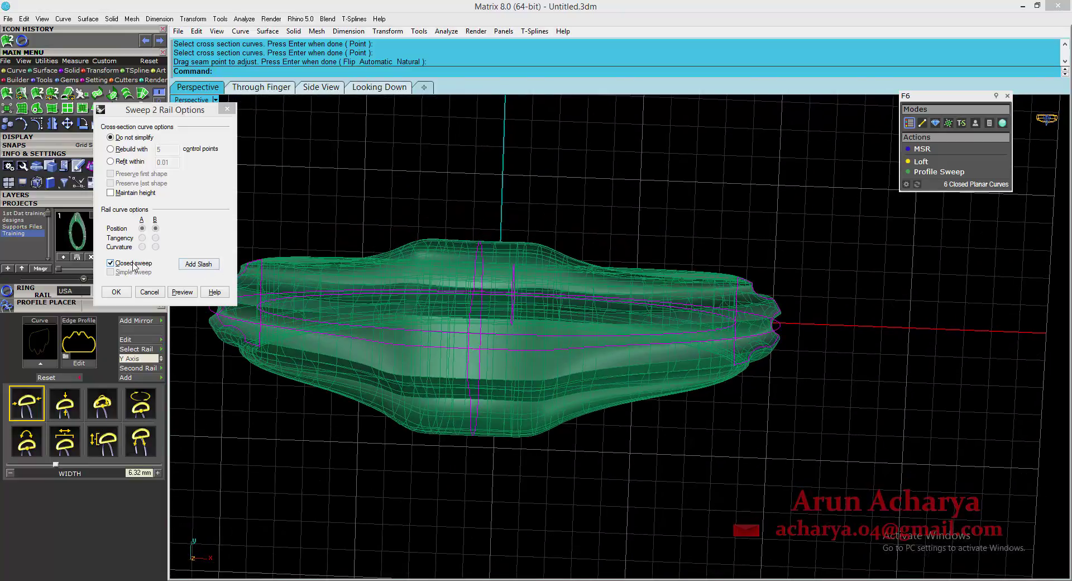
Compare the closed sweep's previews with Maintain height on and off from above the ring
left_click(119, 193)
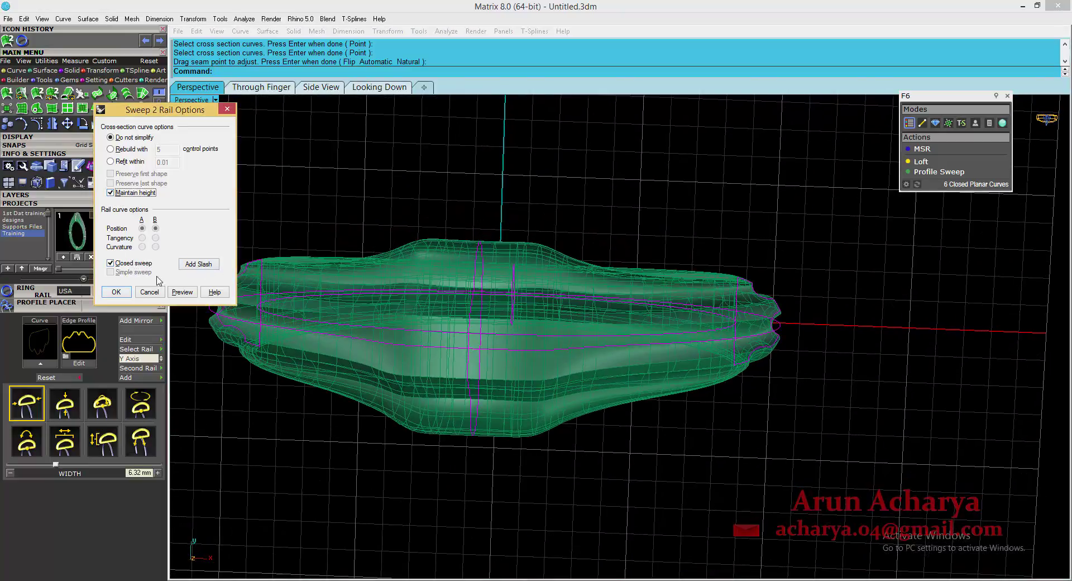
left_click(182, 292)
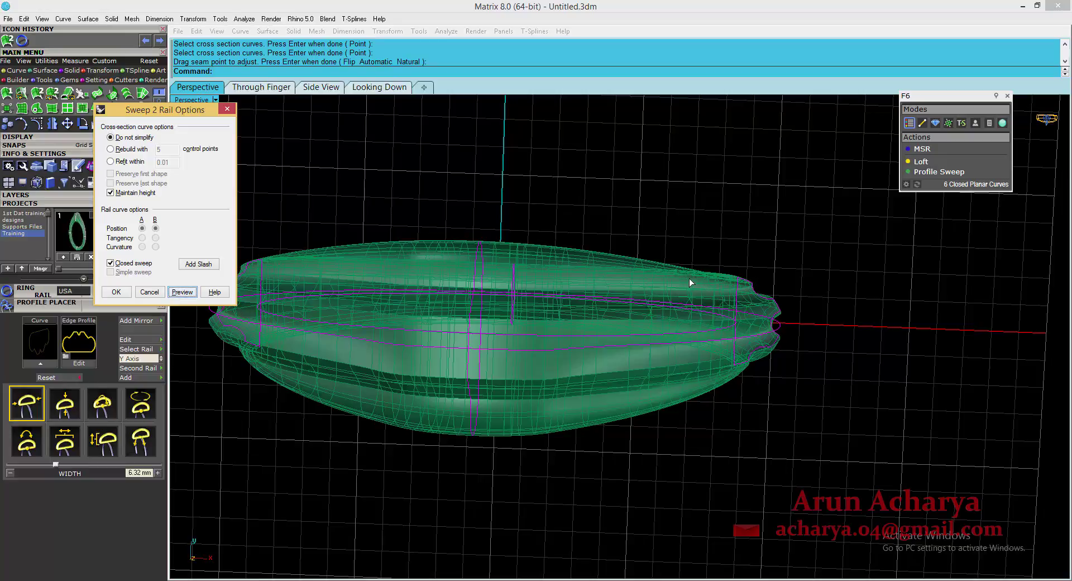
left_click(114, 196)
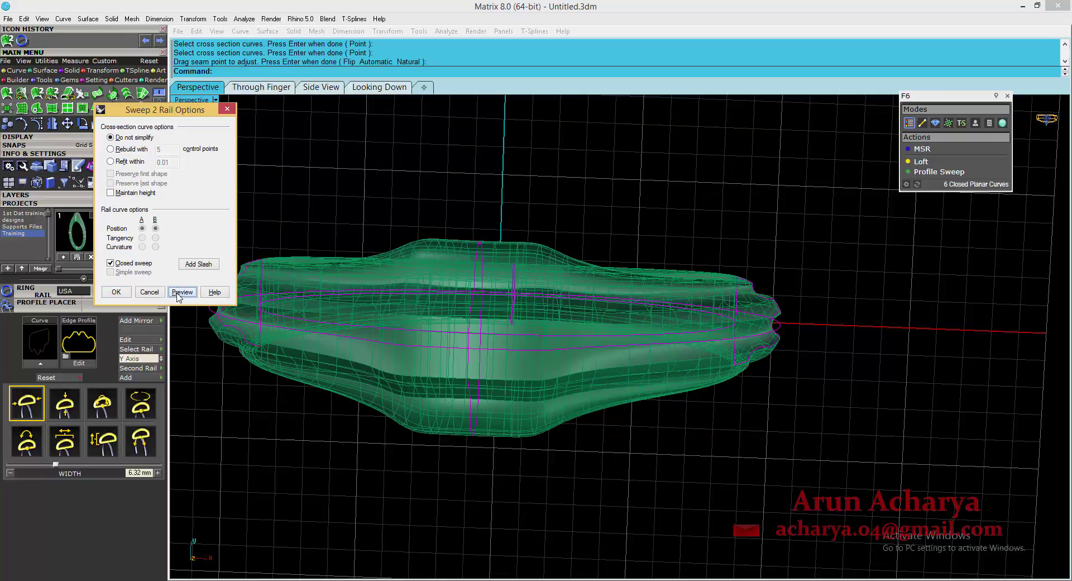
left_click(112, 193)
Create the closed sweep, and save the ring with all its curves in slot 2 of the Training project
left_click(116, 292)
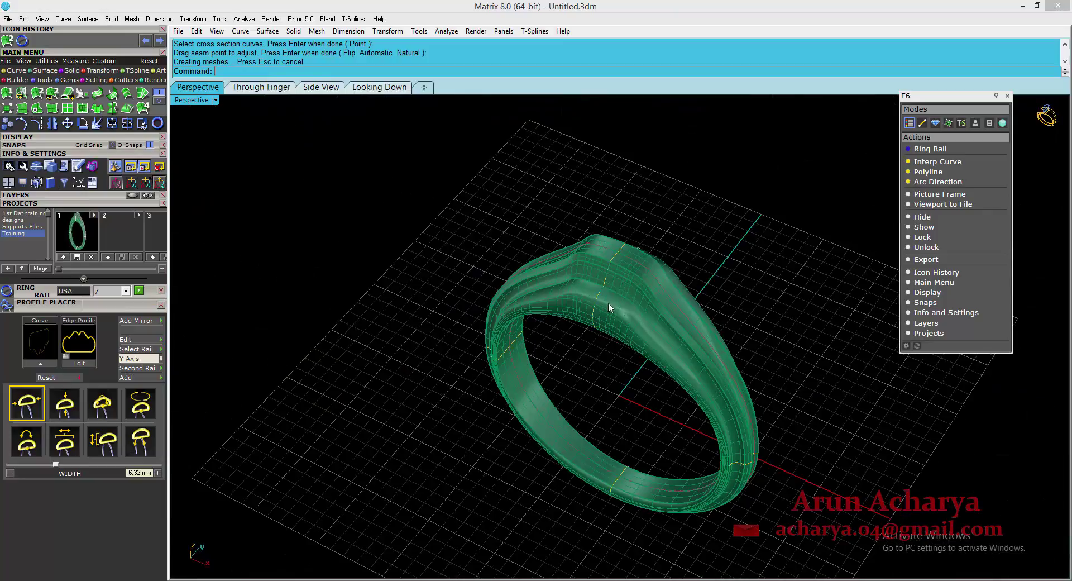
left_click(108, 257)
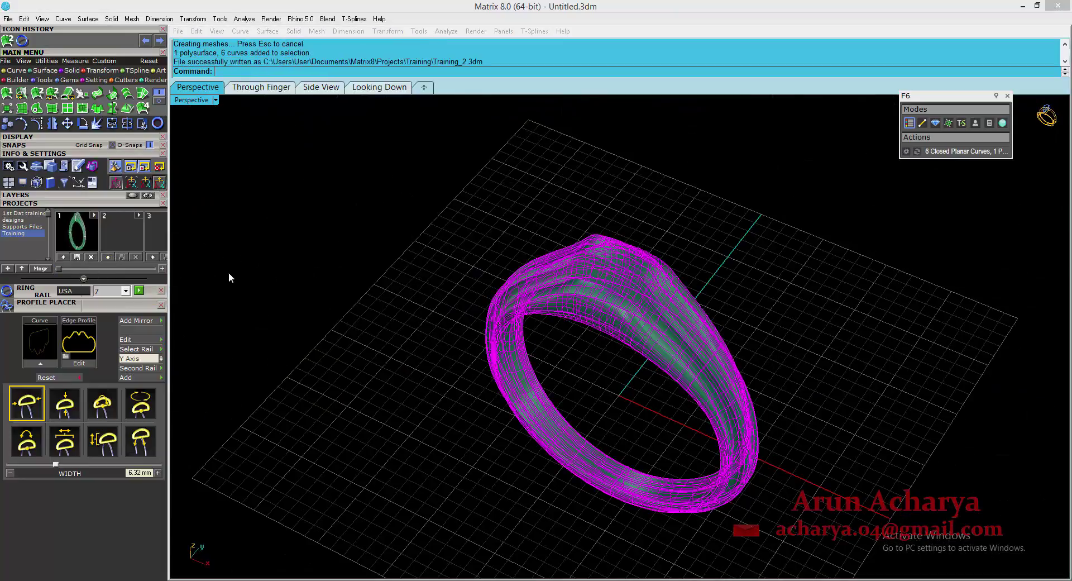
left_click(581, 313)
left_click(362, 227)
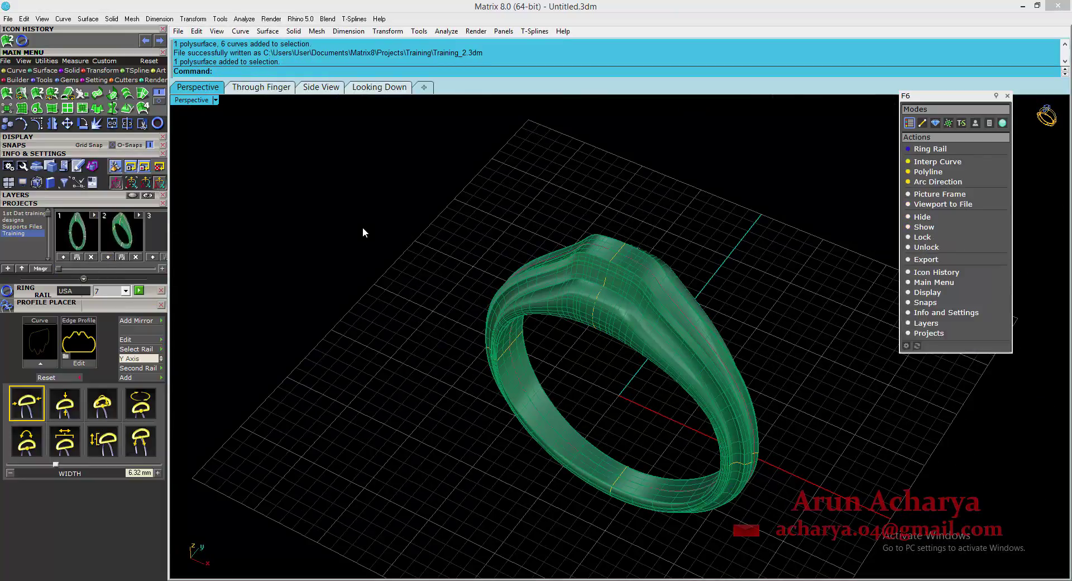
Delete the ring with all its curves, and import the saved ring from slot 2 of the Training project
key("ctrl+a")
key("Delete")
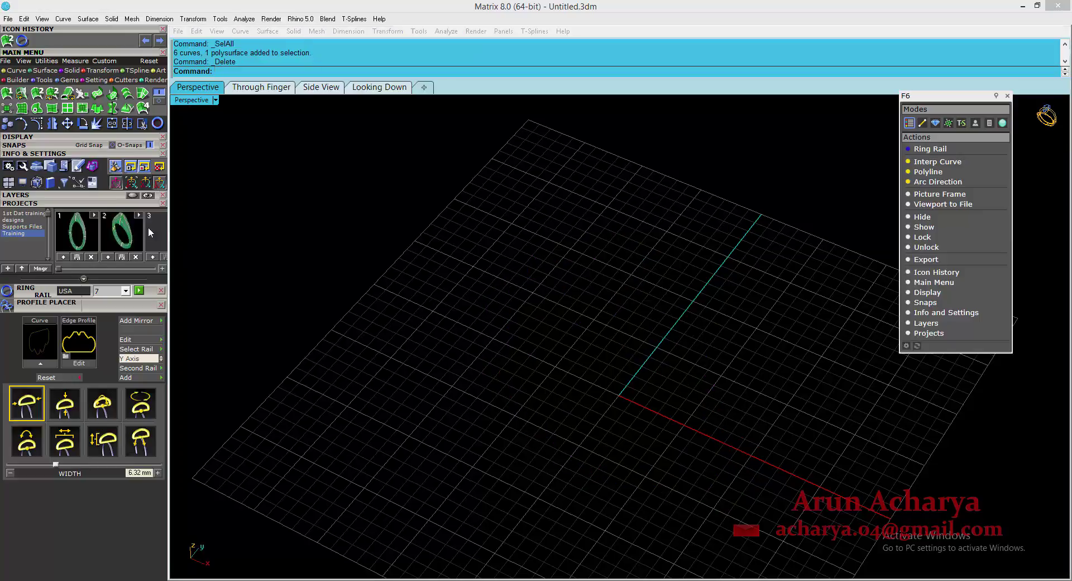
left_click(127, 244)
left_click(634, 346)
right_click_drag(634, 346, 648, 444)
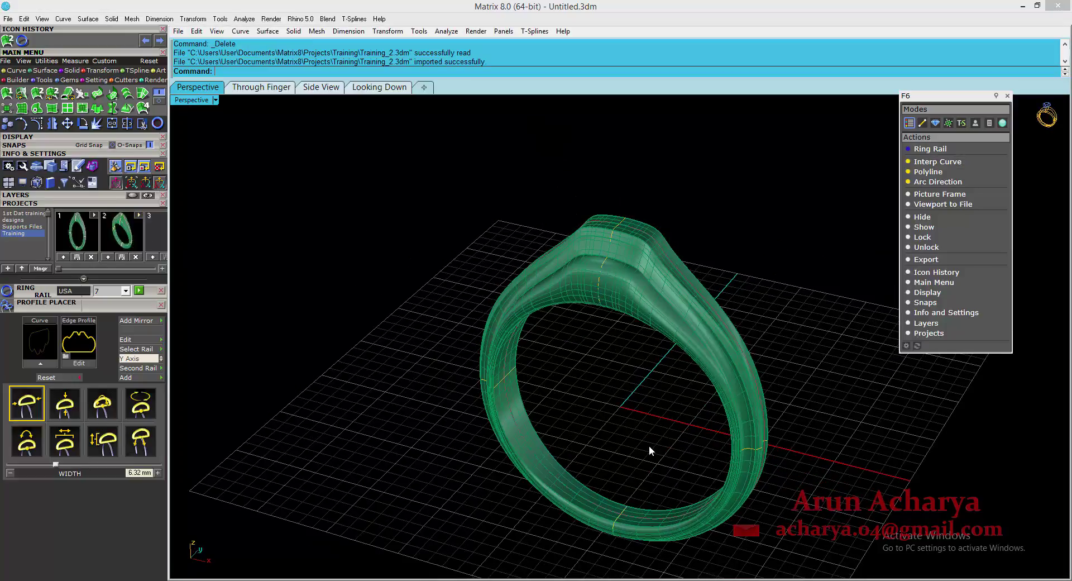
Set the width of the imported ring's base profile to about 5.26 mm with the profile placer
left_click(616, 523)
right_click_drag(676, 533, 628, 464, "shift")
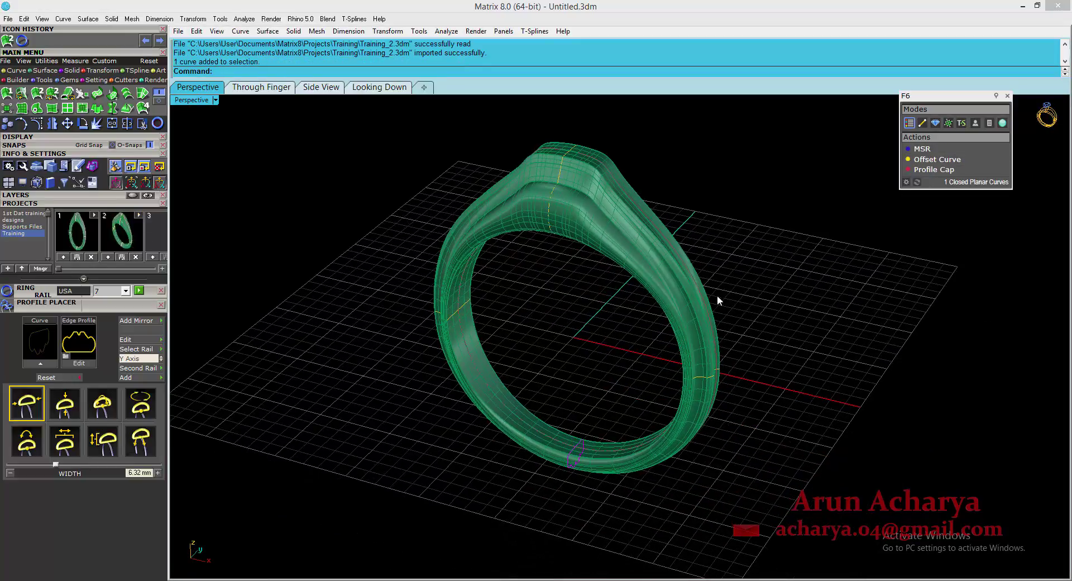
left_click(922, 150)
right_click_drag(606, 424, 570, 419)
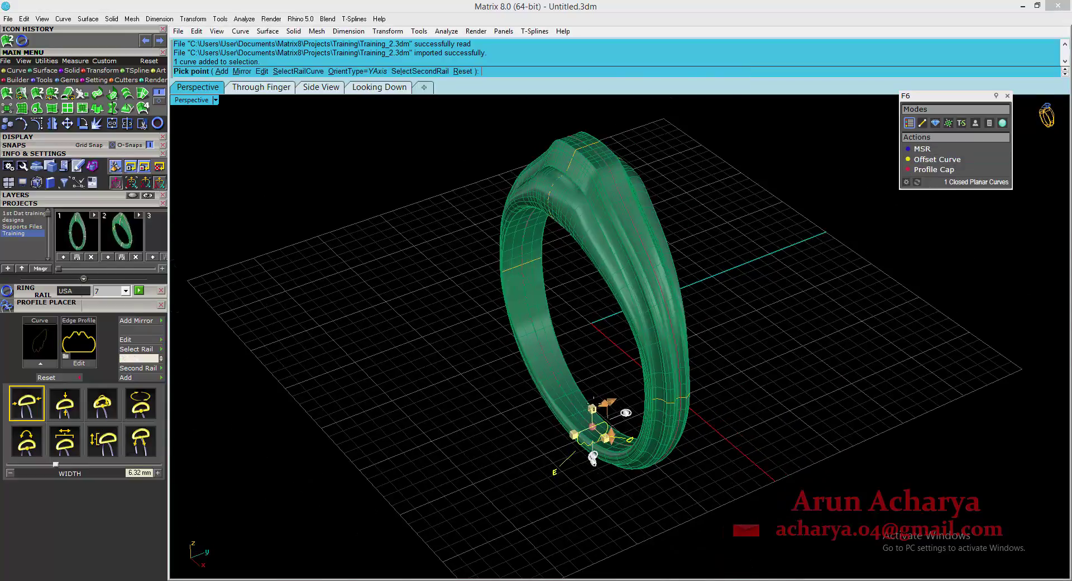
scroll(586, 419, "up", 4)
left_click_drag(615, 411, 649, 406)
right_click(650, 405)
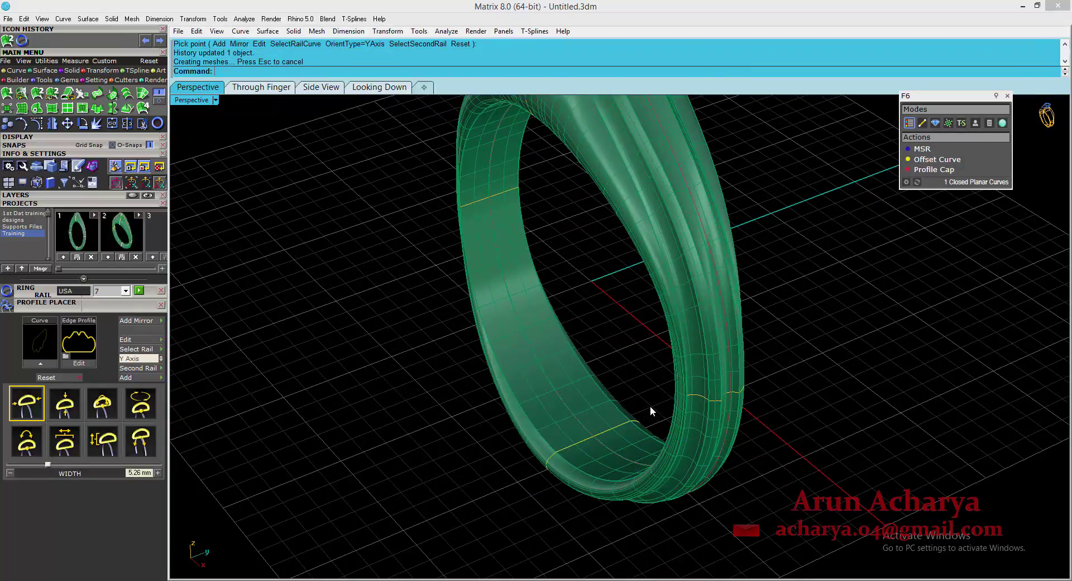
right_click_drag(604, 437, 507, 440)
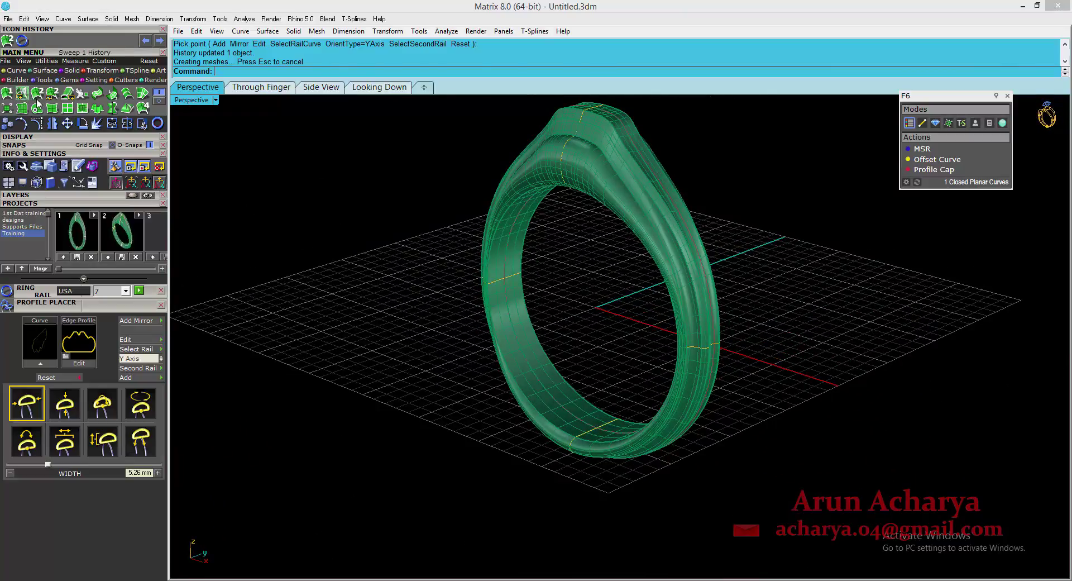
left_click_drag(545, 481, 647, 398)
right_click_drag(561, 393, 769, 162)
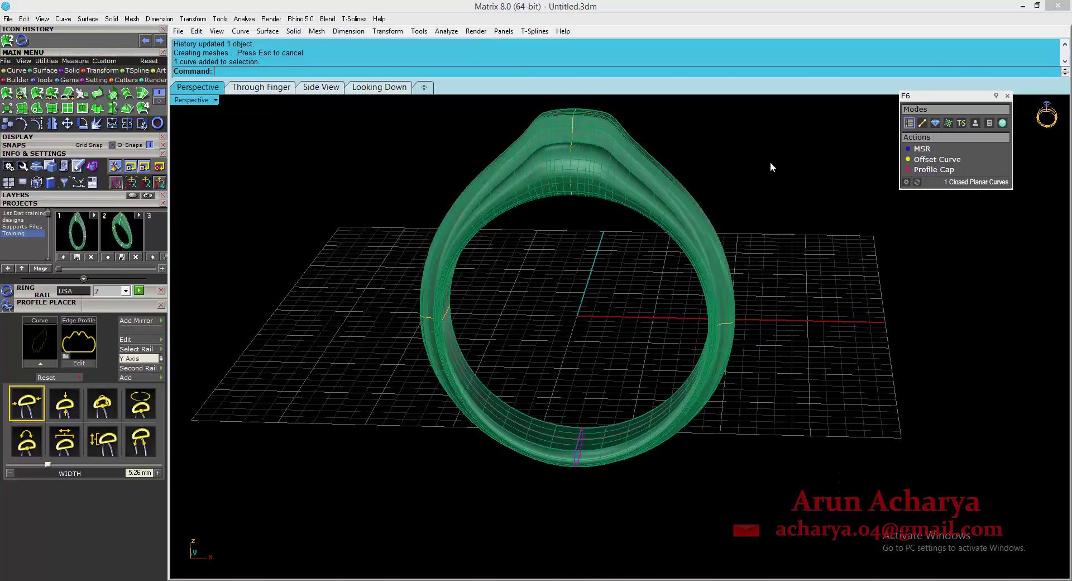
Reduce the outside ring rail's top thickness to about 3.55 mm
left_click(651, 161)
key("Escape")
scroll(645, 179, "up", 5)
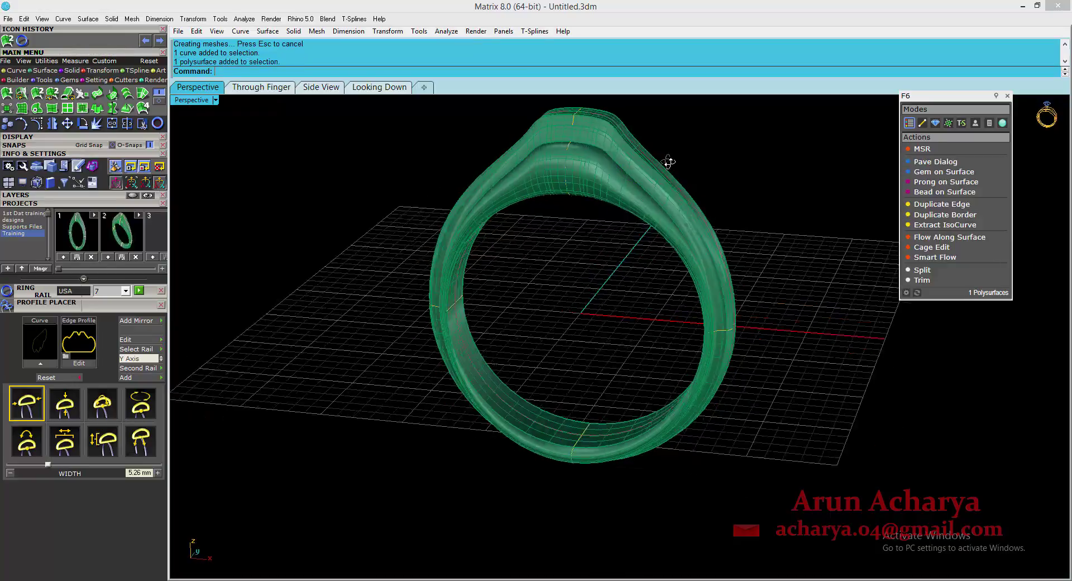
left_click(644, 178)
left_click(683, 207)
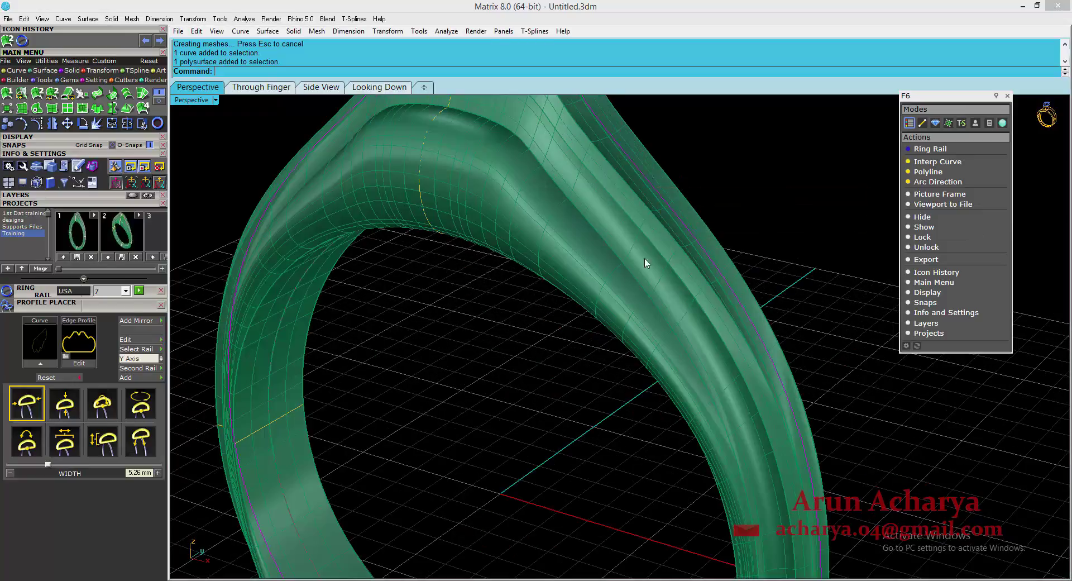
scroll(557, 291, "down", 5)
right_click_drag(557, 292, 608, 275)
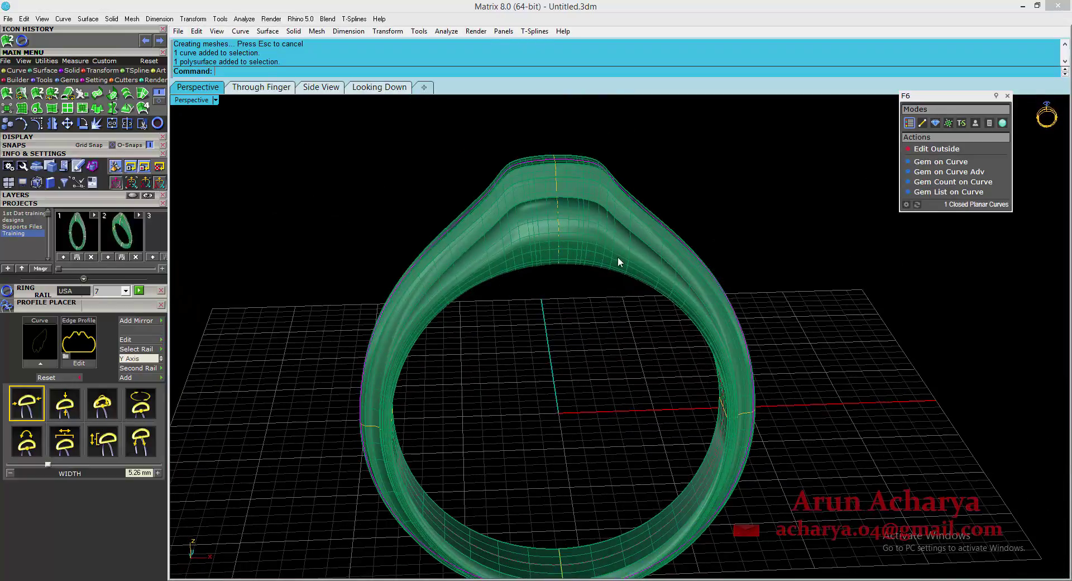
left_click(986, 148)
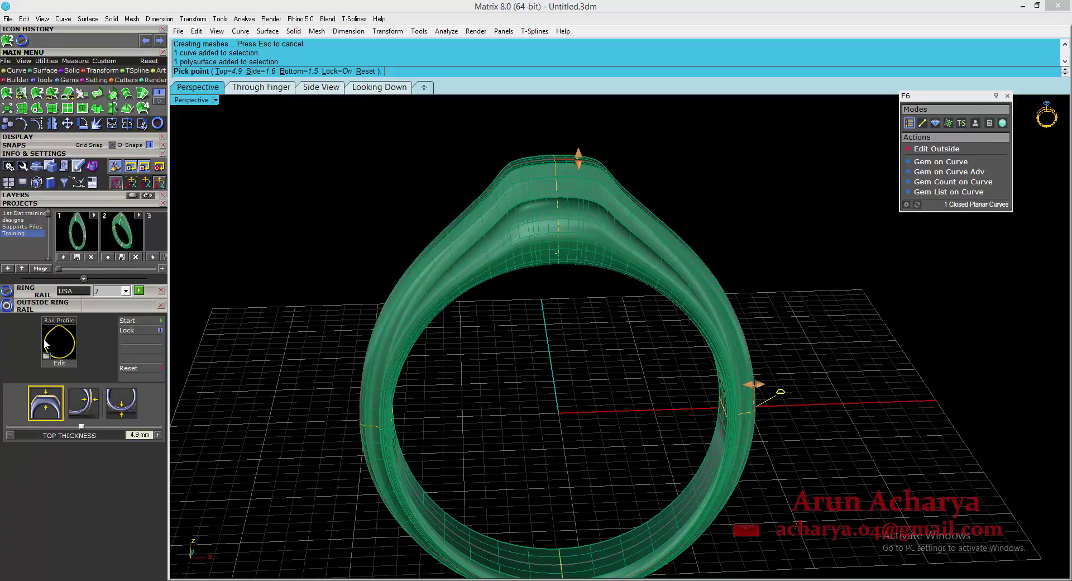
left_click_drag(578, 158, 575, 184)
key("Return")
right_click_drag(559, 199, 585, 194)
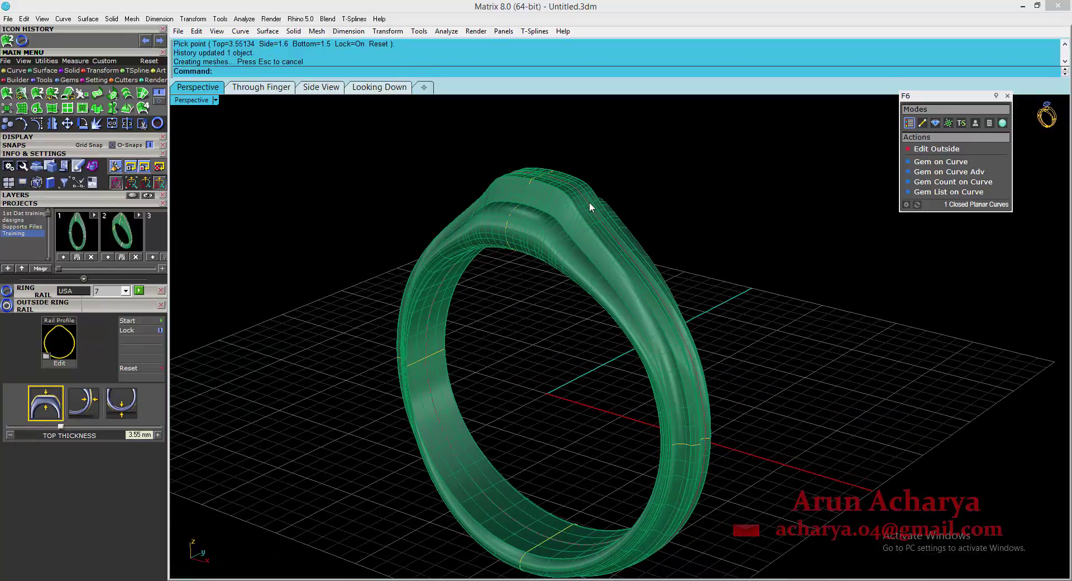
Replace the outside ring rail's shape with Egg_03_E.cpt, and inspect the updated shank's lower corners
left_click(588, 202)
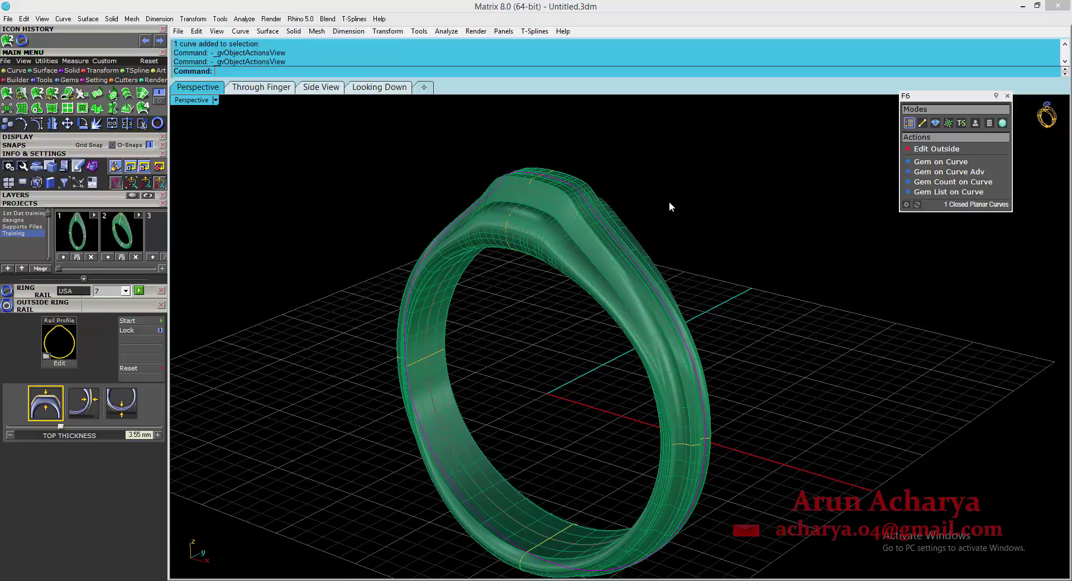
left_click(933, 148)
left_click(62, 333)
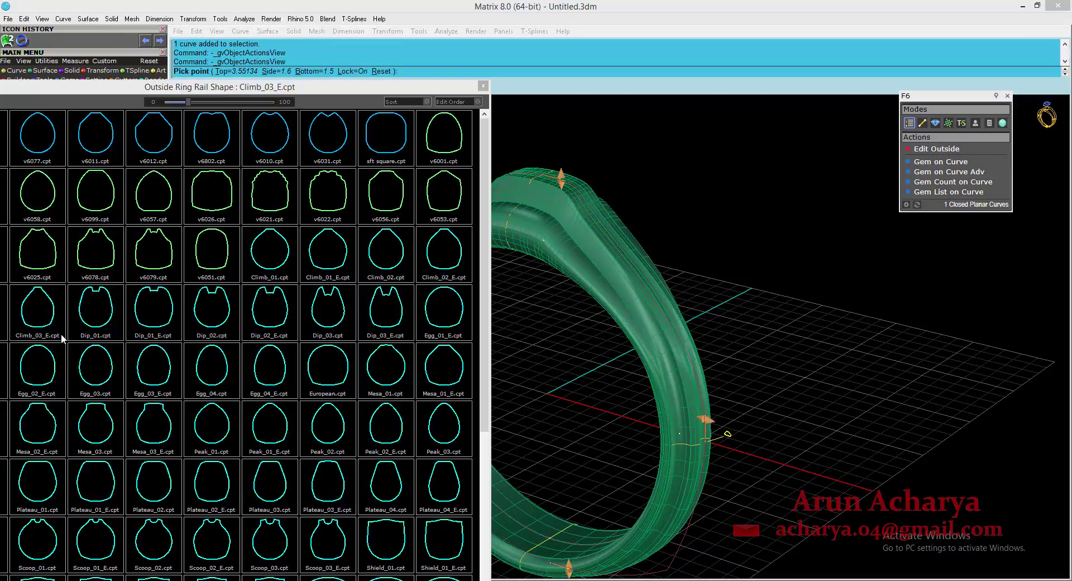
left_click(156, 361)
right_click(400, 307)
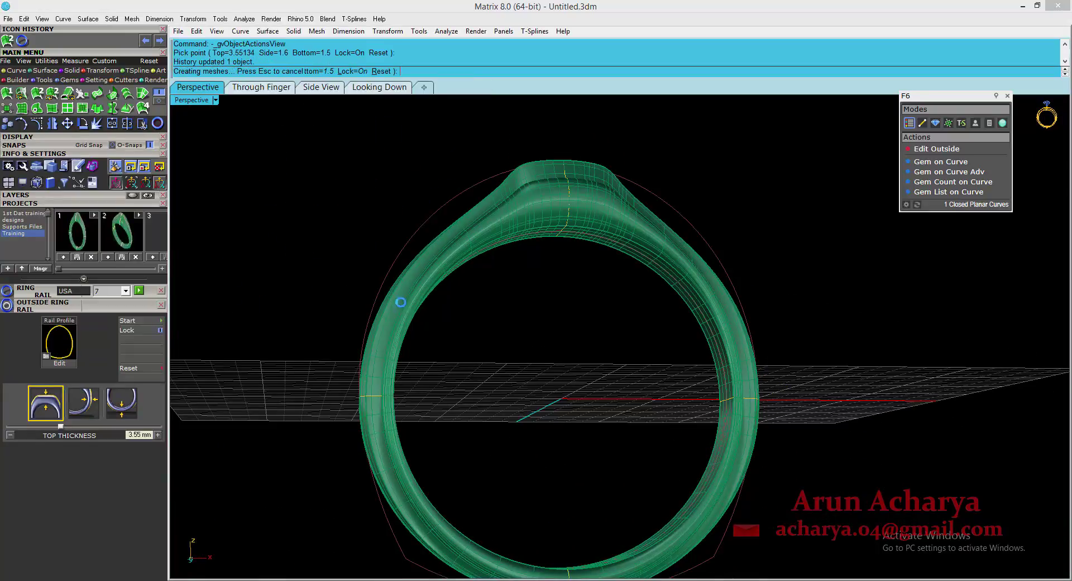
right_click_drag(401, 307, 411, 448)
scroll(418, 441, "up", 3)
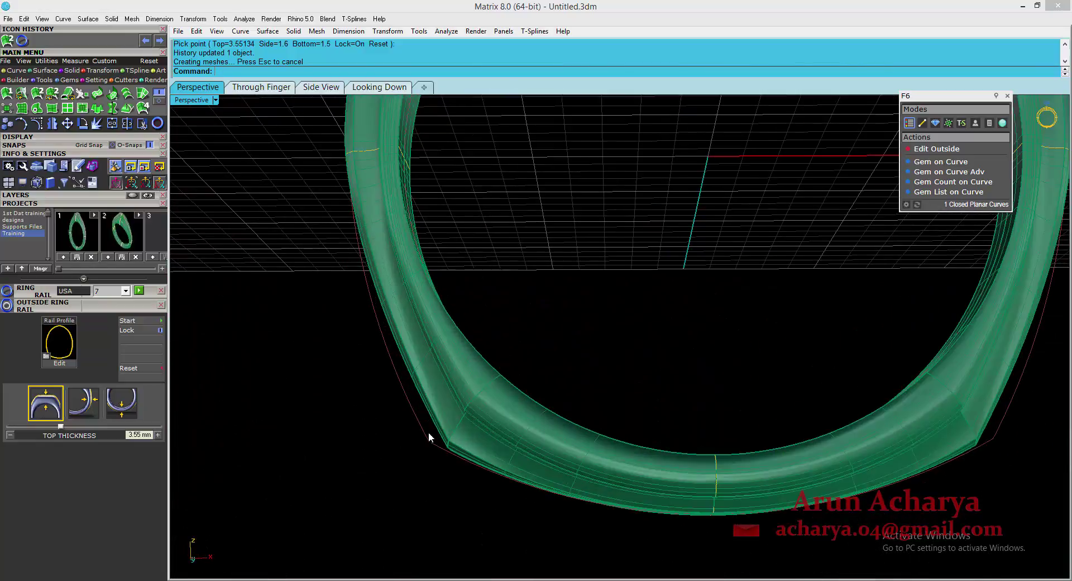
mouse_move(473, 428)
right_mouse_down()
mouse_move(467, 455)
mouse_move(471, 423)
right_mouse_up()
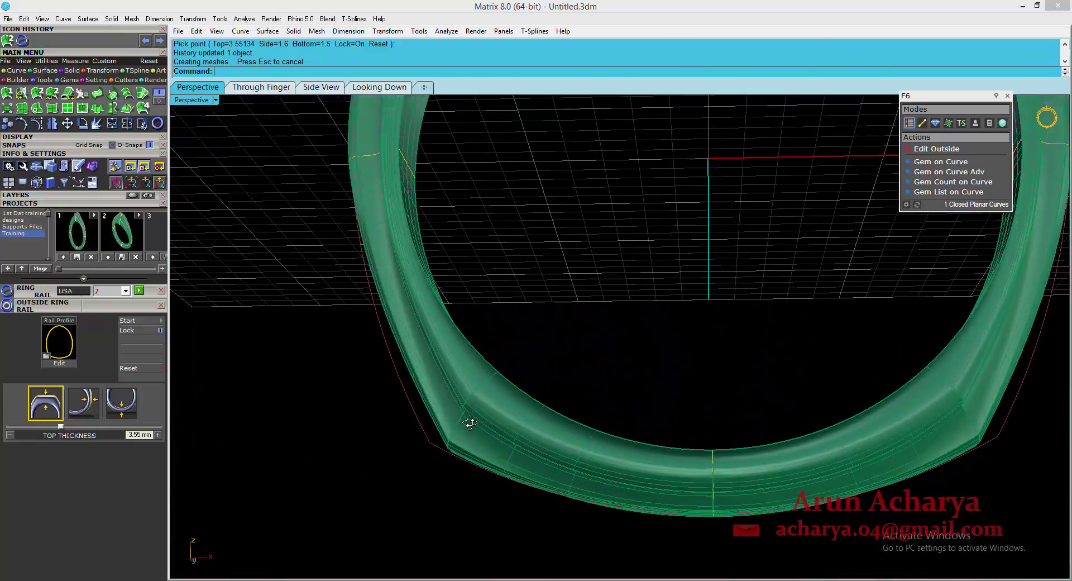
left_click(416, 415)
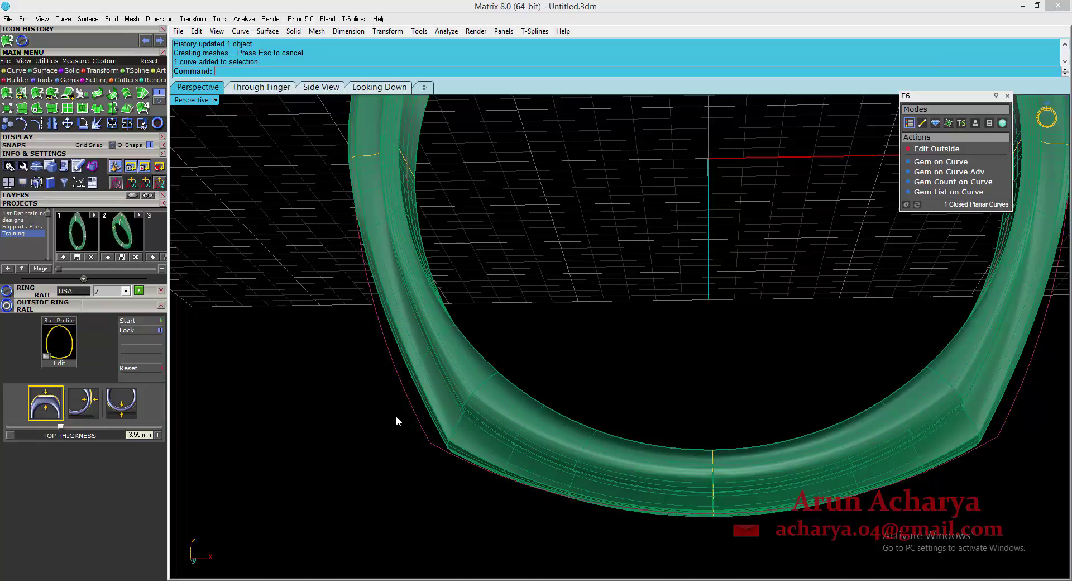
left_click(70, 344)
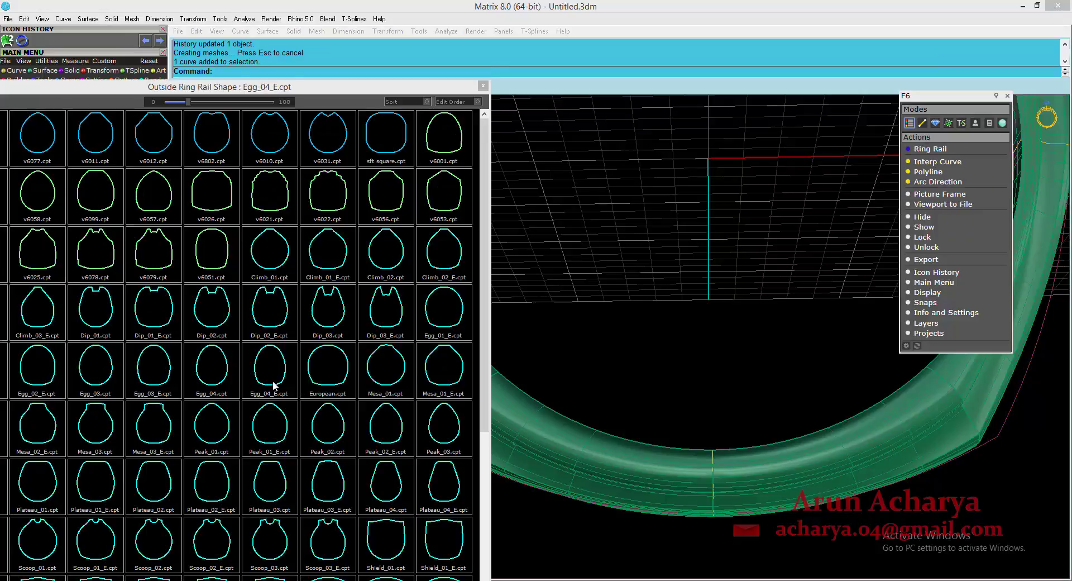
scroll(501, 341, "down", 4)
right_click_drag(501, 340, 565, 376)
scroll(558, 426, "down", 4)
scroll(506, 354, "up", 4)
right_click_drag(486, 398, 501, 394)
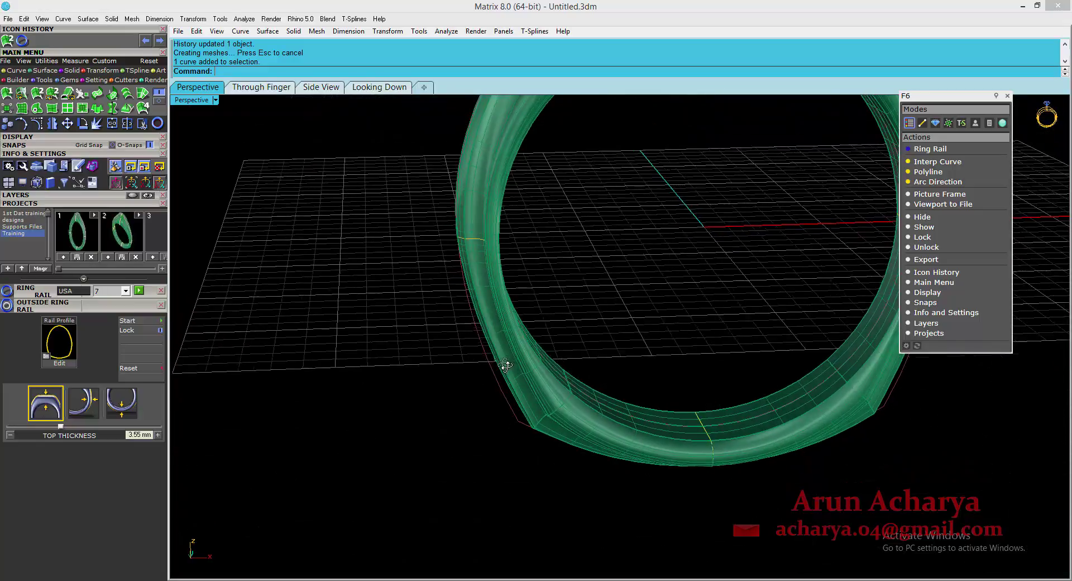
Try to assign a shield shape to the selected outside ring rail from the rail shape library
left_click(500, 392)
left_click(58, 337)
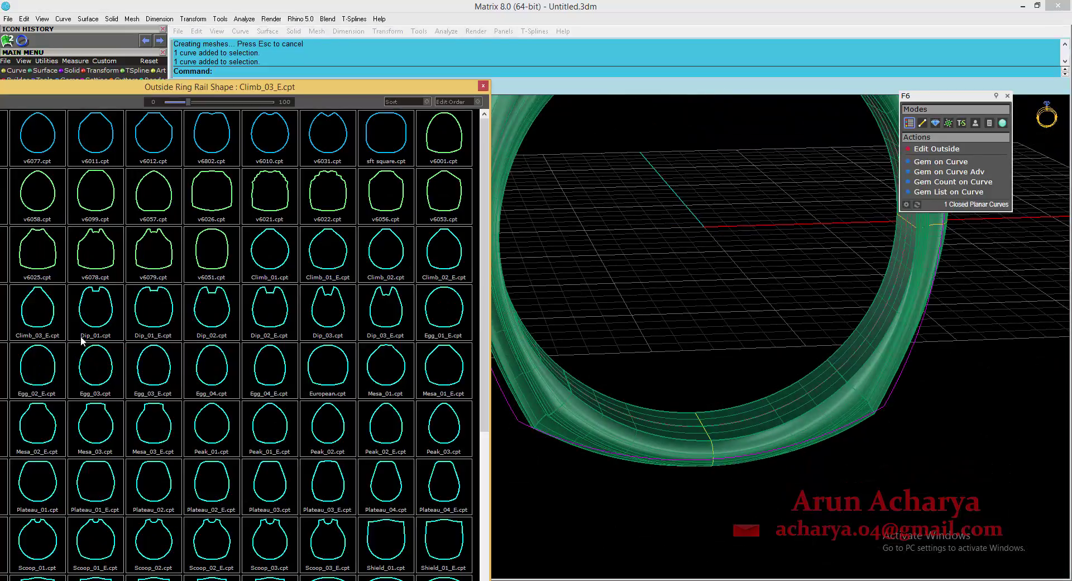
left_click(332, 537)
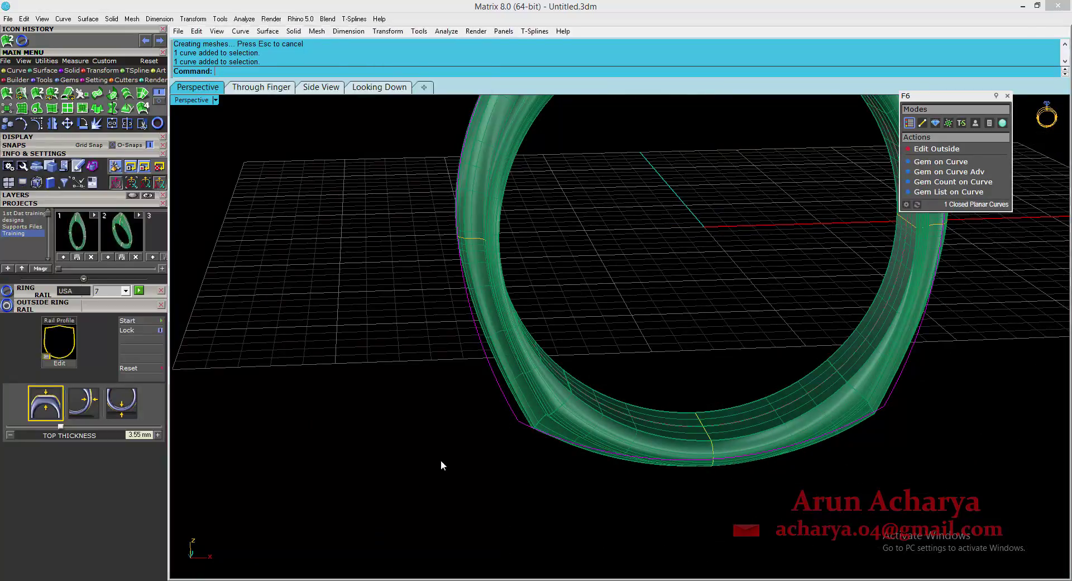
scroll(451, 425, "down", 2)
right_click_drag(434, 410, 374, 423)
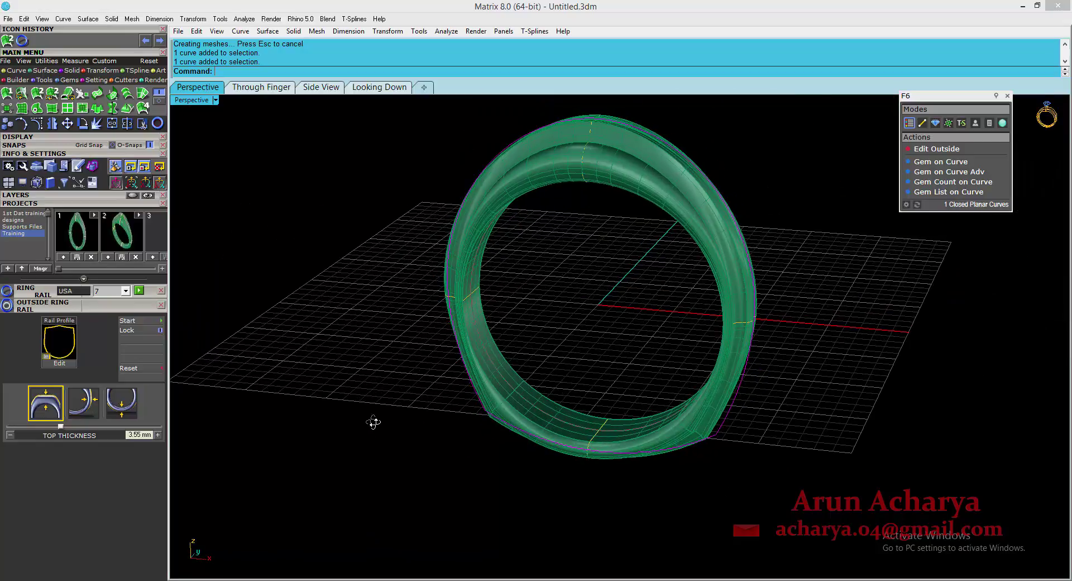
Edit the outside ring rail to use the Shield_01.cpt shape, and inspect the updated shank's upper corners
left_click(929, 149)
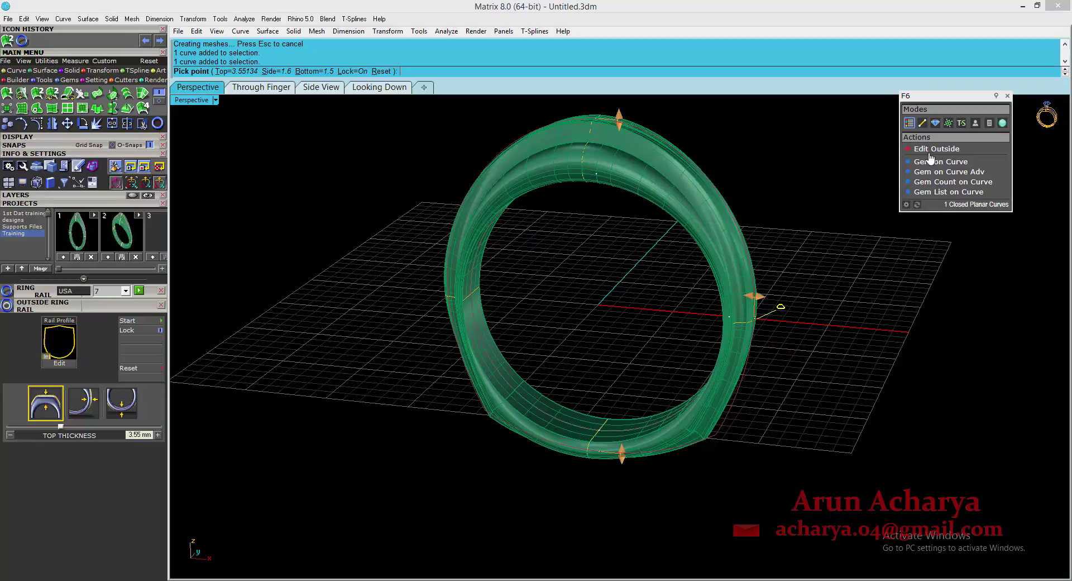
left_click(61, 353)
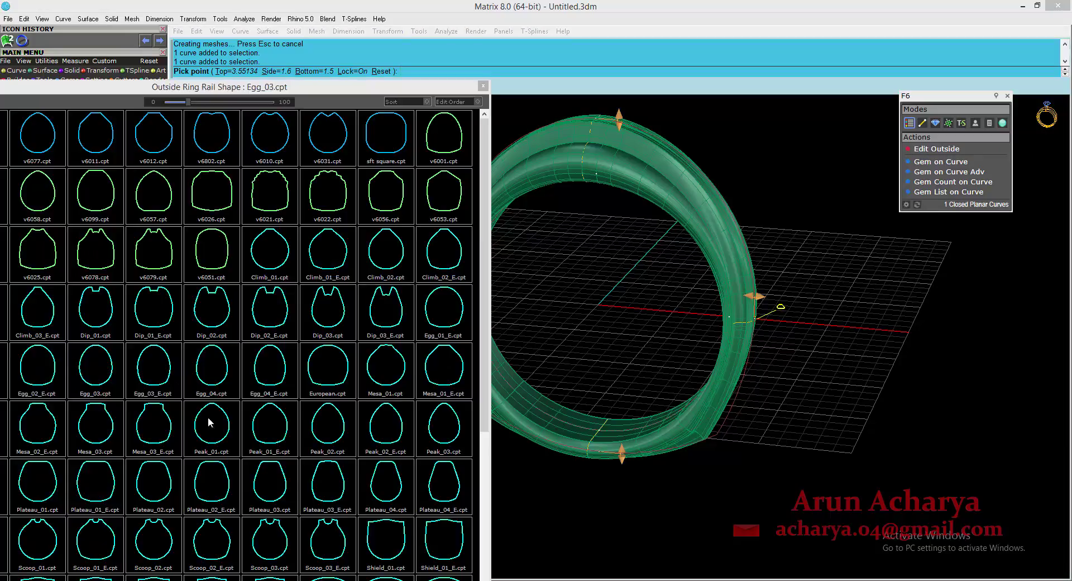
left_click(385, 536)
right_click(506, 466)
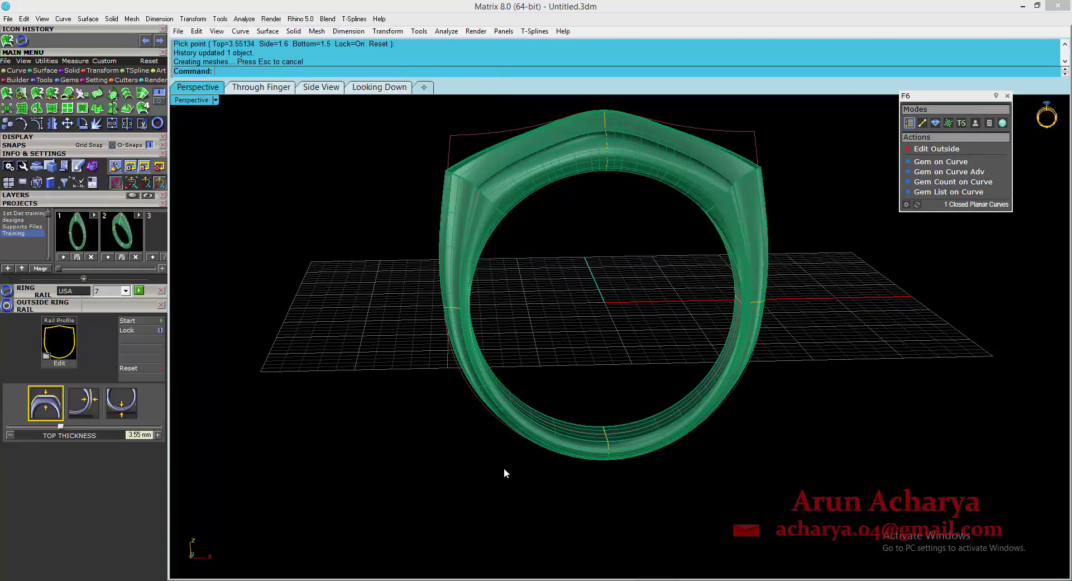
mouse_move(503, 467)
right_mouse_down()
mouse_move(469, 528)
mouse_move(402, 479)
mouse_move(443, 462)
mouse_move(491, 467)
right_mouse_up()
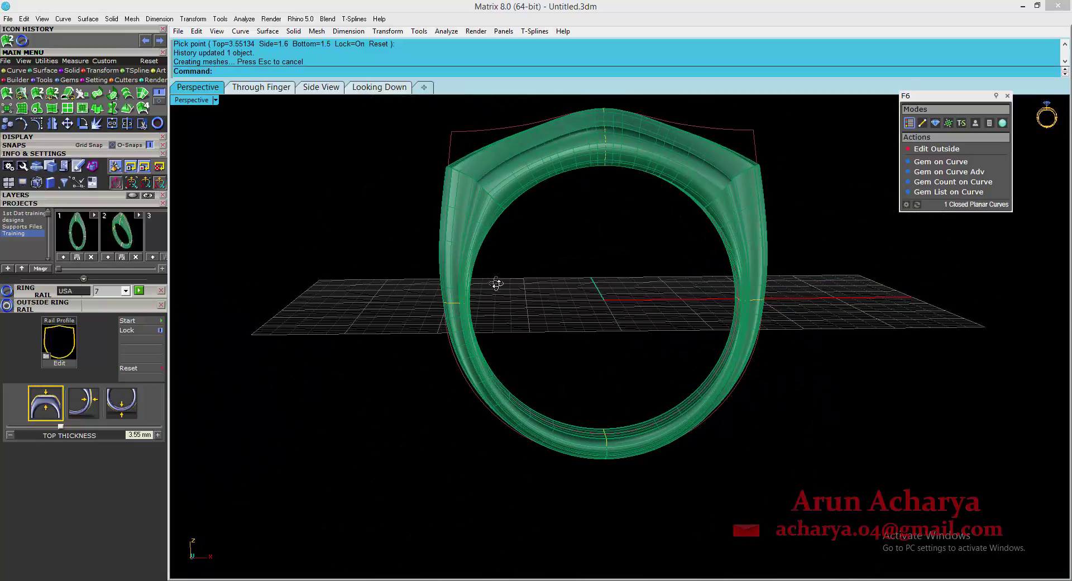
mouse_move(495, 282)
right_mouse_down()
mouse_move(538, 249)
mouse_move(491, 263)
mouse_move(478, 284)
right_mouse_up()
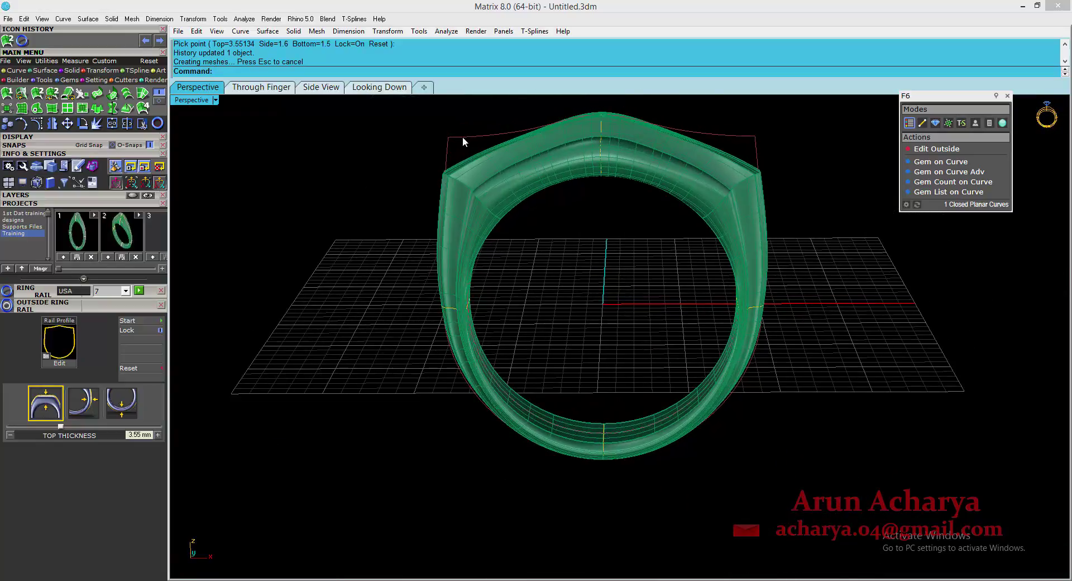
right_click_drag(543, 300, 468, 229)
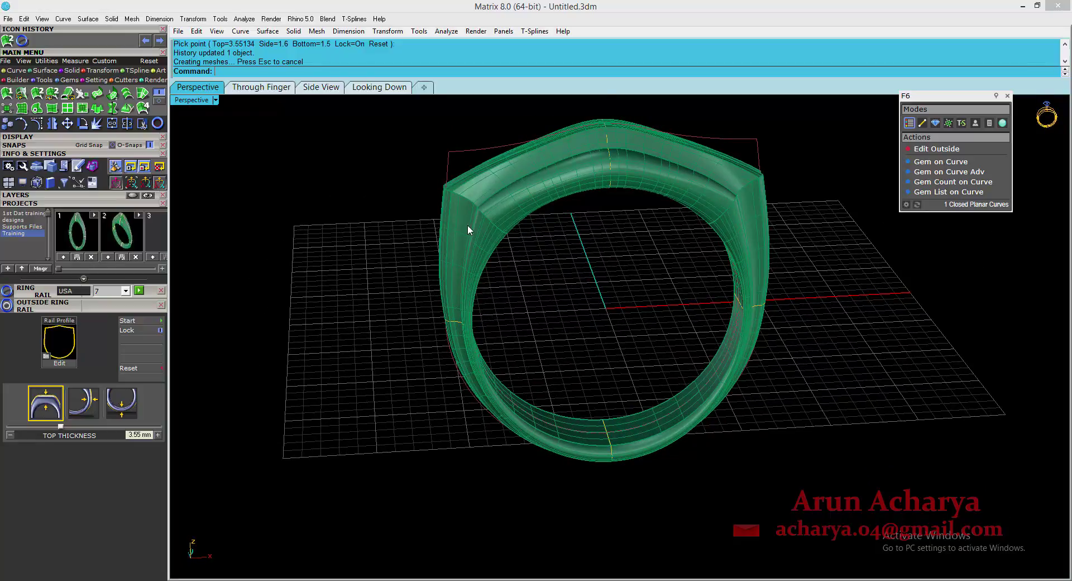
Increase the outside ring rail's top thickness to about 4.11 mm
left_click(468, 225)
right_click_drag(450, 269, 360, 314)
left_click(485, 144)
left_click(485, 145)
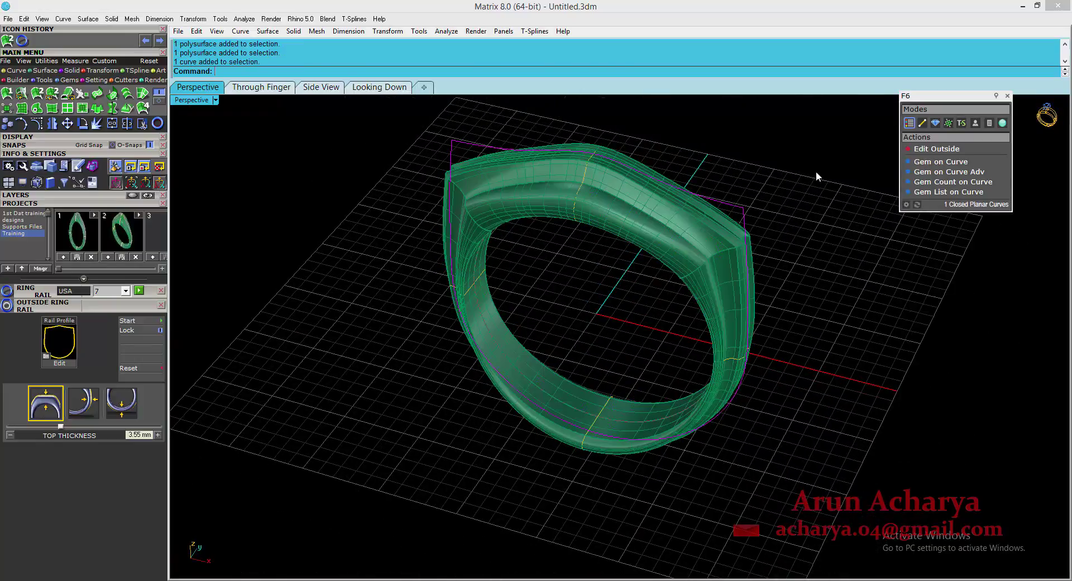
left_click(936, 148)
left_click_drag(603, 158, 607, 179)
right_click(607, 179)
right_click_drag(607, 179, 725, 167)
left_click(724, 170)
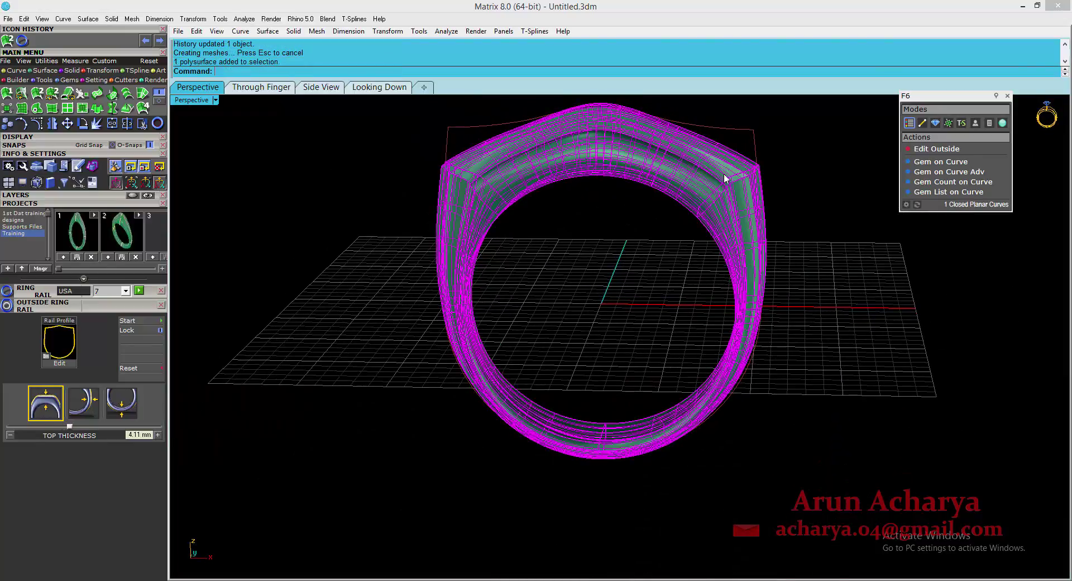
Replace the outside ring rail's shape with Egg_04_E.cpt
left_click(735, 134)
left_click(937, 149)
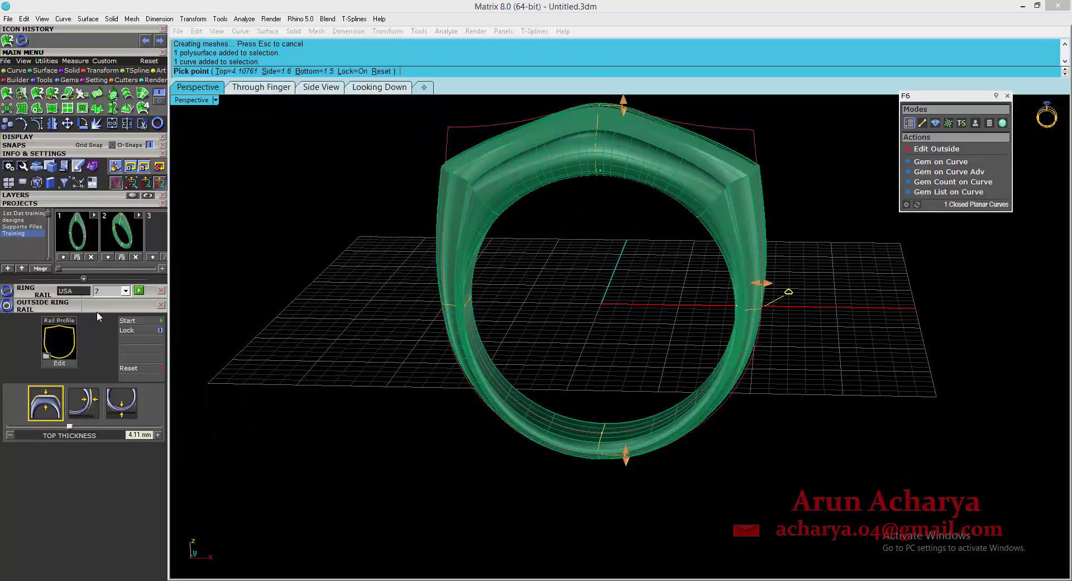
left_click(66, 346)
left_click(267, 363)
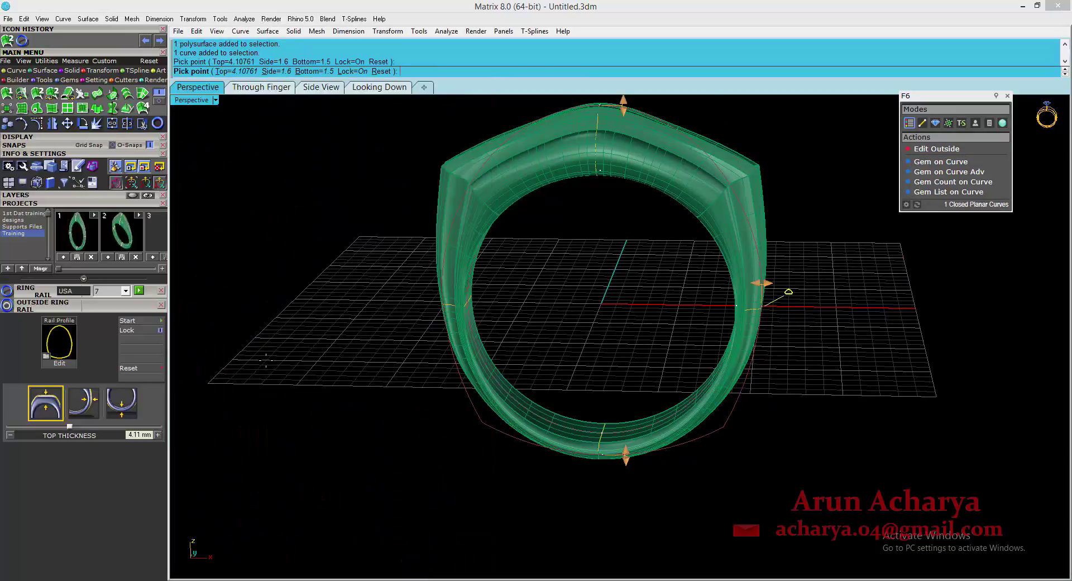
right_click(788, 291)
right_click_drag(332, 339, 584, 426)
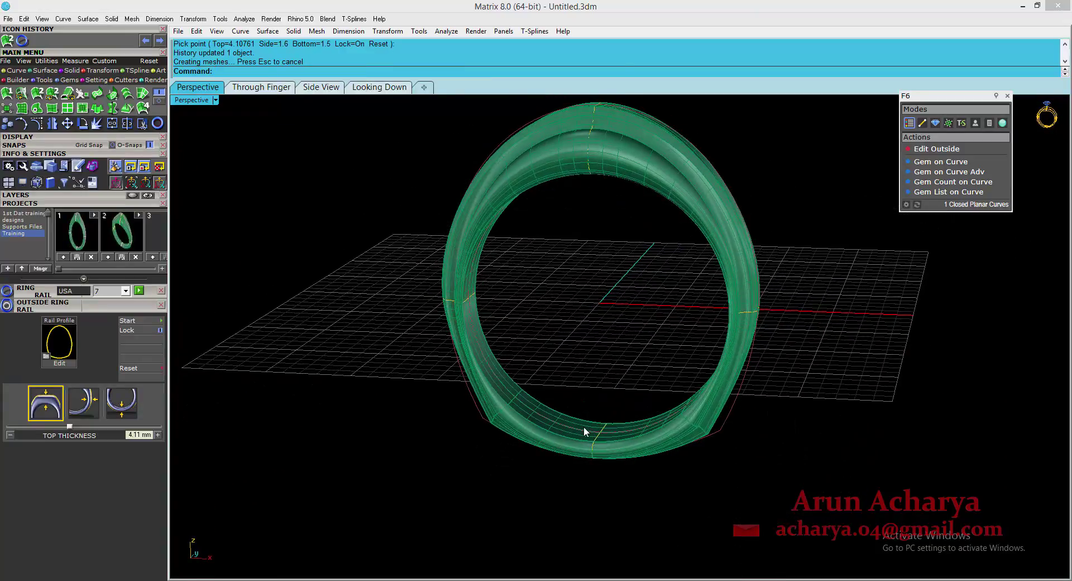
Turn on the outside ring rail's control points and examine them against the shank's side and lower corners
left_click(722, 430)
right_click_drag(667, 433, 545, 296)
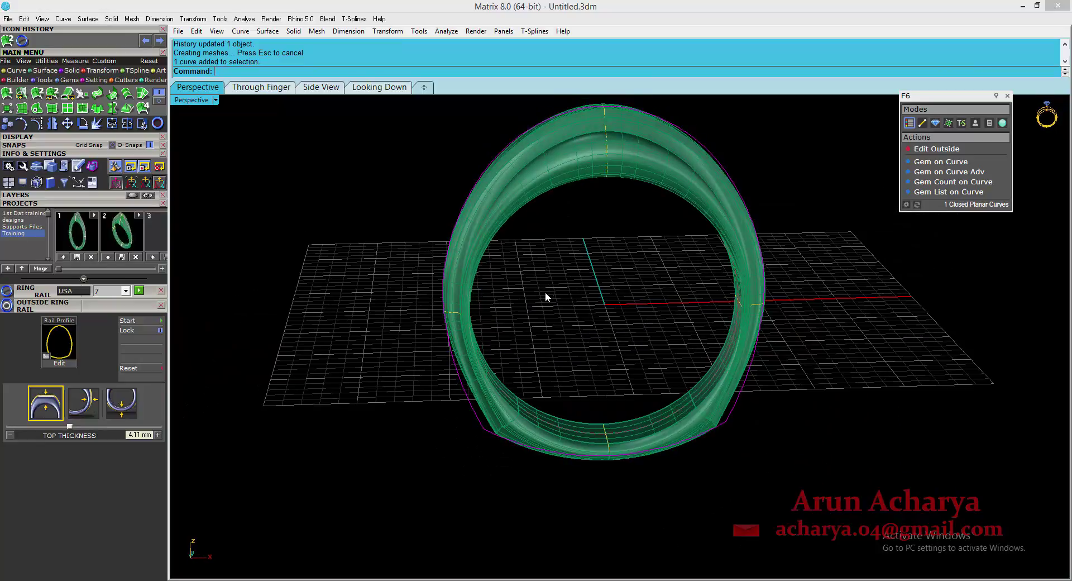
right_click_drag(471, 335, 460, 363)
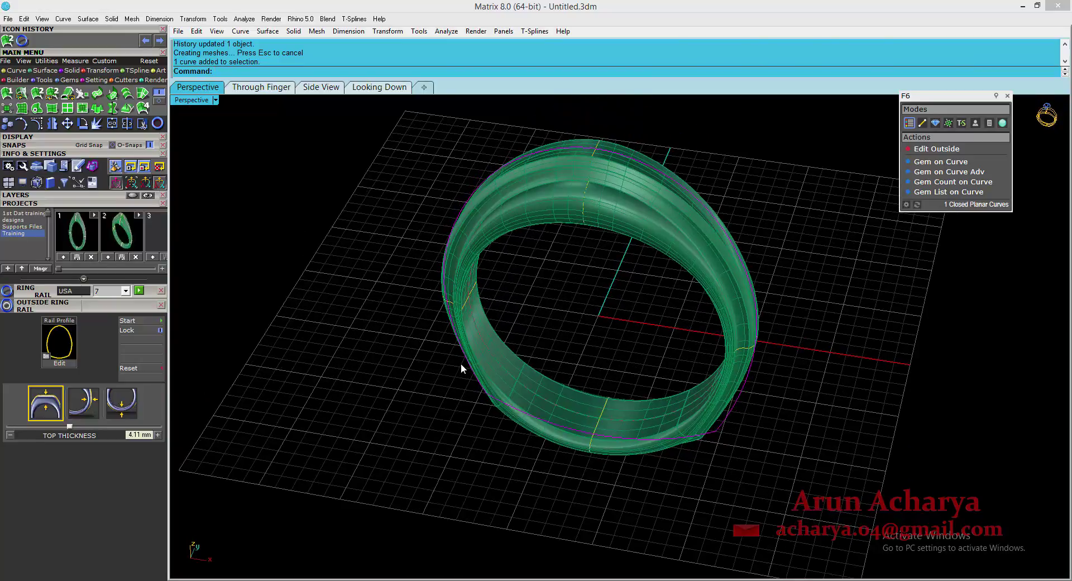
key("F10")
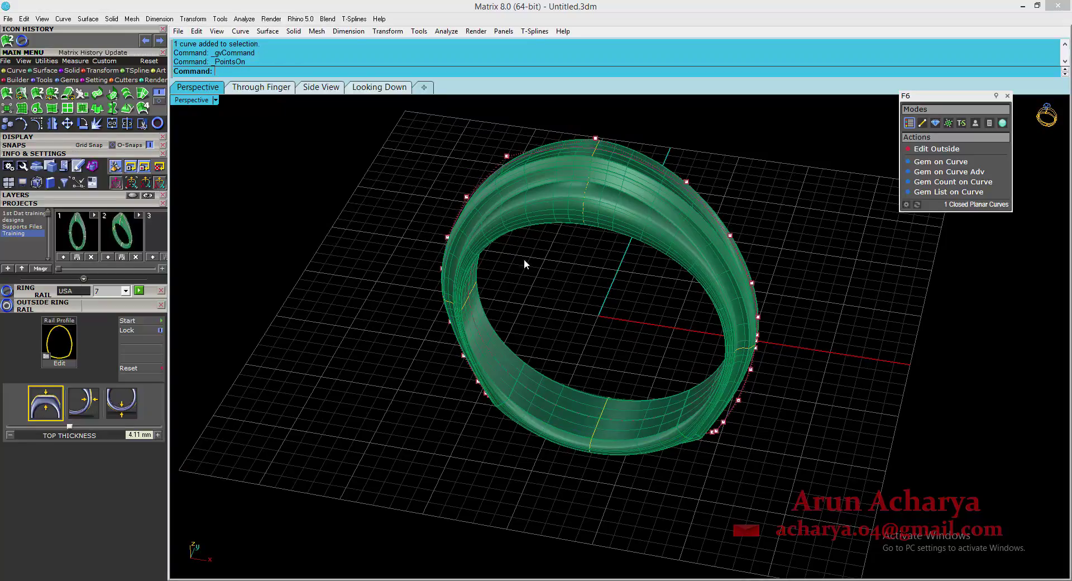
right_click_drag(523, 259, 471, 262)
scroll(453, 288, "up", 6)
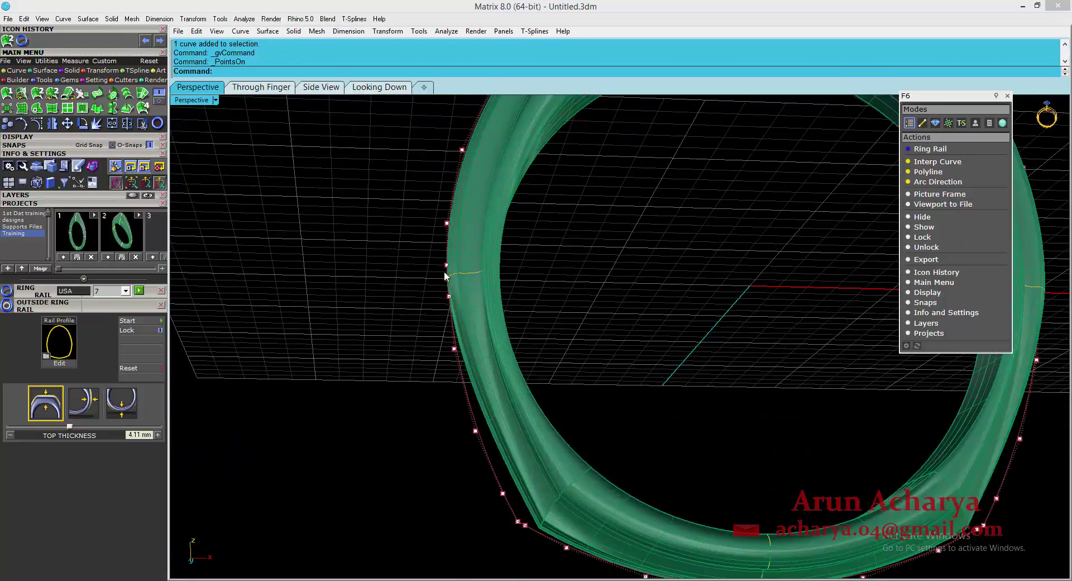
scroll(453, 289, "down", 6)
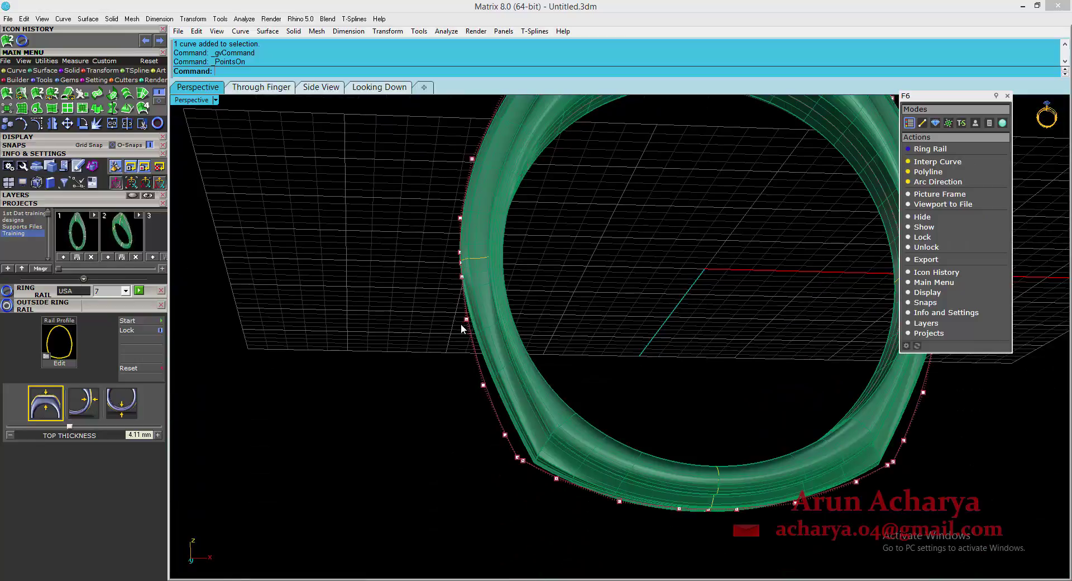
scroll(534, 475, "up", 4)
right_click_drag(535, 475, 436, 249)
scroll(437, 249, "up", 4)
Explode the shank polysurface into separate surfaces
left_click(483, 278)
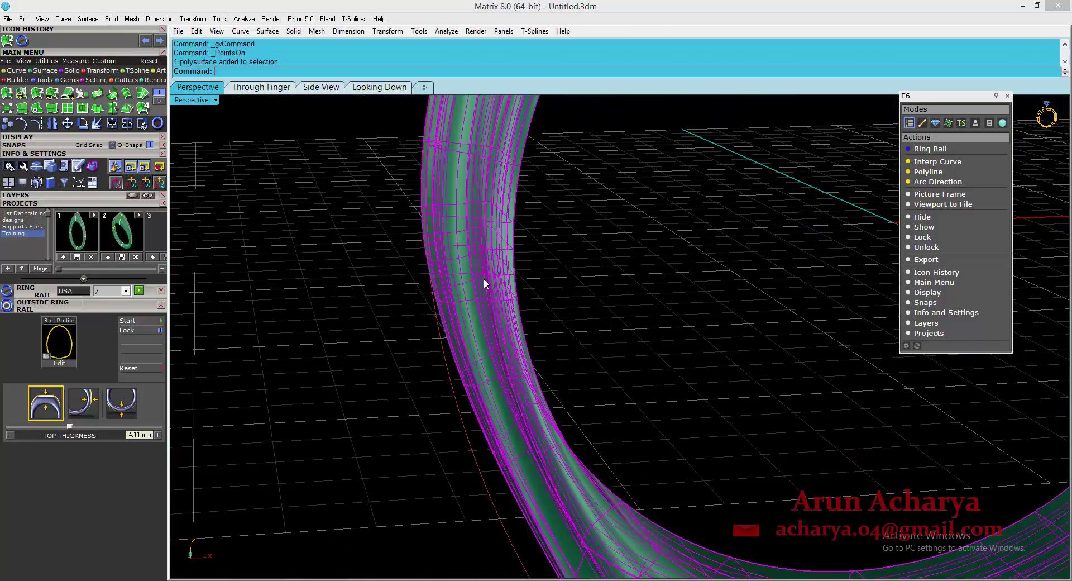
scroll(407, 289, "down", 4)
right_click_drag(407, 290, 537, 299)
left_click(537, 299)
left_click(514, 305)
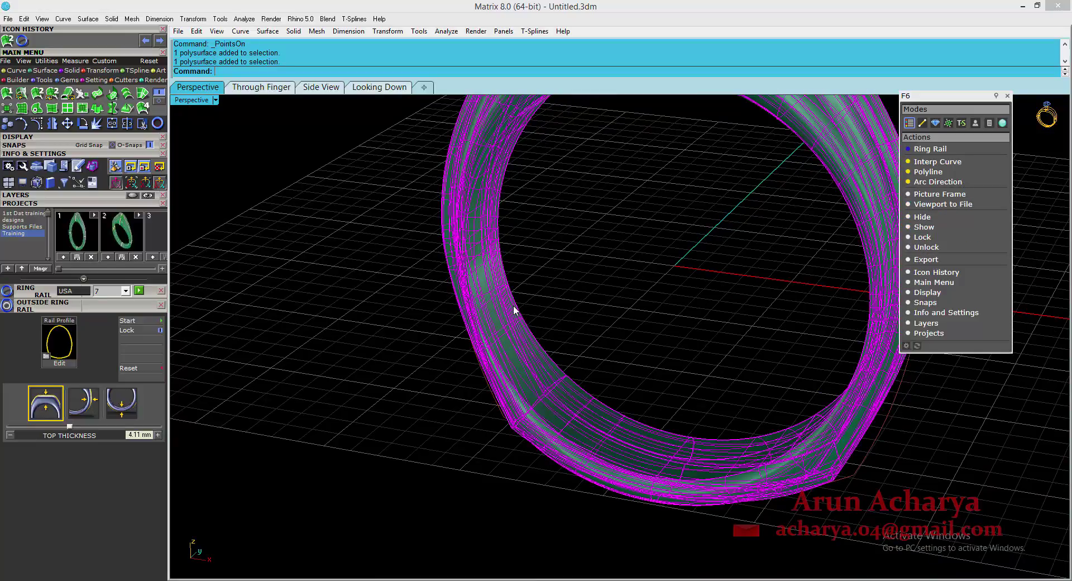
left_click(96, 124)
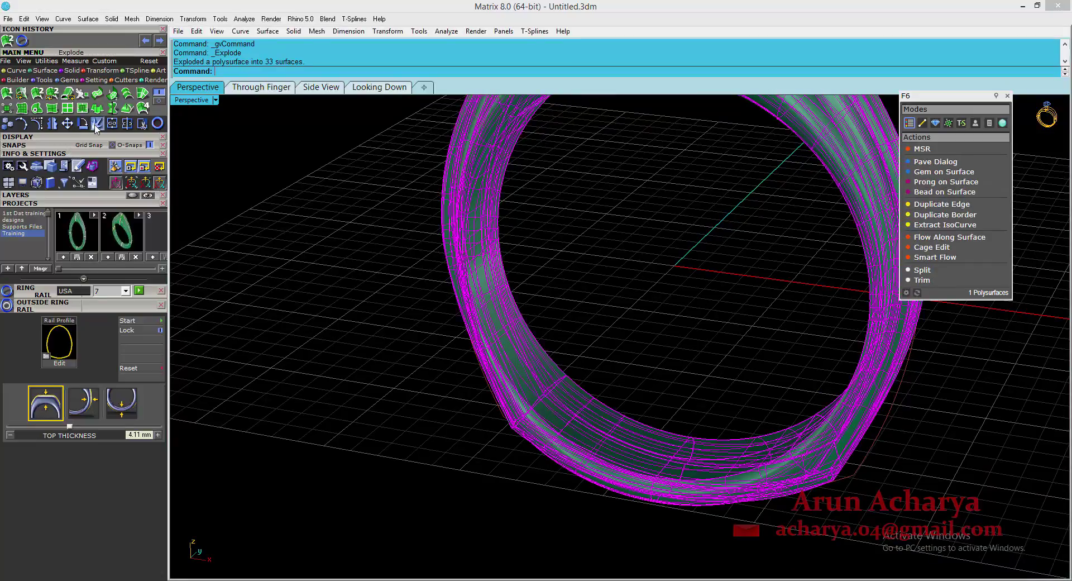
left_click(367, 180)
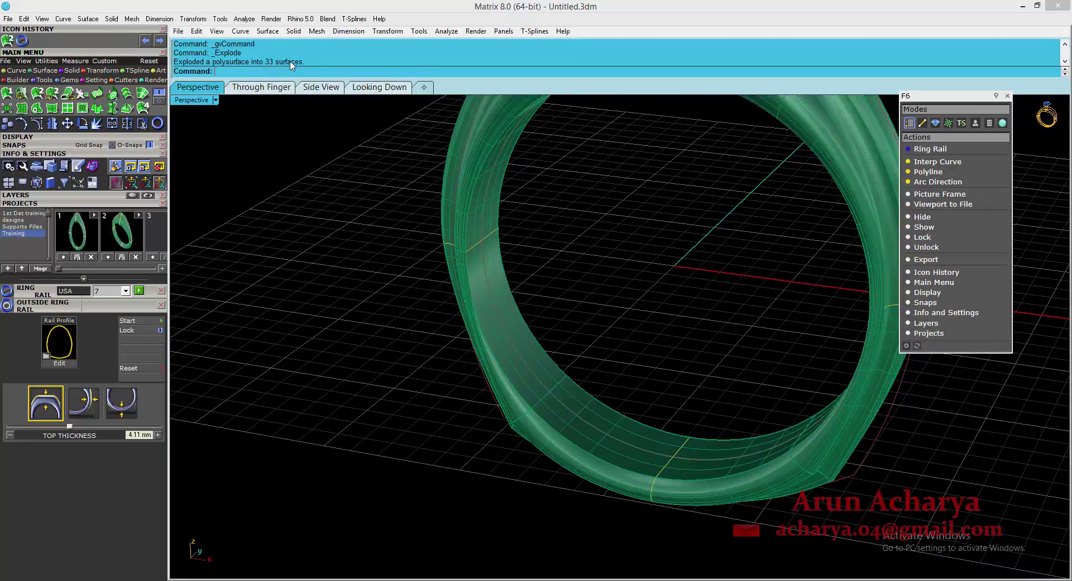
Select individual surfaces inside the shank's lower half to examine how the exploded sweep is divided
left_click(462, 235)
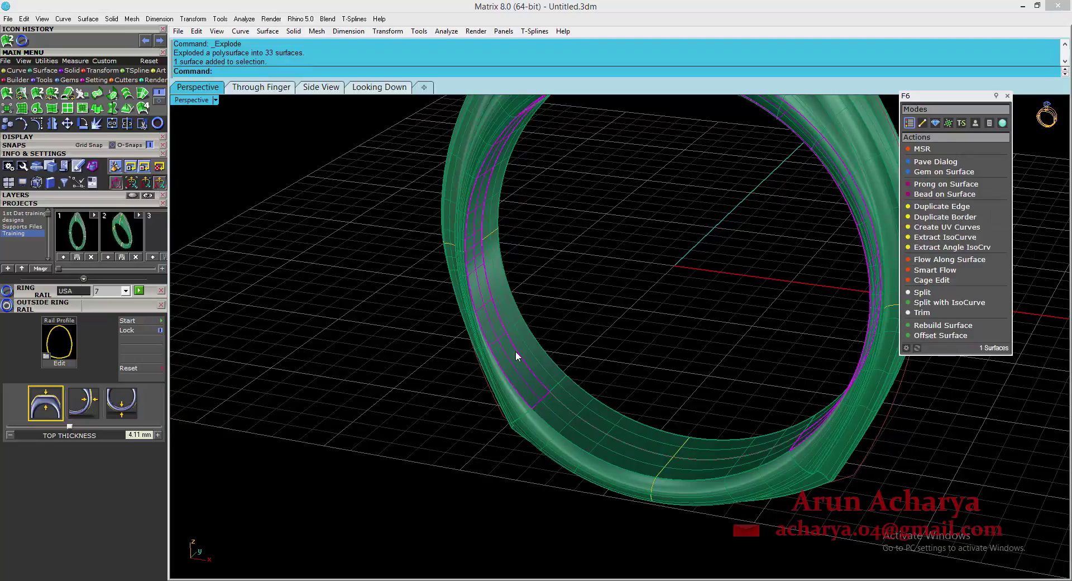
right_click_drag(515, 351, 554, 403)
left_click(557, 401)
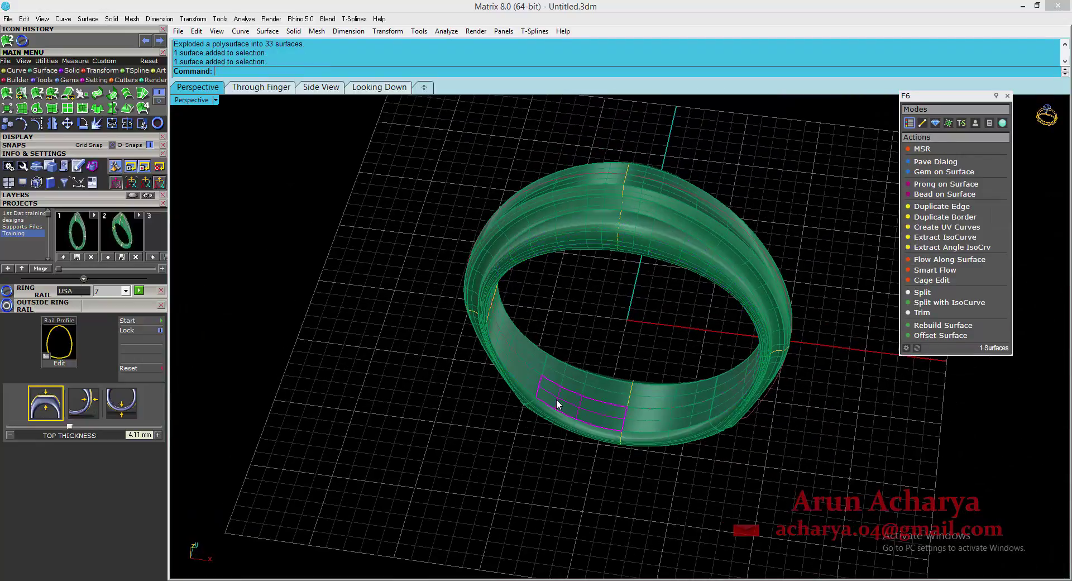
left_click(634, 416)
left_click(642, 396)
right_click_drag(605, 343, 565, 237)
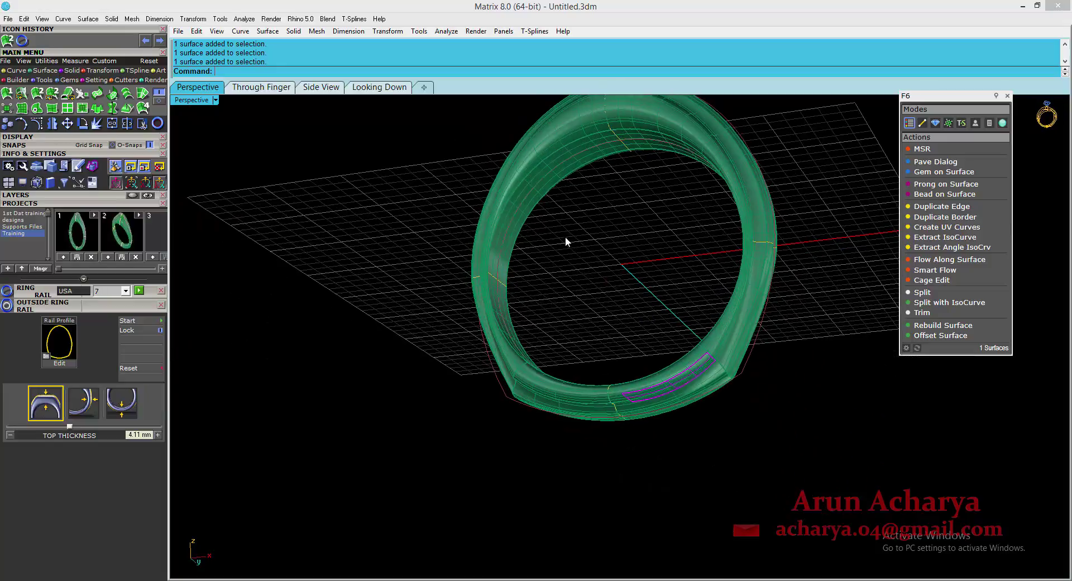
right_click_drag(697, 232, 715, 370)
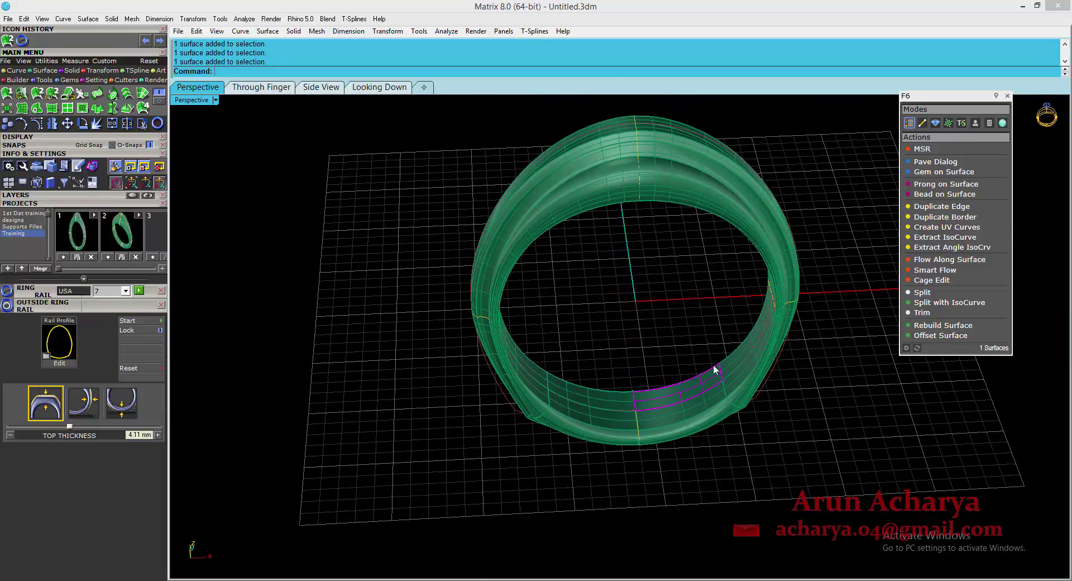
right_click_drag(598, 407, 604, 393)
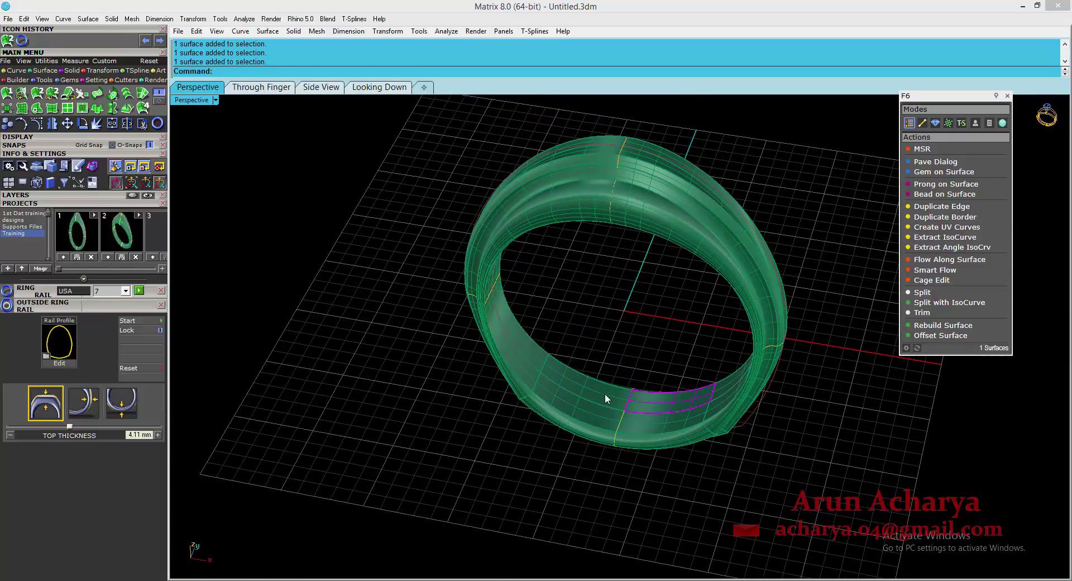
left_click(594, 412, "shift")
left_click(648, 355)
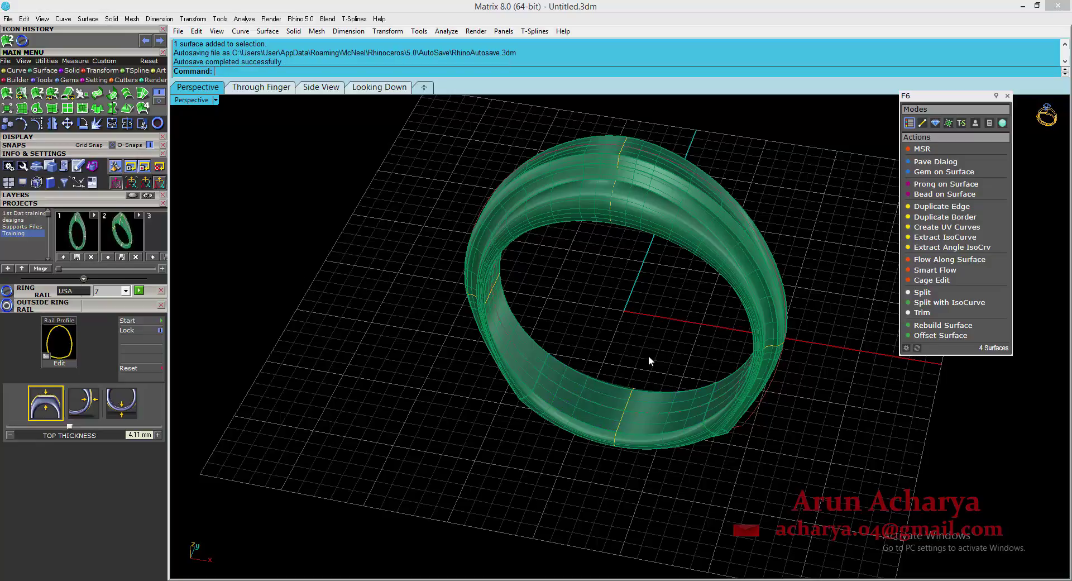
Undo the explode and the last outside ring rail shape change
key("ctrl+z")
right_click_drag(617, 354, 621, 345)
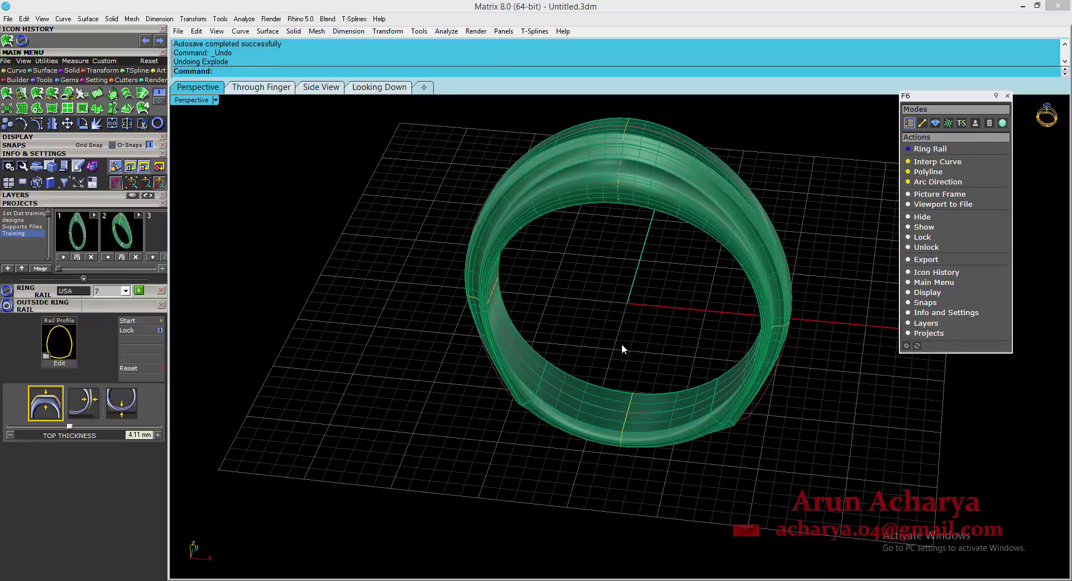
key("ctrl+z")
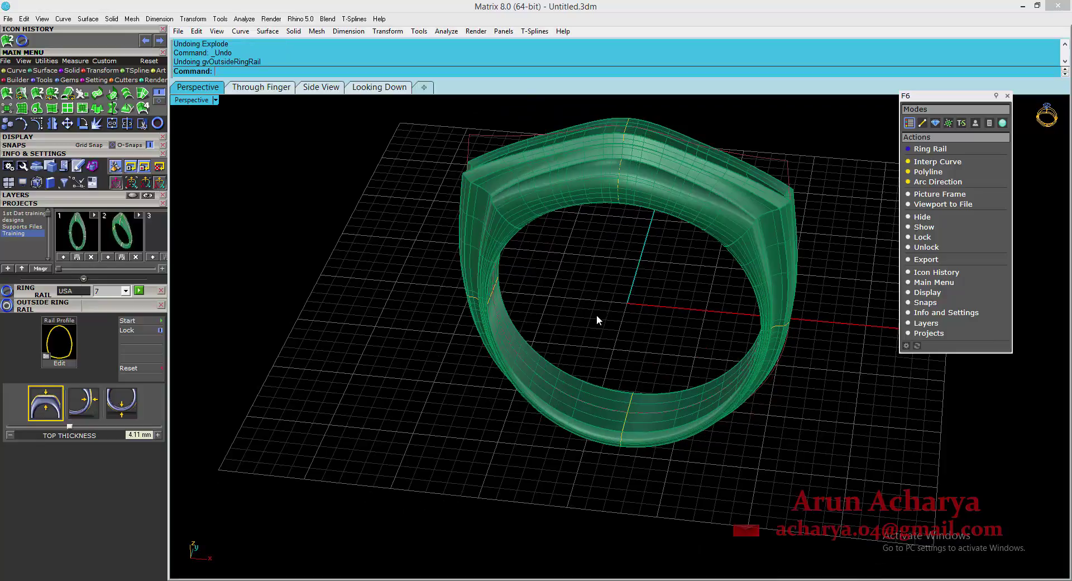
Delete the shank polysurface while keeping its curves, and select the outside ring rail
left_click(501, 175)
key("Delete")
left_click_drag(500, 174, 484, 130)
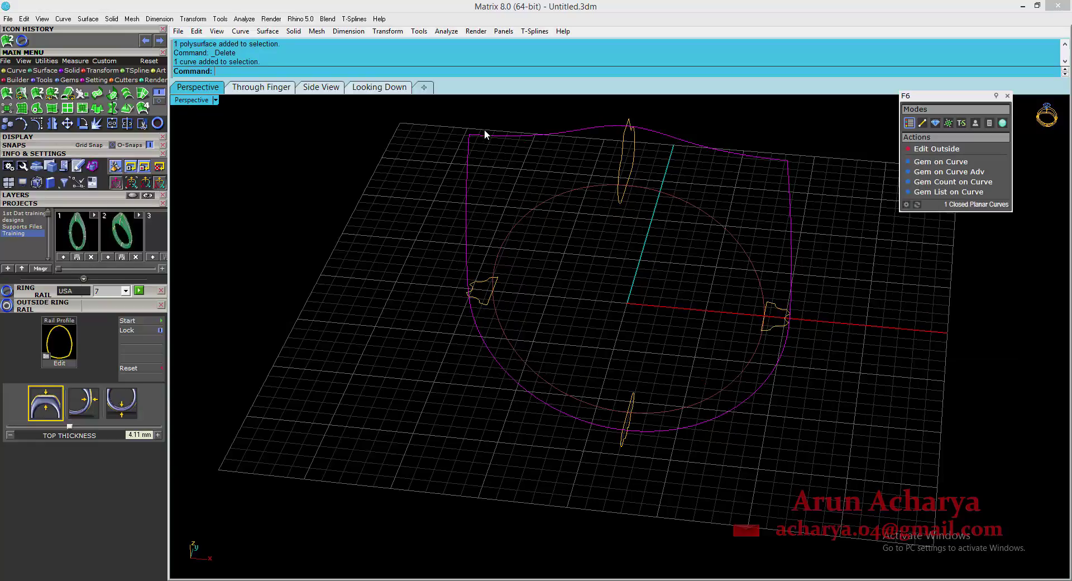
Explode the outside ring rail into segments and join its two lower segments into one open curve
left_click(96, 124)
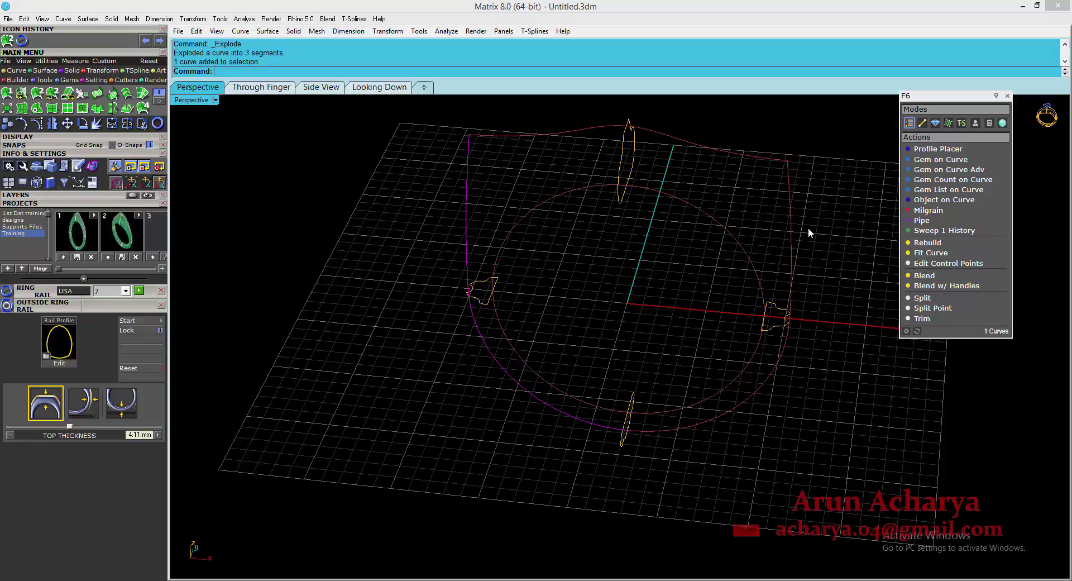
left_click(790, 228, "shift")
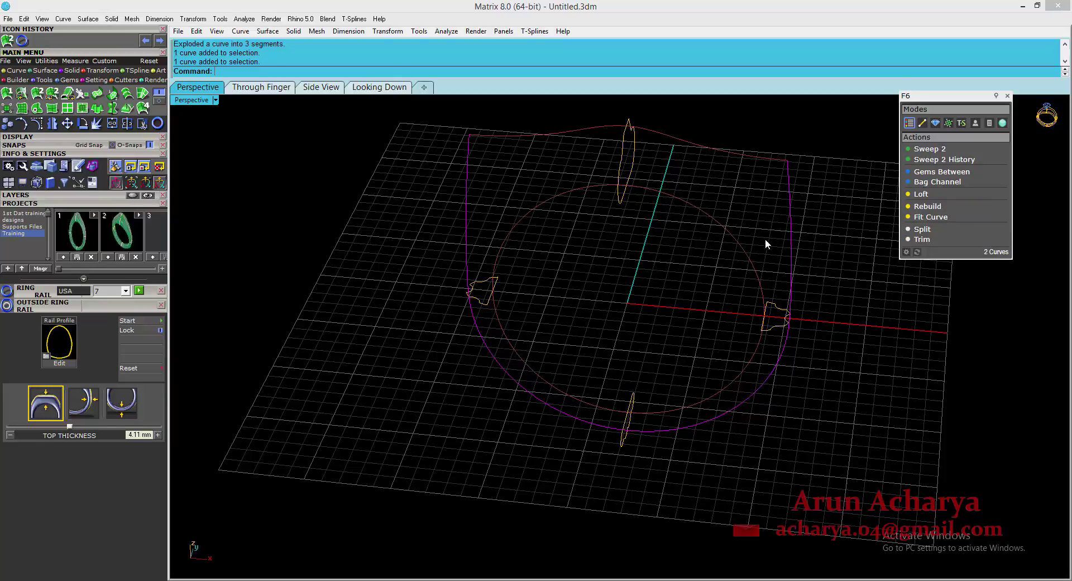
key("ctrl+j")
Rebuild the joined lower curve of the outside rail with 12 points and degree 3, deleting the input curve
type("rebuild")
key("Return")
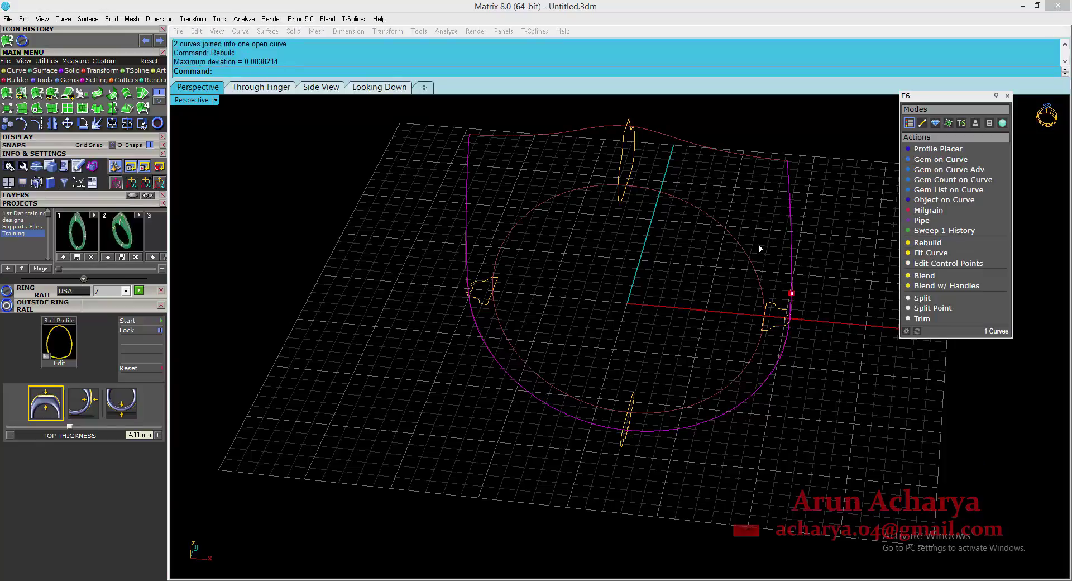
left_click_drag(859, 323, 282, 277)
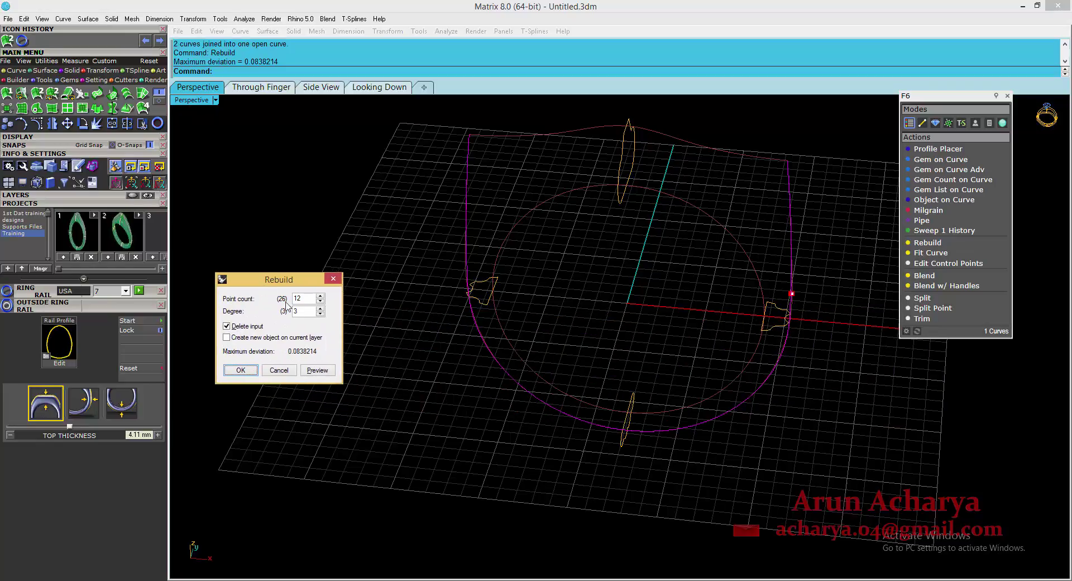
left_click(318, 370)
right_click_drag(555, 409, 548, 410)
left_click(247, 372)
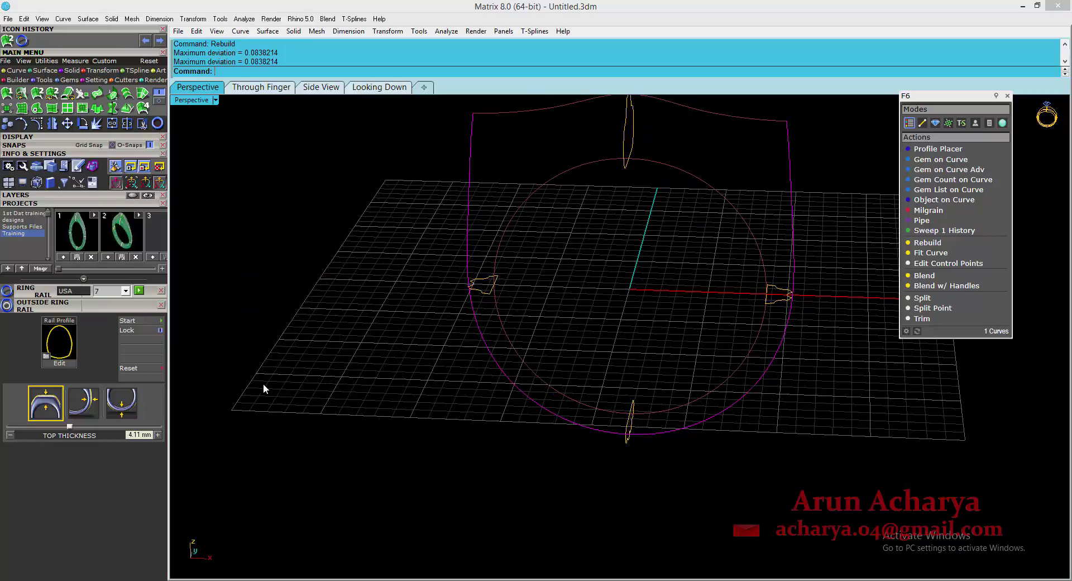
key("Escape")
Rebuild the outside rail's top segment with 8 points at degree 3 and join it with the lower curve
right_click_drag(560, 187, 543, 241, "shift")
left_click(539, 163)
key("Return")
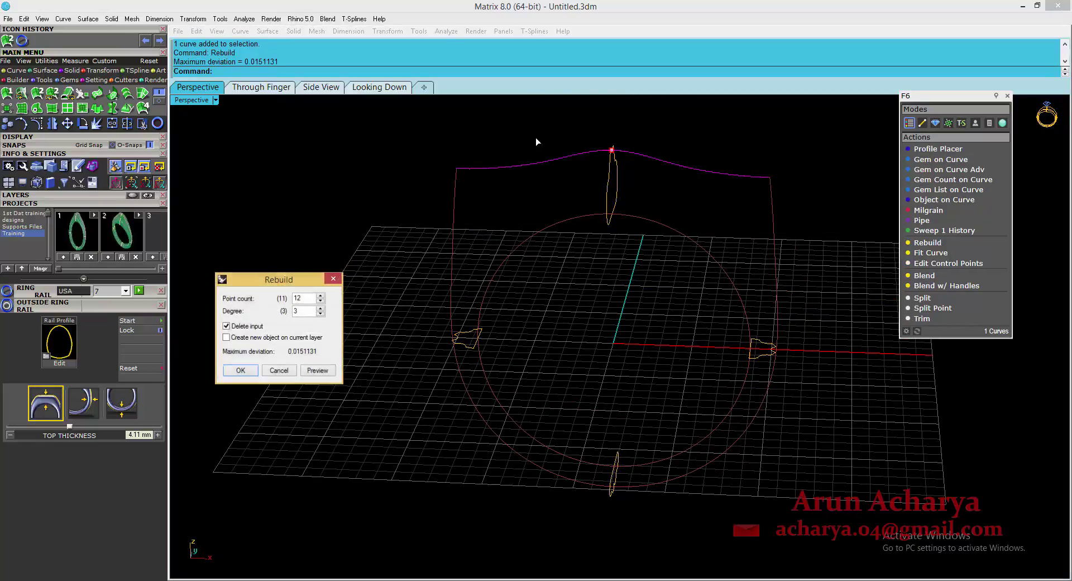
double_click(312, 300)
type("8")
left_click(319, 370)
left_click(240, 370)
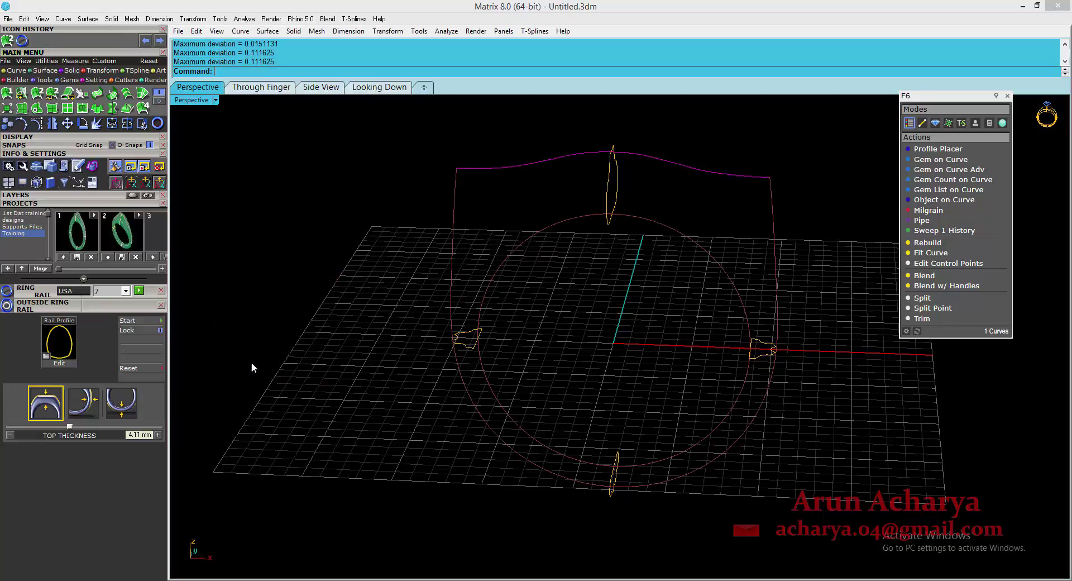
left_click_drag(540, 198, 391, 142)
key("ctrl+j")
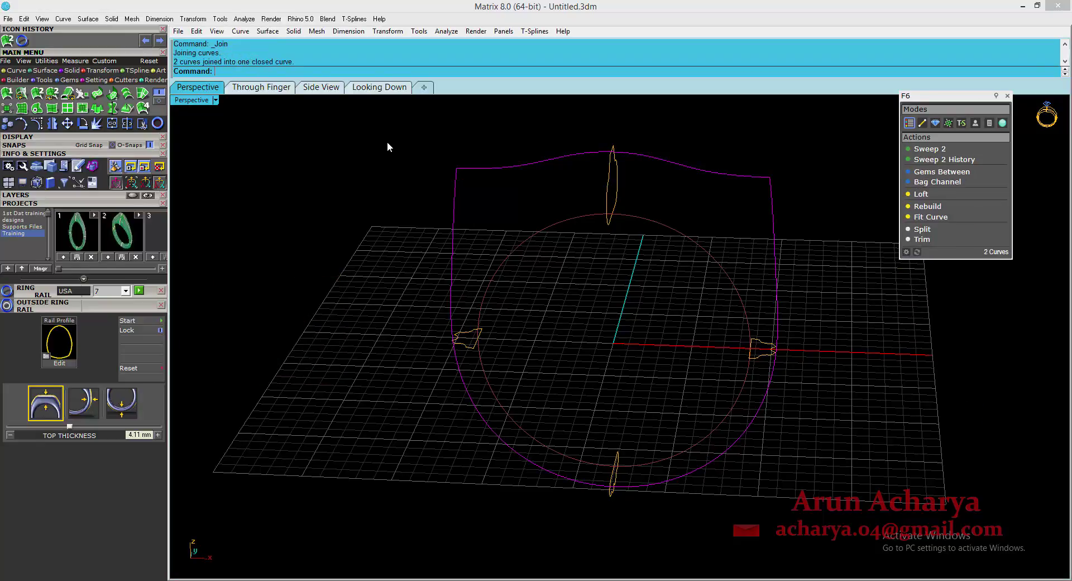
Refit the top profile between the rails with Profile Placer, using the rebuilt outside rail as its second rail
right_click_drag(375, 174, 614, 172)
scroll(614, 173, "up", 5)
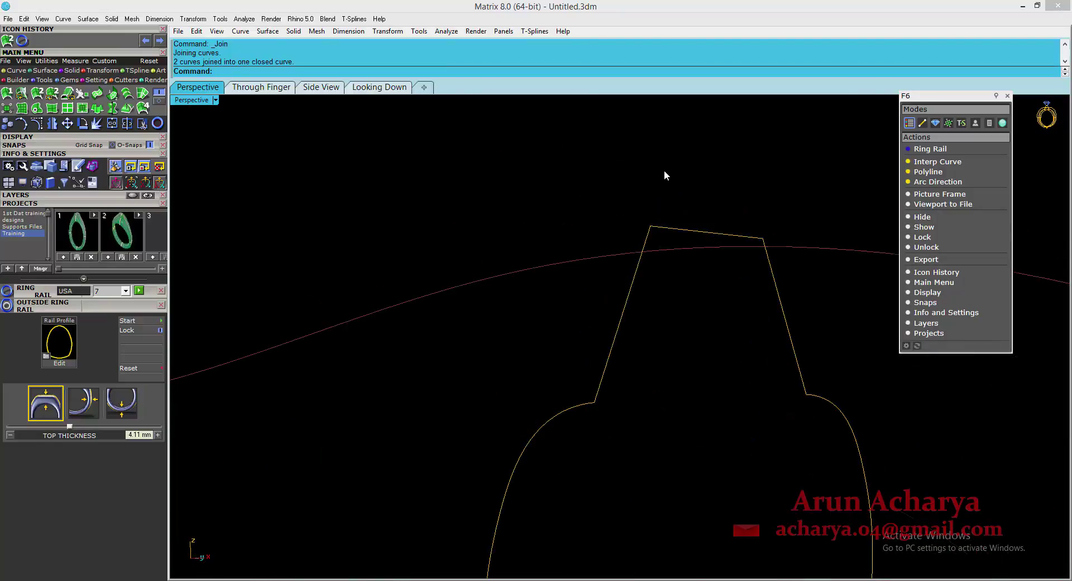
scroll(656, 185, "down", 8)
left_click_drag(742, 256, 677, 303)
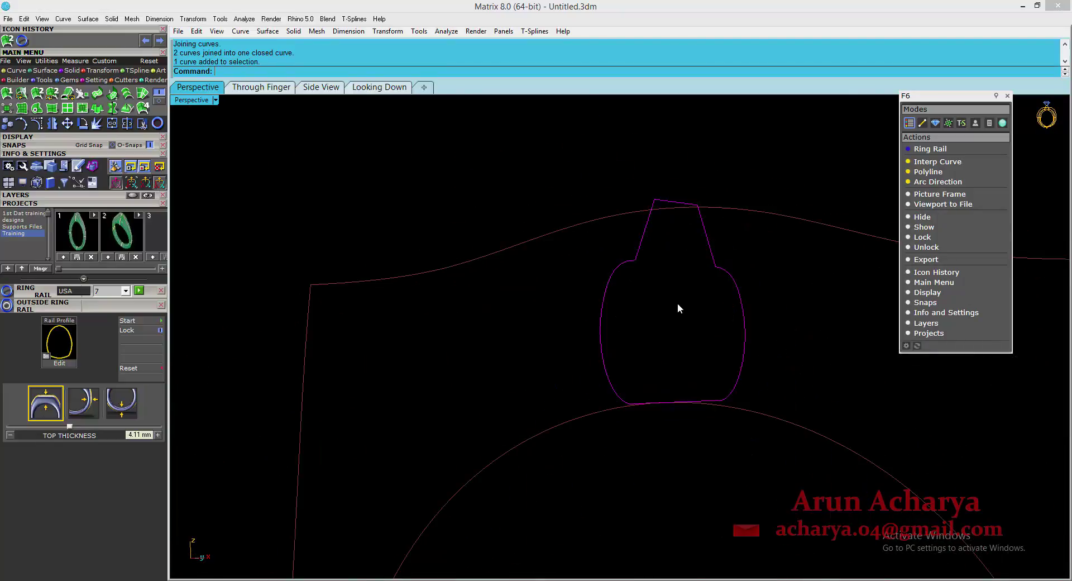
left_click(950, 149)
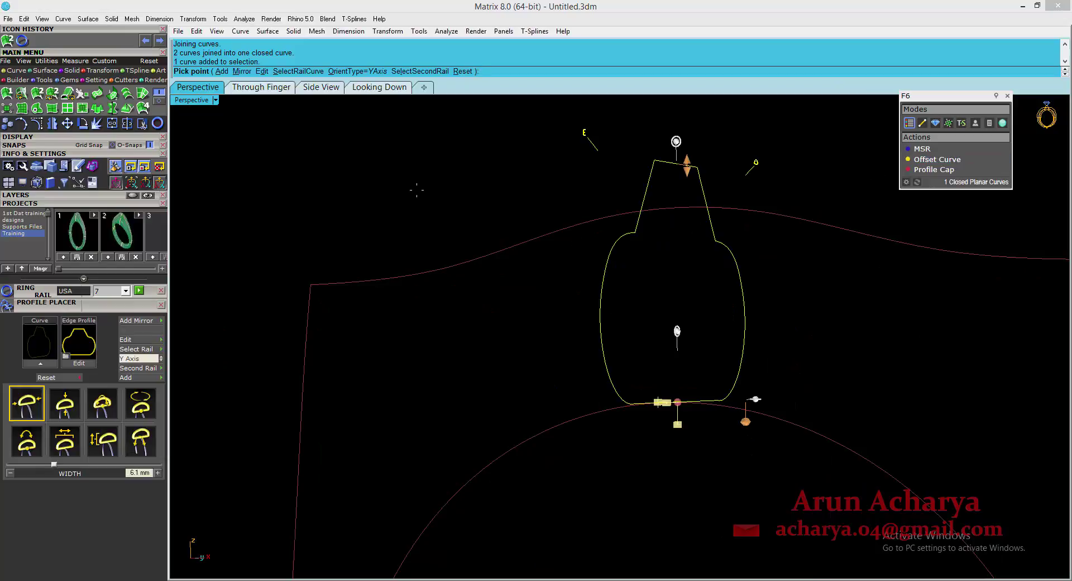
left_click(438, 71)
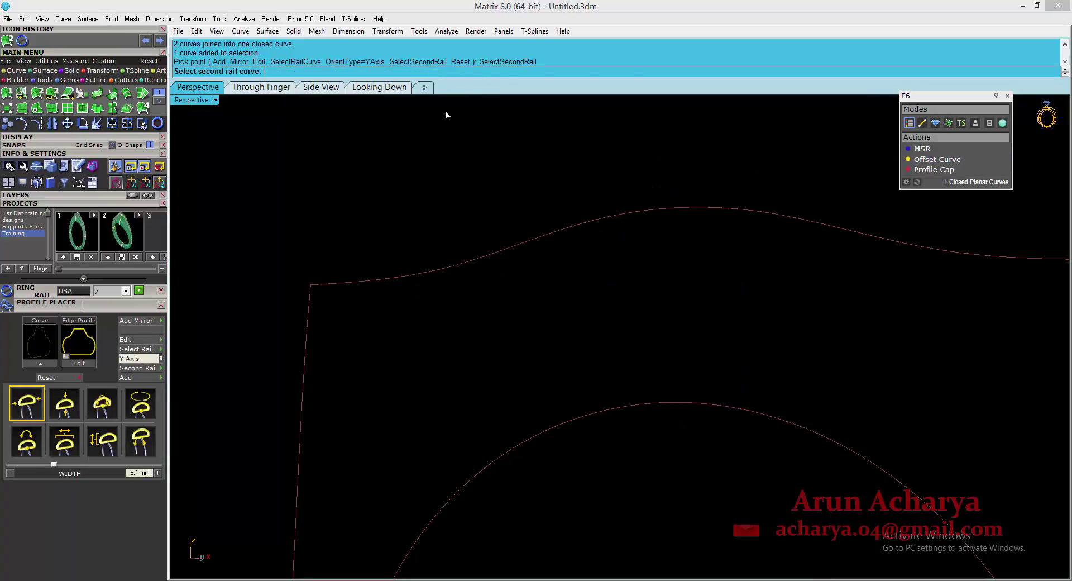
left_click(521, 247)
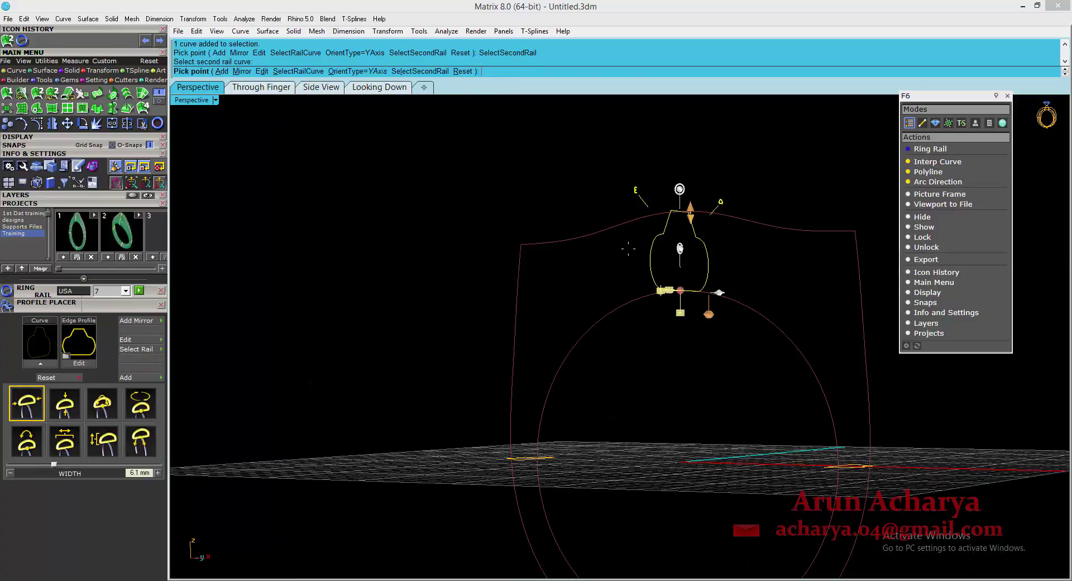
right_click_drag(628, 249, 603, 257)
right_click(645, 328)
Try a Sweep 2 with history along the inside and outside rails, and undo it
left_click_drag(603, 256, 548, 210)
left_click_drag(552, 173, 534, 128, "shift")
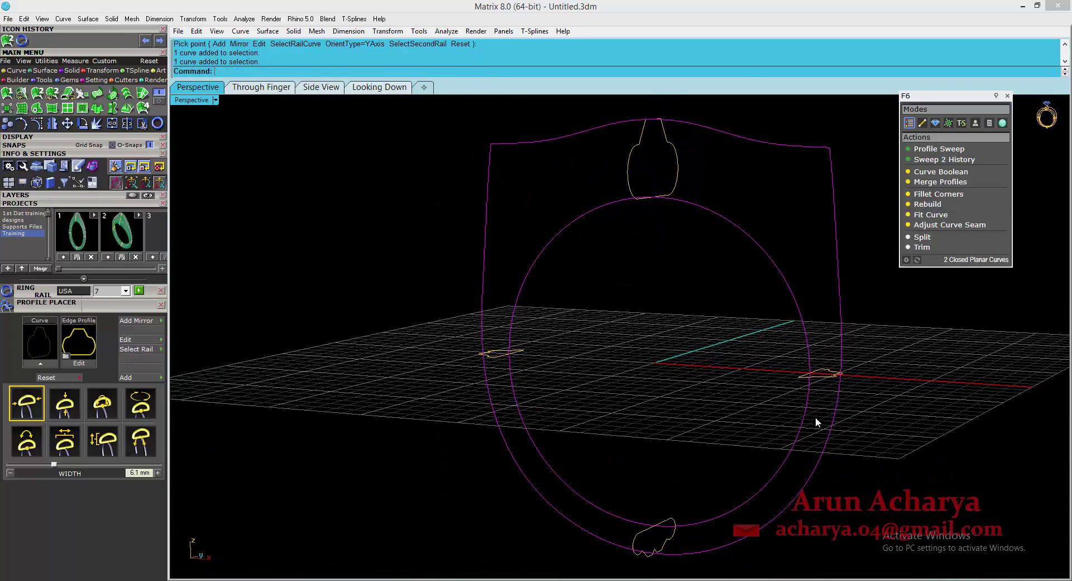
left_click(944, 159)
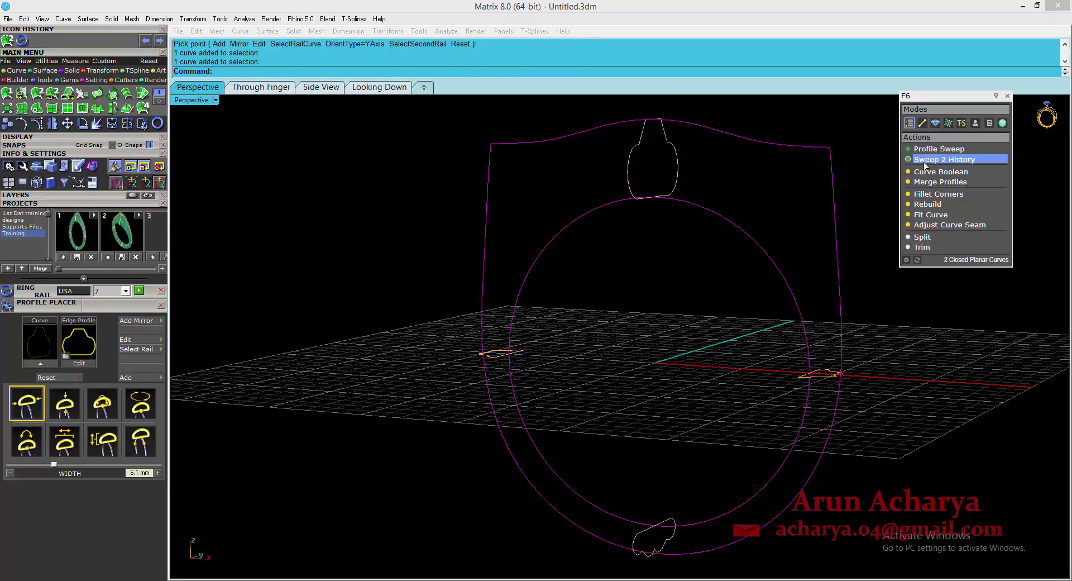
left_click(670, 144)
key("Return")
right_click_drag(650, 205, 641, 301)
key("ctrl+z")
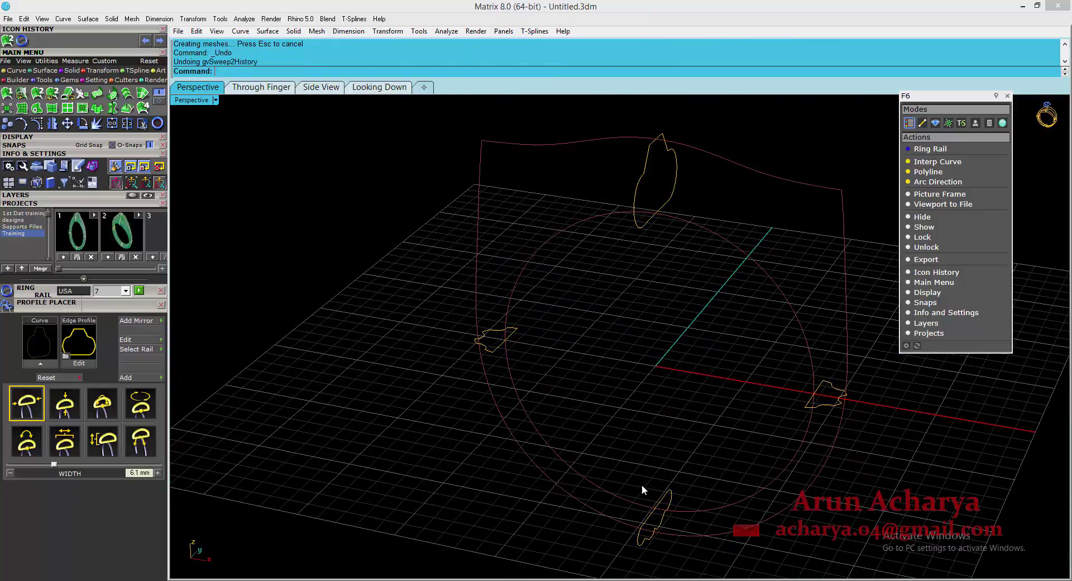
Select the inside and outside ring rails in turn to compare them as sweep rails, and clear the selection
left_click(626, 502)
right_click_drag(641, 511, 637, 411)
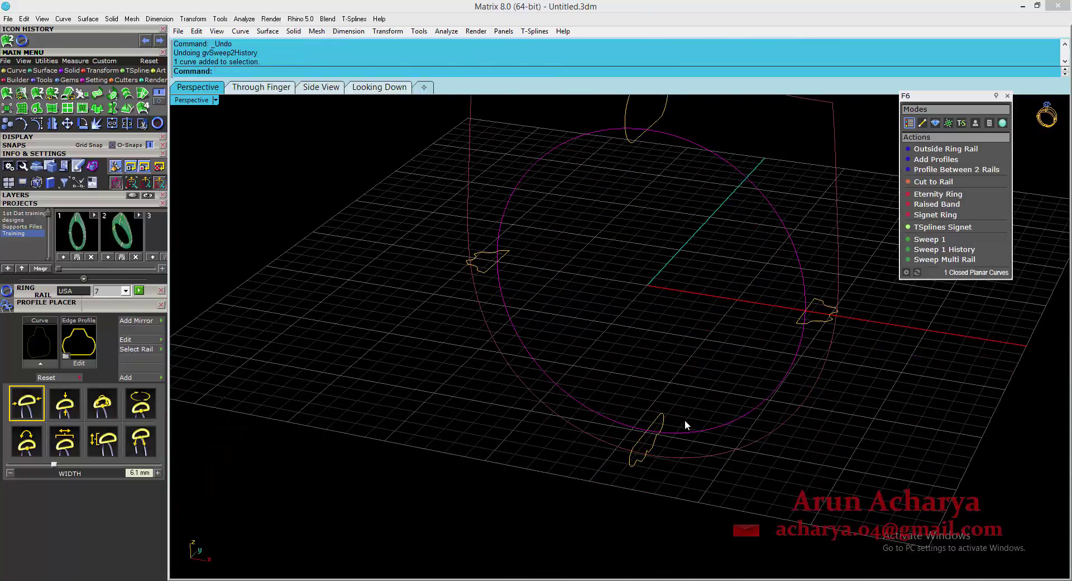
left_click_drag(692, 471, 666, 404)
left_click(671, 413)
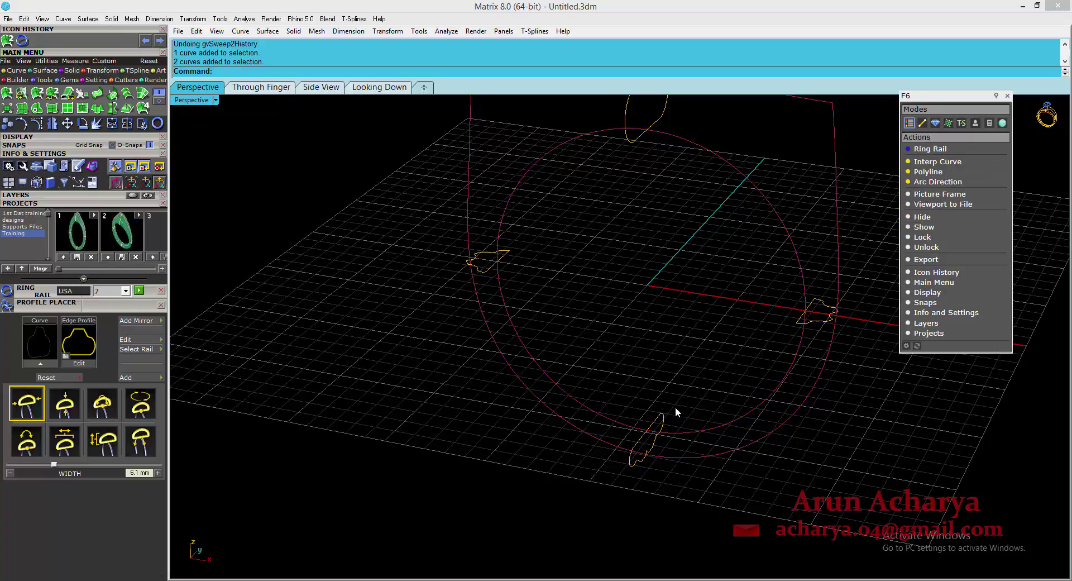
right_click_drag(675, 406, 668, 450)
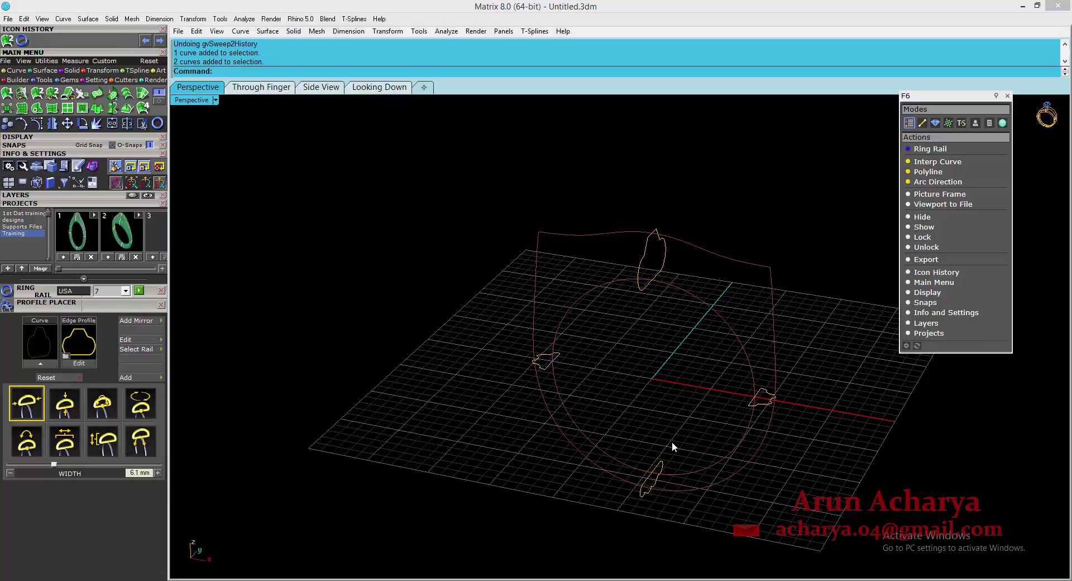
left_click(534, 285)
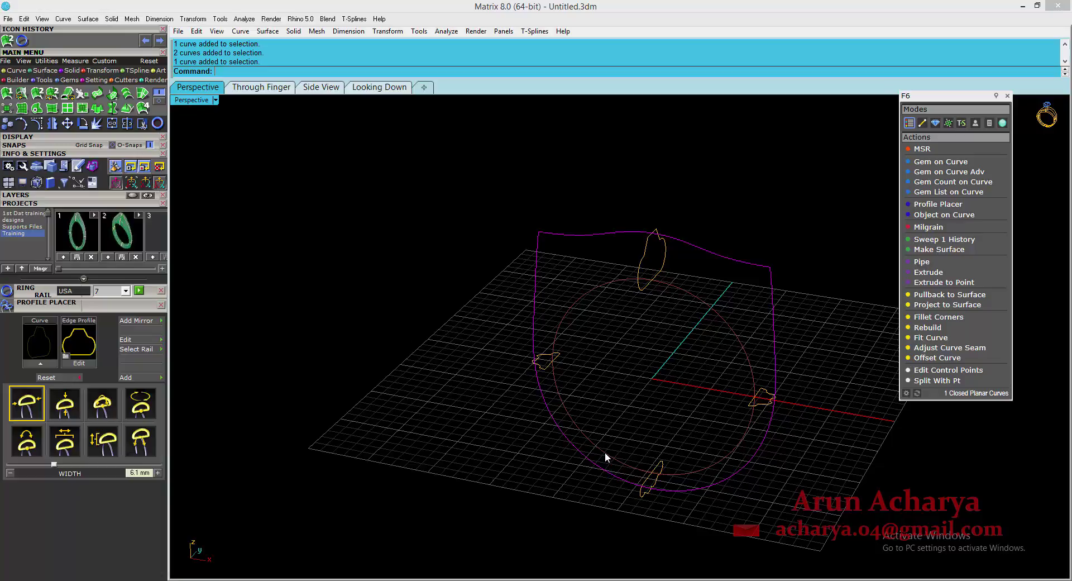
mouse_move(641, 449)
right_mouse_down()
mouse_move(634, 406)
mouse_move(638, 431)
right_mouse_up()
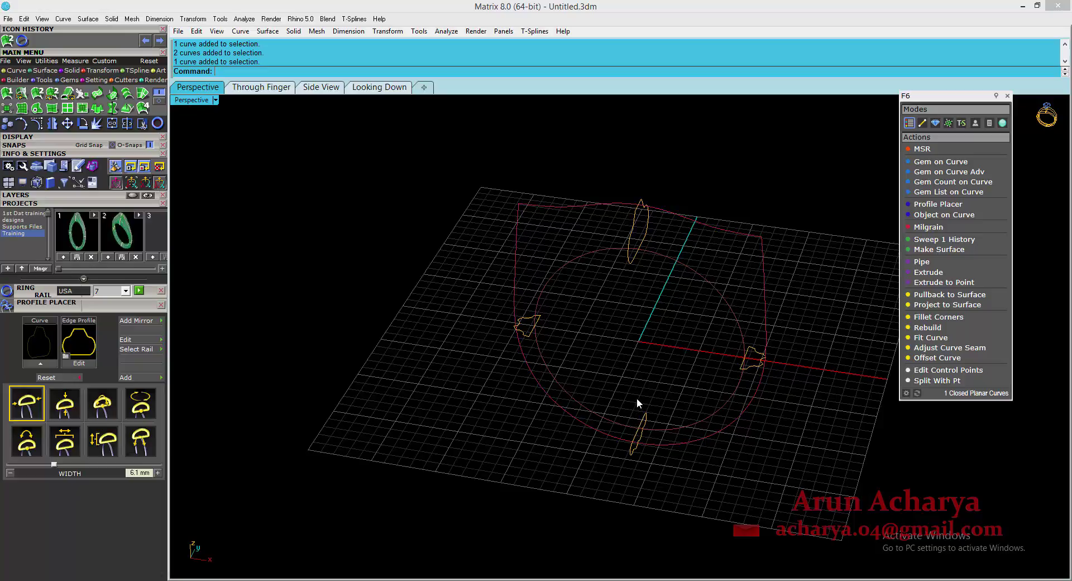
key("Escape")
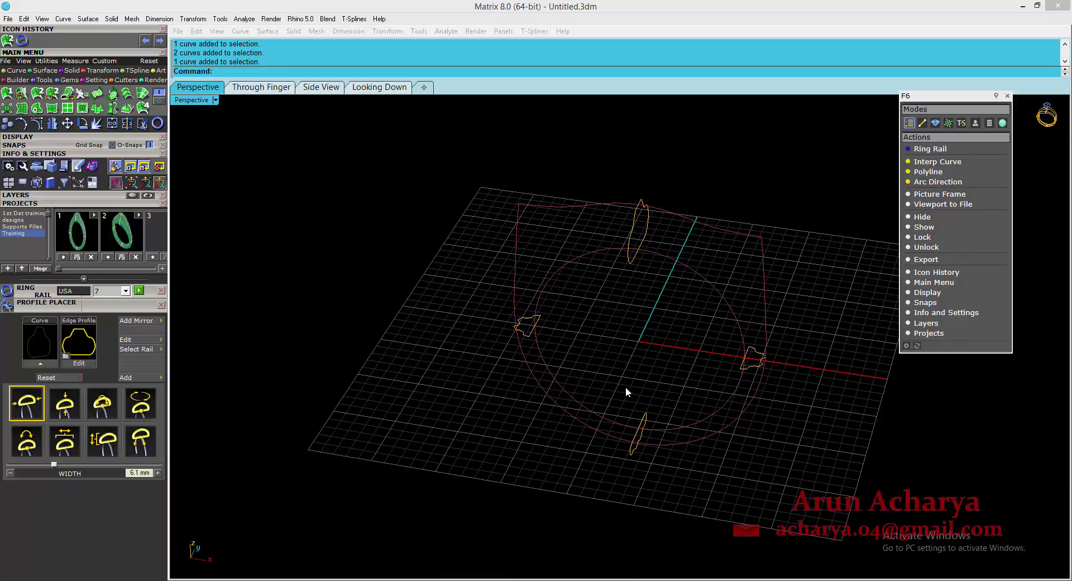
right_click_drag(625, 387, 561, 388)
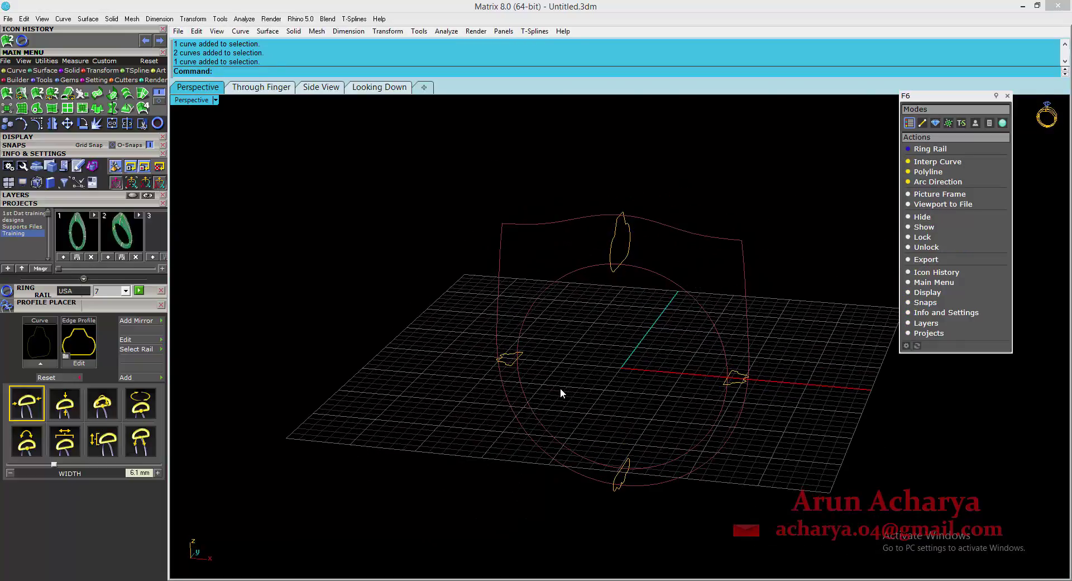
Show the inside ring rail's control points to inspect their distribution, and hide them again
left_click(548, 290)
left_click(37, 124)
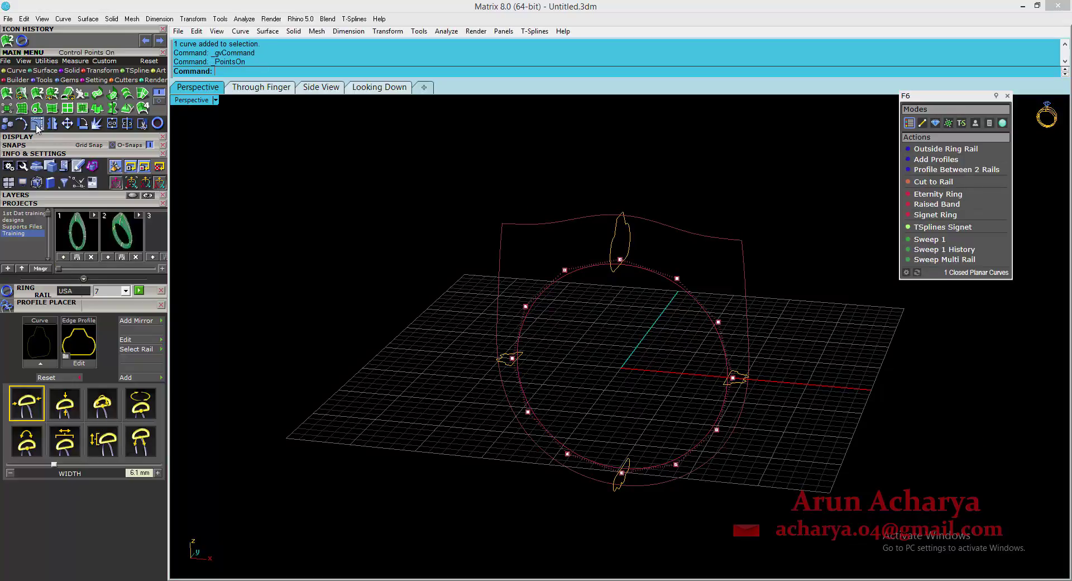
key("Escape")
right_click_drag(591, 324, 598, 294)
right_click_drag(600, 313, 560, 330)
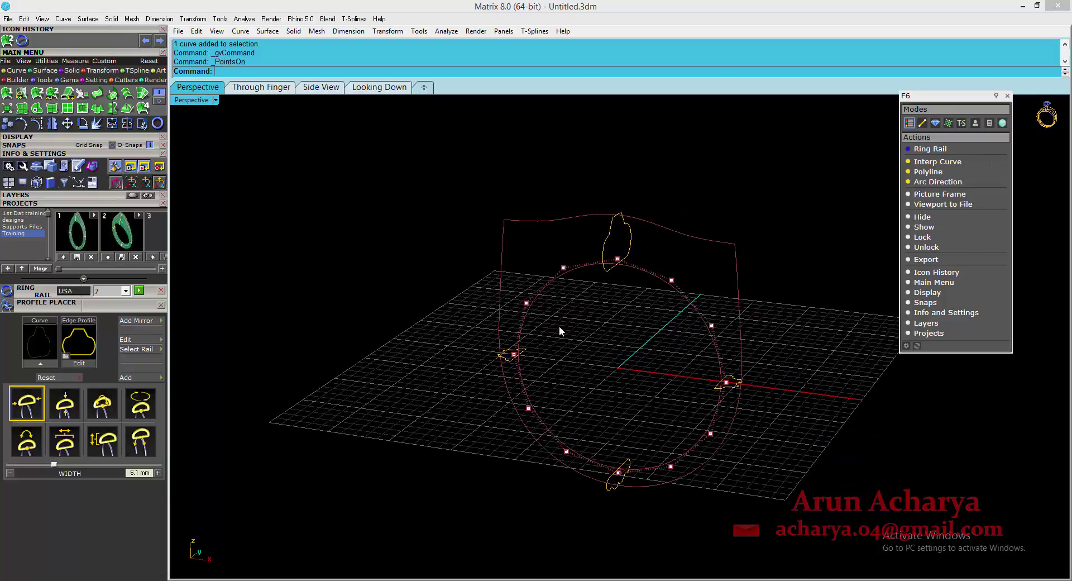
key("Escape")
Explode the top profile curve into its separate segments
scroll(614, 246, "up", 3)
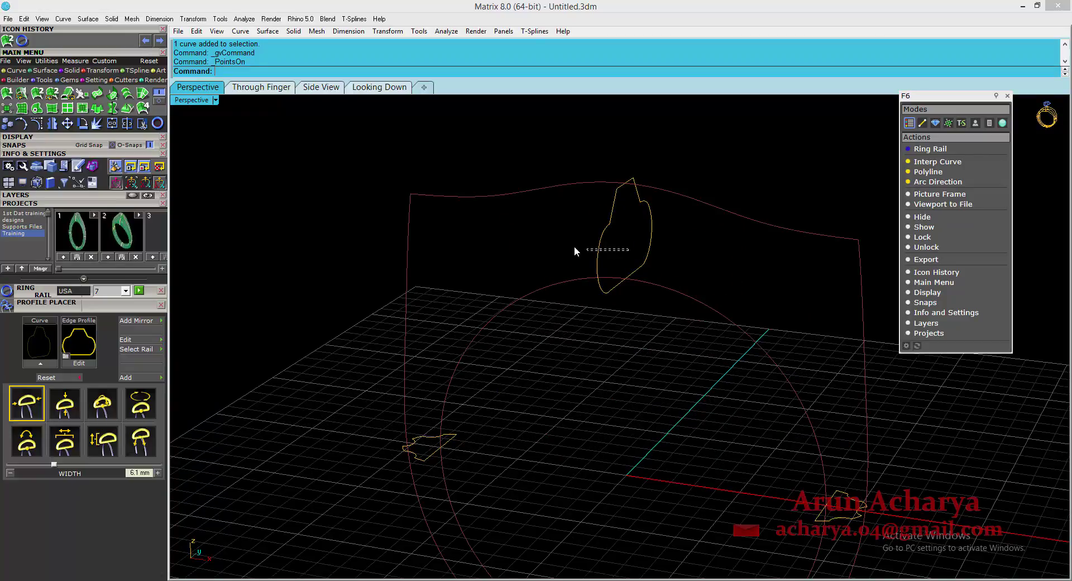
left_click_drag(574, 250, 575, 250)
scroll(581, 246, "up", 4)
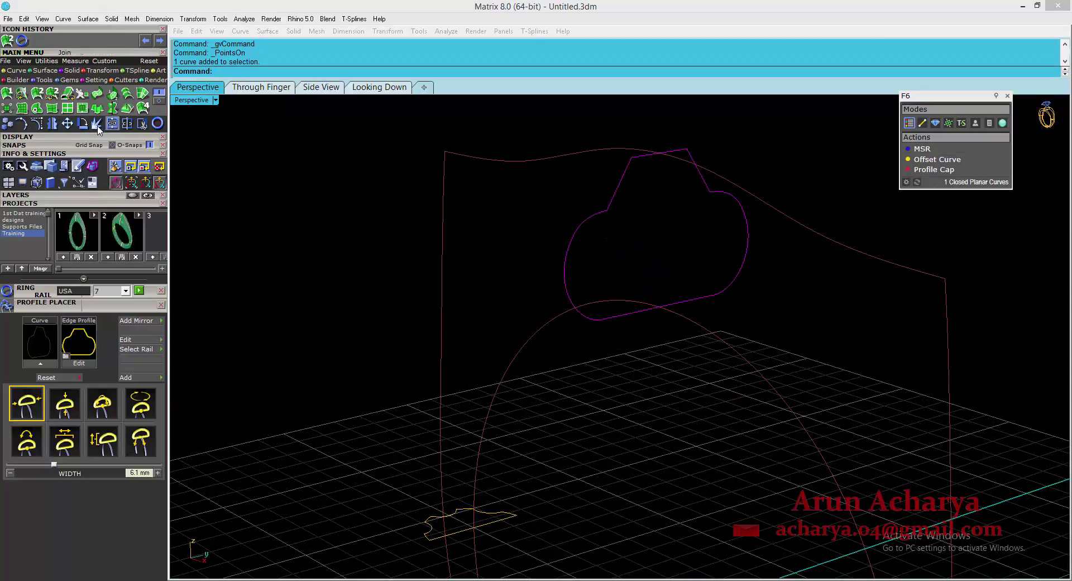
left_click(97, 126)
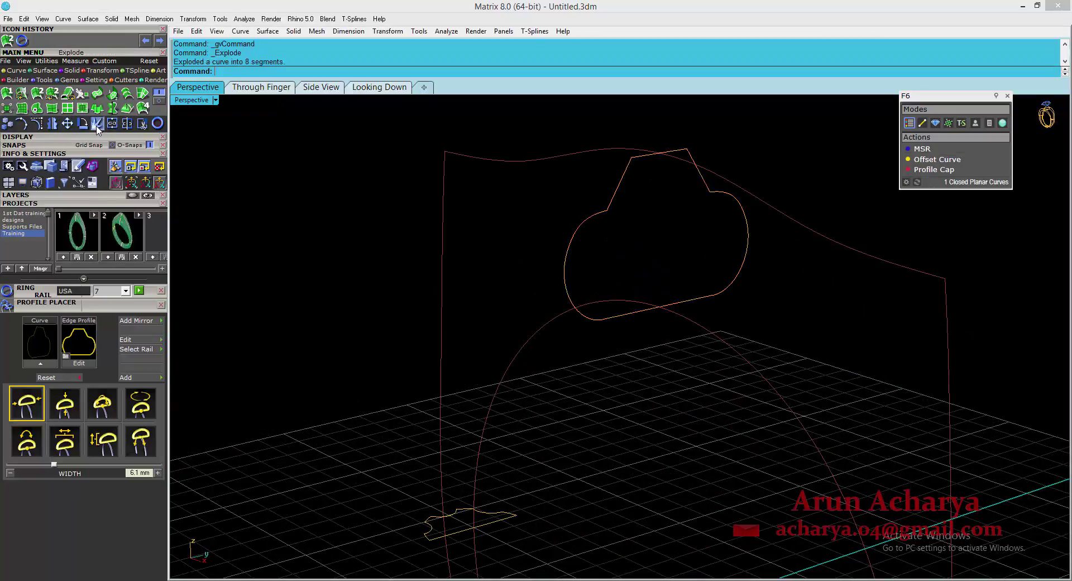
Select the exploded top profile's bottom, side and top segments in turn to examine where the curve is divided
left_click(682, 302)
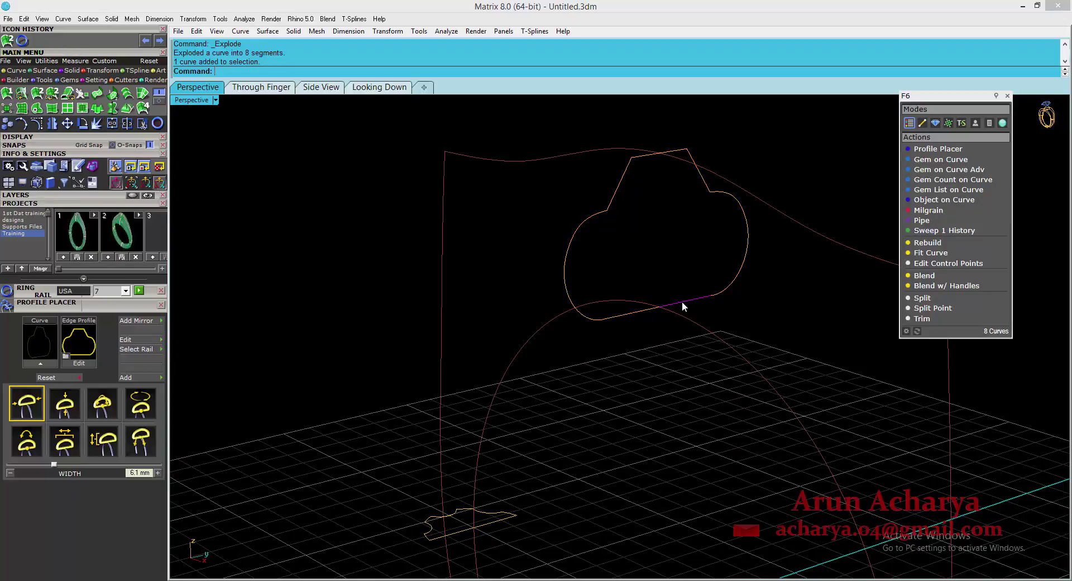
left_click(647, 311, "shift")
left_click(594, 317)
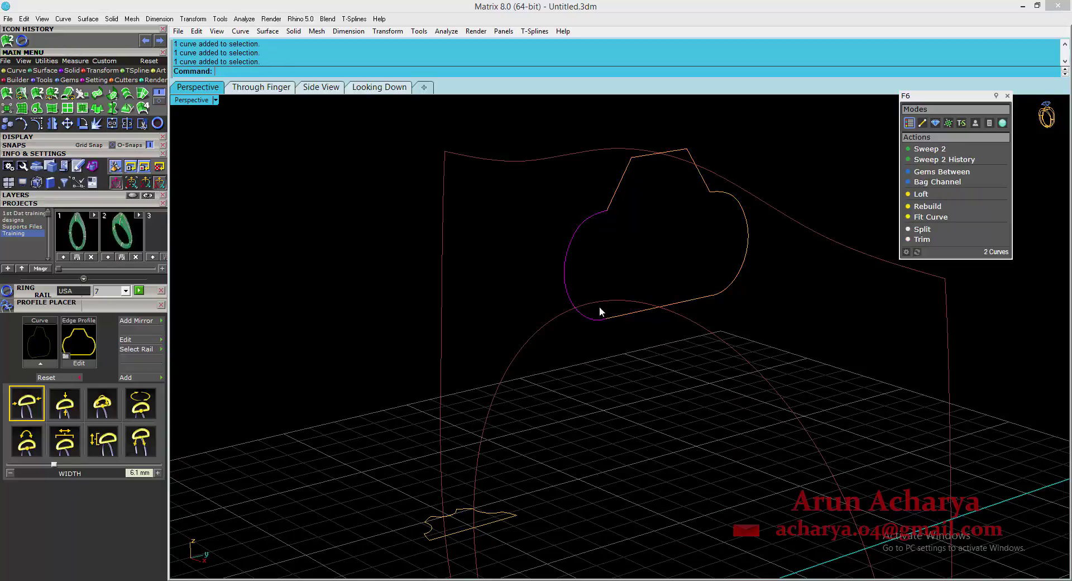
left_click(617, 203)
left_click(641, 155)
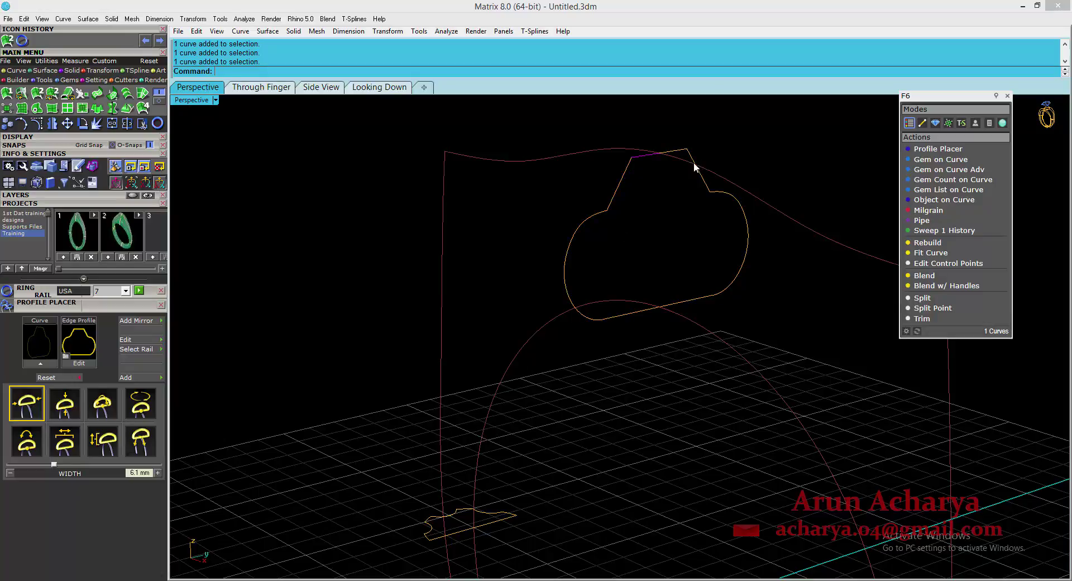
scroll(679, 168, "up", 8)
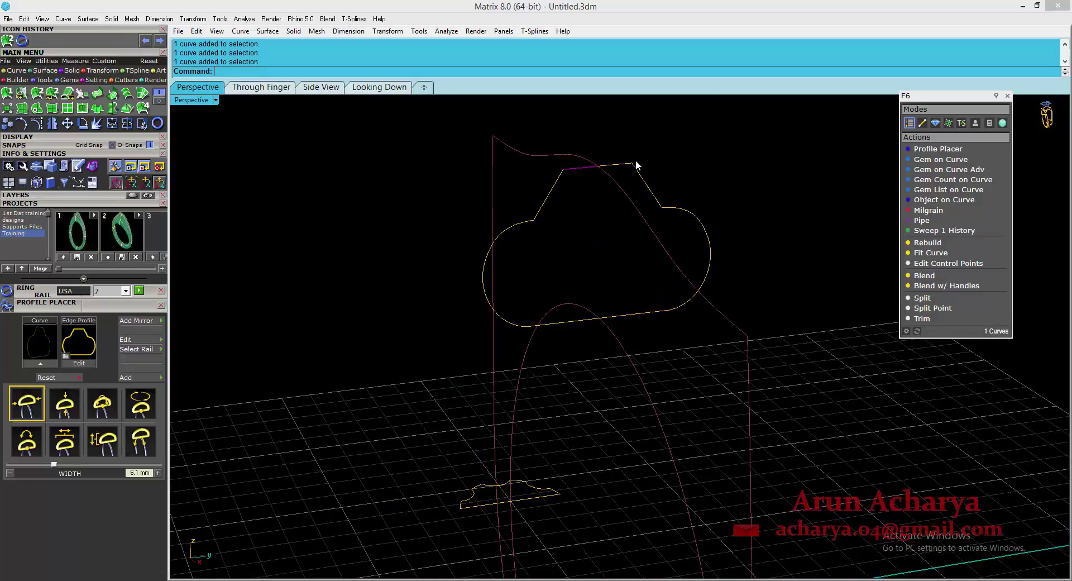
right_click_drag(646, 164, 609, 195)
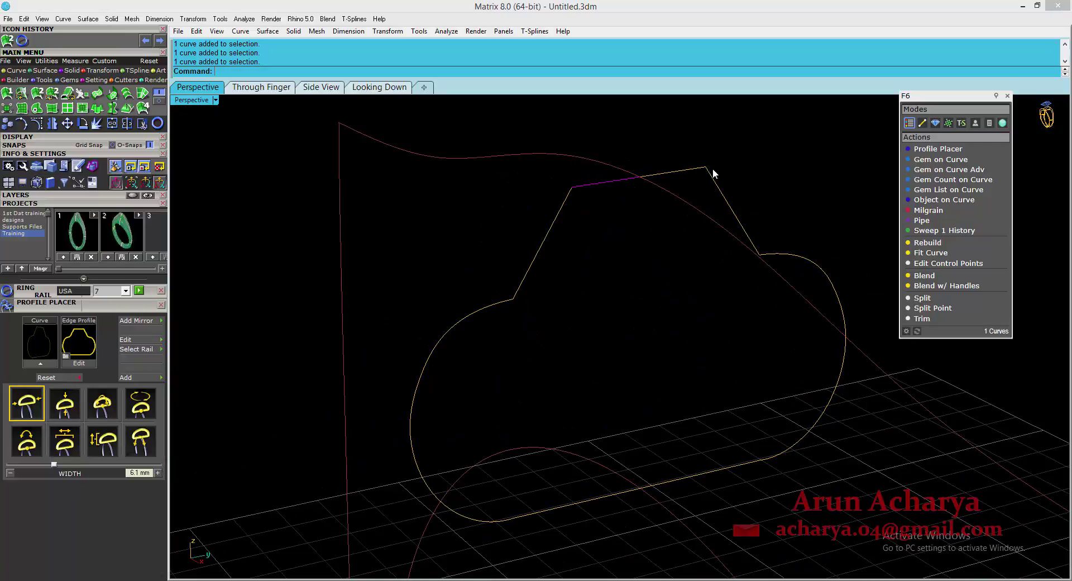
left_click(654, 176)
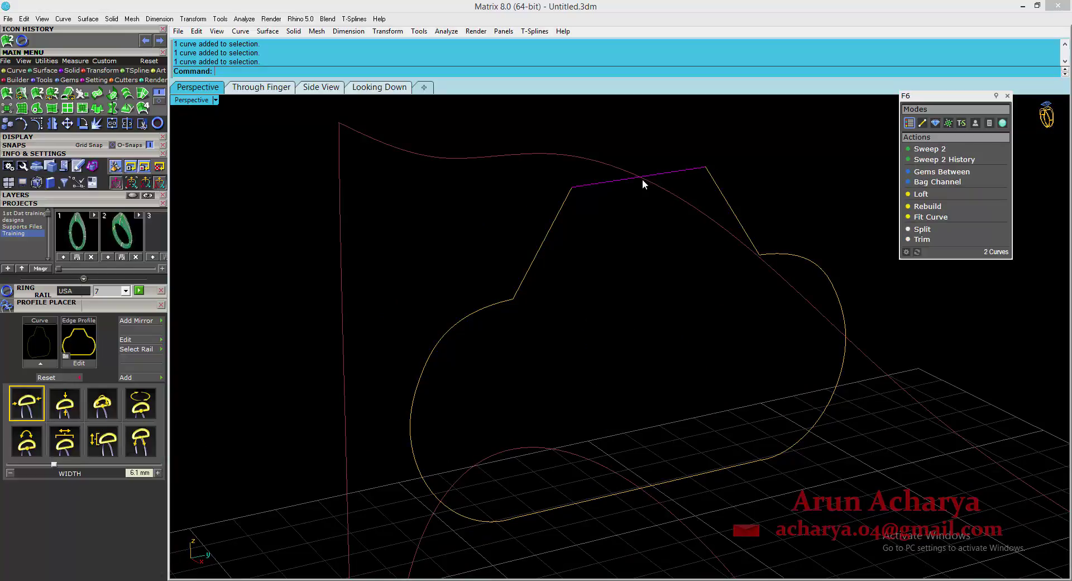
scroll(642, 179, "down", 4)
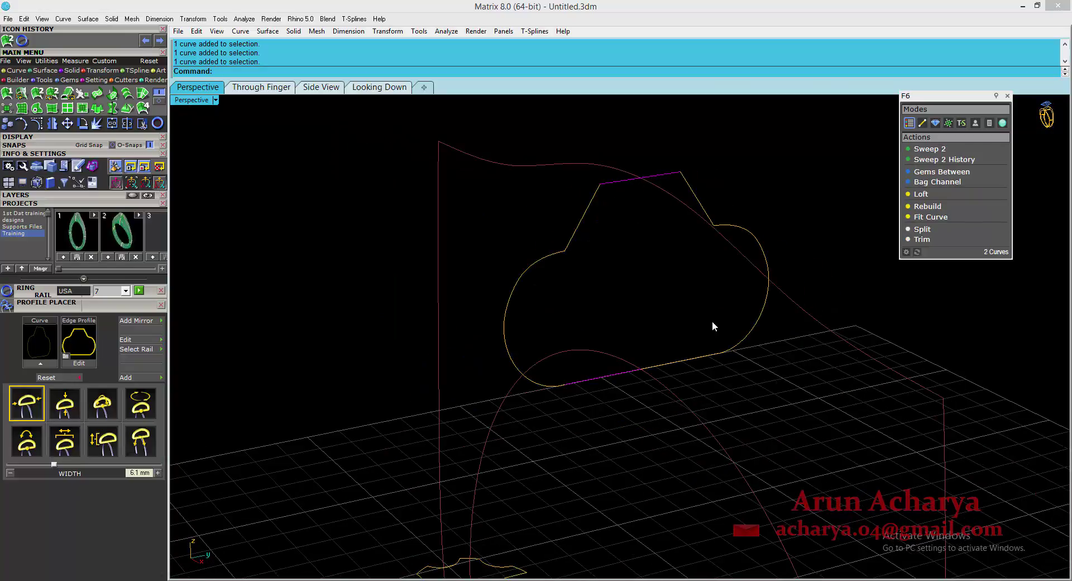
Join the exploded top profile's split straight segments into one curve across its top and one along its bottom
left_click_drag(707, 325, 686, 360)
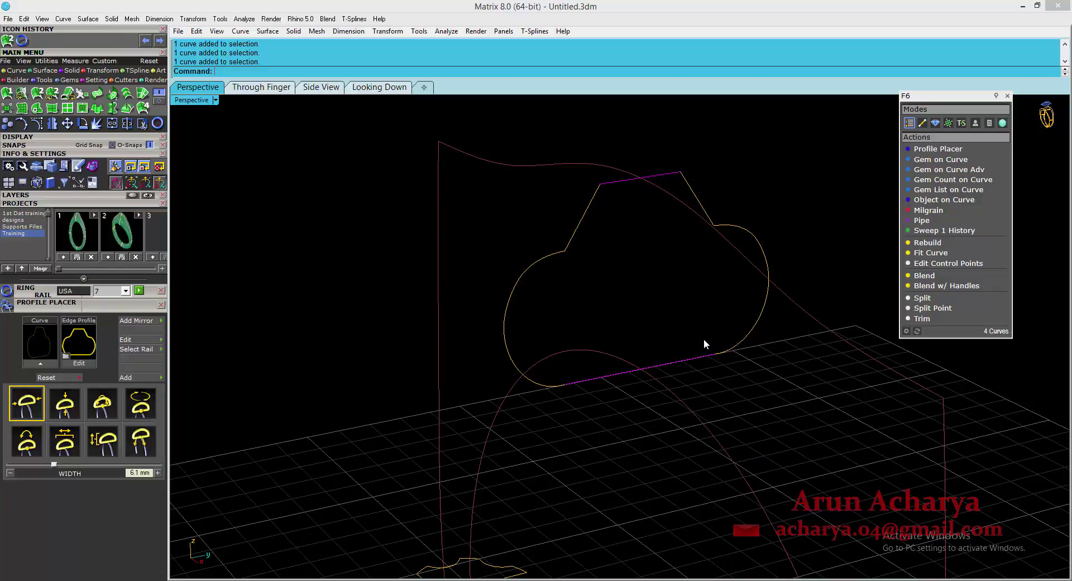
key("ctrl+j")
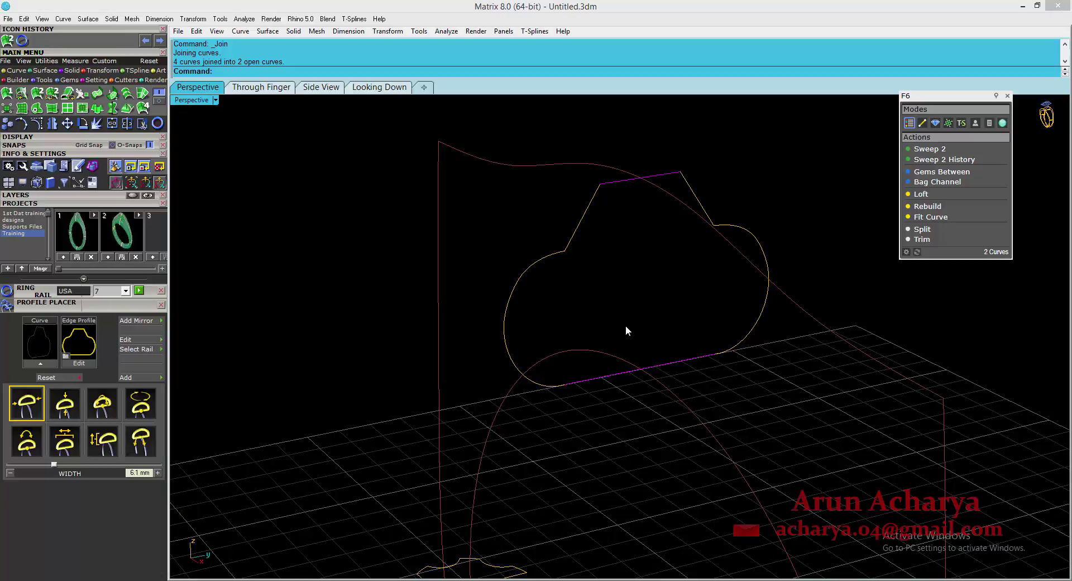
key("Return")
Rebuild the profile's straight top and bottom curves with a point count of 2 and degree 1
type("rebuild")
key("Return")
double_click(297, 298)
type("2")
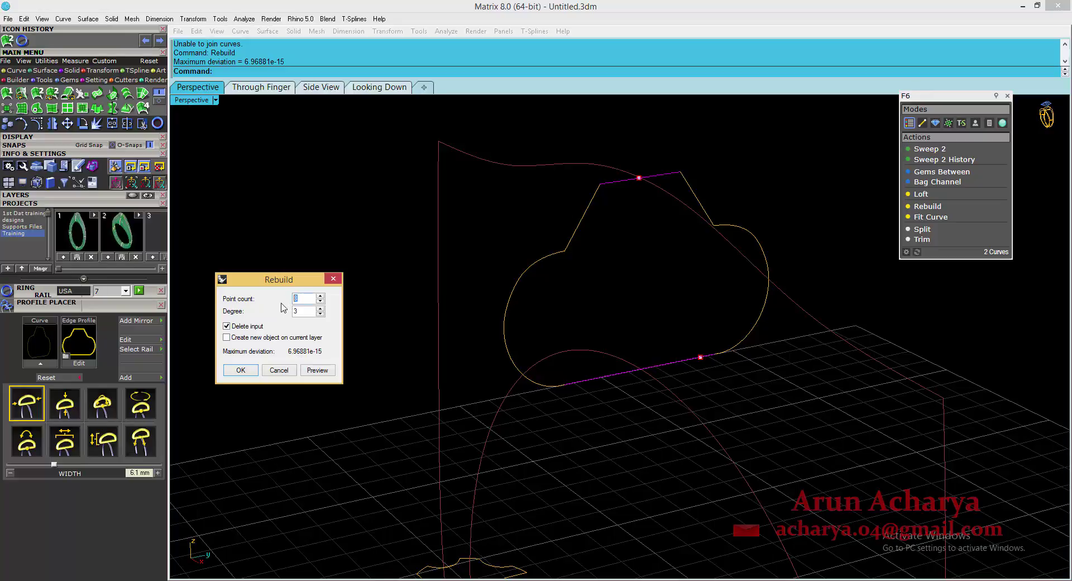
double_click(295, 310)
type("1")
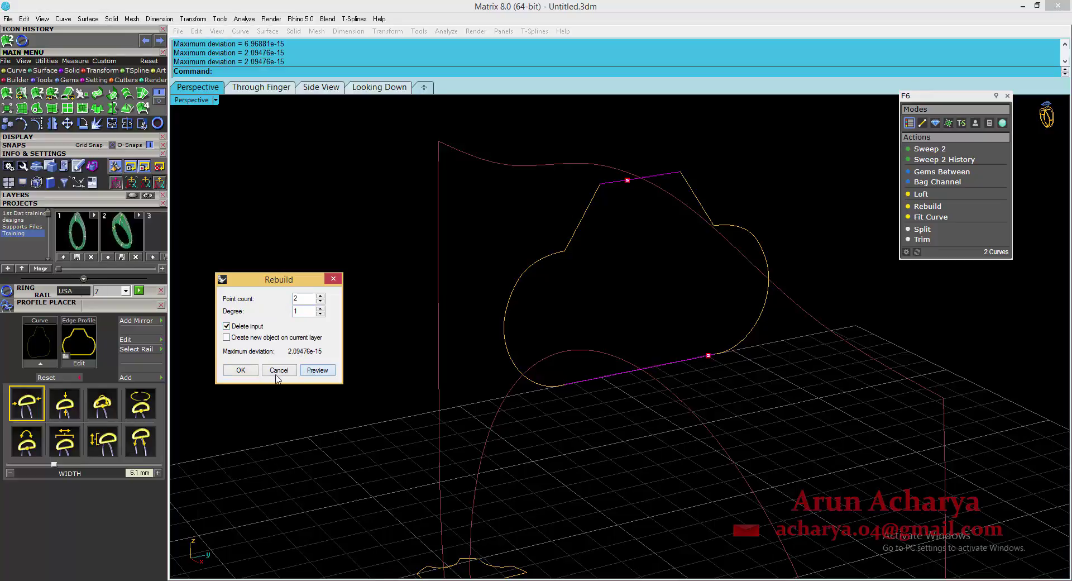
left_click(241, 370)
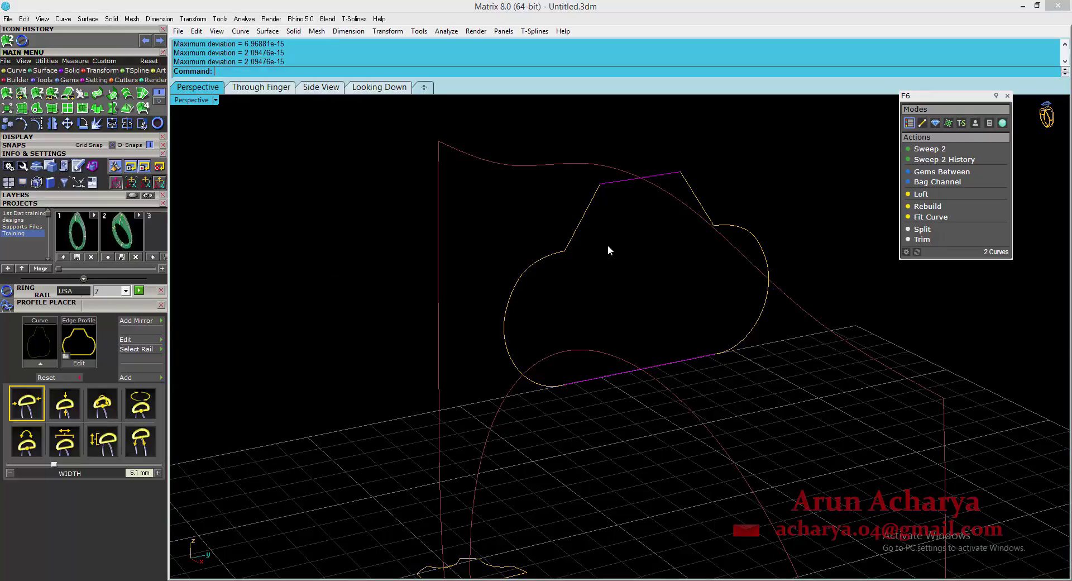
Rebuild the profile's two rounded side curves with a point count of 6 and degree 3
left_click(512, 292)
left_click(742, 251, "shift")
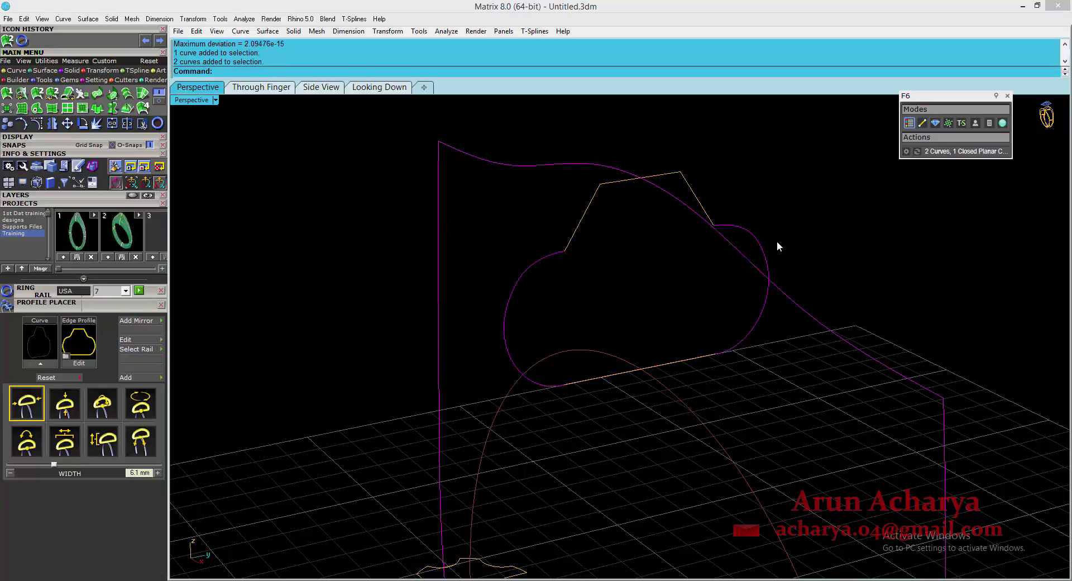
left_click(798, 302, "ctrl")
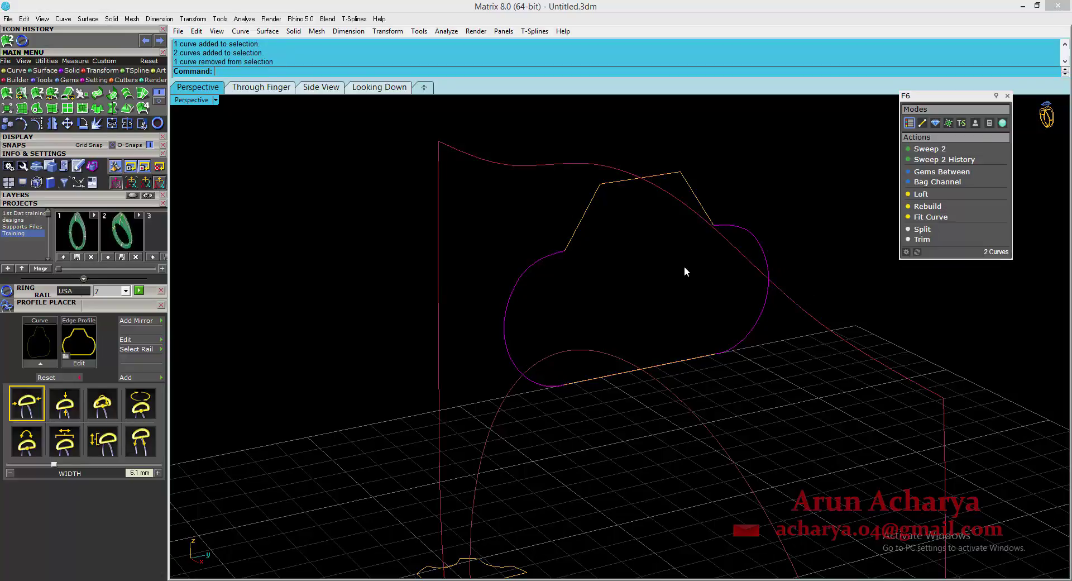
key("Return")
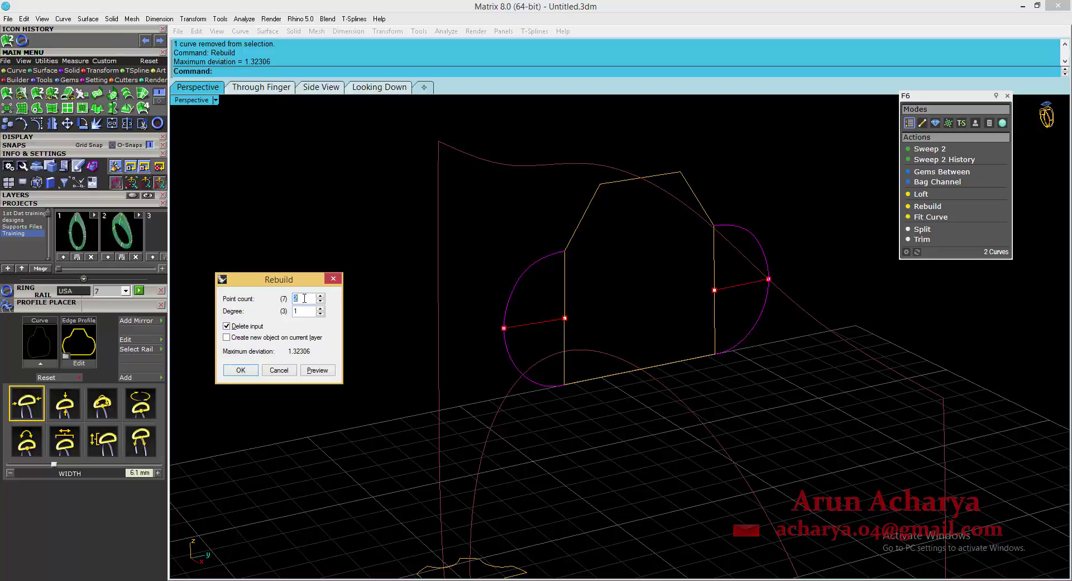
type("6")
key("Tab")
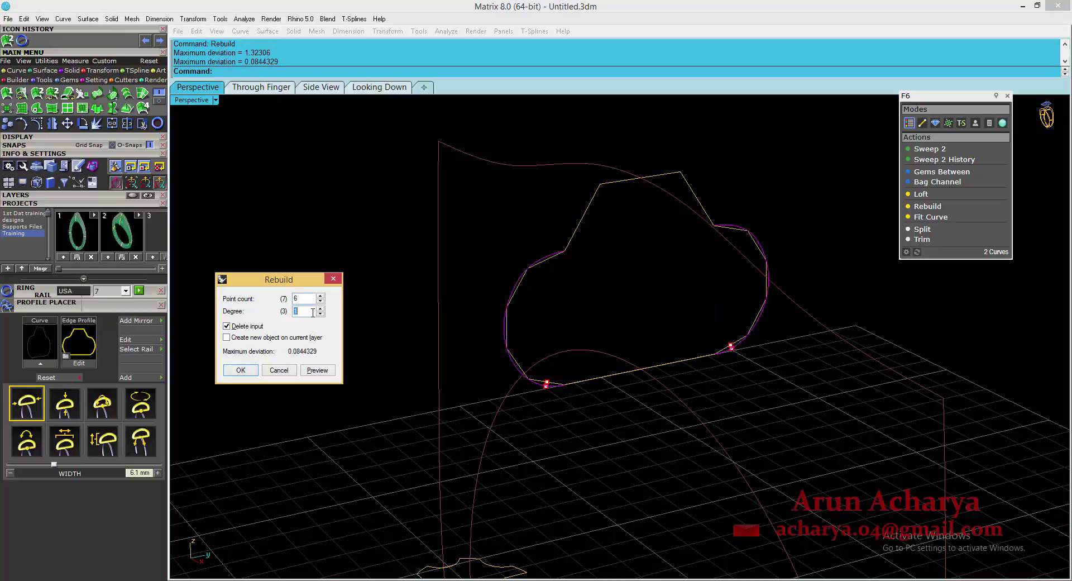
type("3")
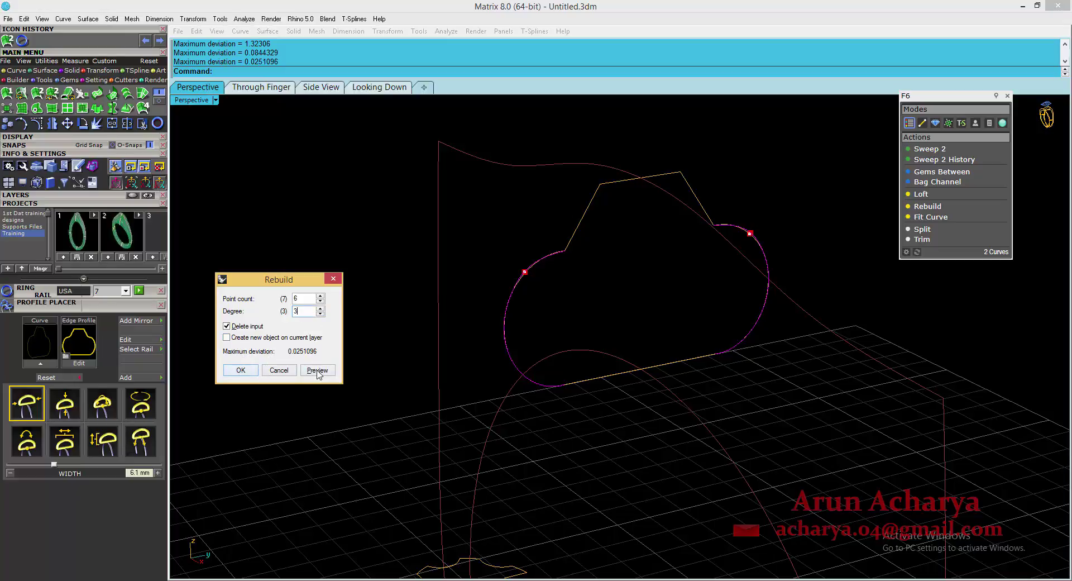
left_click(237, 373)
left_click(564, 322)
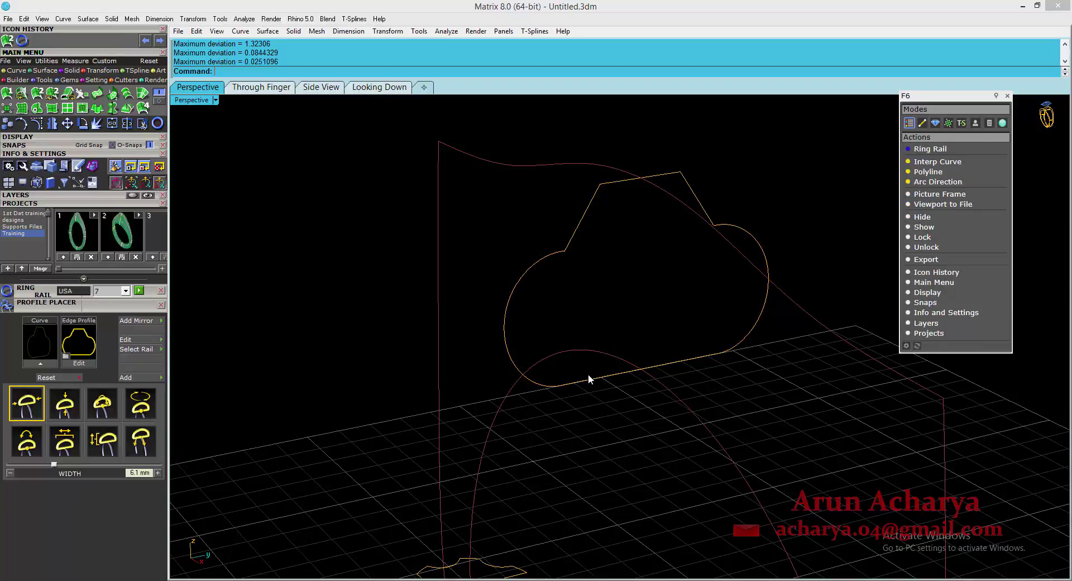
Join all segments of the top profile into one closed curve and show its control points to check their distribution
left_click_drag(472, 111, 838, 420)
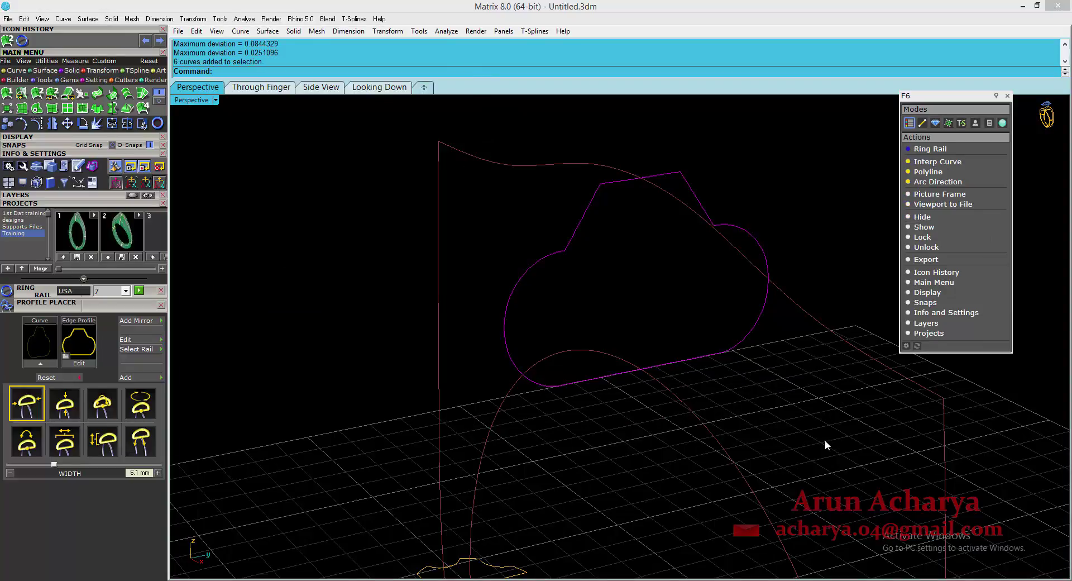
left_click(112, 122)
left_click(38, 123)
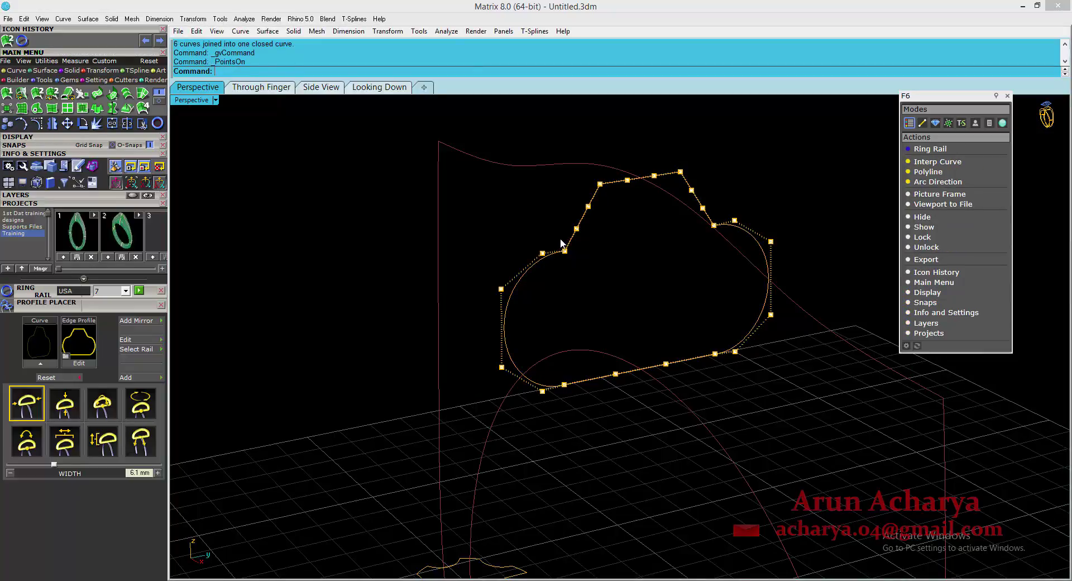
right_click_drag(550, 241, 596, 258)
key("Escape")
Open the square-shouldered outer rail for MSR profile editing and leave it without making changes
left_click(590, 227)
right_click_drag(577, 220, 657, 252)
right_click_drag(464, 407, 615, 438)
left_click(684, 472)
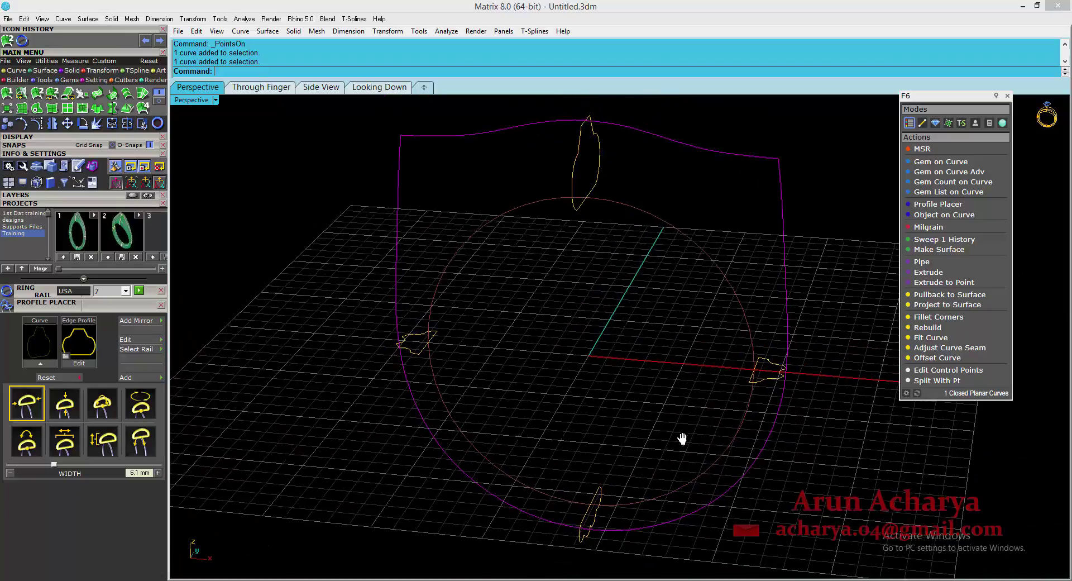
left_click(936, 149)
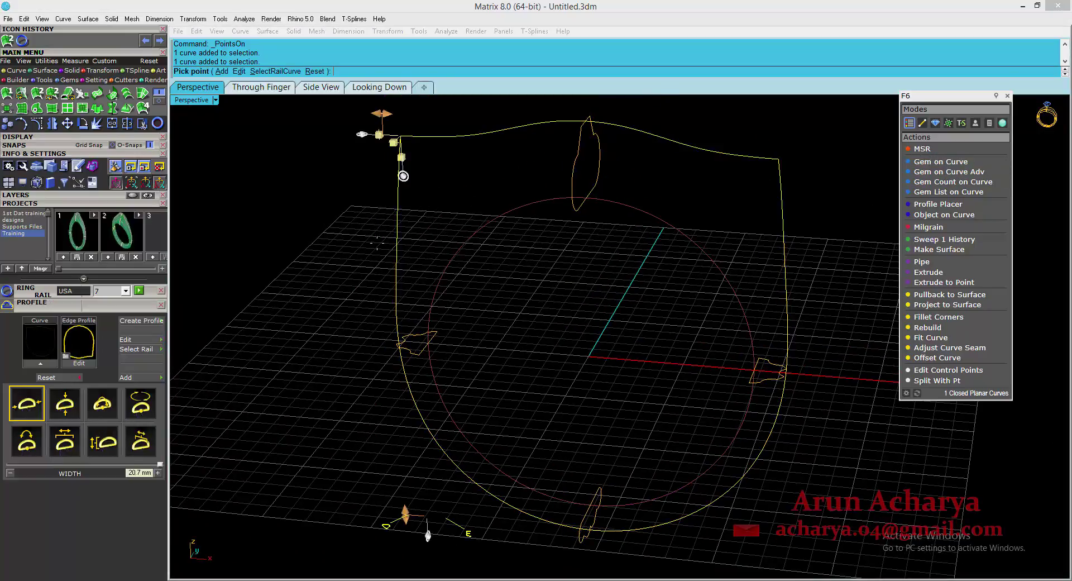
key("Return")
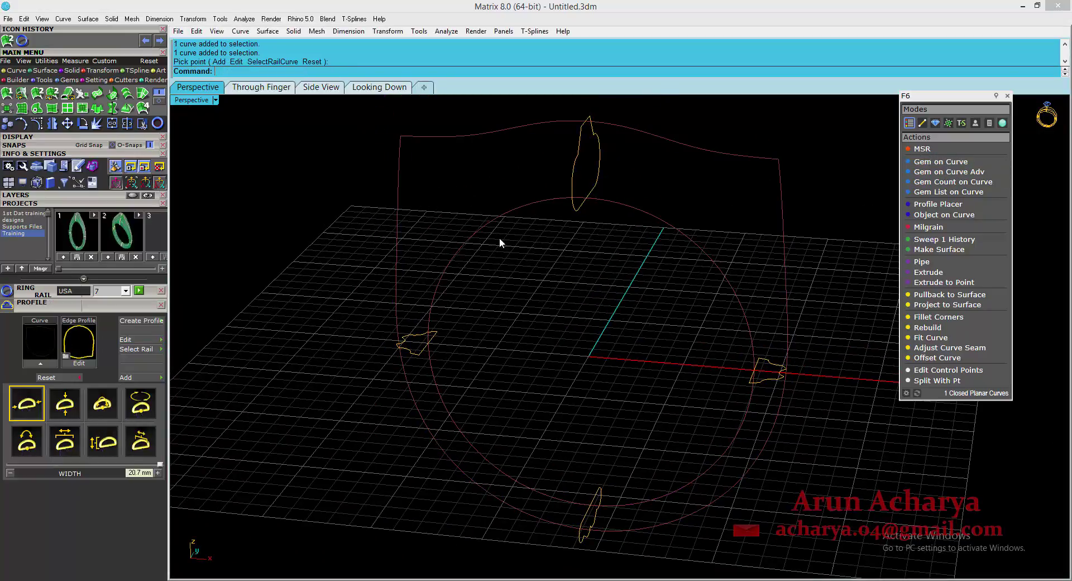
Reselect the square-shouldered outer rail to examine the actions offered for it
left_click_drag(442, 160, 409, 122)
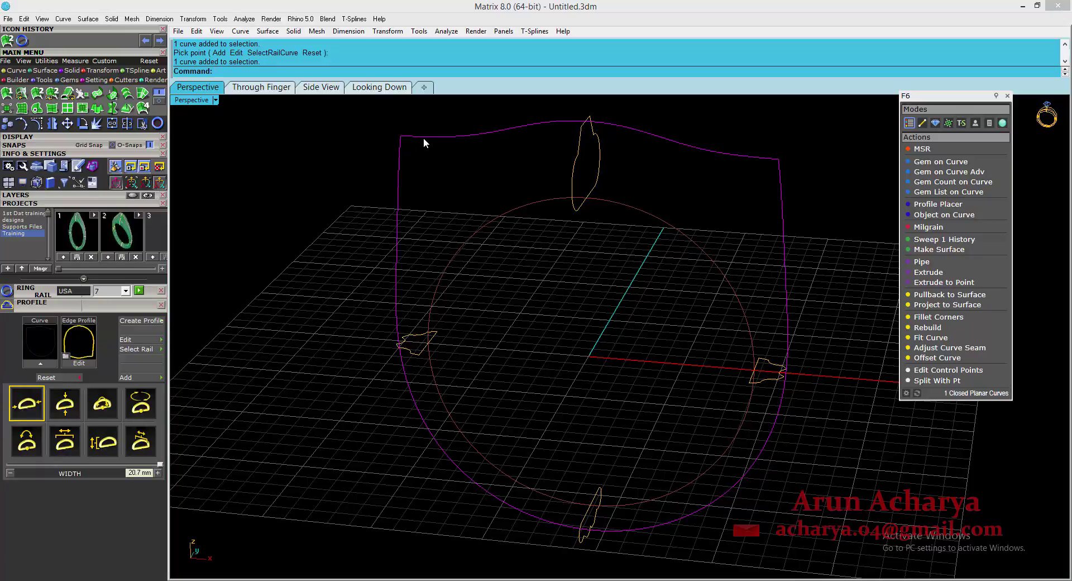
left_click(436, 141)
left_click_drag(535, 235, 489, 199)
left_click(430, 136)
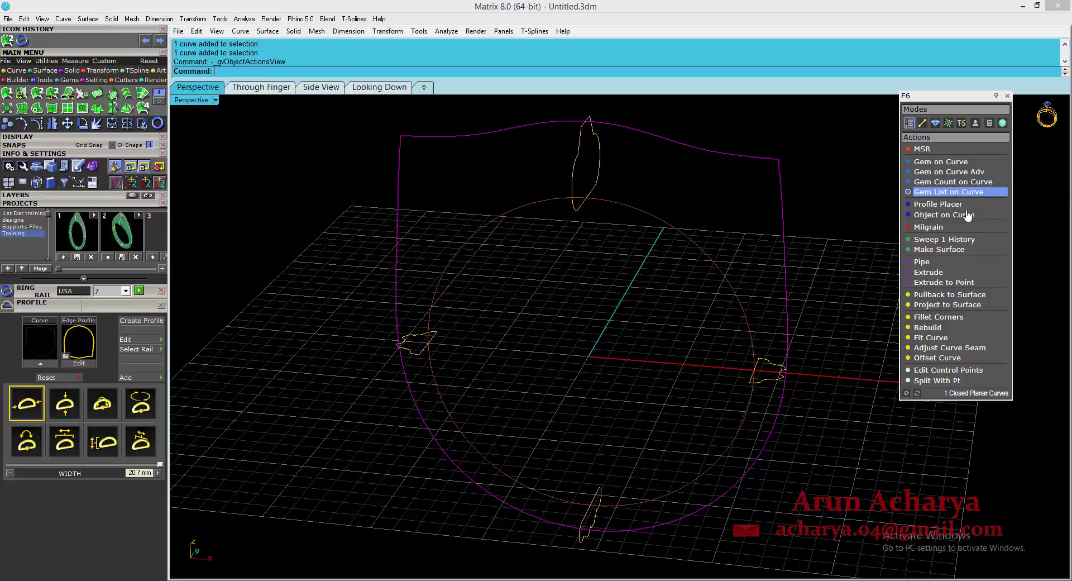
Create an Outside Ring Rail with a top thickness of 4.11 mm, side 1.6 mm and bottom 1.5 mm
left_click(44, 79)
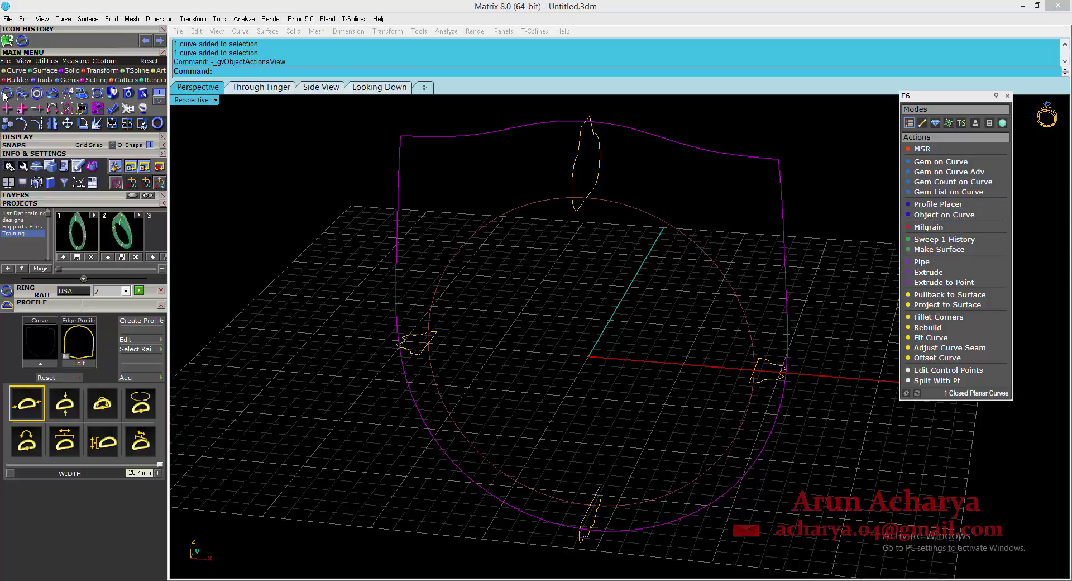
left_click(6, 92)
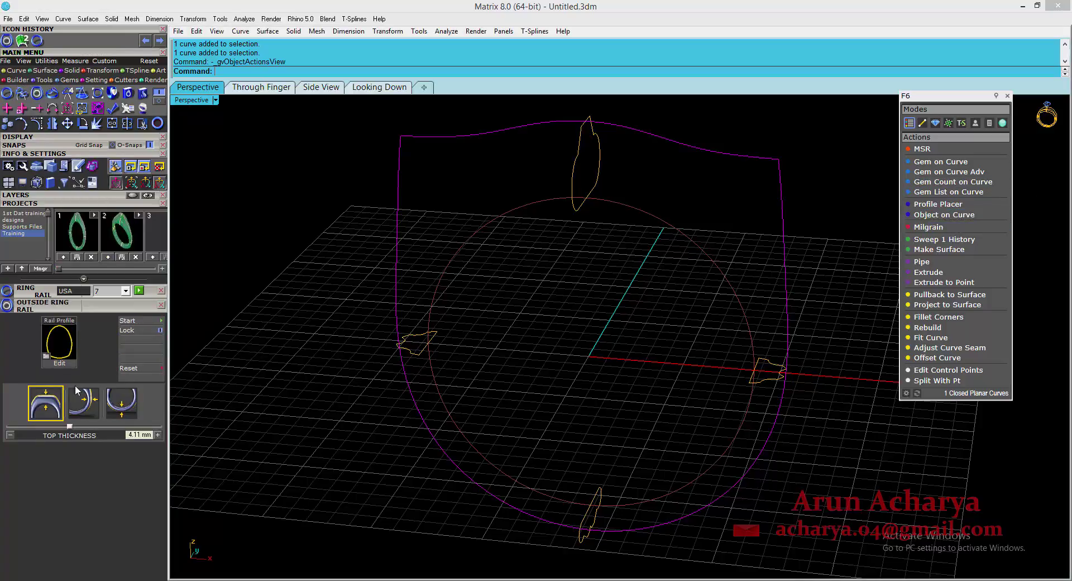
left_click(145, 318)
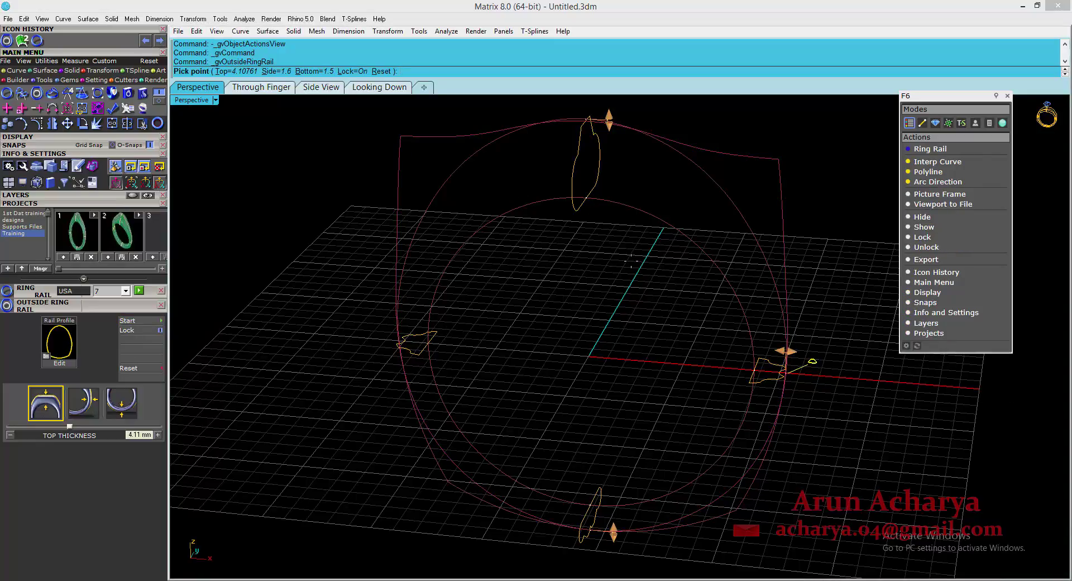
right_click(606, 263)
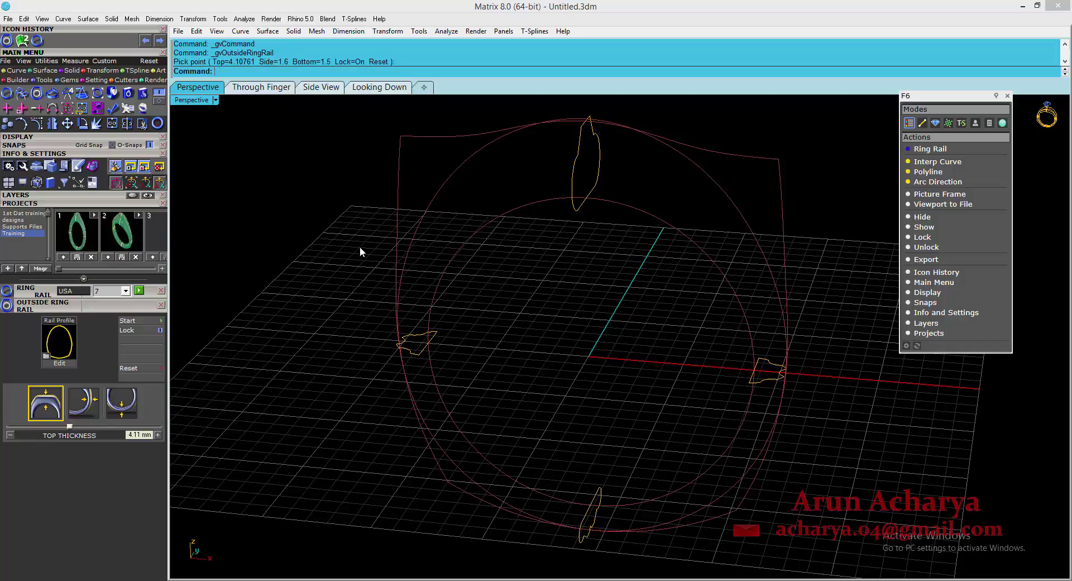
Undo and redo the new outside ring rail to compare the ring with and without it
left_click(423, 212)
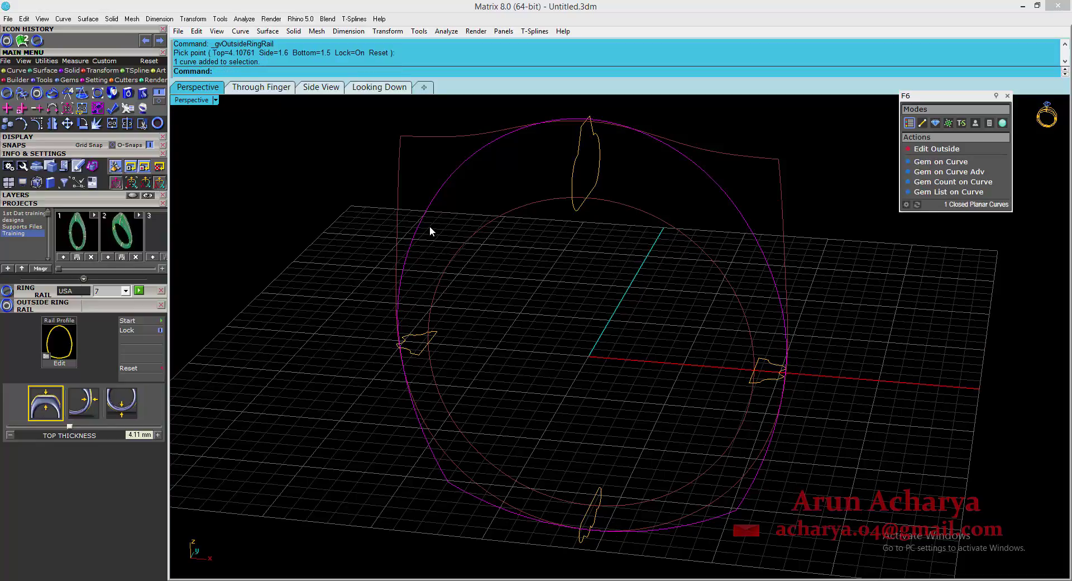
key("ctrl+z")
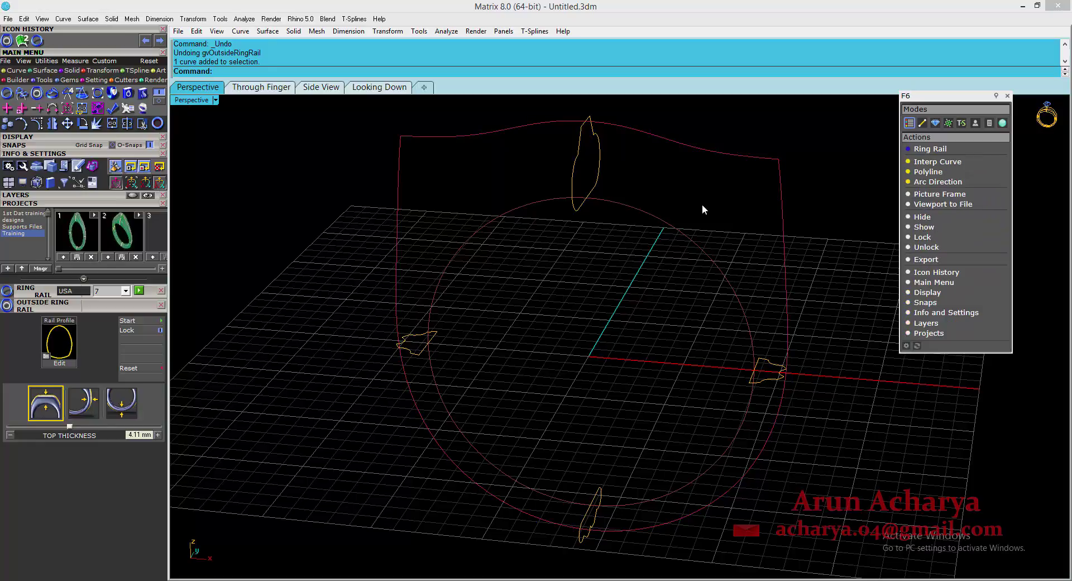
key("ctrl+y")
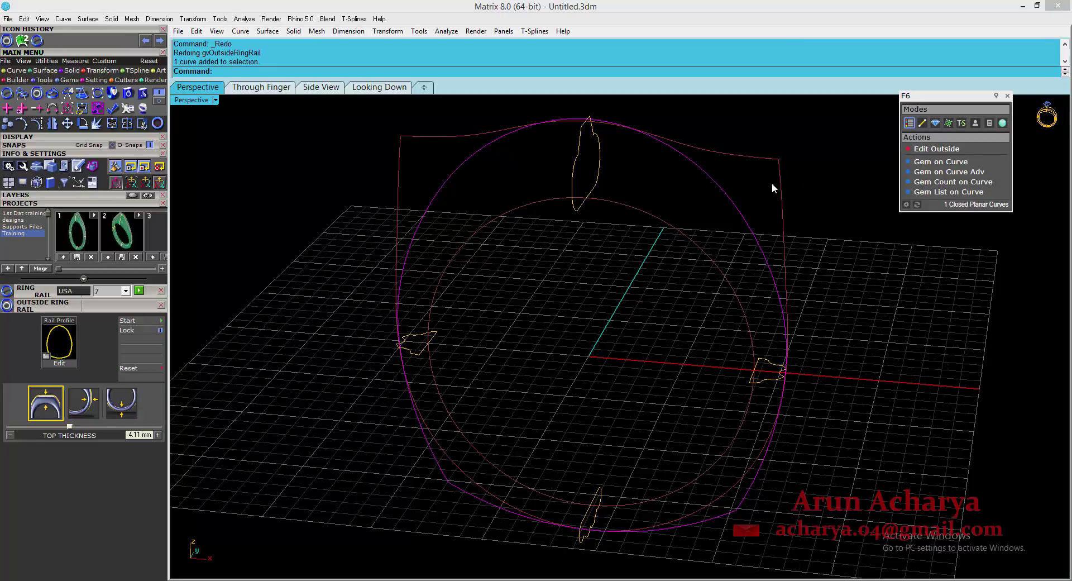
Edit the new outside ring rail and raise its top thickness to about 4.92 mm
left_click(930, 150)
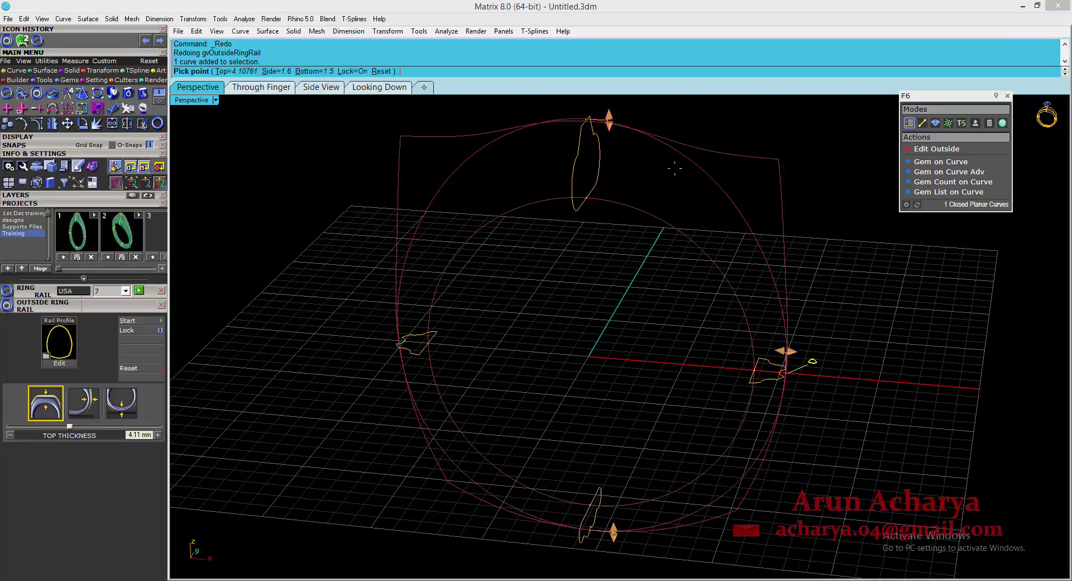
left_click_drag(609, 121, 610, 108)
scroll(613, 170, "down", 3)
mouse_move(613, 169)
right_mouse_down()
mouse_move(635, 114)
mouse_move(611, 121)
mouse_move(601, 158)
right_mouse_up()
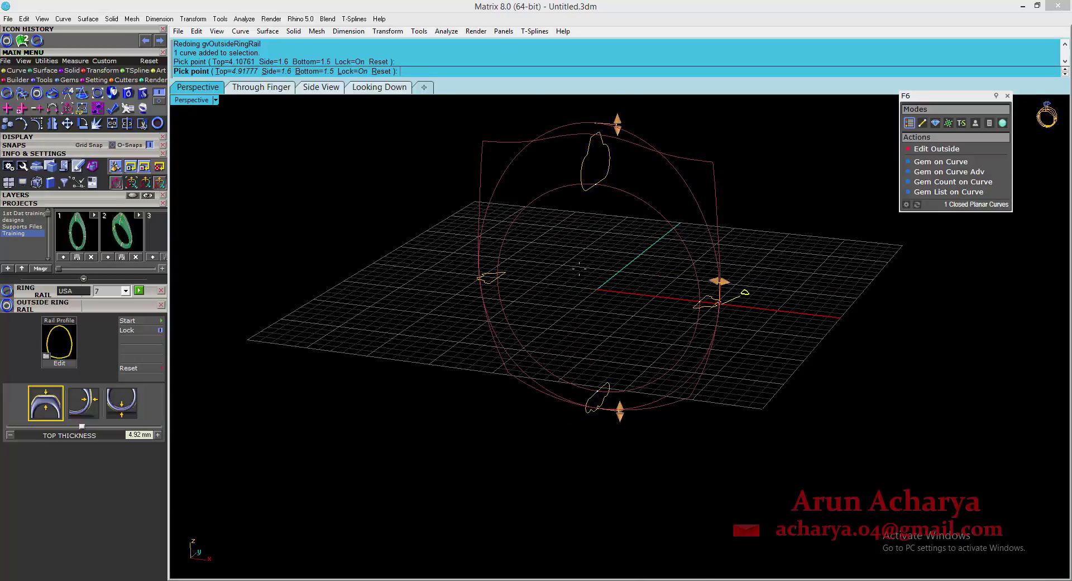
key("Return")
Compare the two outer rails and delete the old one with square shoulders
left_click(502, 169)
right_click_drag(502, 169, 540, 140)
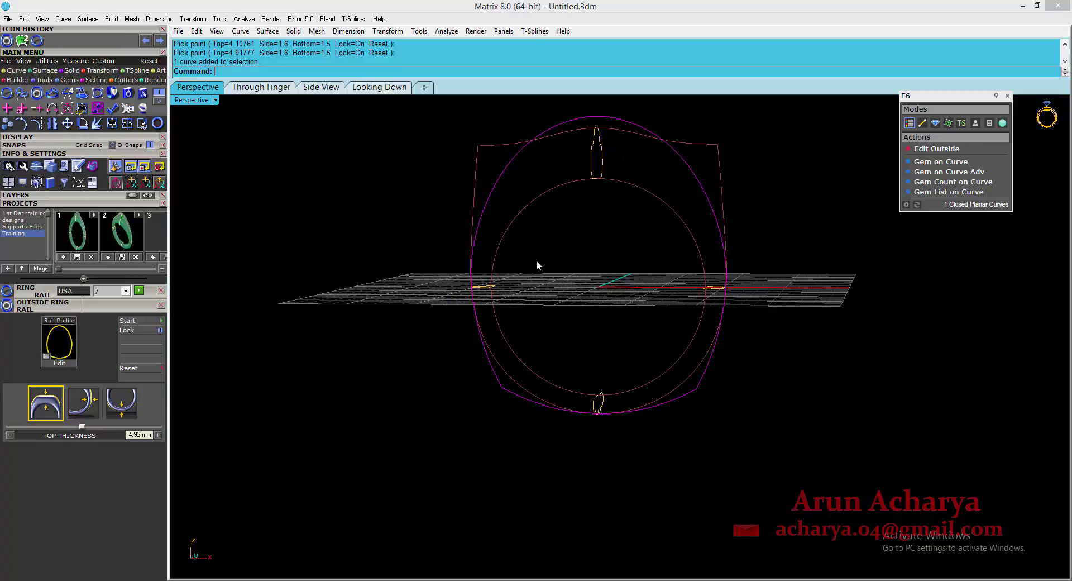
left_click_drag(705, 179, 706, 179)
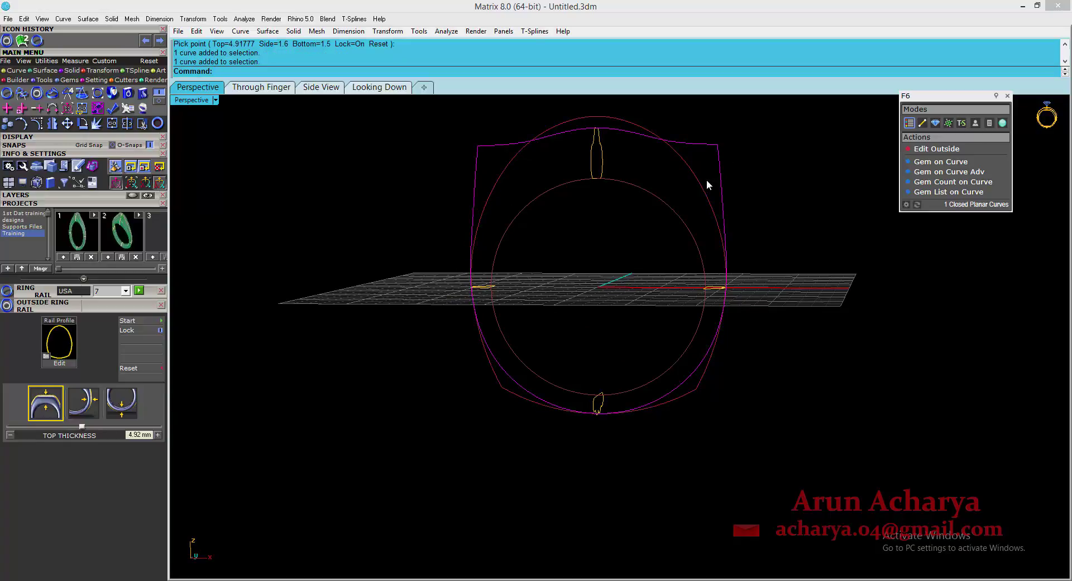
key("Delete")
Explode the remaining outside ring rail into its separate segments
right_click_drag(697, 209, 701, 219)
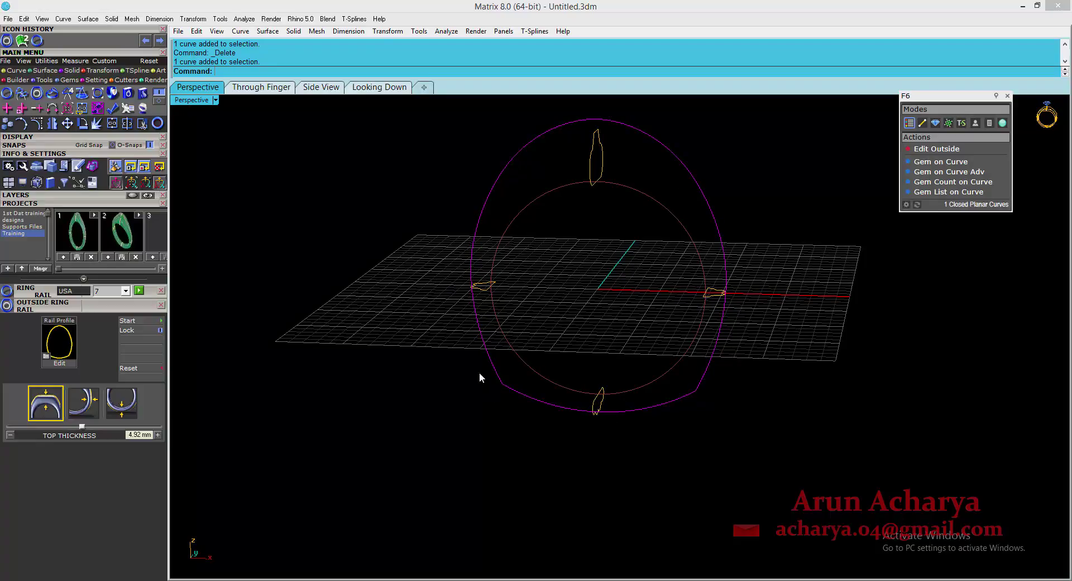
left_click(95, 126)
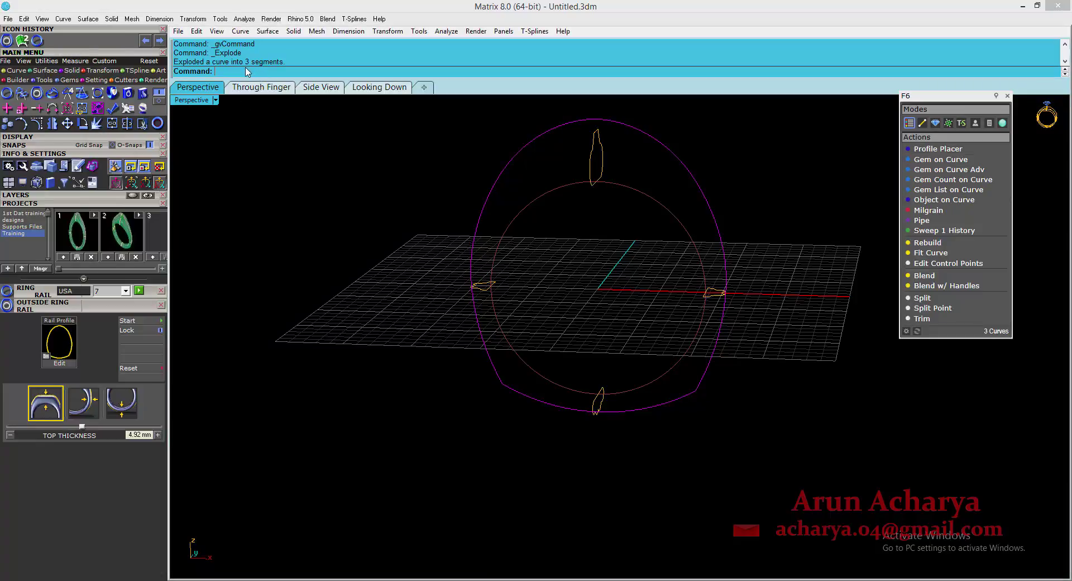
Join the two bottom segments of the outer ring rail into one curve
left_click(612, 410)
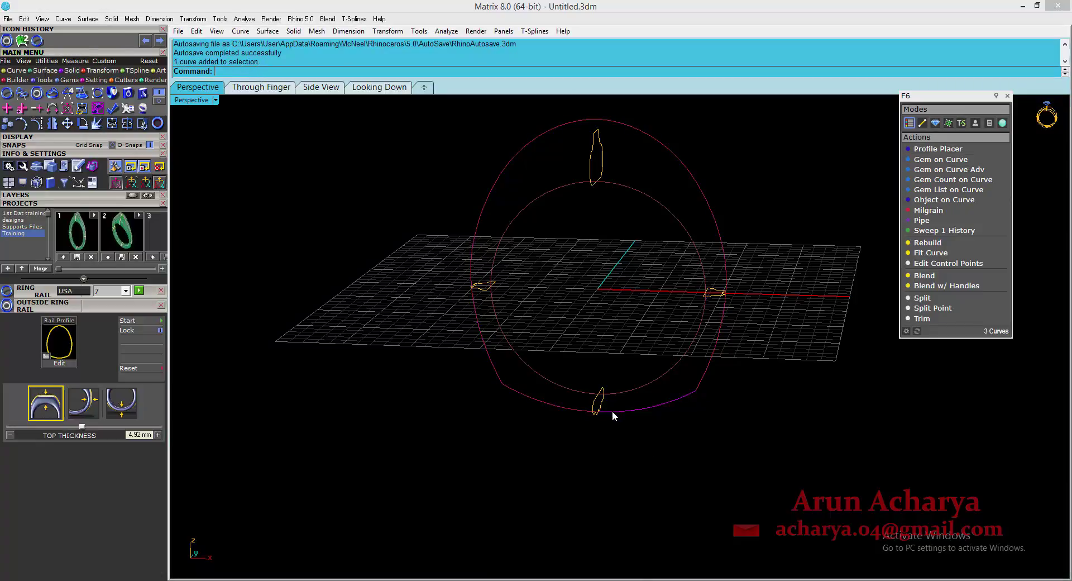
left_click(596, 407)
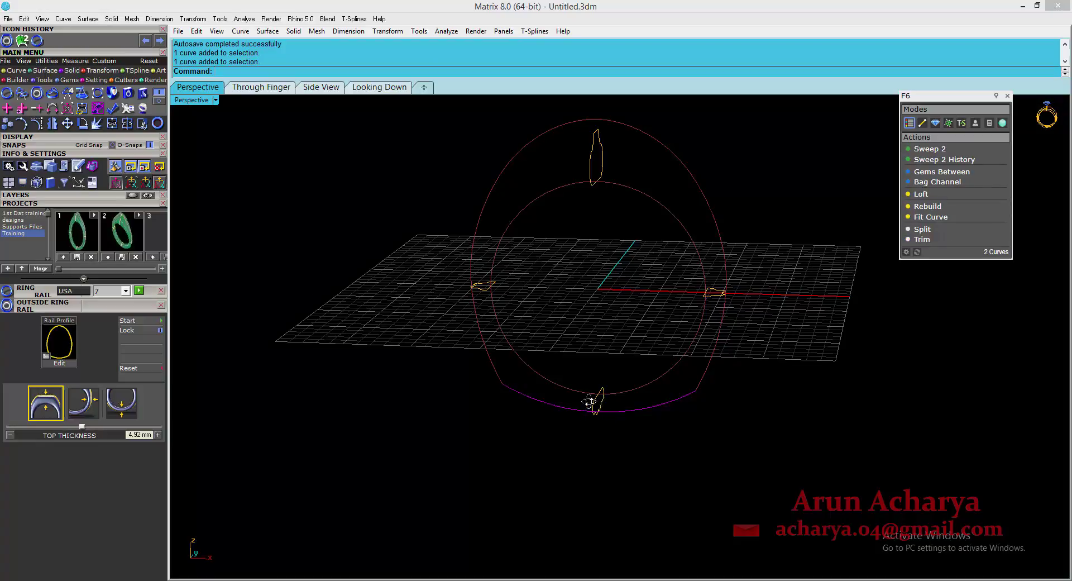
right_click_drag(589, 402, 572, 402)
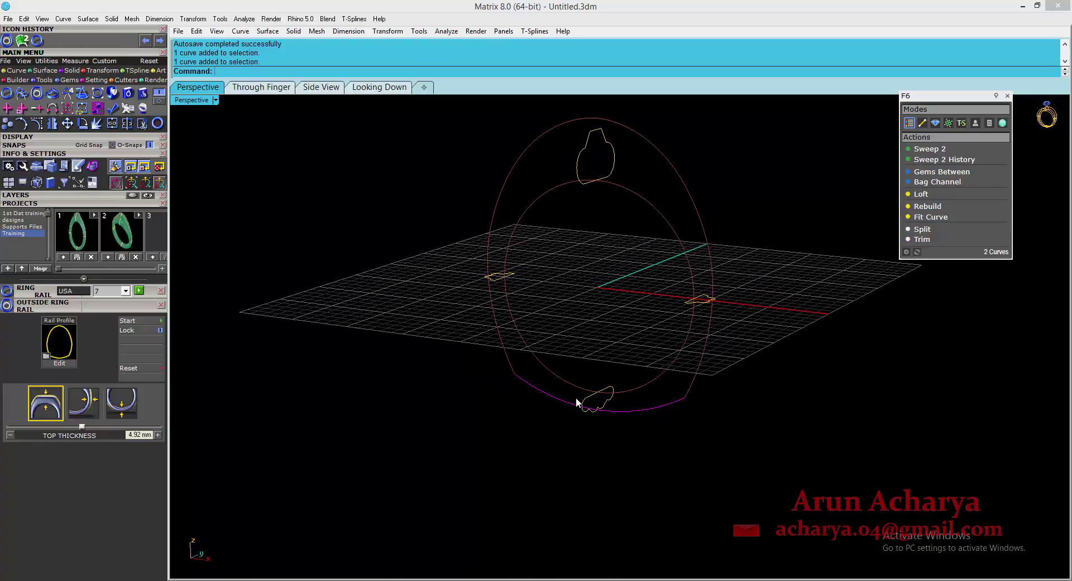
key("ctrl+j")
Rebuild the joined bottom curve with a point count of 4 and degree 3, deleting the input curve
type("Rebuild")
key("Return")
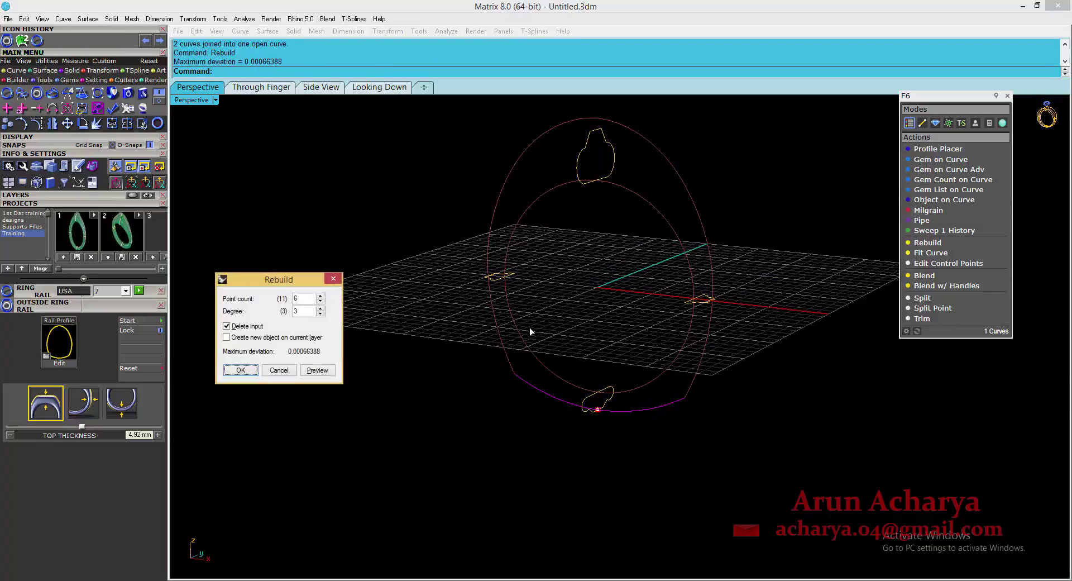
double_click(297, 298)
type("3")
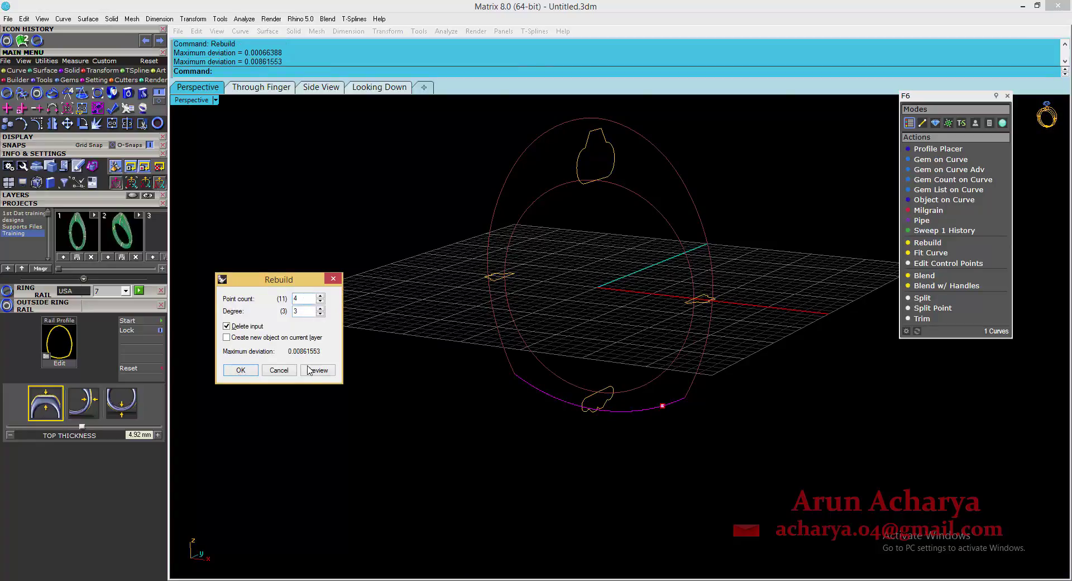
left_click(317, 370)
left_click(241, 370)
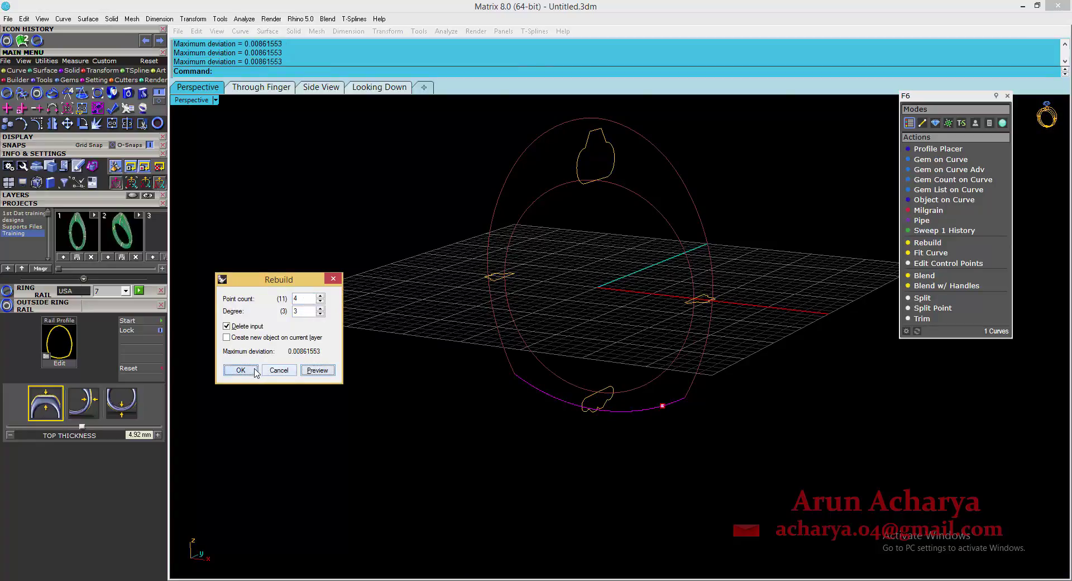
Rebuild the upper curve of the outer ring rail with a point count of 12 and degree 3
left_click(504, 352)
key("Return")
double_click(300, 299)
type("4")
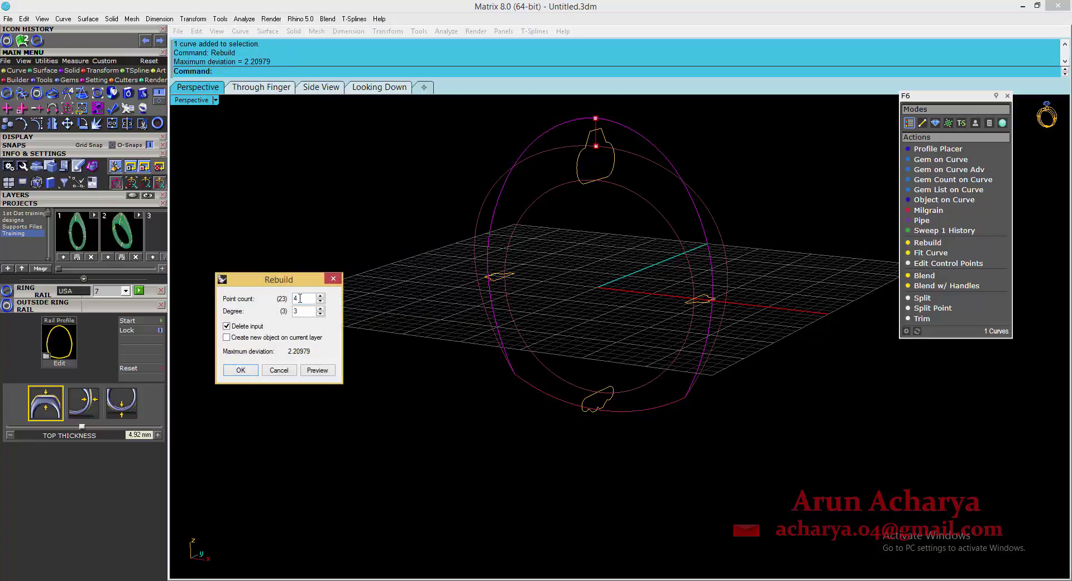
double_click(300, 298)
type("12")
key("Return")
left_click_drag(309, 281, 306, 247)
right_click_drag(687, 360, 744, 316)
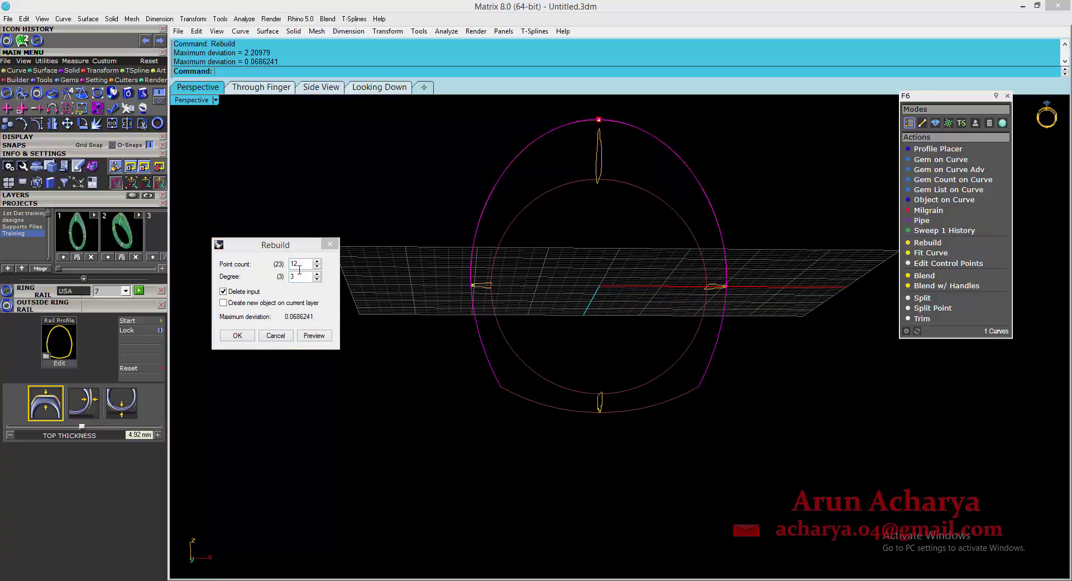
left_click(237, 335)
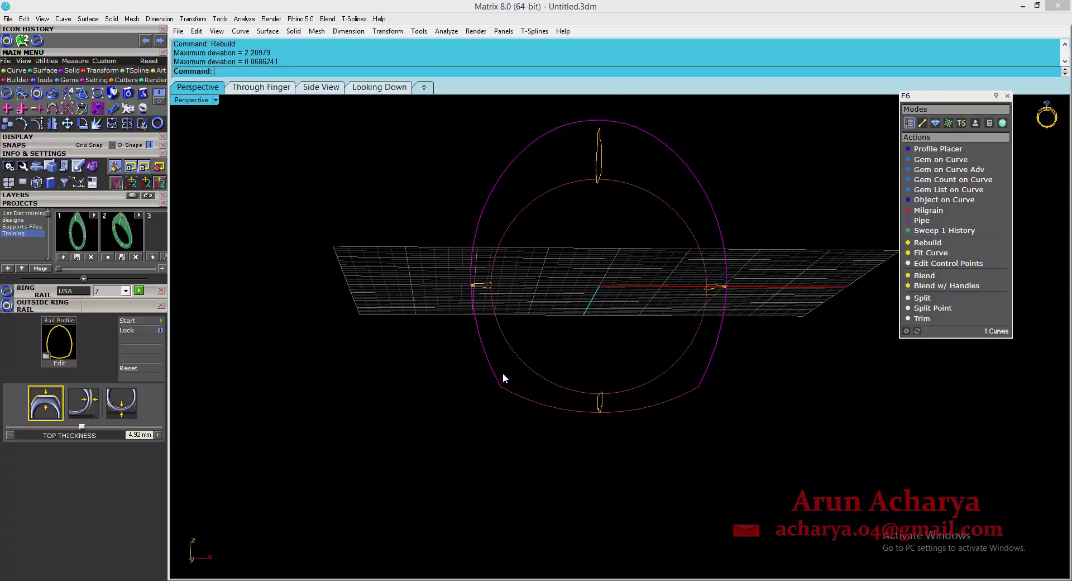
Join the rebuilt upper and bottom curves into one closed outer rail
right_click_drag(501, 368, 504, 391)
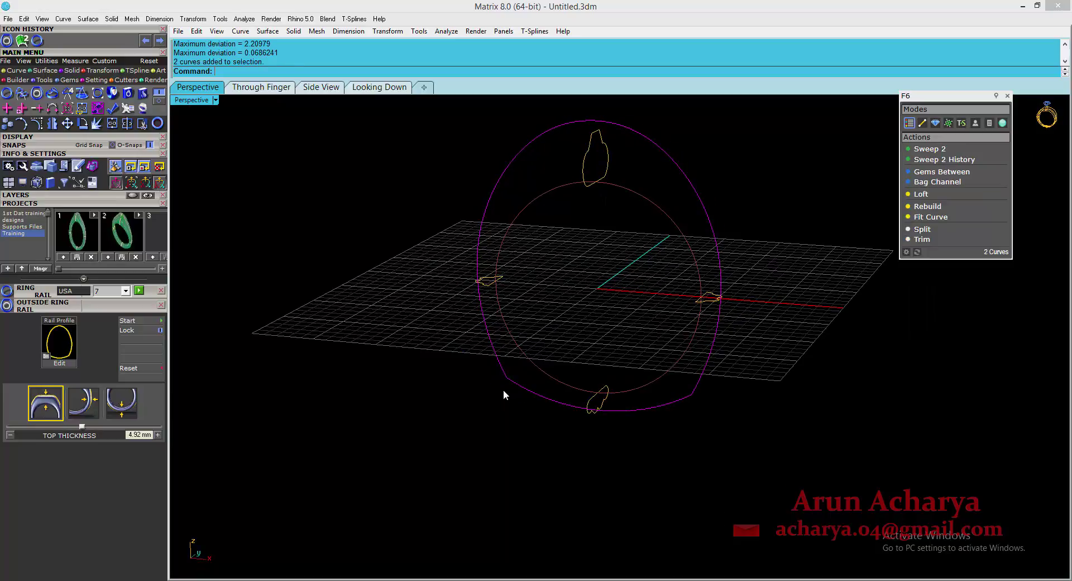
key("ctrl+j")
scroll(461, 243, "up", 5)
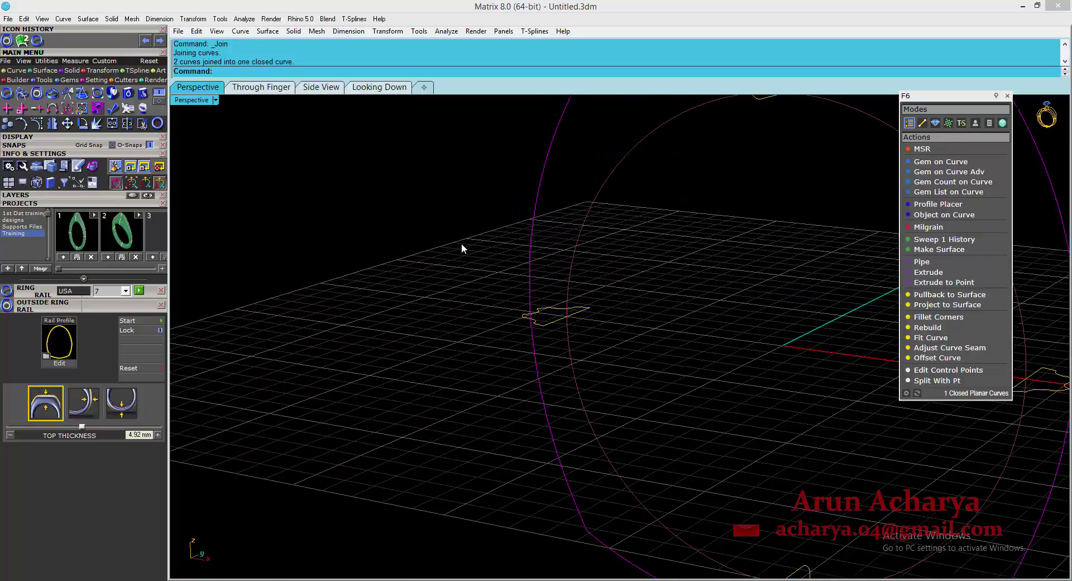
scroll(461, 243, "down", 8)
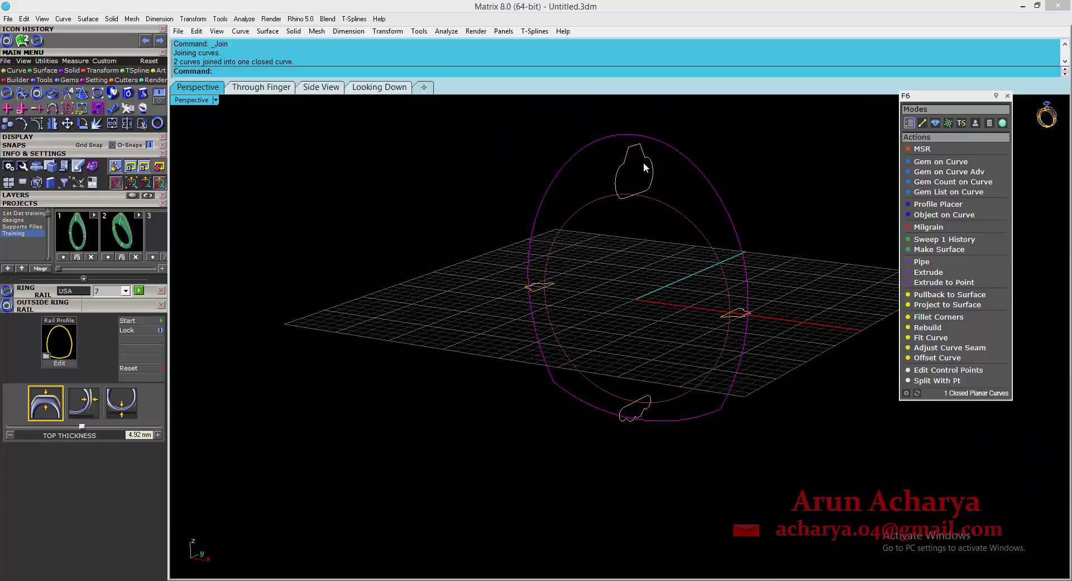
Reopen the top profile for editing, with the inner ring curve as its rail and the outer ring curve as its second rail
left_click(645, 163)
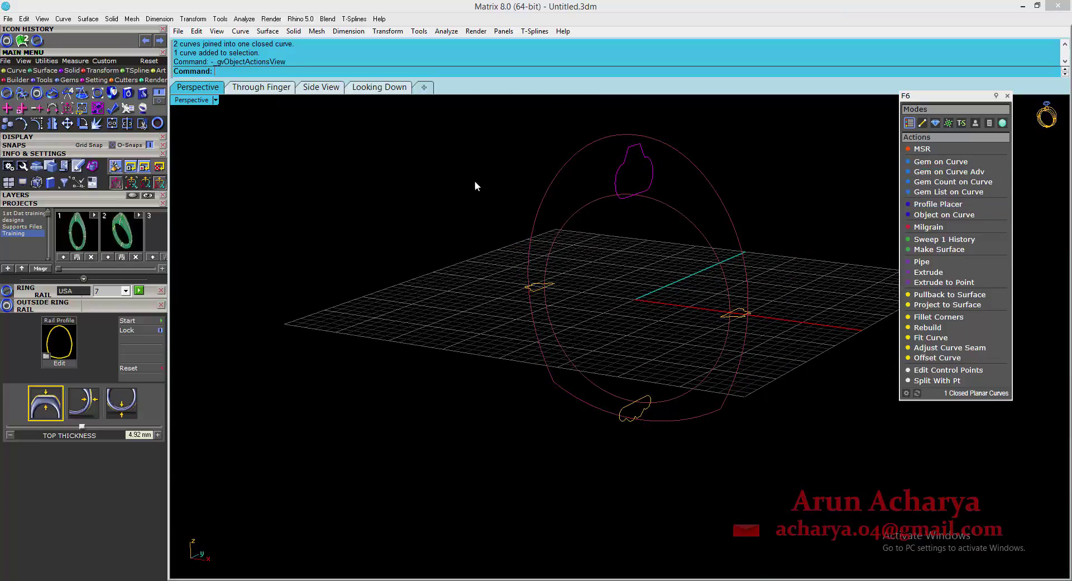
left_click(918, 149)
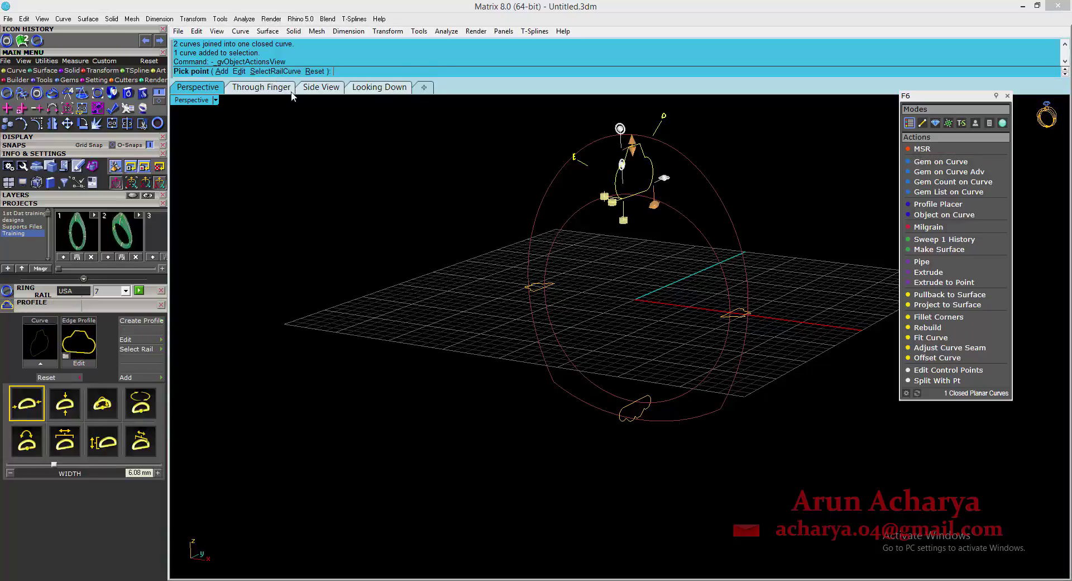
left_click(287, 72)
left_click(641, 193)
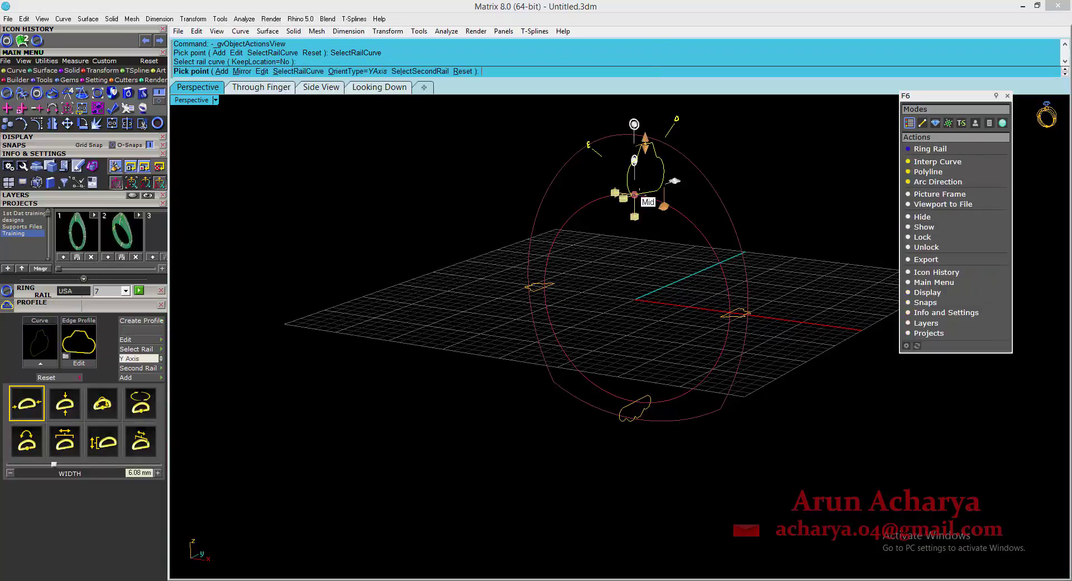
left_click(420, 72)
left_click(654, 144)
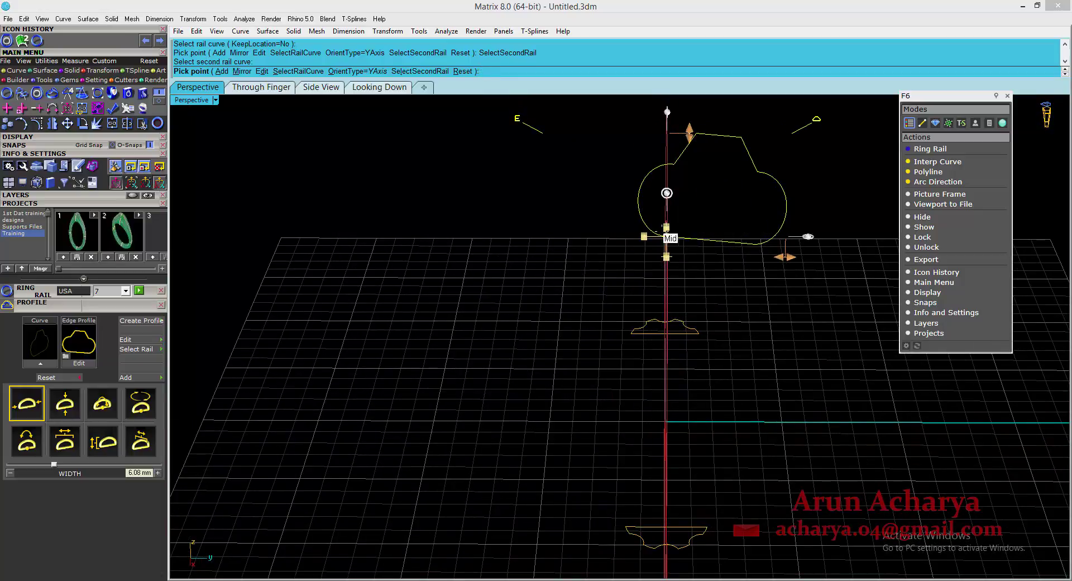
right_click_drag(670, 232, 416, 169)
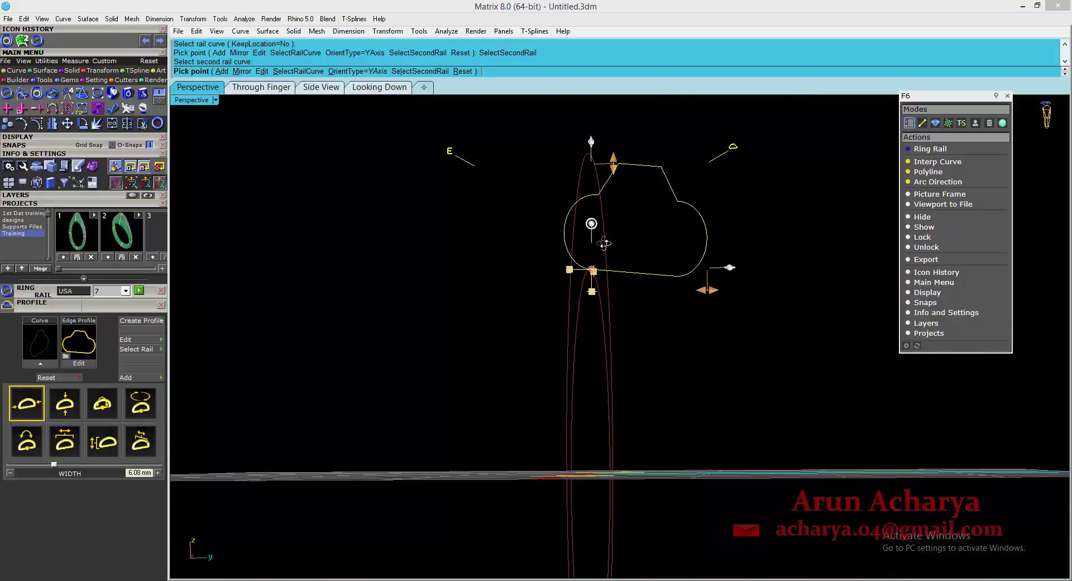
right_click_drag(603, 243, 697, 207)
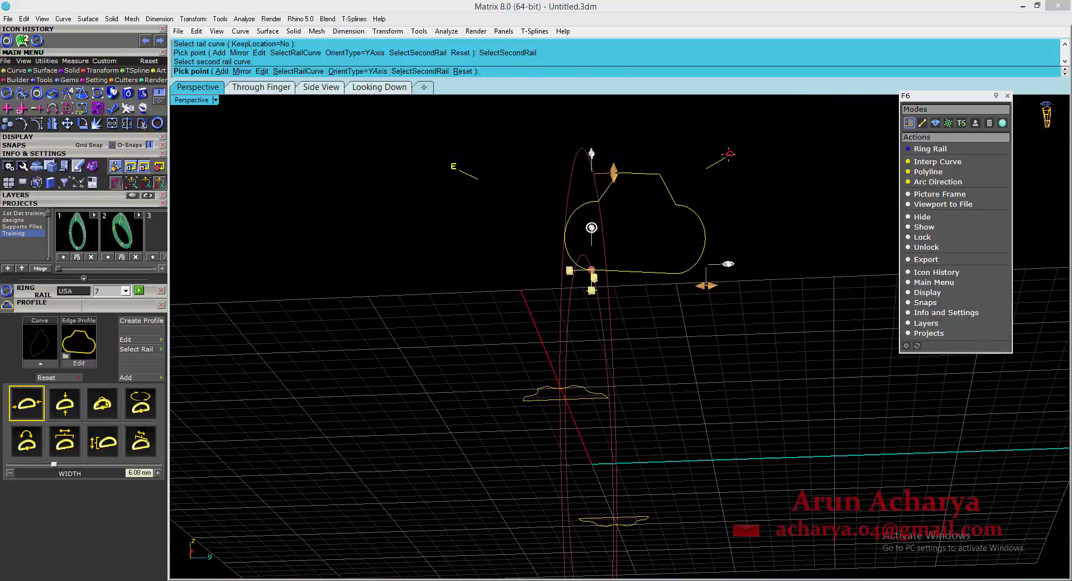
left_click(78, 341)
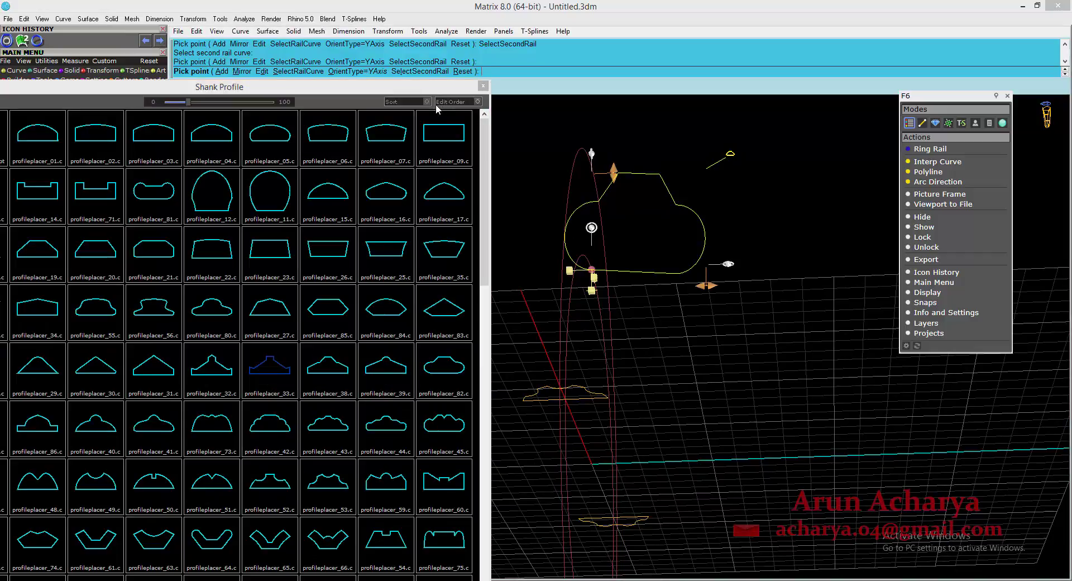
left_click(483, 85)
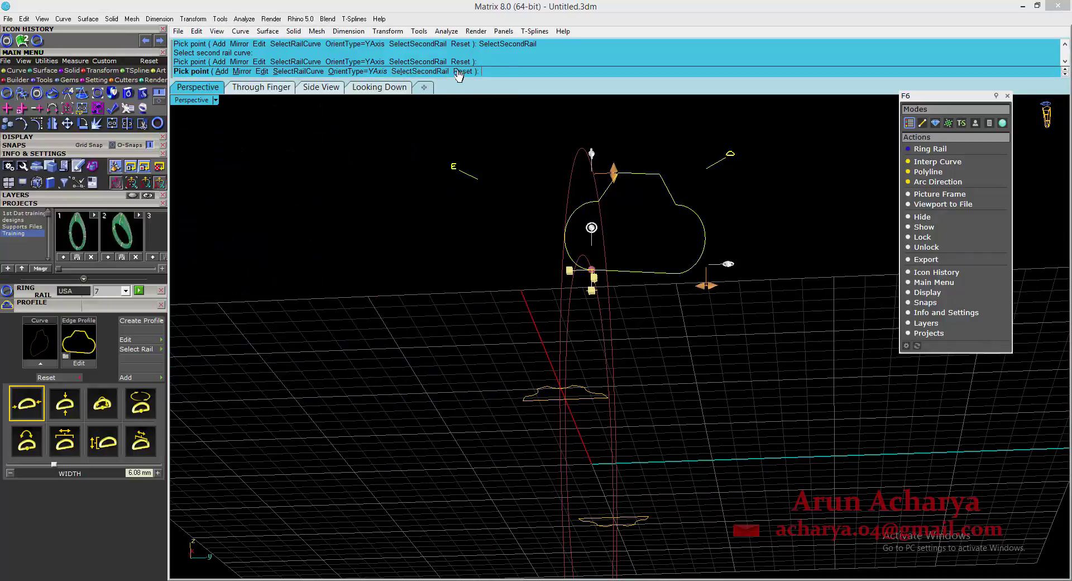
left_click(262, 71)
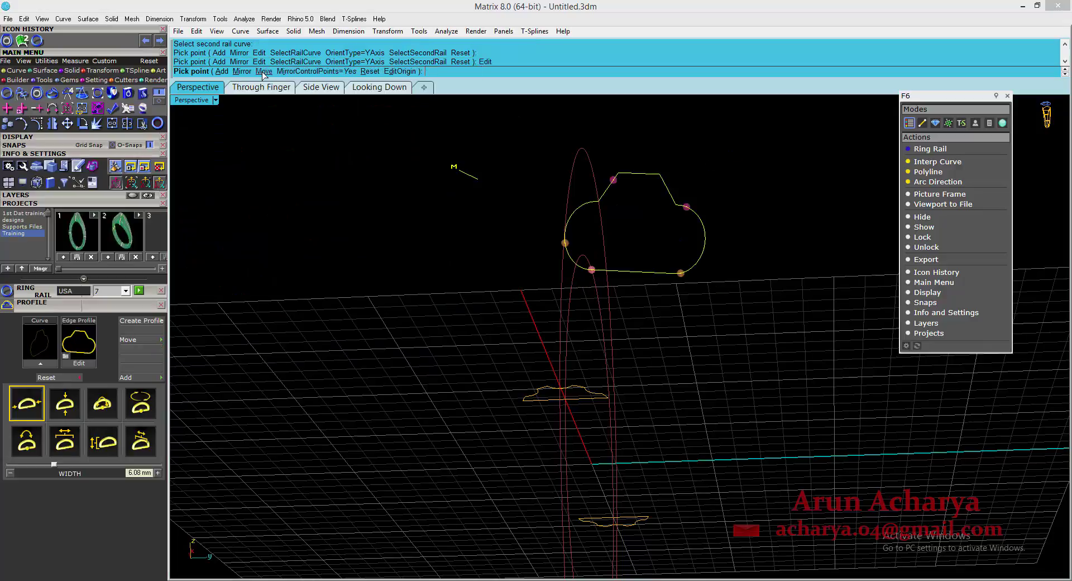
mouse_move(592, 269)
left_mouse_down()
mouse_move(586, 253)
mouse_move(594, 268)
left_mouse_up()
scroll(616, 199, "up", 2)
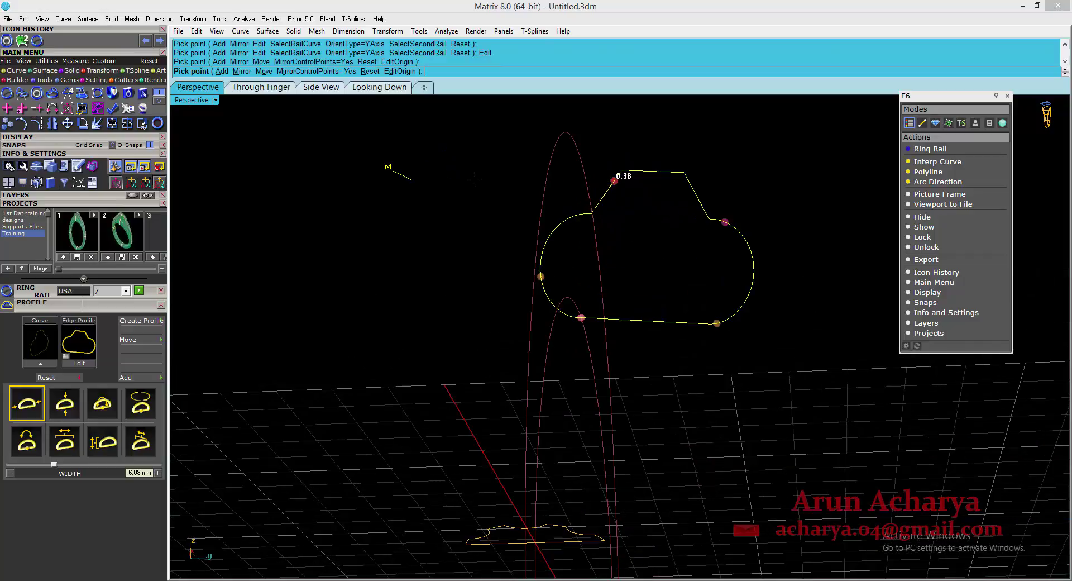
right_click(389, 166)
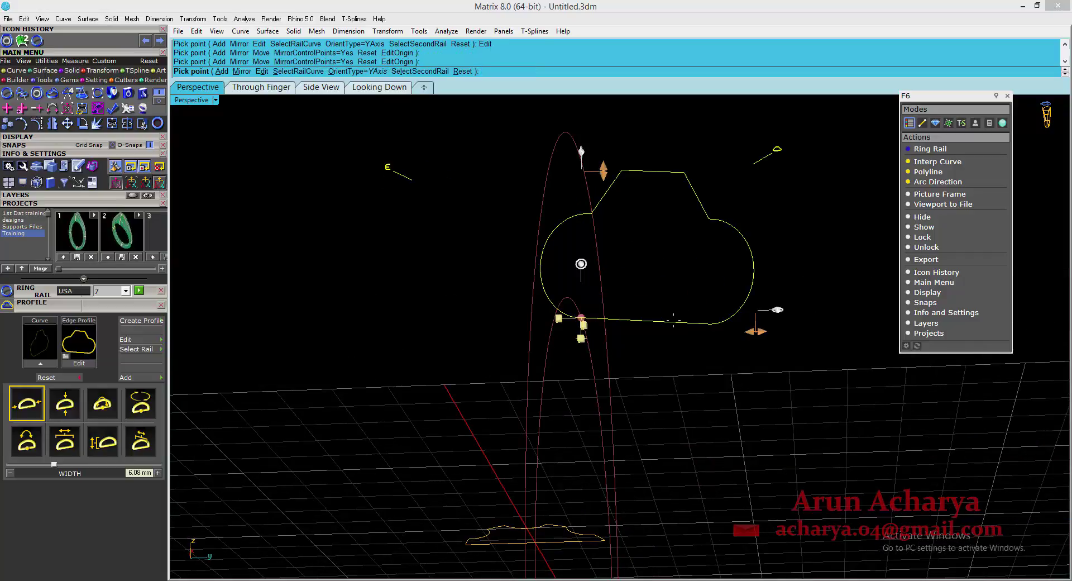
left_click_drag(581, 317, 575, 308)
right_click_drag(373, 215, 371, 223)
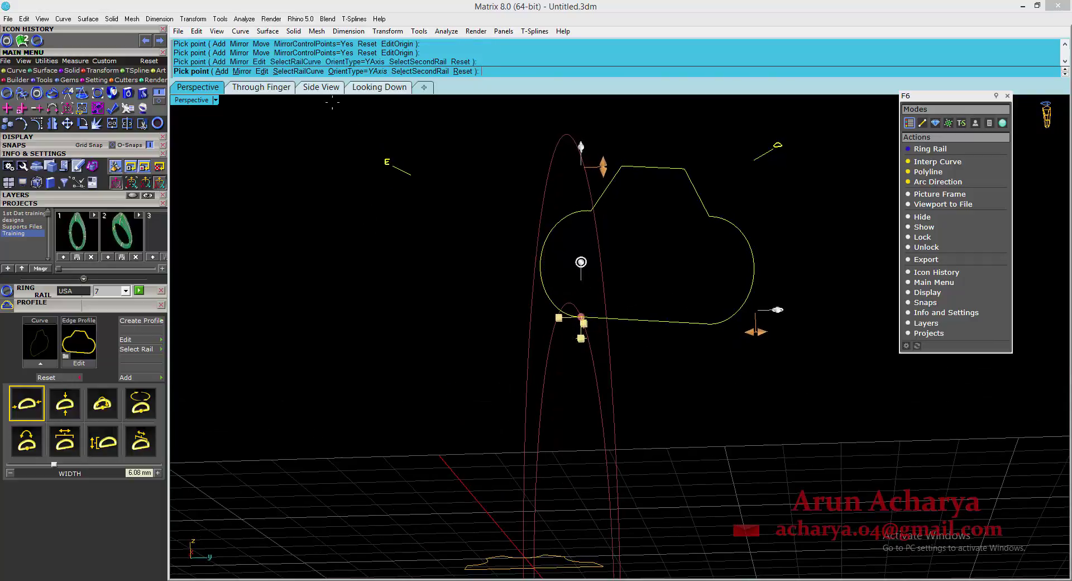
Edit the top profile's origin, placing it at the midpoint of the profile's flat base line
left_click(262, 74)
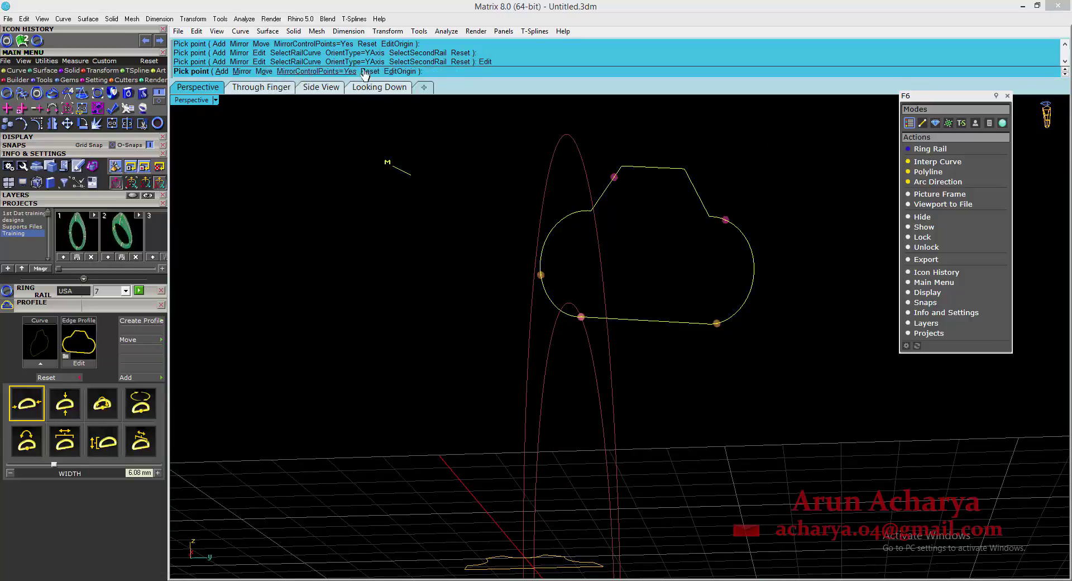
left_click(397, 72)
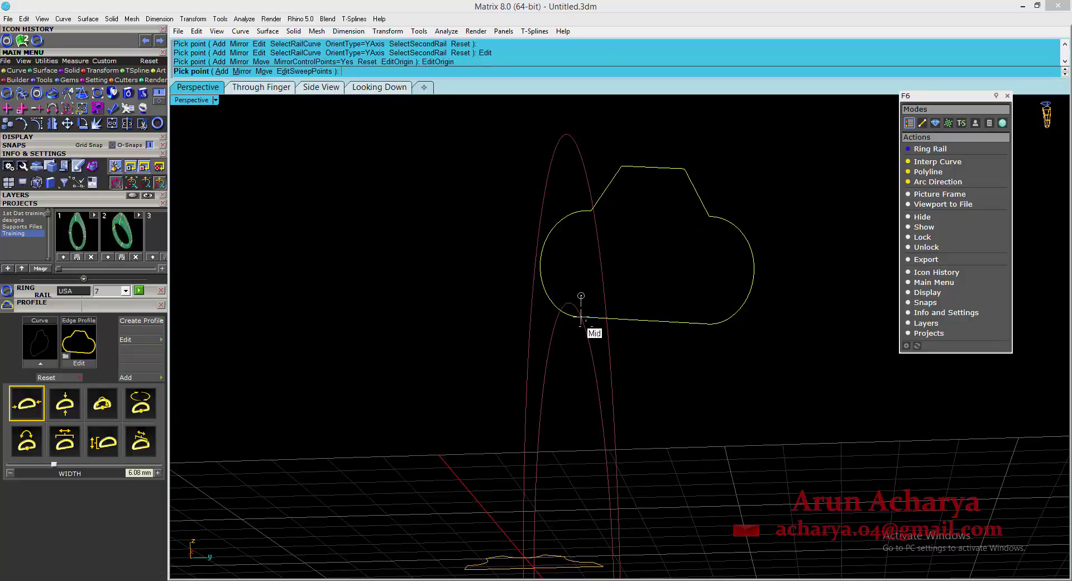
left_click(643, 321)
right_click_drag(659, 361, 631, 393)
right_click(634, 366)
Reopen the top profile and centre it on the inner rail's top midpoint with an X offset of 0 mm
double_click(649, 315)
left_click_drag(599, 314, 573, 315)
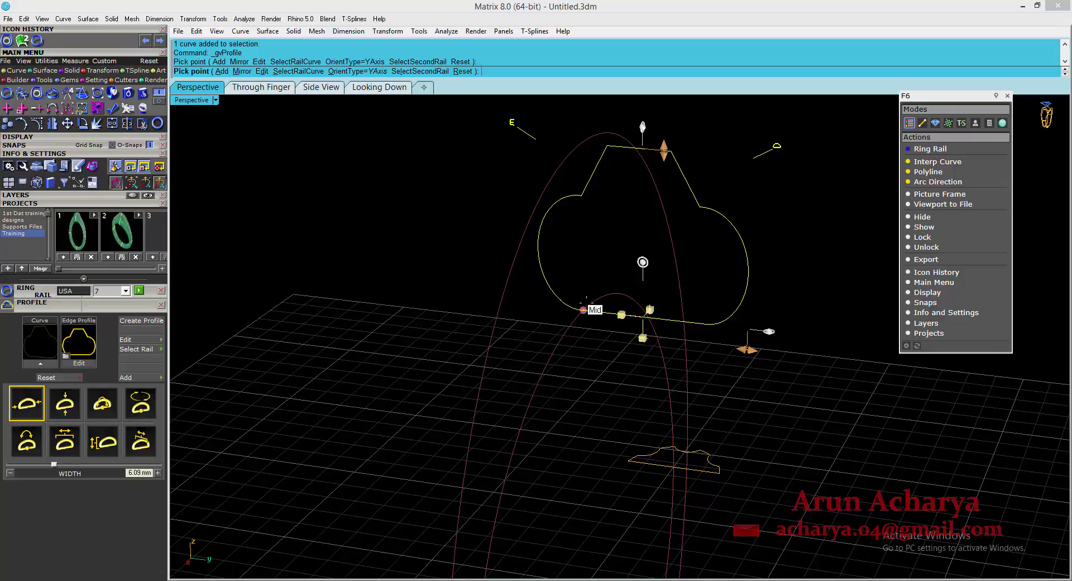
left_click_drag(642, 335, 583, 328)
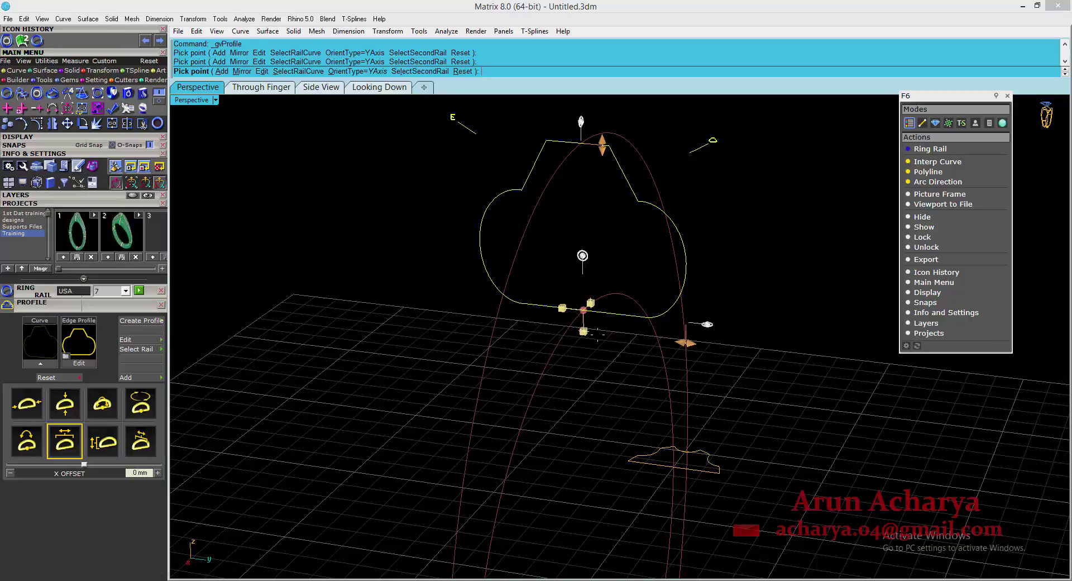
right_click_drag(596, 333, 695, 294)
key("Return")
left_click(715, 251)
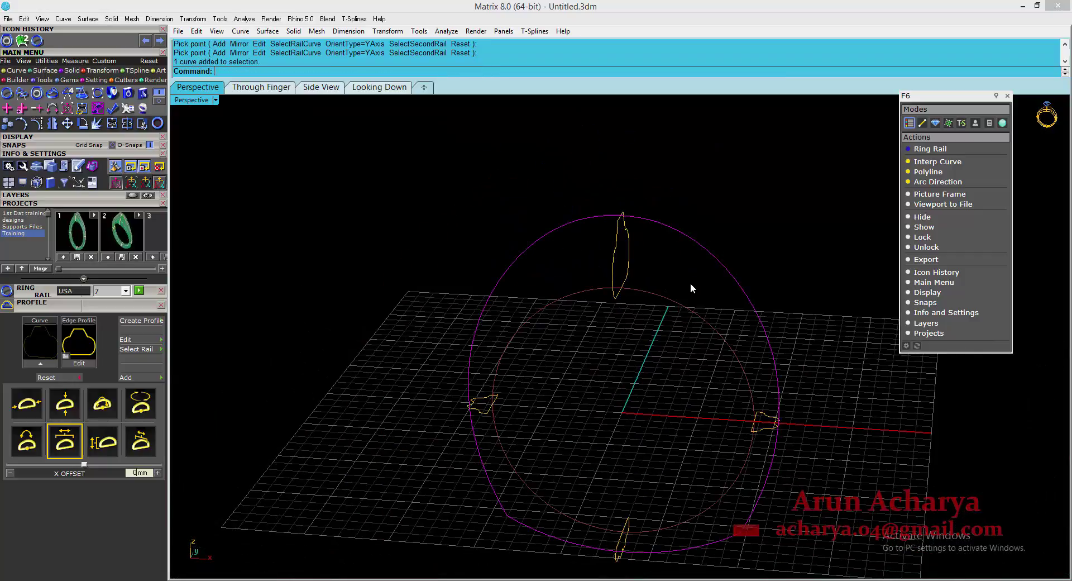
left_click(335, 296)
right_click(381, 199)
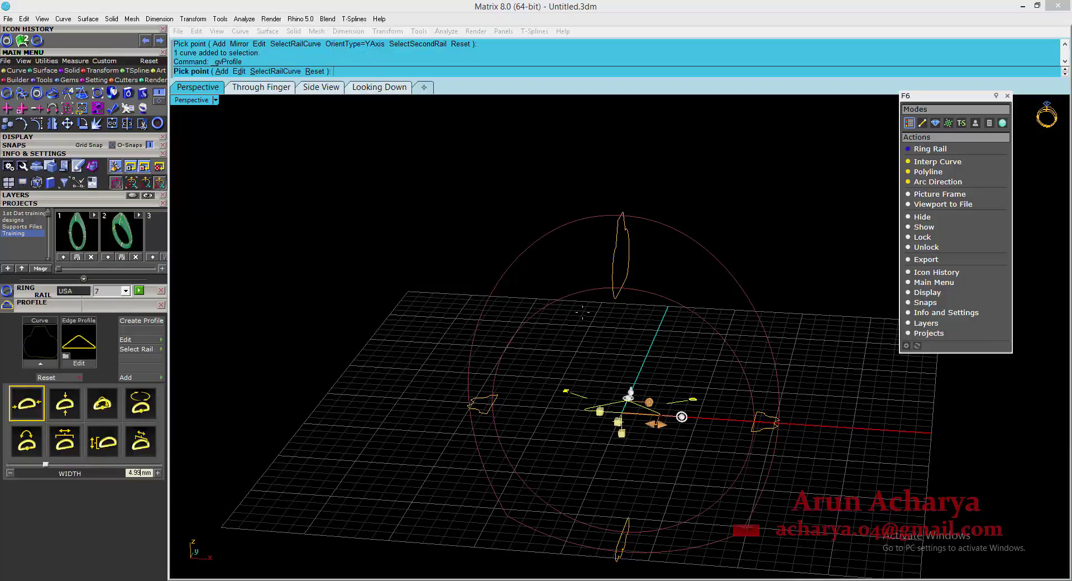
key("Delete")
left_click(601, 430)
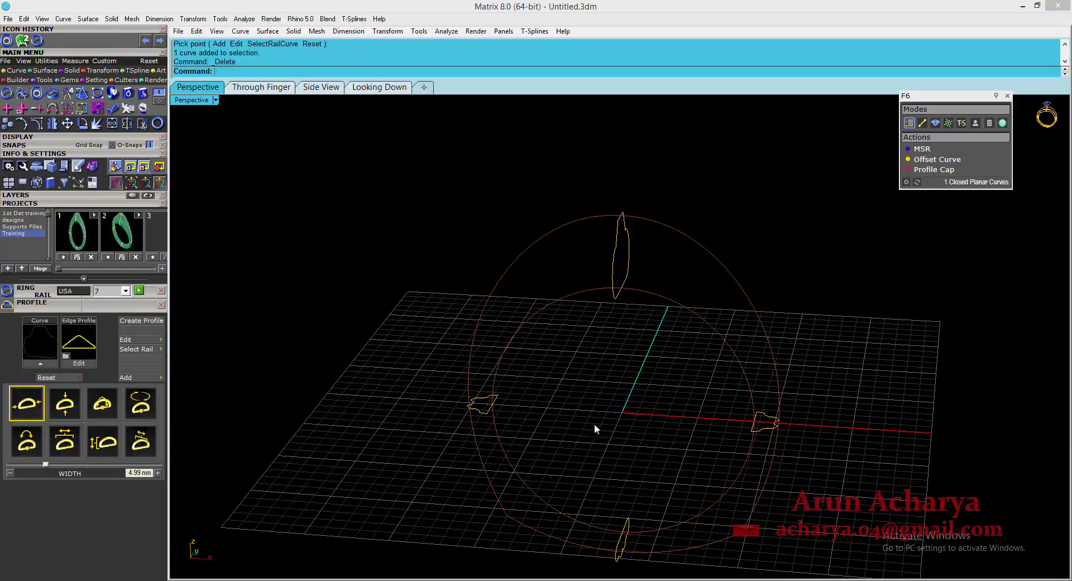
key("Escape")
Create an outside ring rail with a 4.92 mm top, 1.6 mm side and 1.5 mm bottom thickness
left_click(161, 306)
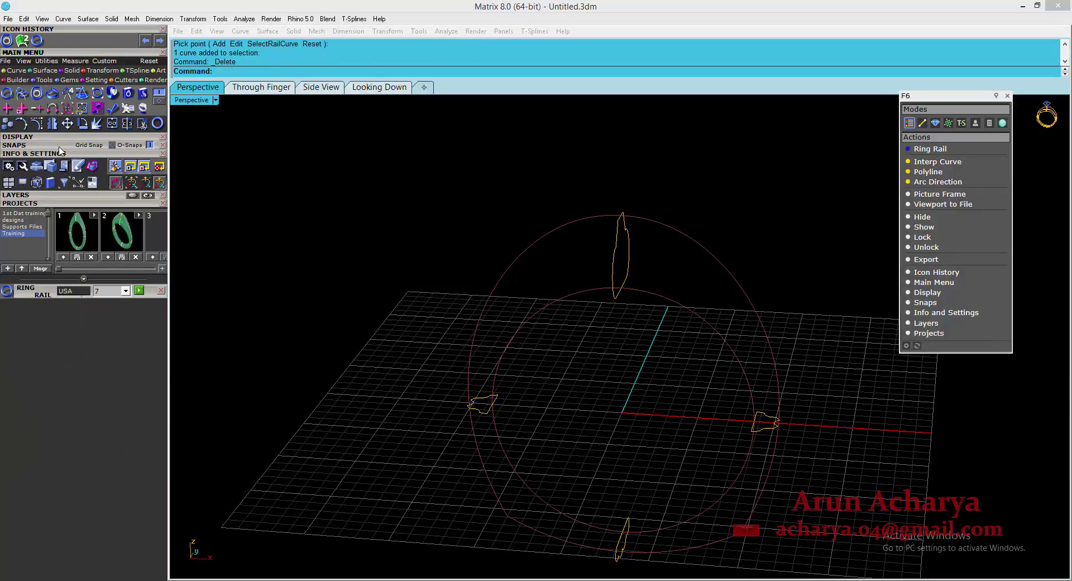
left_click(37, 93)
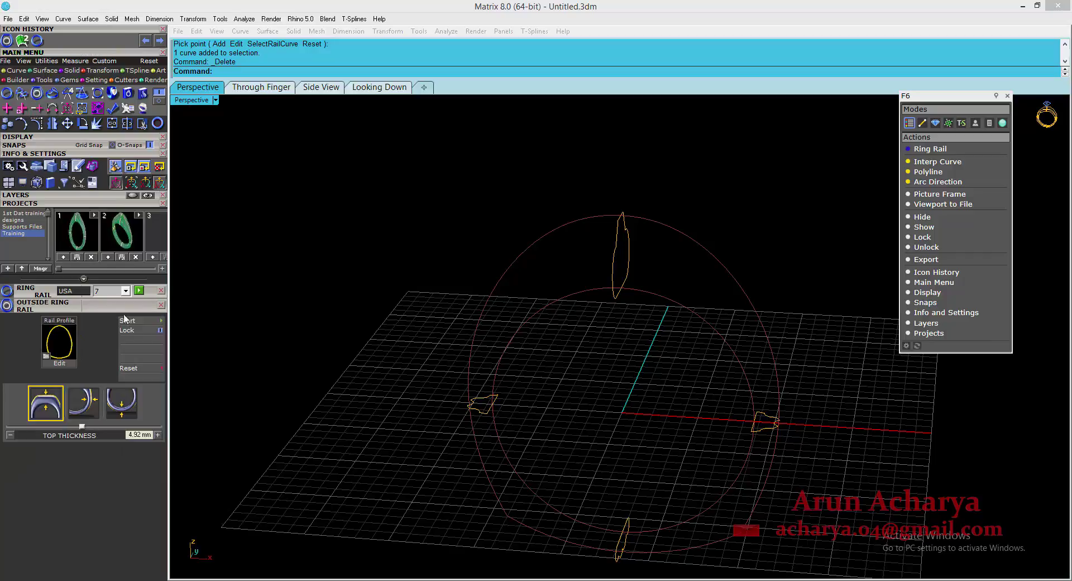
left_click(146, 321)
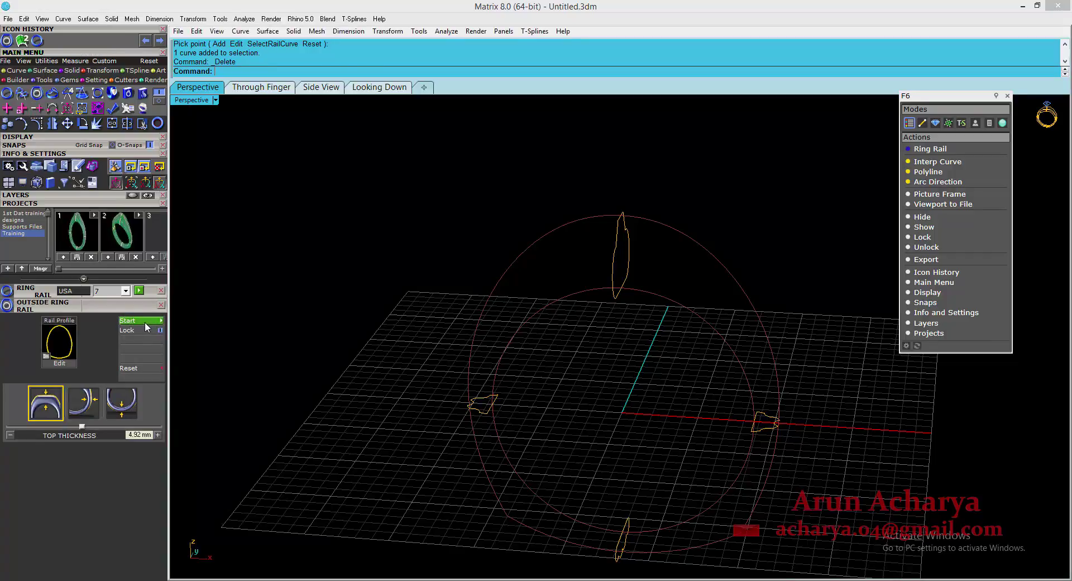
right_click_drag(603, 316, 561, 342)
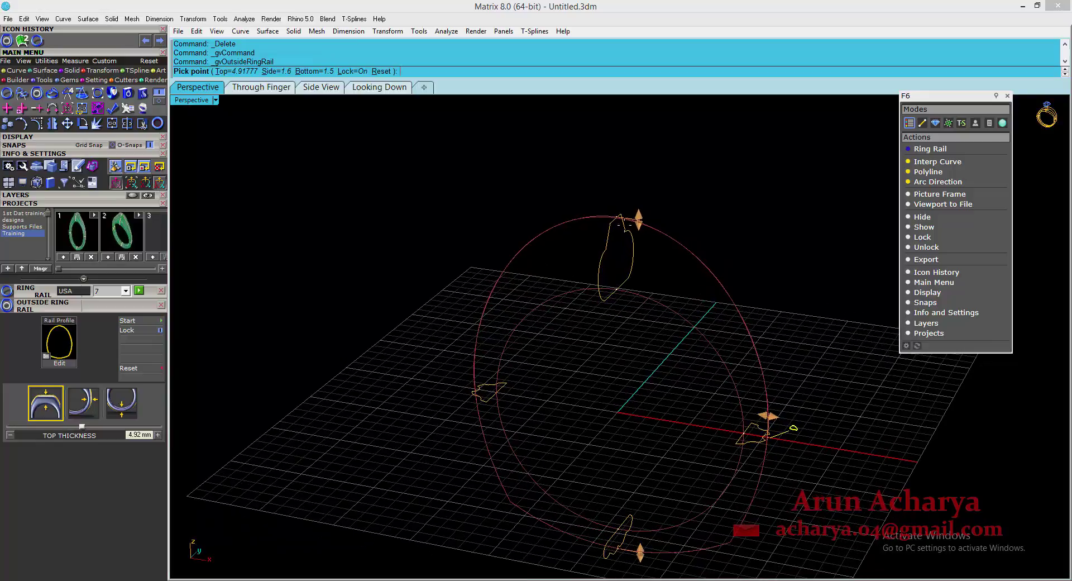
scroll(643, 225, "up", 4)
scroll(605, 232, "down", 4)
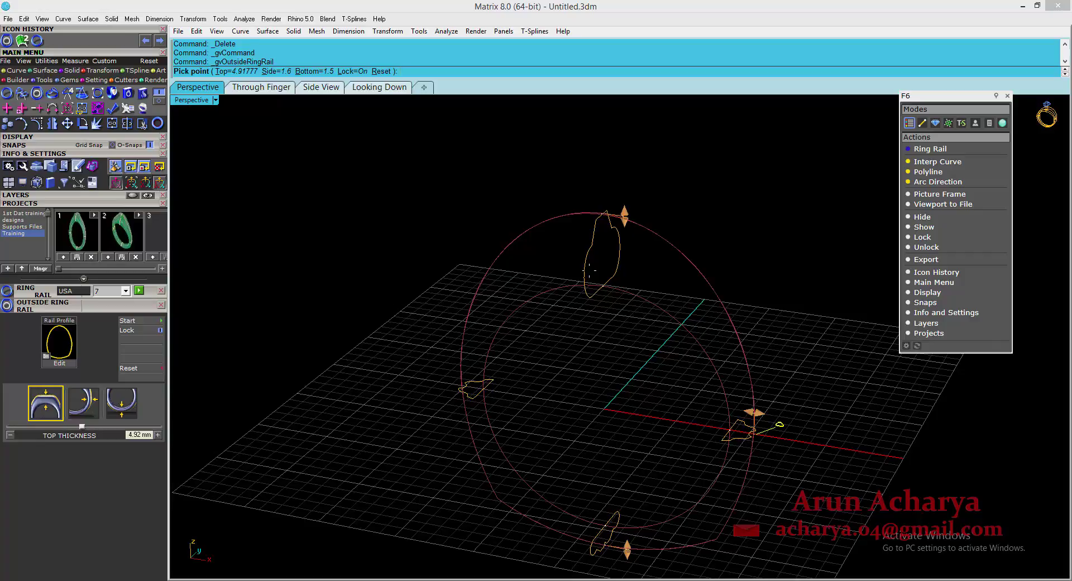
right_click(589, 271)
Undo the new outside ring rail and assign the original outer rail curve to the User 01 layer
scroll(617, 216, "up", 8)
left_click(615, 217)
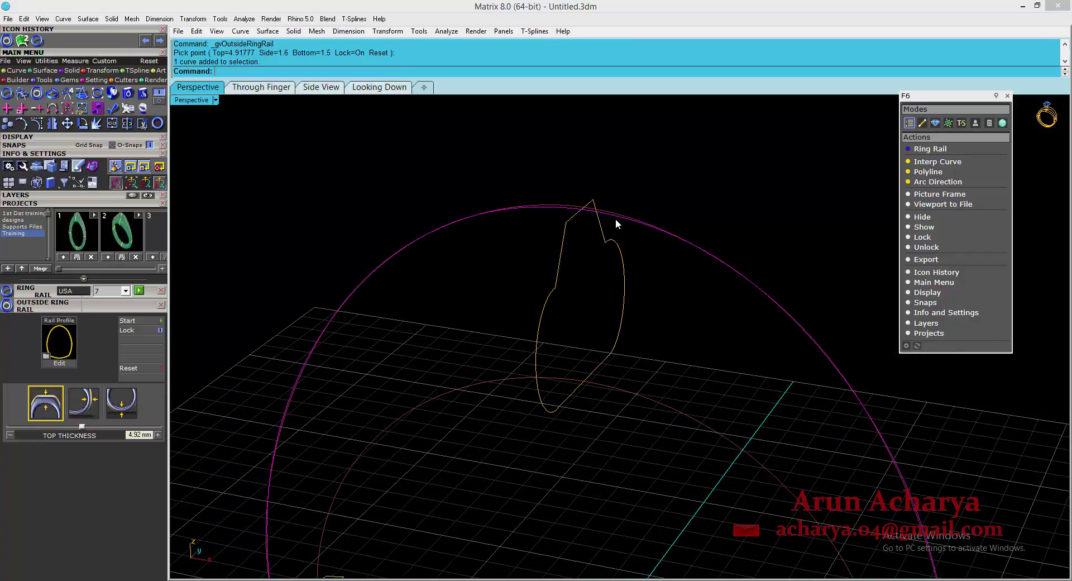
key("ctrl+z")
scroll(608, 218, "up", 4)
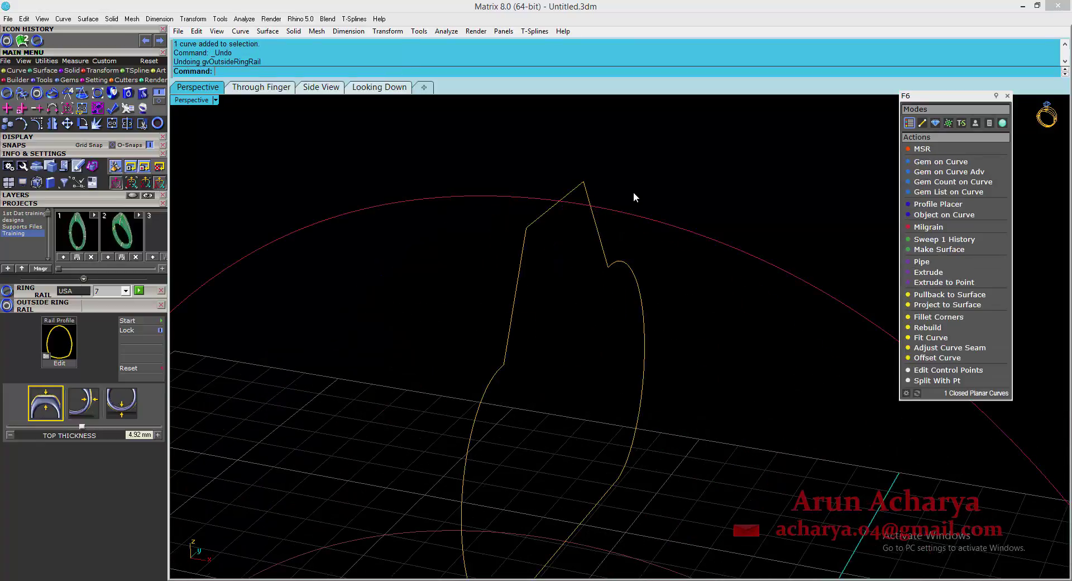
left_click(614, 209)
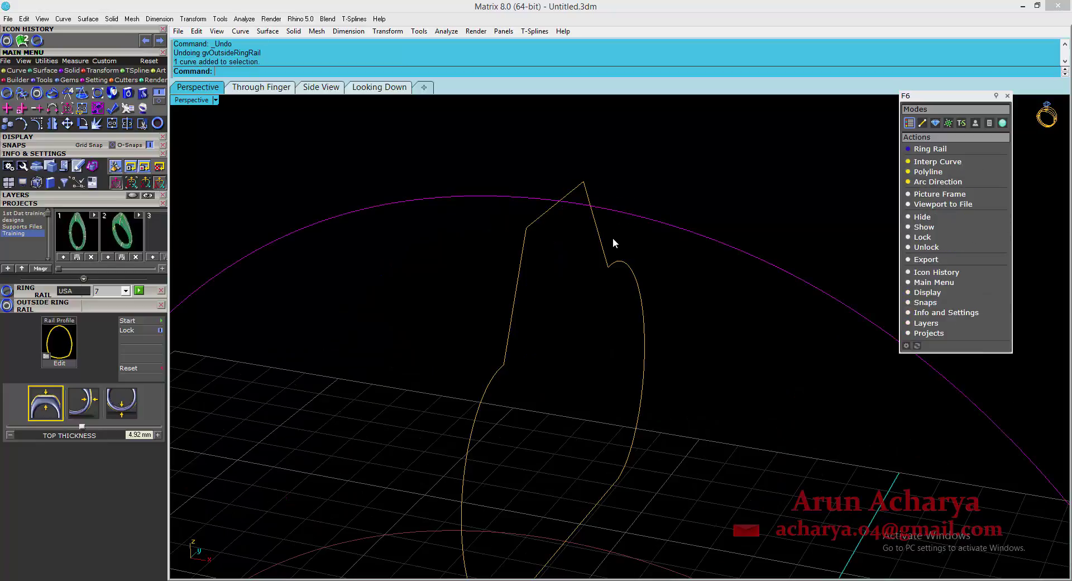
left_click(36, 196)
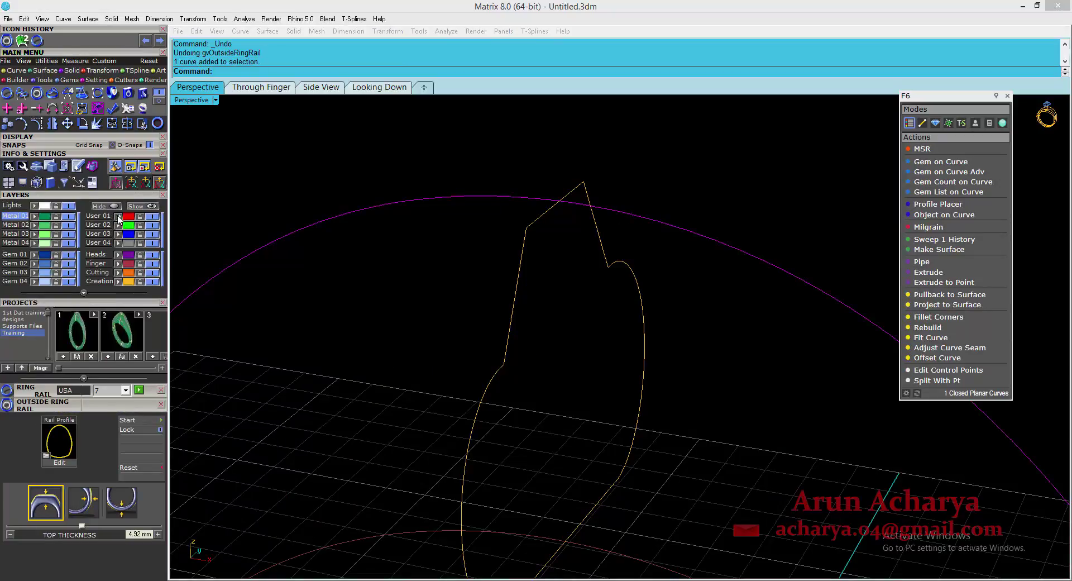
left_click(280, 289)
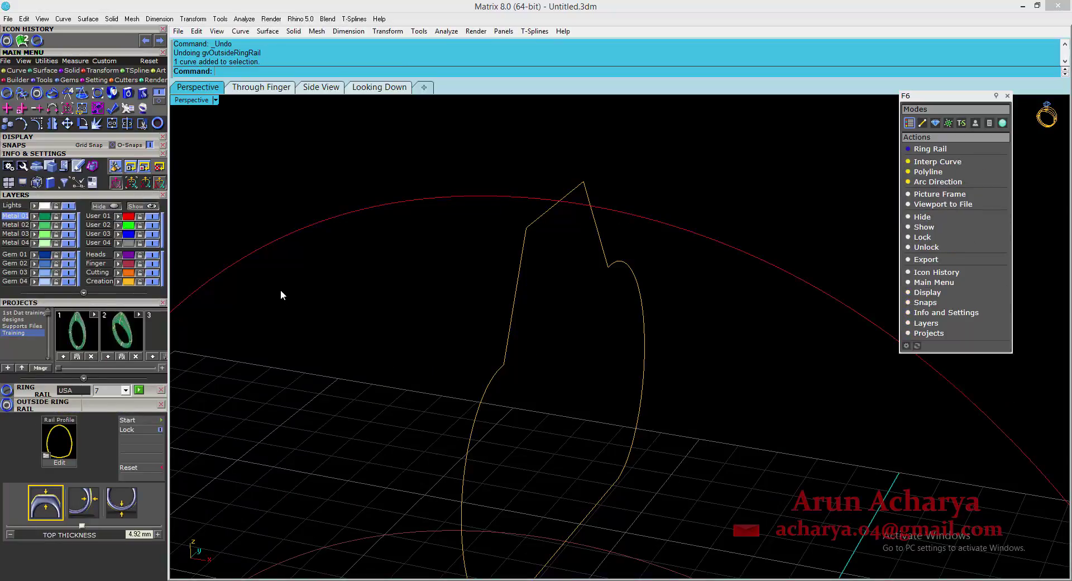
Restore the undone outside ring rail alongside the original outer curve
left_click(160, 42)
left_click(539, 193)
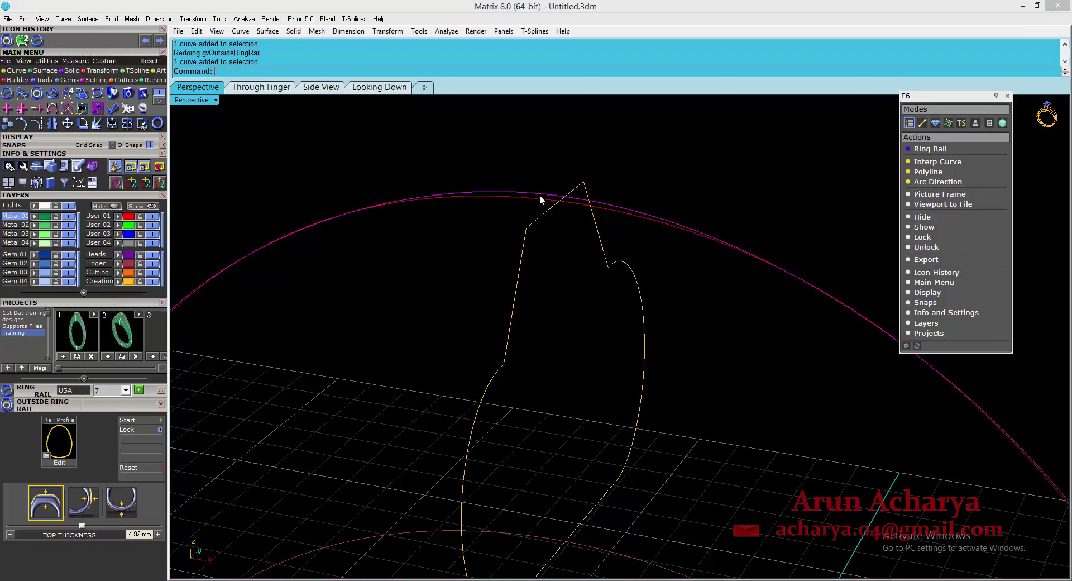
scroll(542, 193, "down", 5)
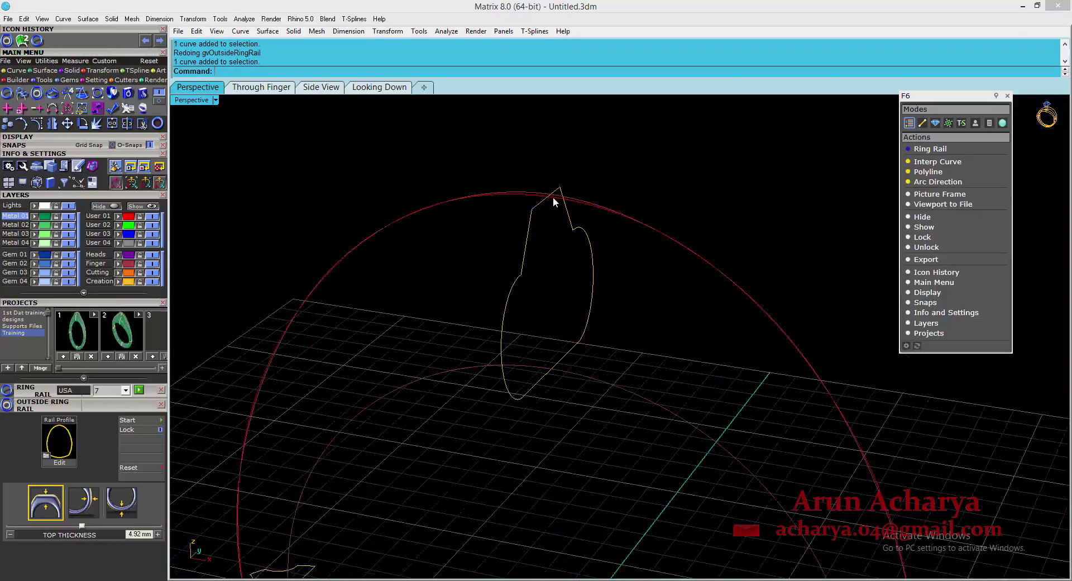
Set up a Sweep 2 along the outer and inner rails with the bottom and top profiles as cross sections
left_click(557, 197)
left_click(584, 336)
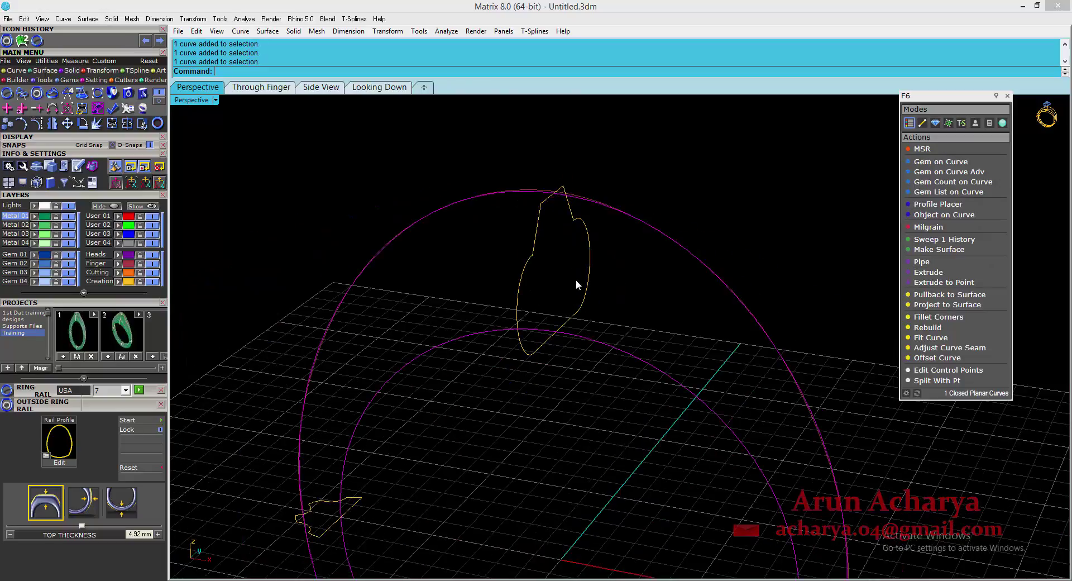
scroll(570, 294, "down", 4)
scroll(566, 461, "up", 2)
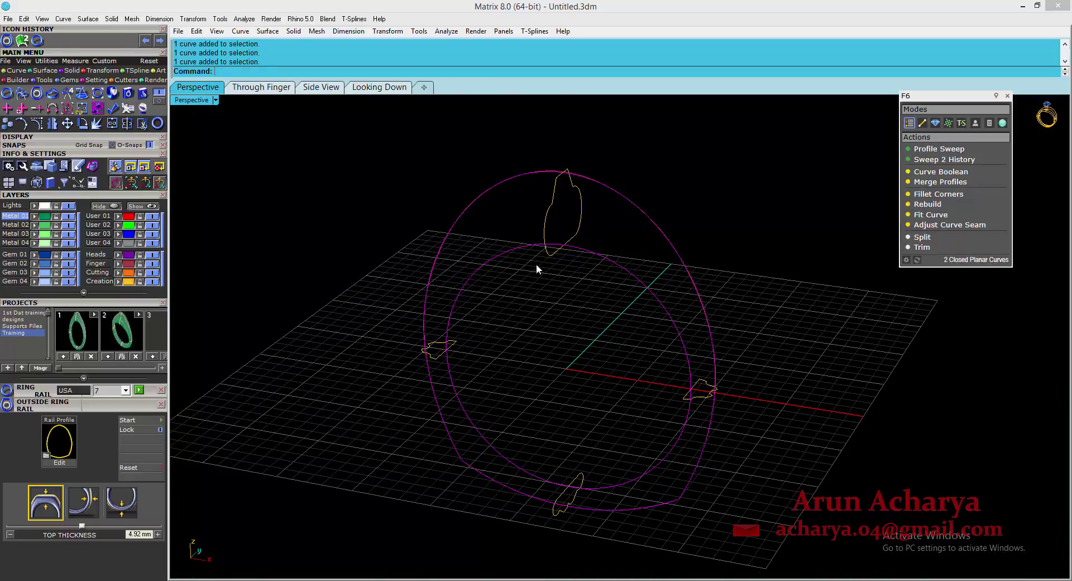
left_click(44, 71)
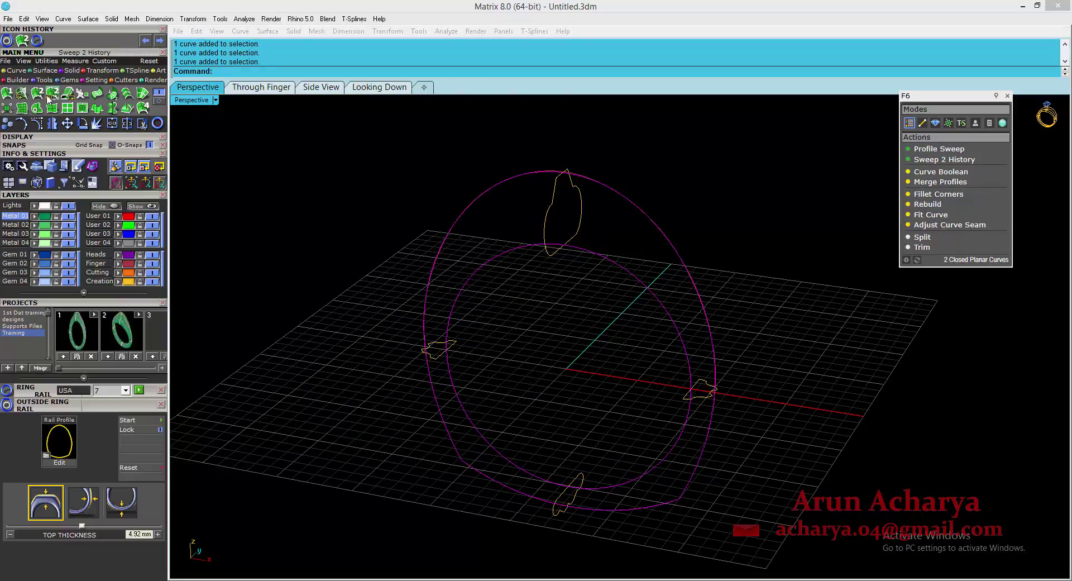
left_click(49, 96)
left_click(584, 479)
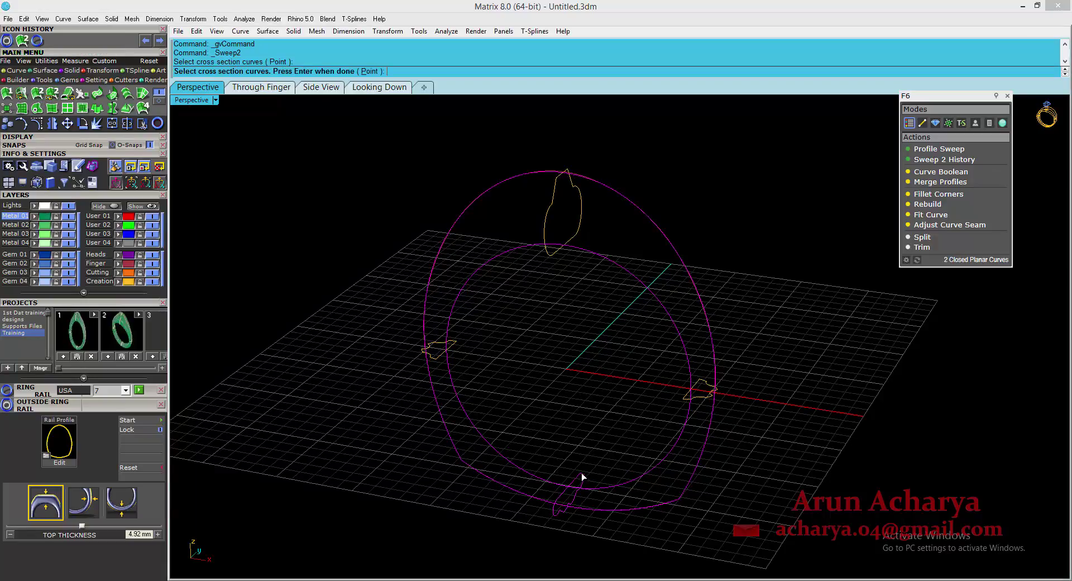
left_click(575, 238)
key("Return")
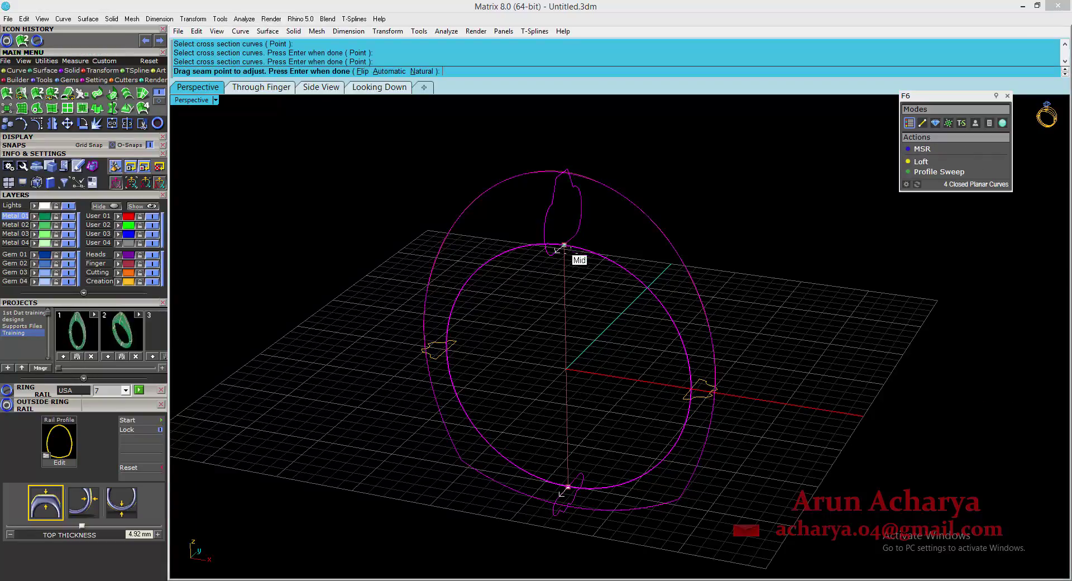
Accept the seam points, preview the surface as a closed sweep with maintained height and create it
right_click_drag(580, 245, 597, 259)
key("Return")
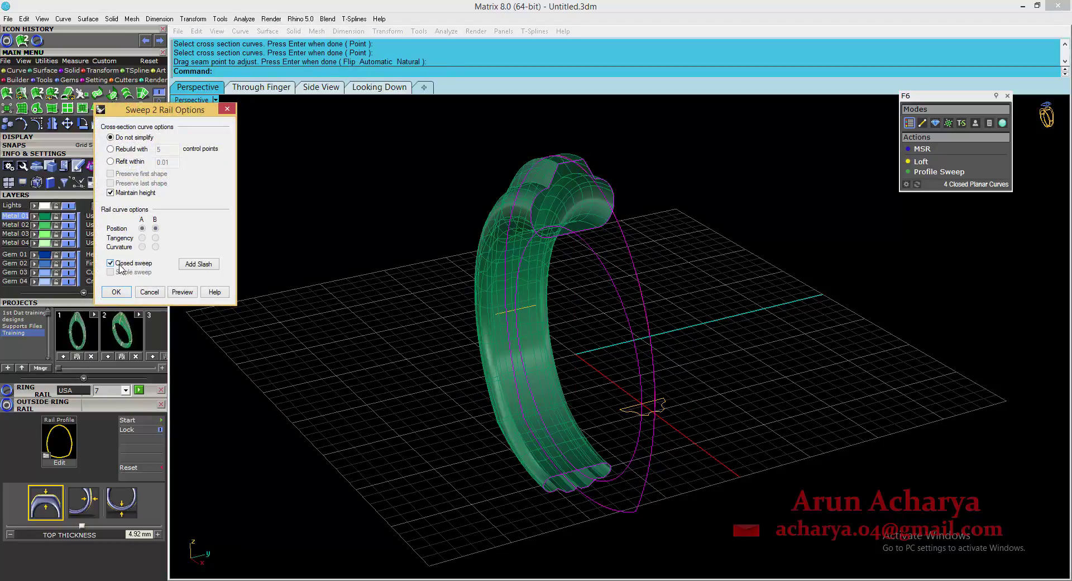
left_click(188, 292)
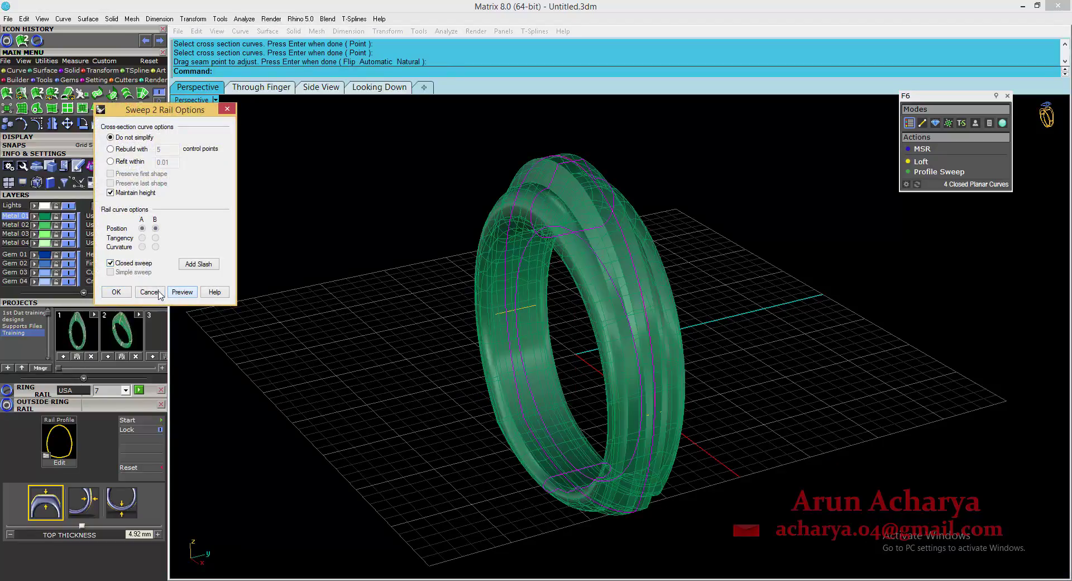
left_click(119, 292)
Move the swept ring 10 mm away from its rails and profiles along the Y axis with Ortho on
right_click_drag(558, 270, 545, 301)
left_click(619, 304)
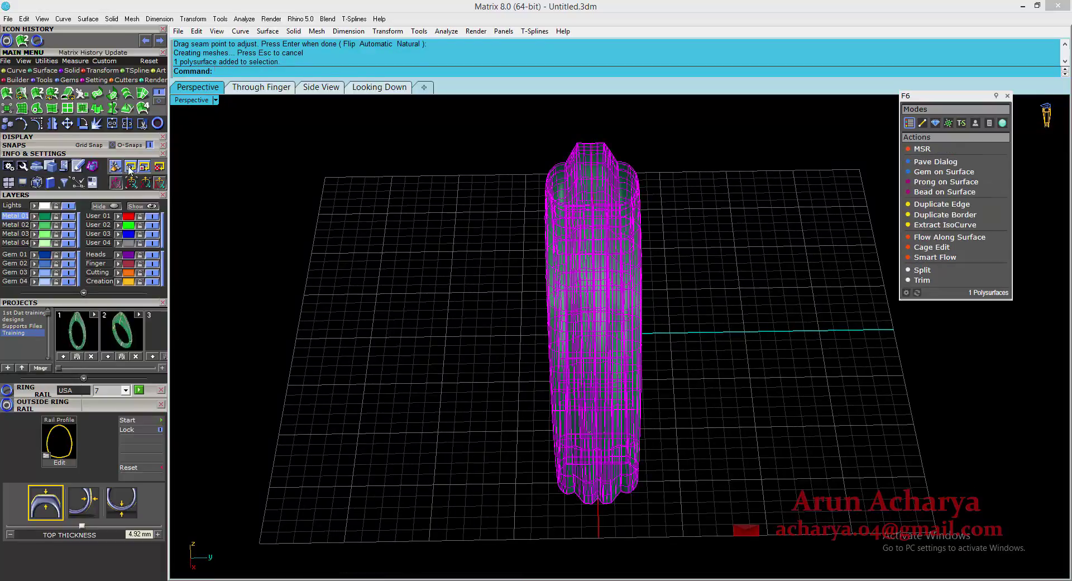
left_click(67, 123)
left_click(330, 274)
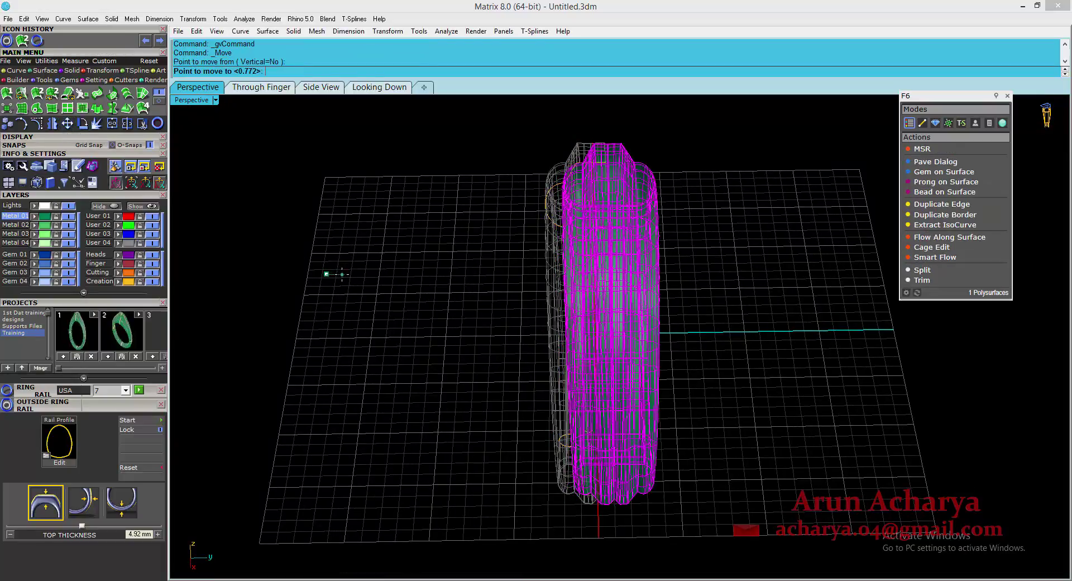
type("o")
key("Return")
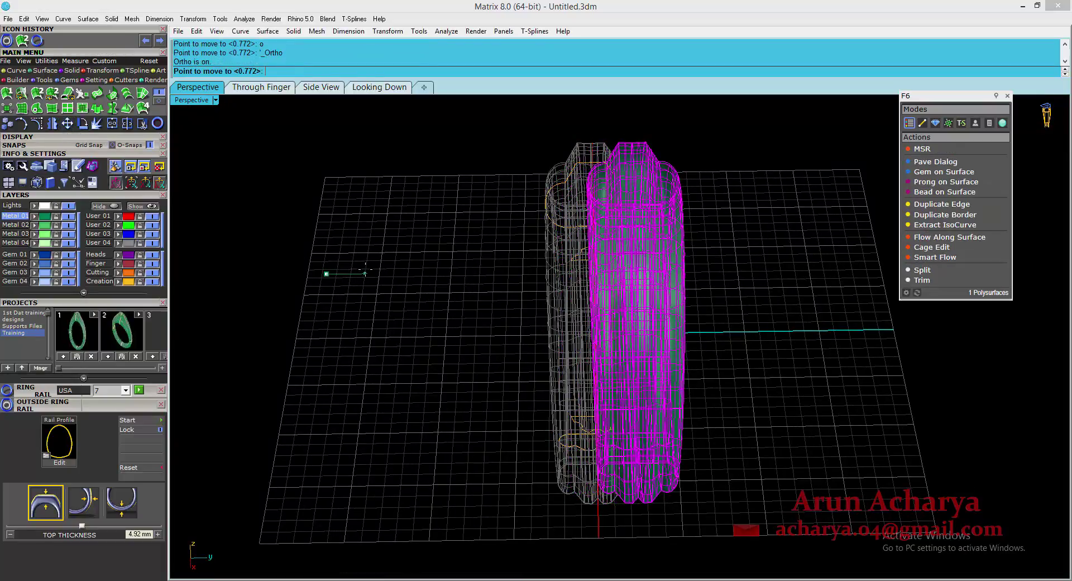
type("10")
key("Return")
left_click(368, 272)
right_click_drag(387, 282, 517, 249)
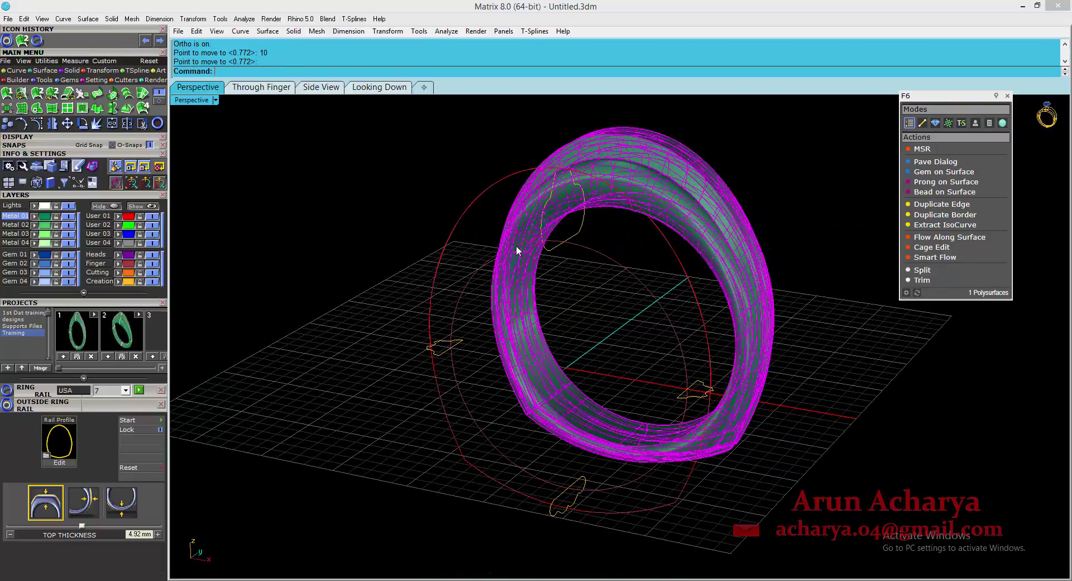
scroll(562, 166, "up", 5)
scroll(502, 149, "down", 3)
key("Escape")
scroll(517, 174, "down", 3)
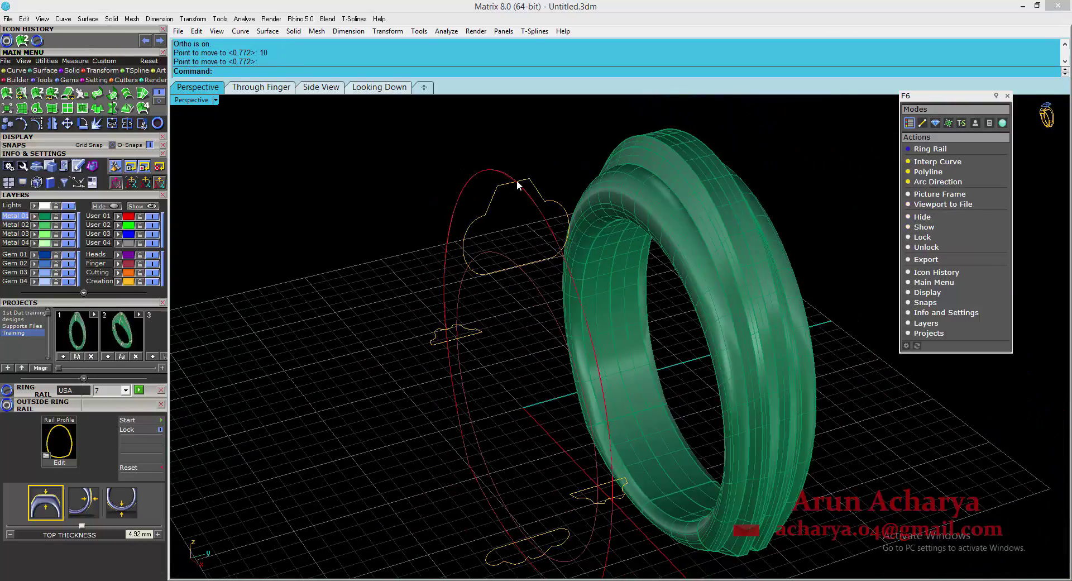
scroll(518, 186, "up", 3)
scroll(517, 185, "down", 2)
scroll(514, 188, "up", 4)
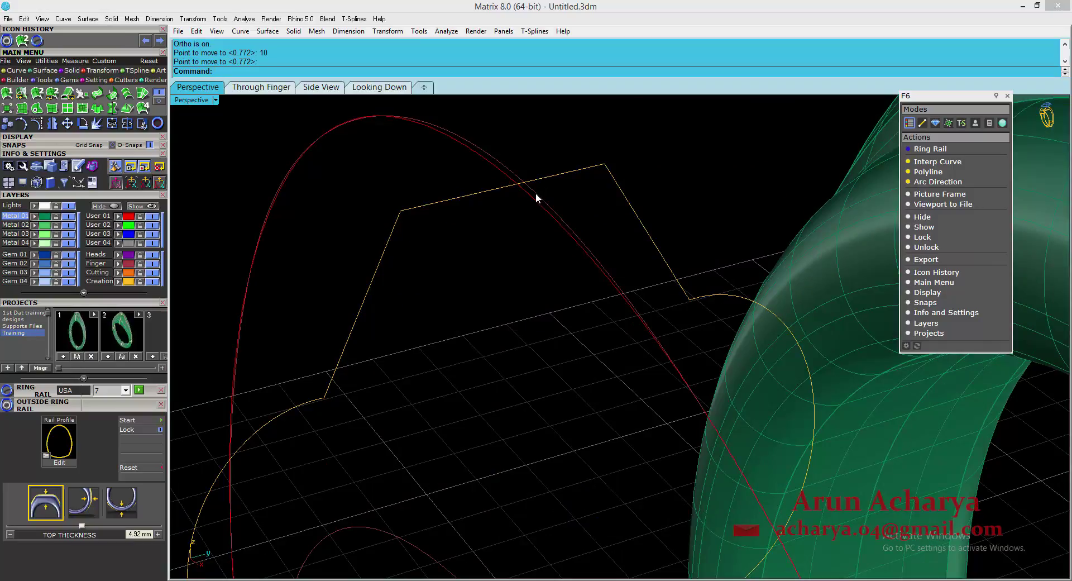
left_click(536, 198)
scroll(522, 179, "down", 3)
scroll(522, 199, "up", 5)
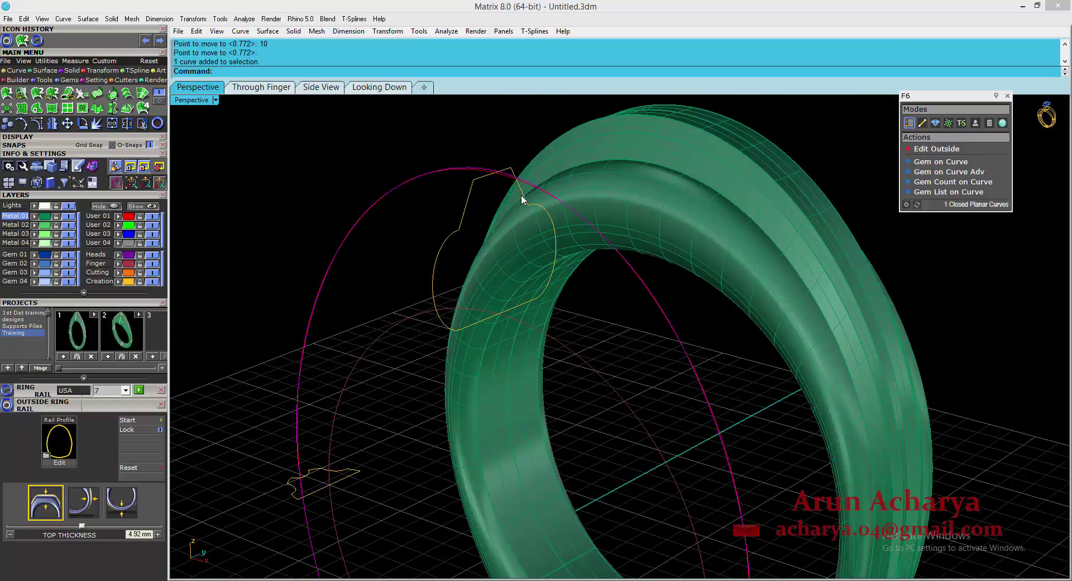
scroll(462, 179, "down", 5)
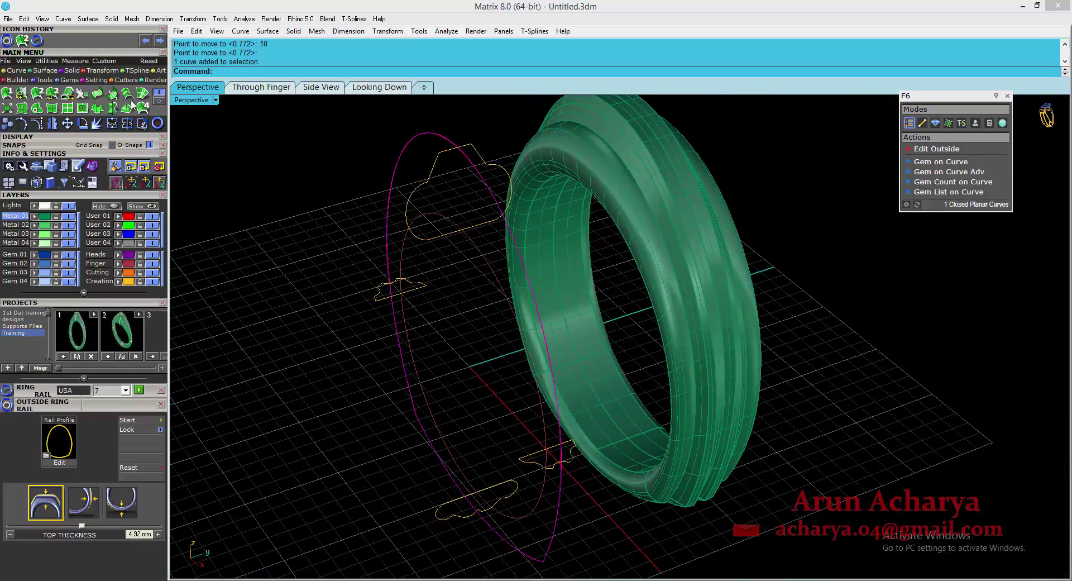
left_click(65, 108)
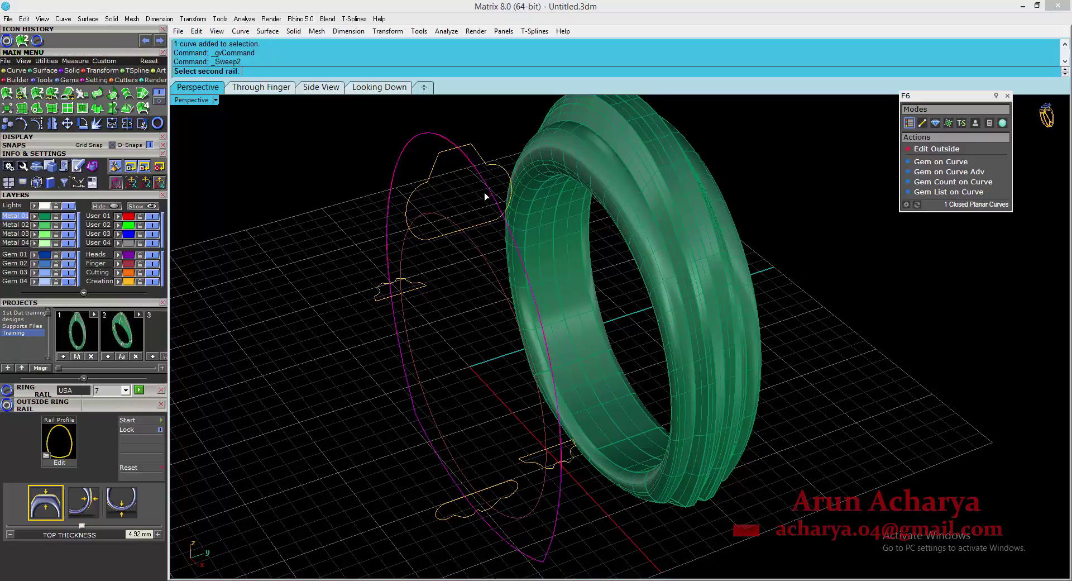
left_click(478, 158)
left_click(501, 488)
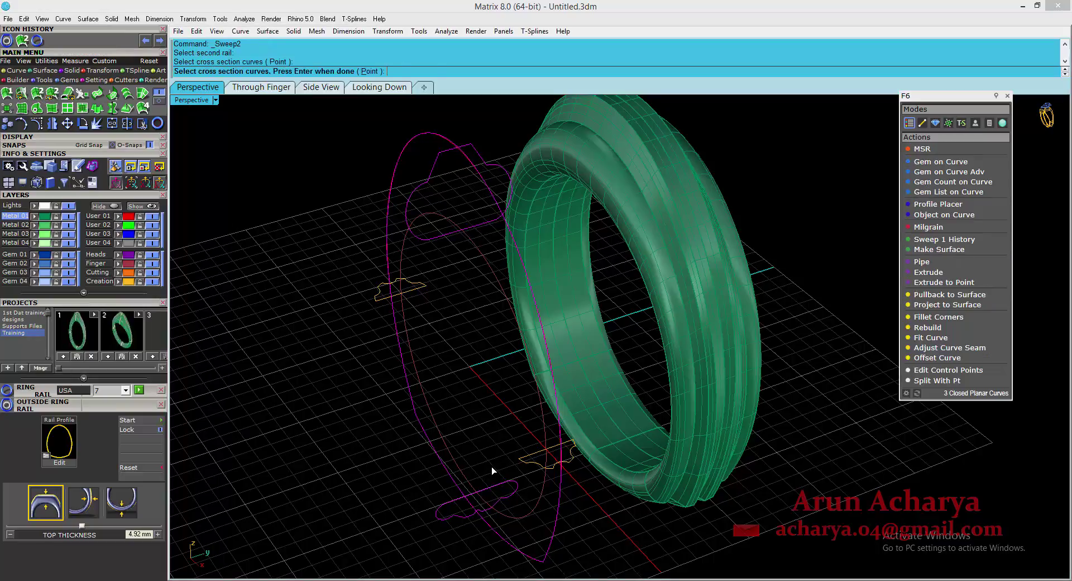
key("Return")
right_click_drag(494, 313, 485, 272)
key("Escape")
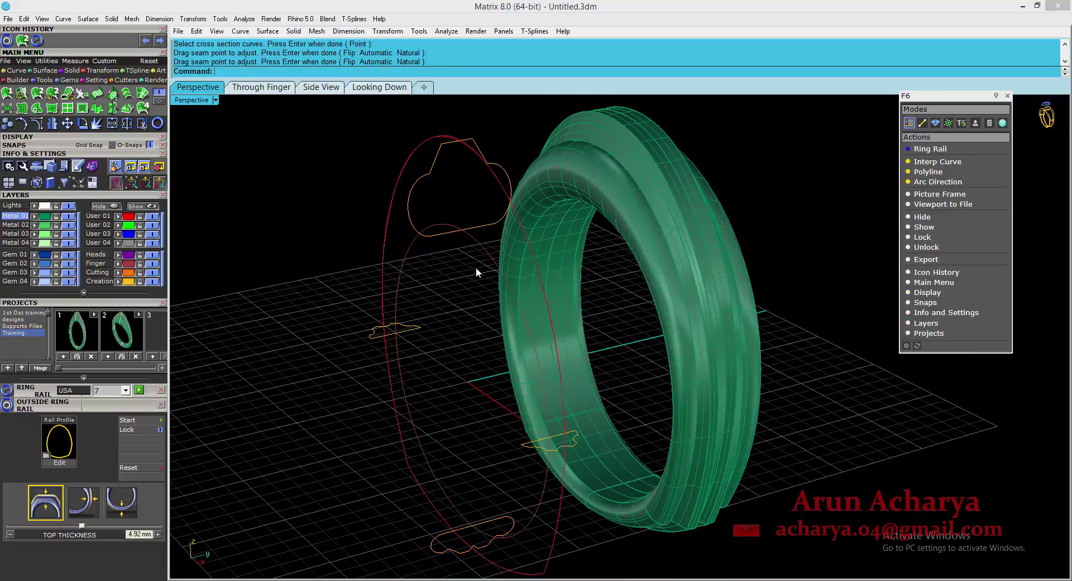
Set up another Sweep 2 along the outer and inner rails with the top and bottom profiles as cross sections
key("Return")
left_click(476, 160)
scroll(469, 151, "up", 10)
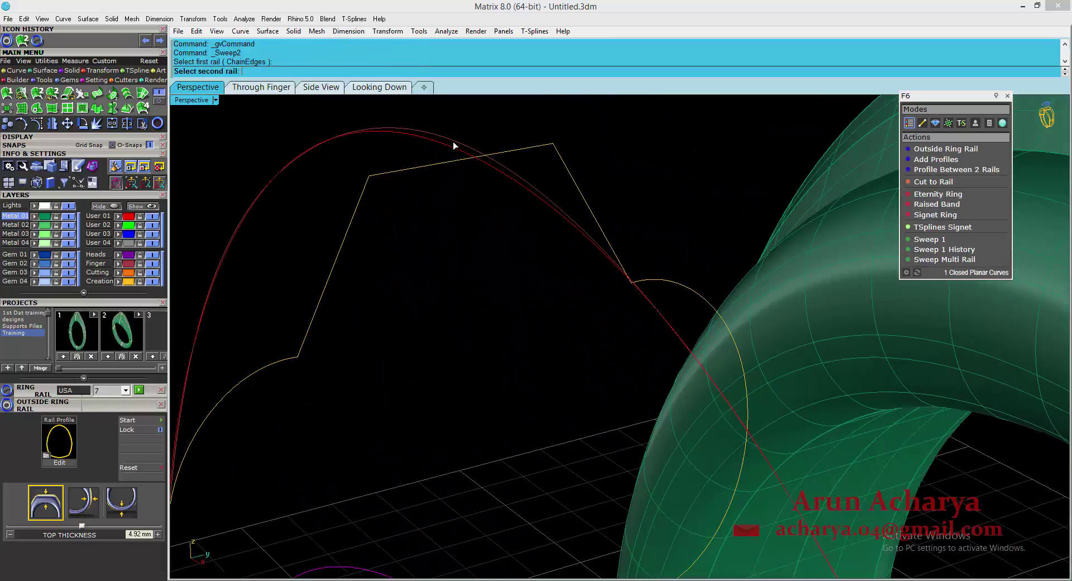
left_click(452, 141)
scroll(453, 146, "down", 3)
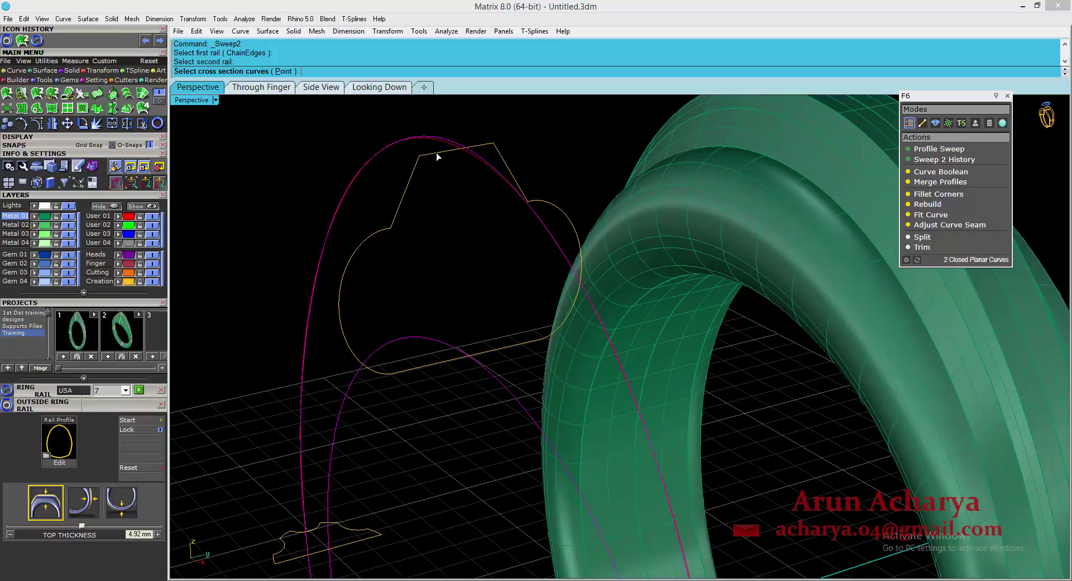
left_click(437, 153)
scroll(458, 137, "down", 8)
scroll(460, 530, "up", 7)
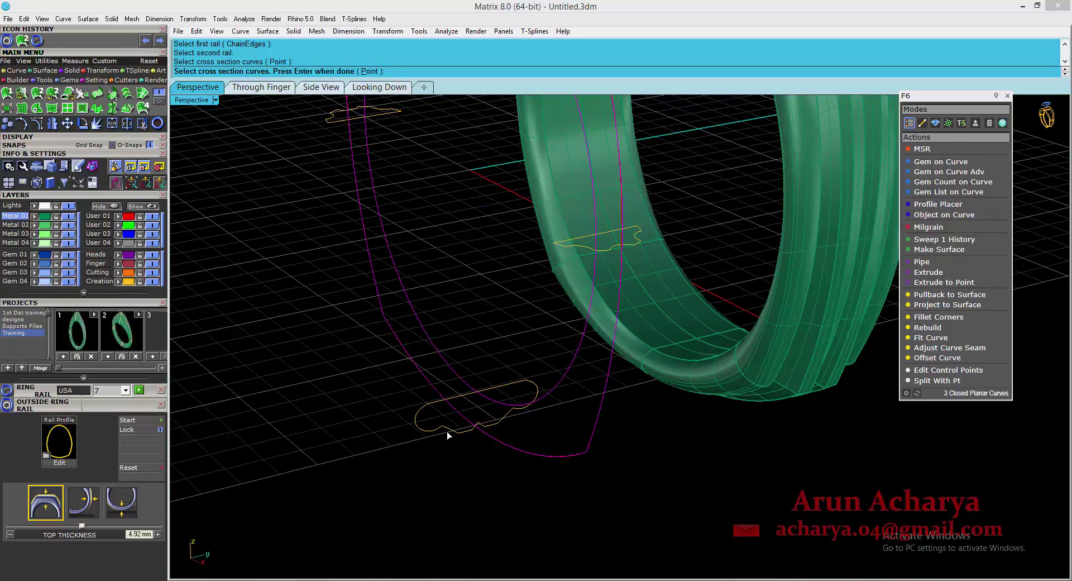
left_click(448, 433)
scroll(450, 462, "down", 5)
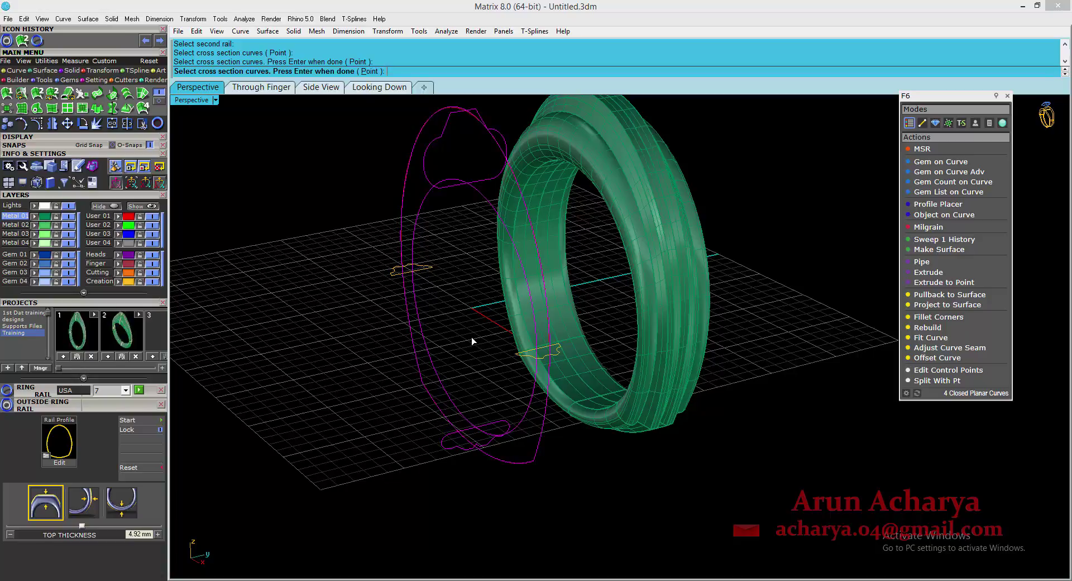
key("Return")
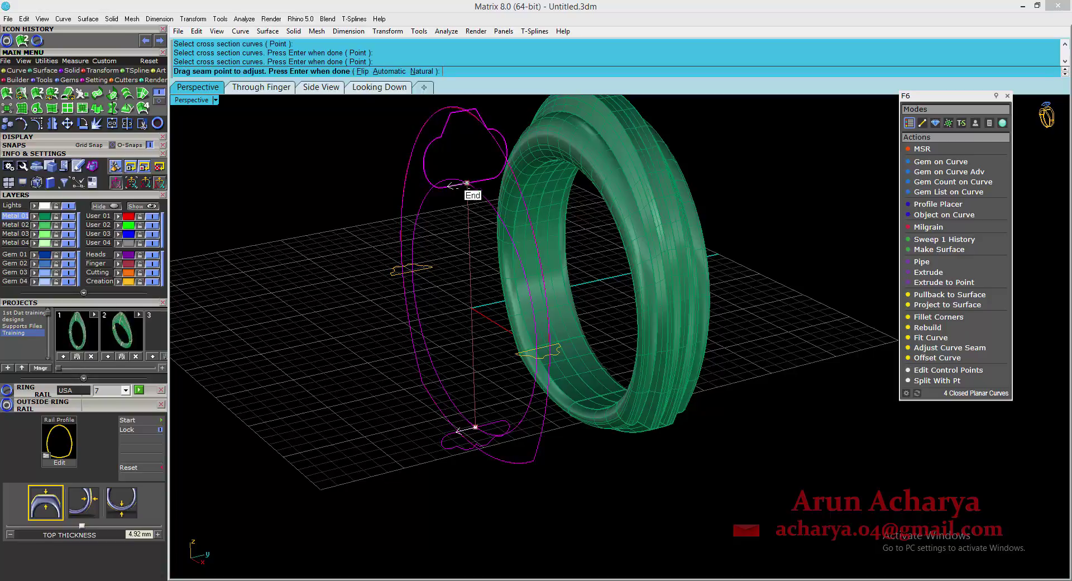
Align the seam points of both profiles, preview the sweep as closed with maintained height and create it
left_click(475, 427)
left_click(475, 428)
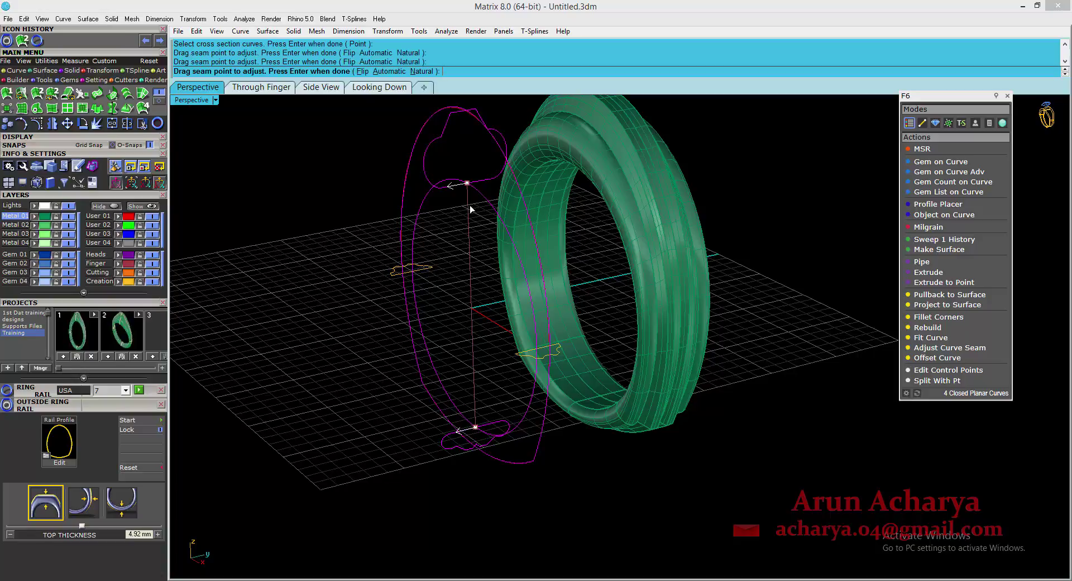
left_click(467, 182)
key("Return")
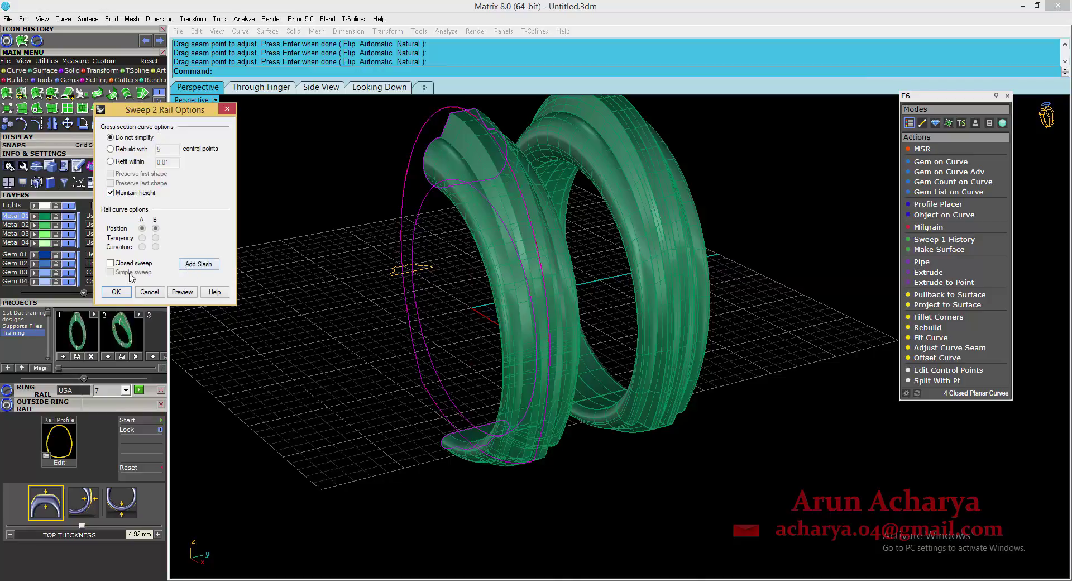
left_click(182, 292)
left_click(116, 292)
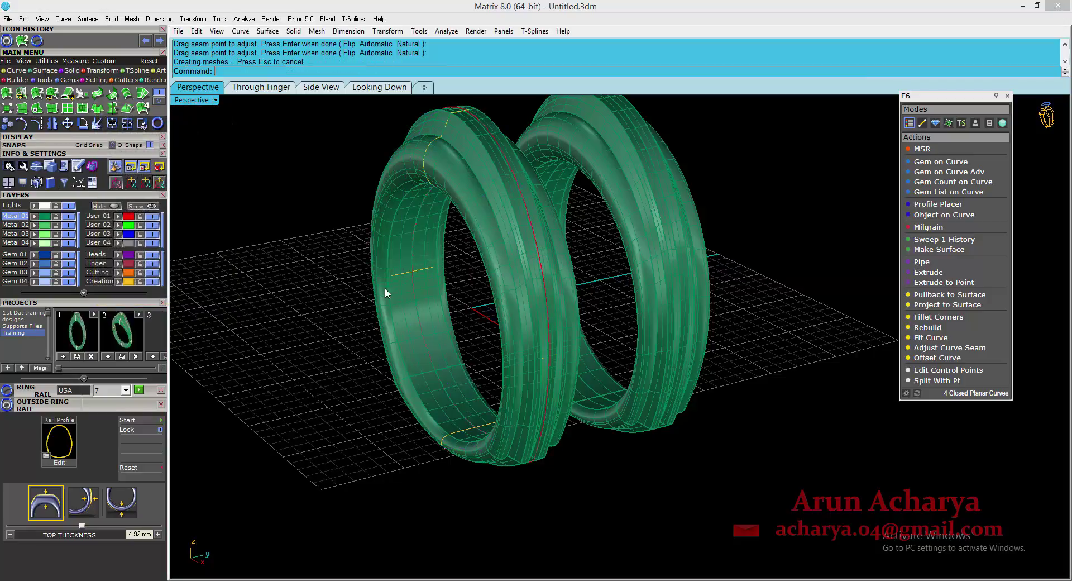
Move the new swept ring 20 mm along the Y axis, beyond the first ring
mouse_move(449, 295)
right_mouse_down()
mouse_move(417, 289)
mouse_move(447, 282)
right_mouse_up()
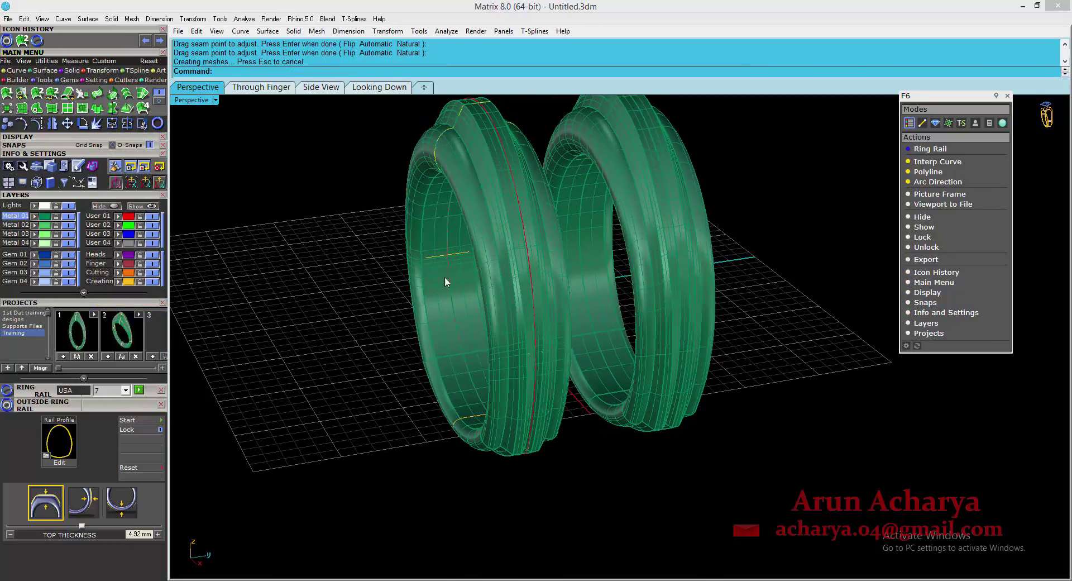
left_click(479, 256)
left_click(67, 123)
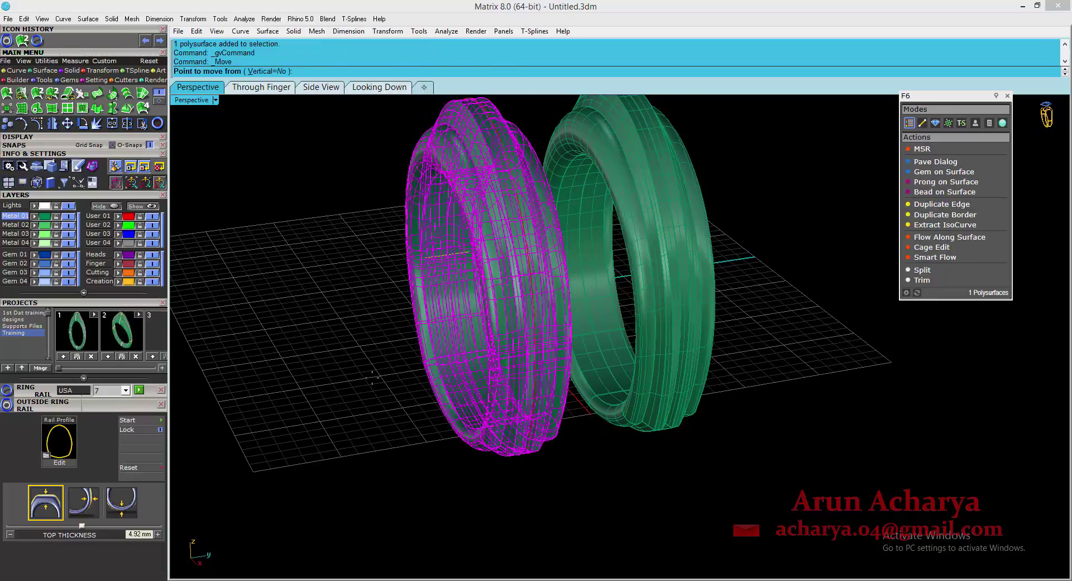
left_click(292, 384)
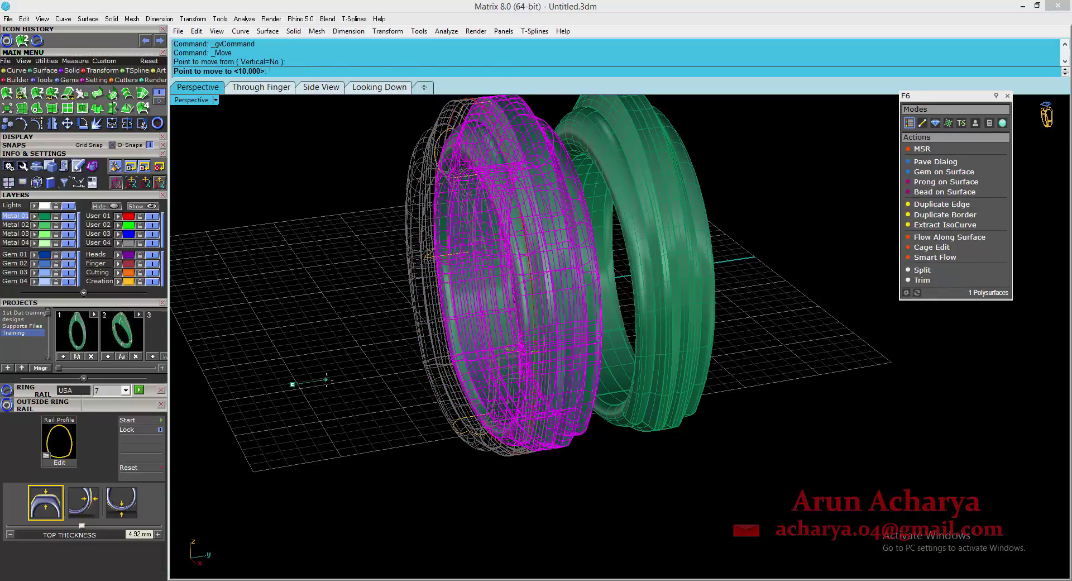
type("20")
key("Return")
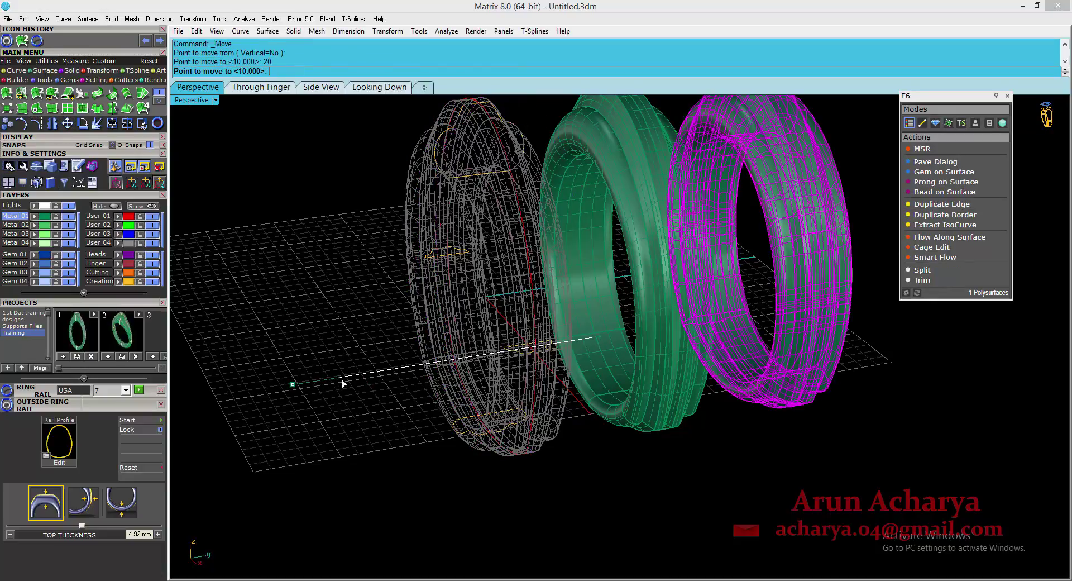
left_click(343, 383)
right_click_drag(343, 383, 461, 331)
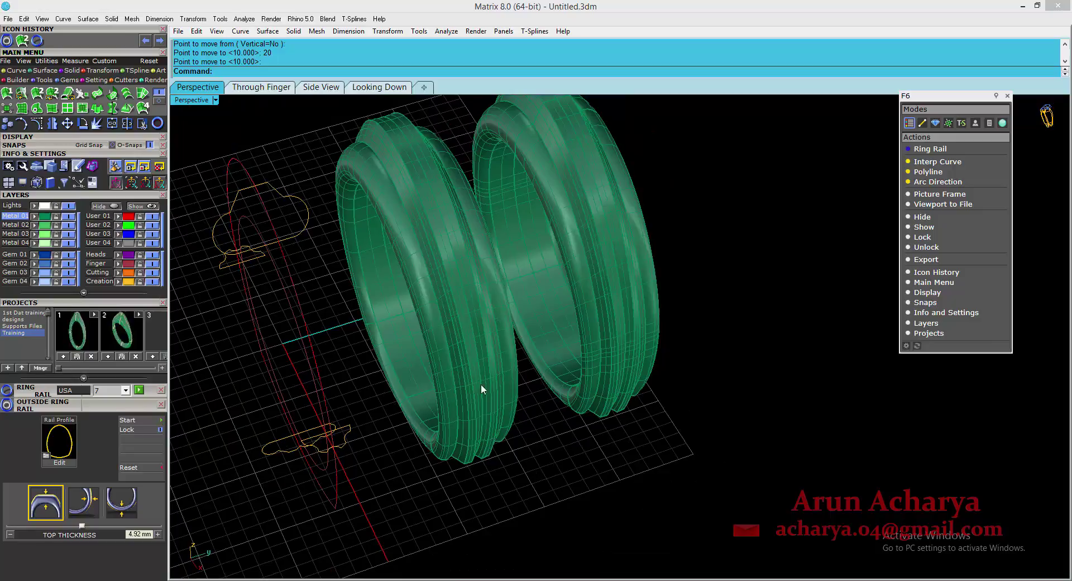
Extract the inner finger-side surfaces from one of the swept rings
right_click_drag(491, 397, 567, 358)
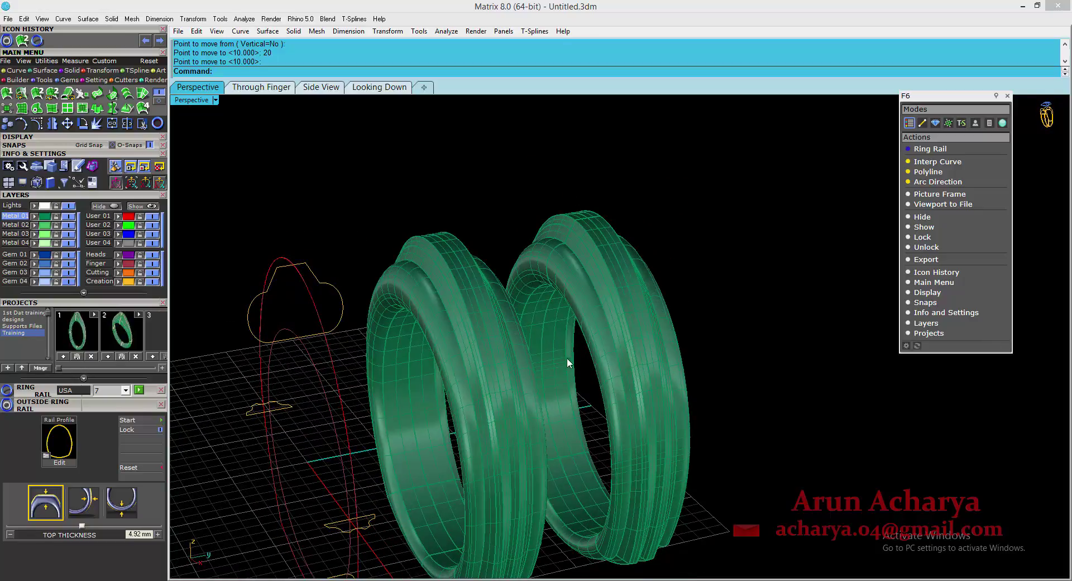
left_click(597, 346)
key("Escape")
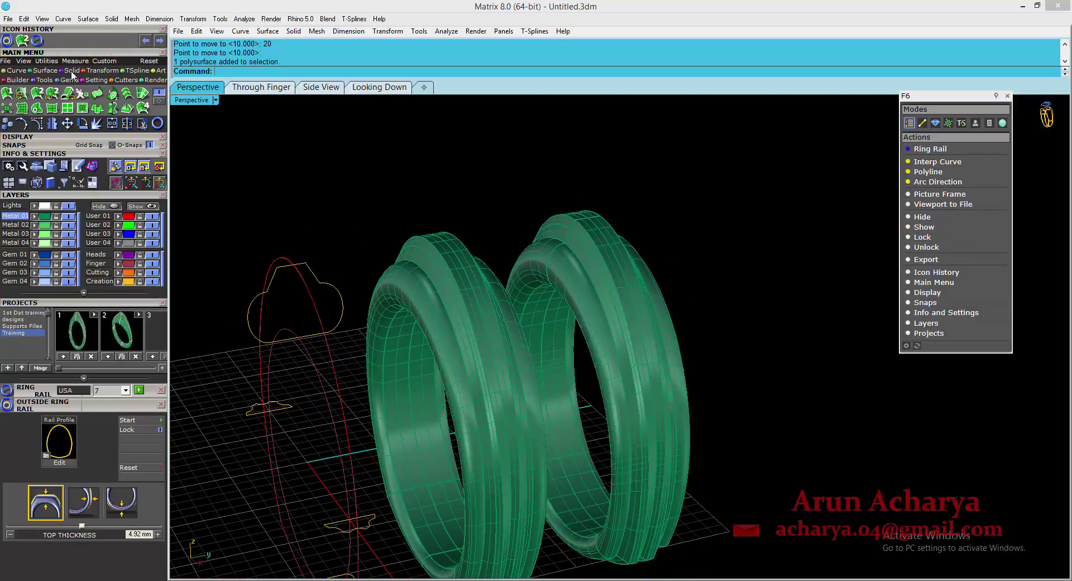
left_click(71, 70)
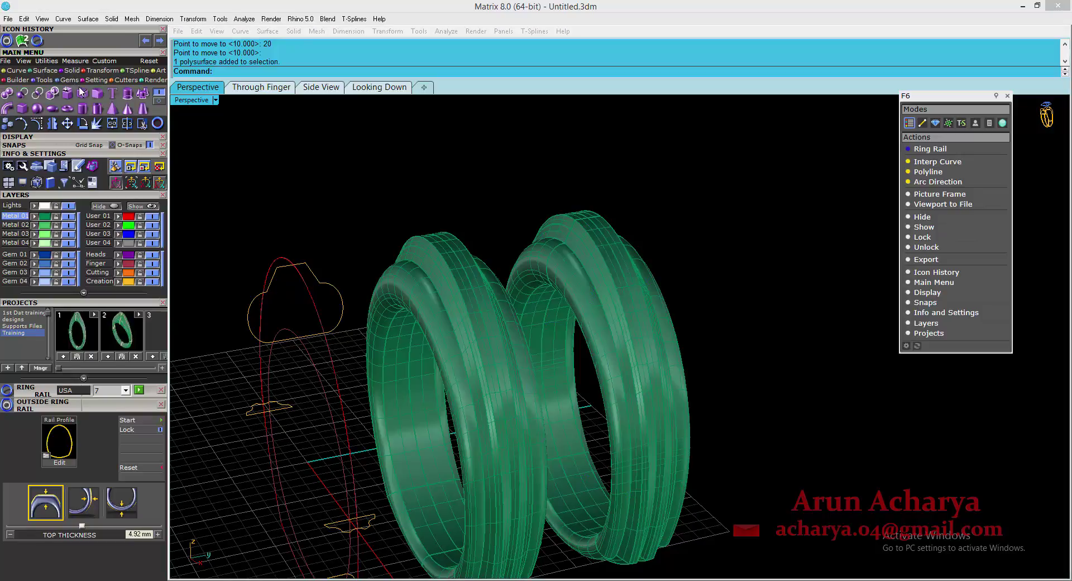
left_click(82, 93)
left_click(563, 333)
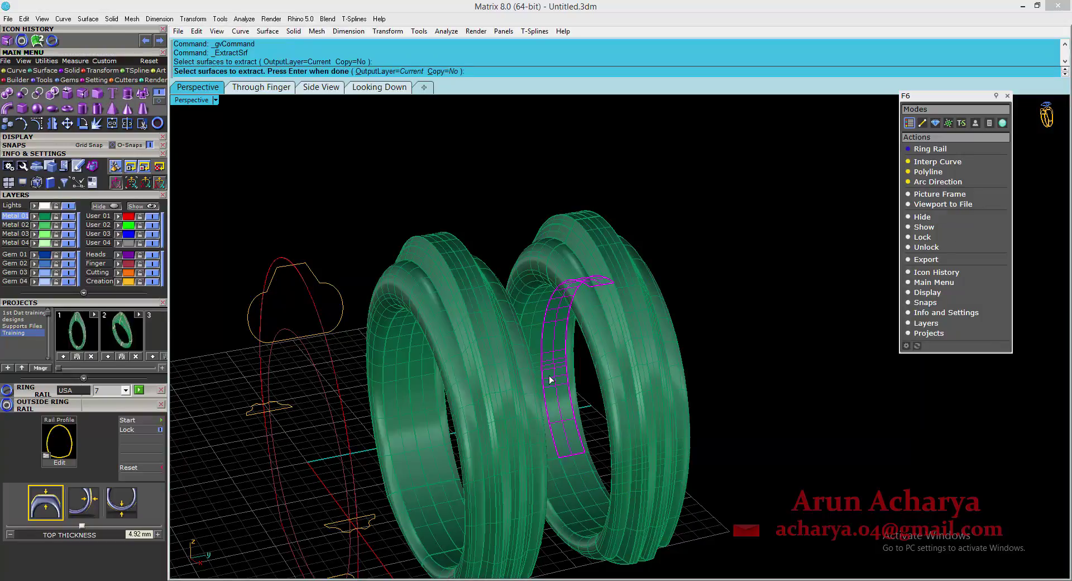
right_click_drag(548, 375, 547, 524)
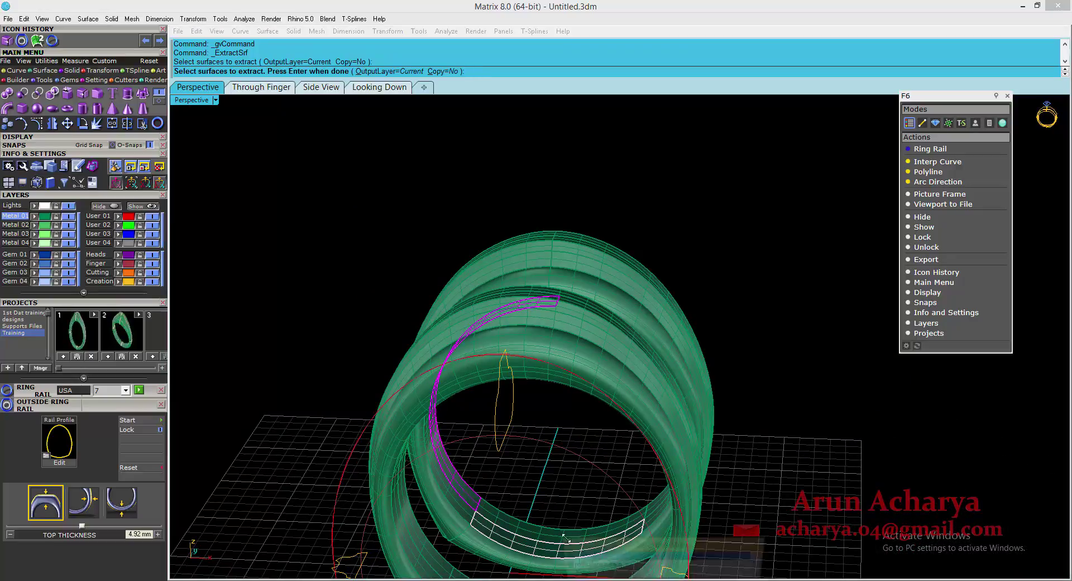
left_click(556, 537)
left_click(575, 574)
right_click_drag(575, 574, 494, 506)
key("Return")
Pick the inner band surfaces of the ring nearest the rails for extraction
scroll(488, 437, "up", 5)
key("Return")
scroll(488, 436, "down", 5)
scroll(525, 484, "up", 3)
left_click(529, 481)
left_click(557, 512)
scroll(509, 455, "down", 3)
scroll(494, 505, "up", 3)
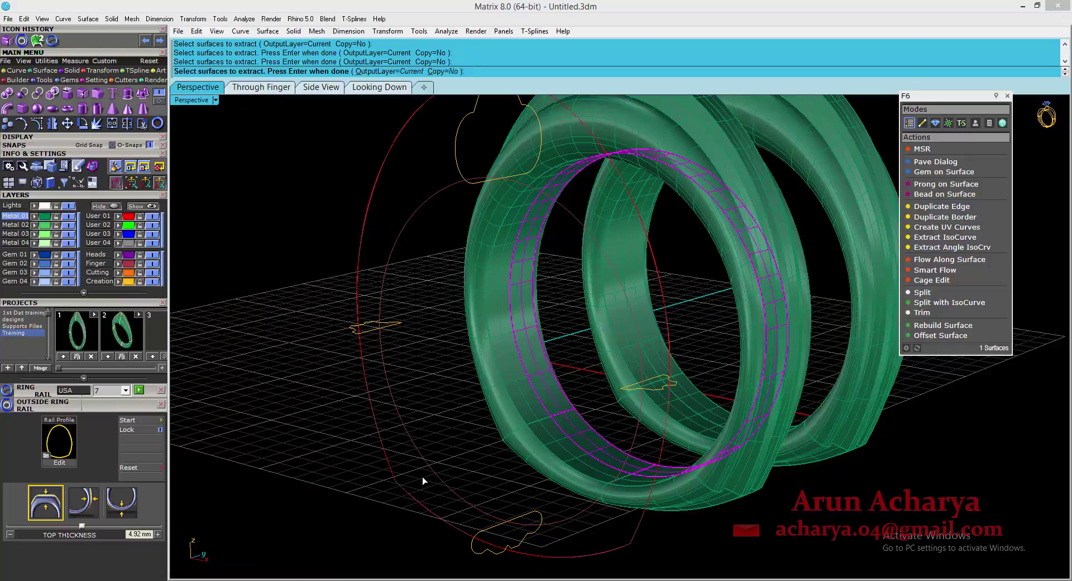
right_click_drag(710, 366, 749, 396)
key("Escape")
Extract the lower inner surface and the adjoining side strip from the ring farthest from the rails
right_click(718, 437)
left_click(743, 455)
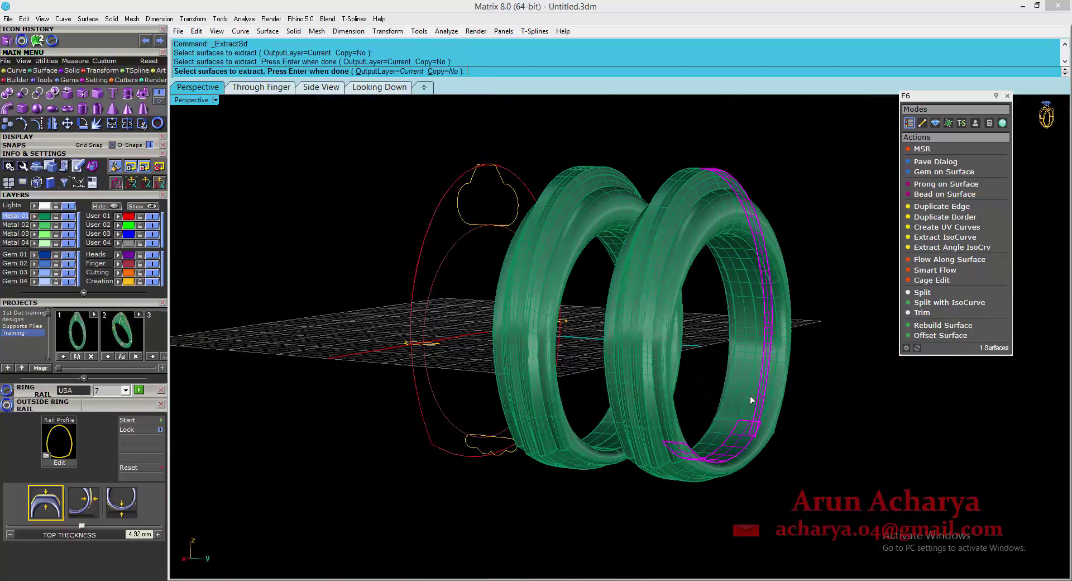
left_click(771, 411)
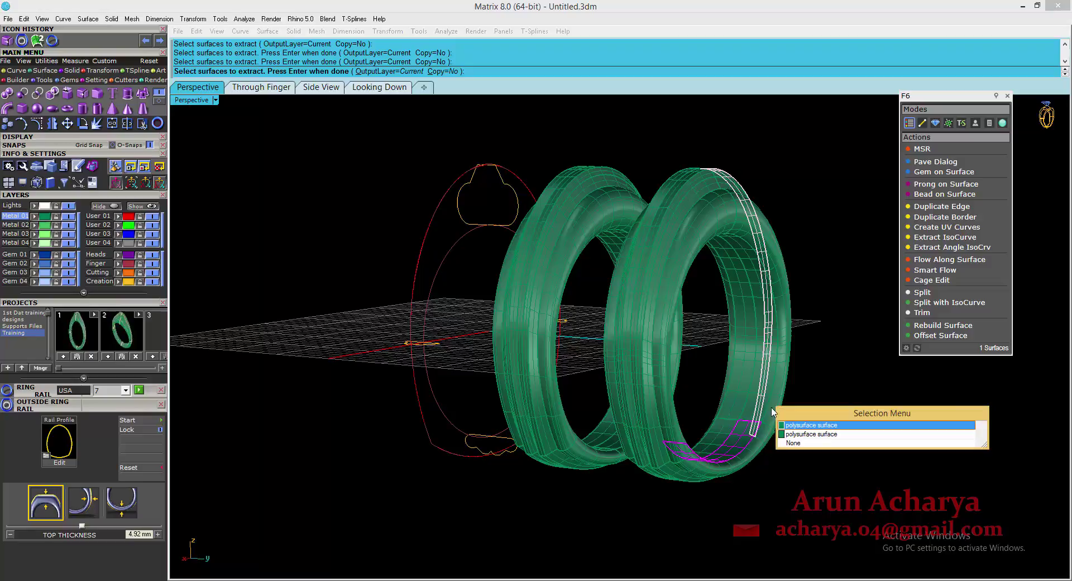
left_click(788, 434)
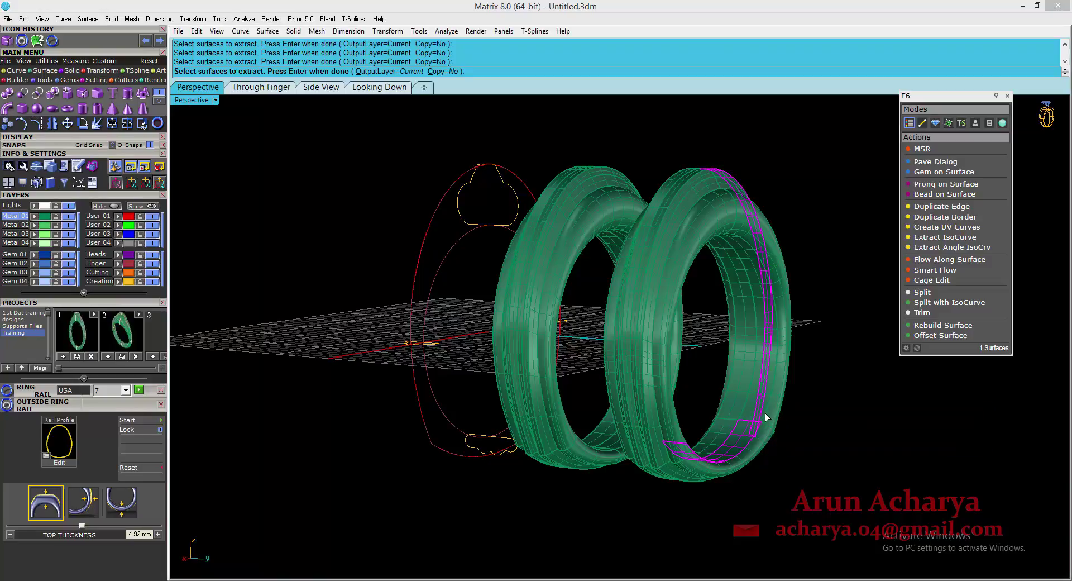
scroll(751, 409, "up", 5)
scroll(754, 412, "down", 6)
key("Return")
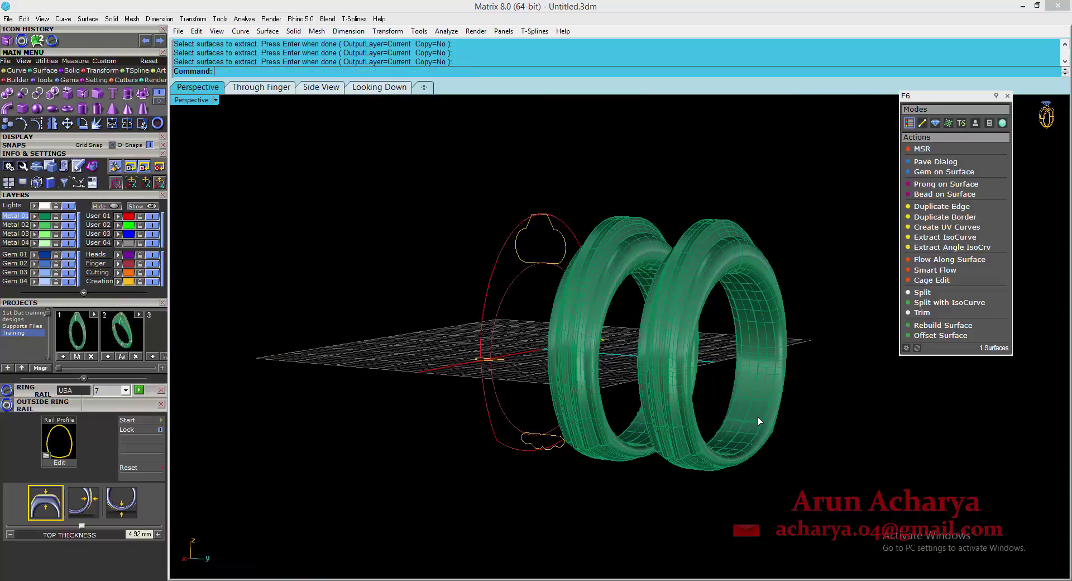
Select the polysurface remaining from the far ring and undo the surface extraction
right_click_drag(758, 416, 711, 383)
scroll(702, 463, "up", 3)
left_click(711, 443)
scroll(731, 486, "down", 4)
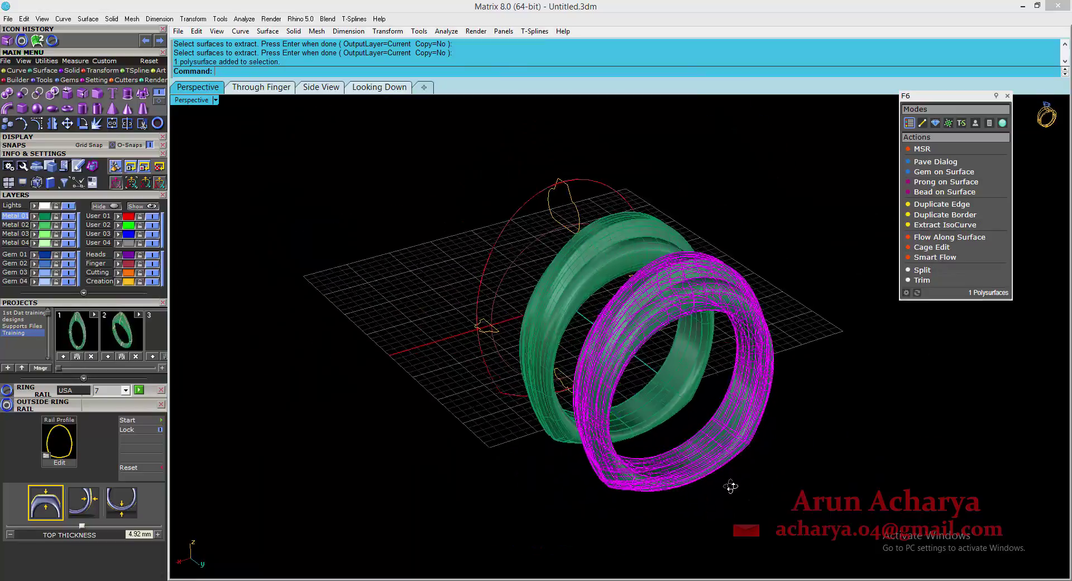
key("ctrl+z")
Explode the ring nearest the rails into separate surfaces and undo the explode
right_click_drag(706, 470, 620, 390)
left_click(612, 388)
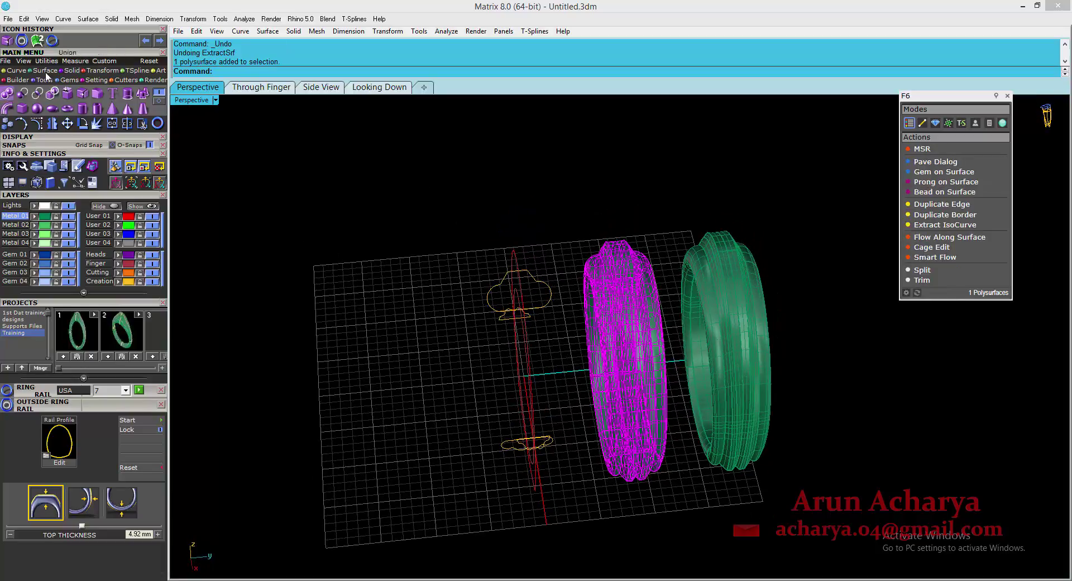
left_click(96, 126)
key("ctrl+z")
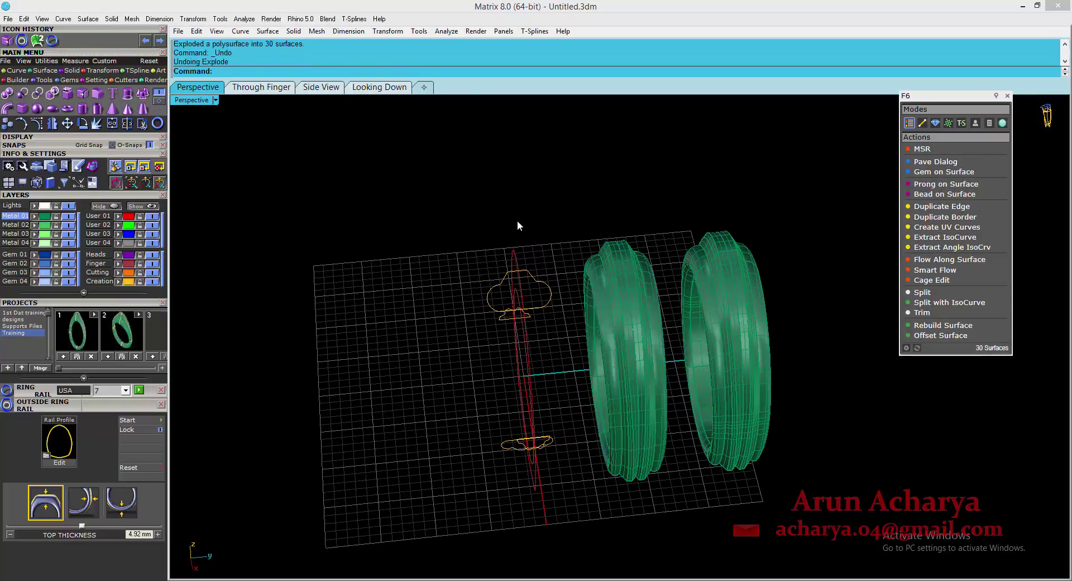
Try to join the surfaces of the ring farthest from the rails and explode it into separate surfaces
left_click(729, 310)
right_click_drag(460, 217, 767, 212)
key("Escape")
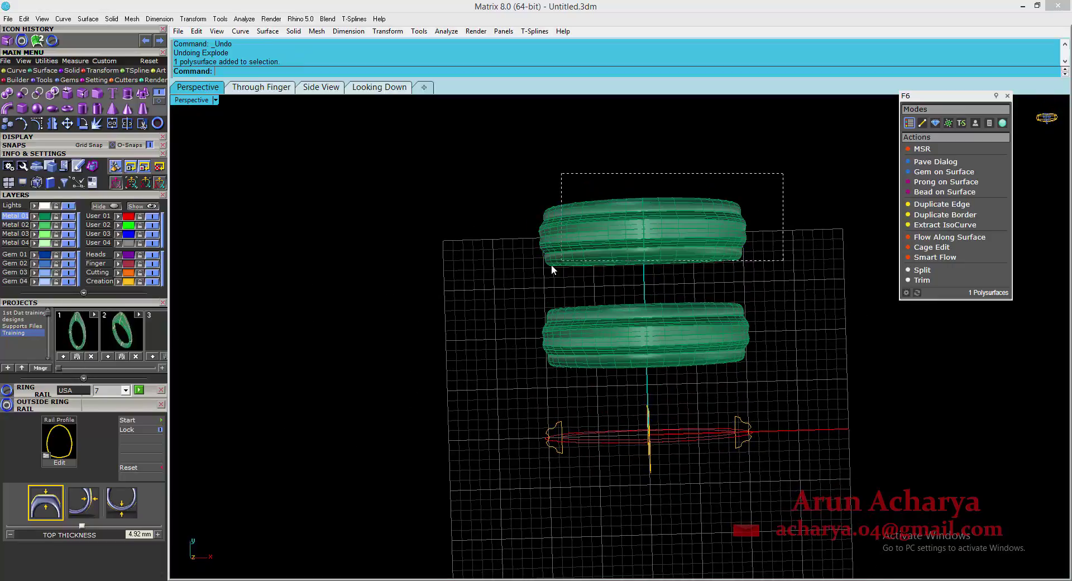
left_click(551, 262)
key("ctrl+j")
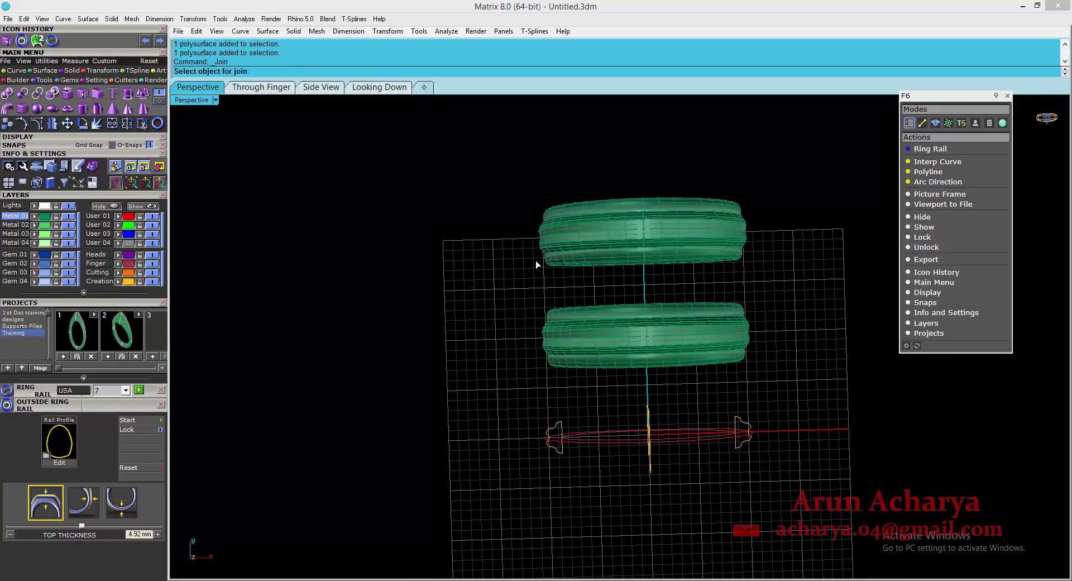
left_click(594, 256)
key("Return")
left_click(97, 123)
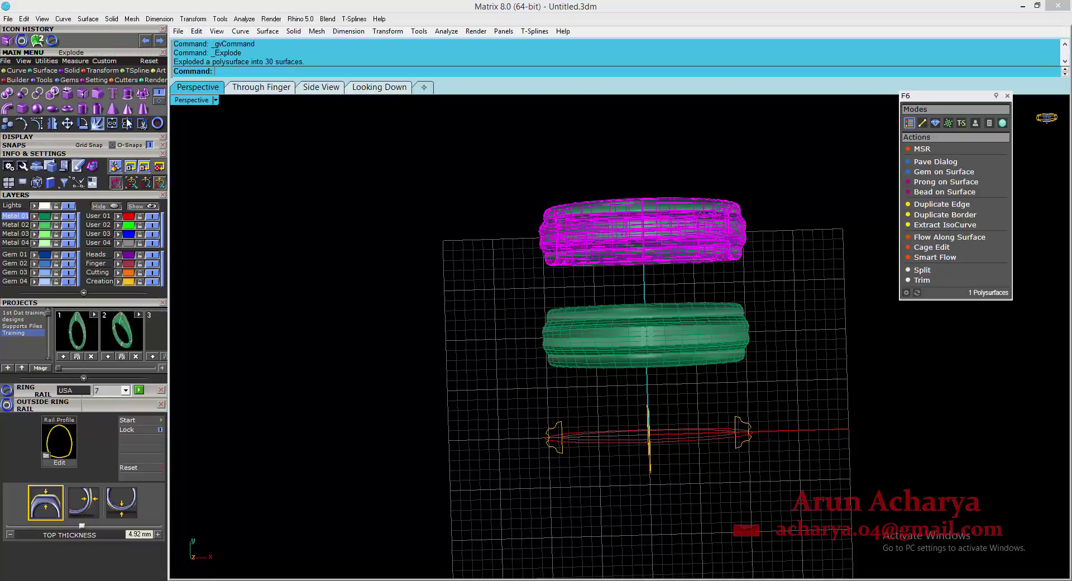
key("Escape")
Undo back past both sweeps and the second outside ring rail, leaving the original rails and profiles
right_click_drag(730, 230, 638, 344)
key("ctrl+z")
key("ctrl+z")
left_click(609, 380)
key("Delete")
key("ctrl+z")
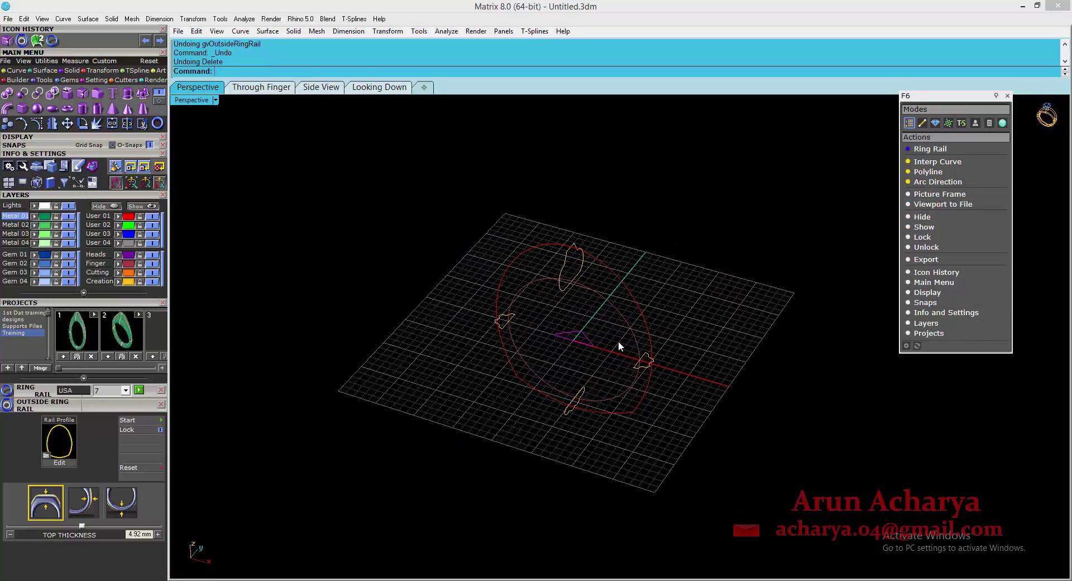
Delete the outer rail, select the inner rail and undo the deletion
left_click(618, 278)
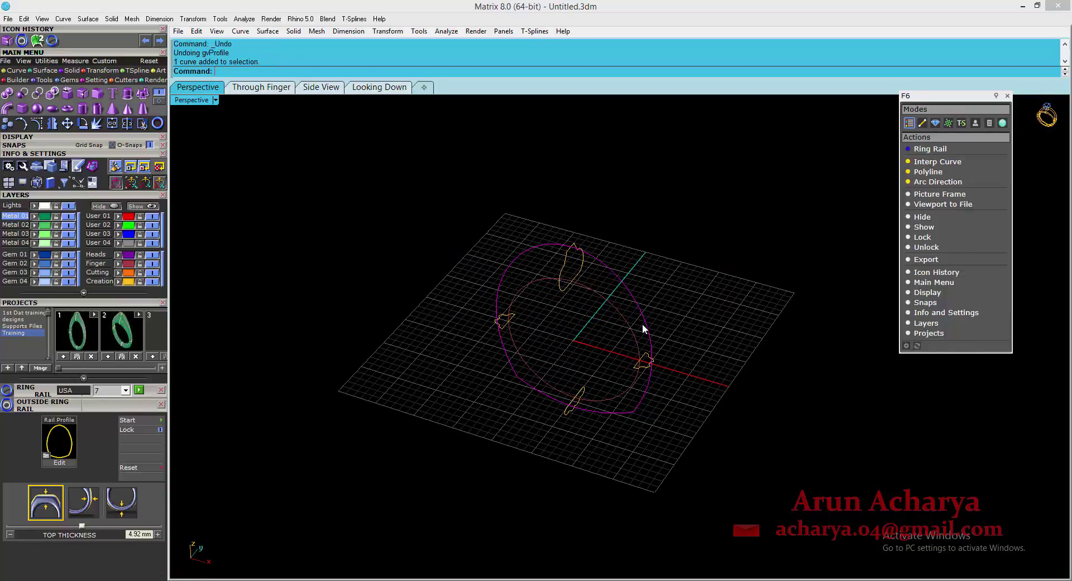
key("Delete")
left_click(618, 393)
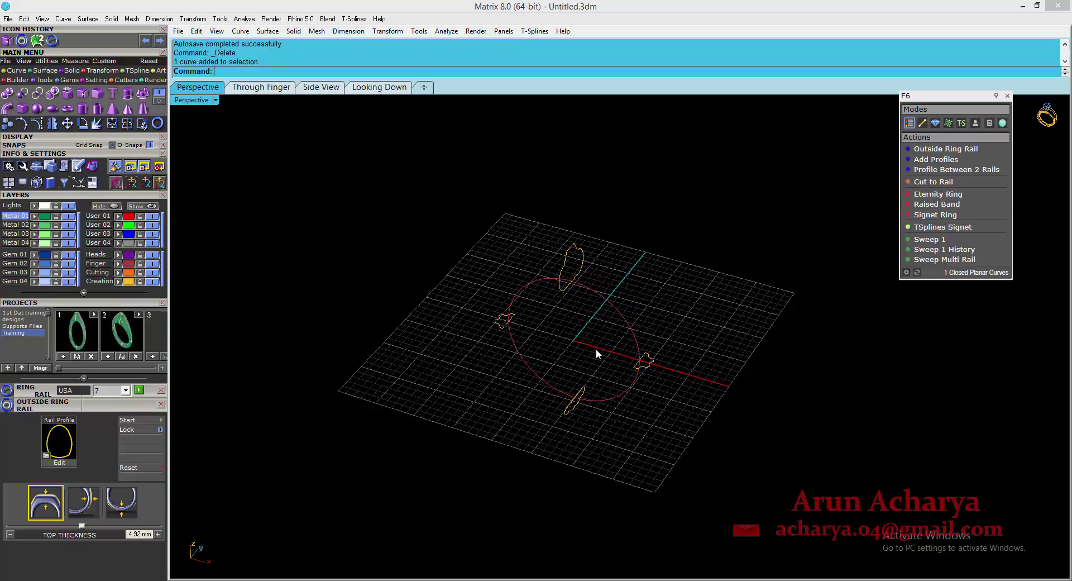
right_click_drag(595, 348, 614, 278)
left_click_drag(479, 256, 481, 254)
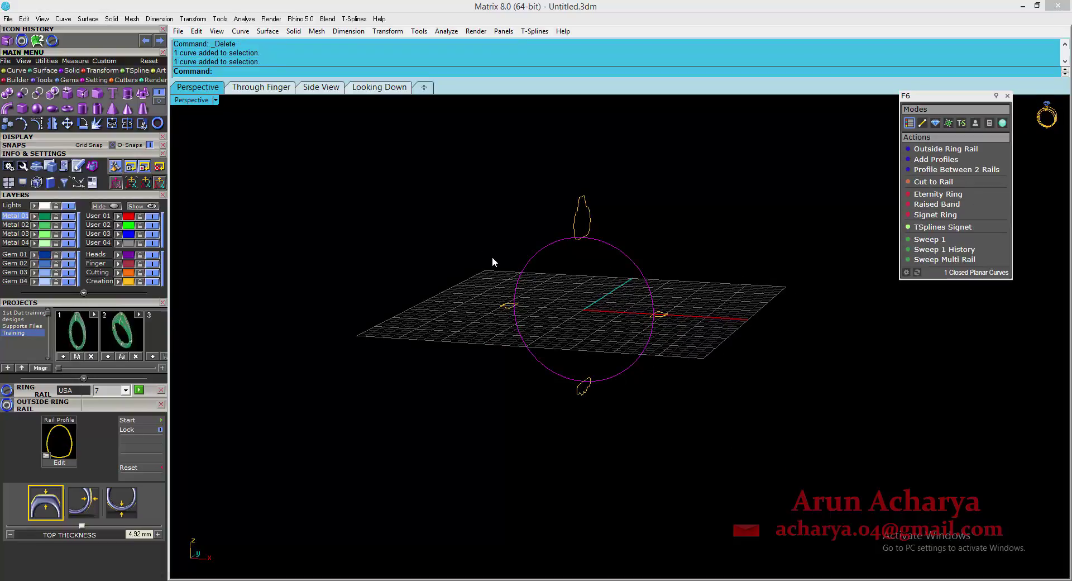
key("ctrl+z")
right_click_drag(567, 290, 535, 289)
key("Escape")
Delete the four profile curves at the top, bottom and sides, keeping the inner and outer rails
left_click(575, 230)
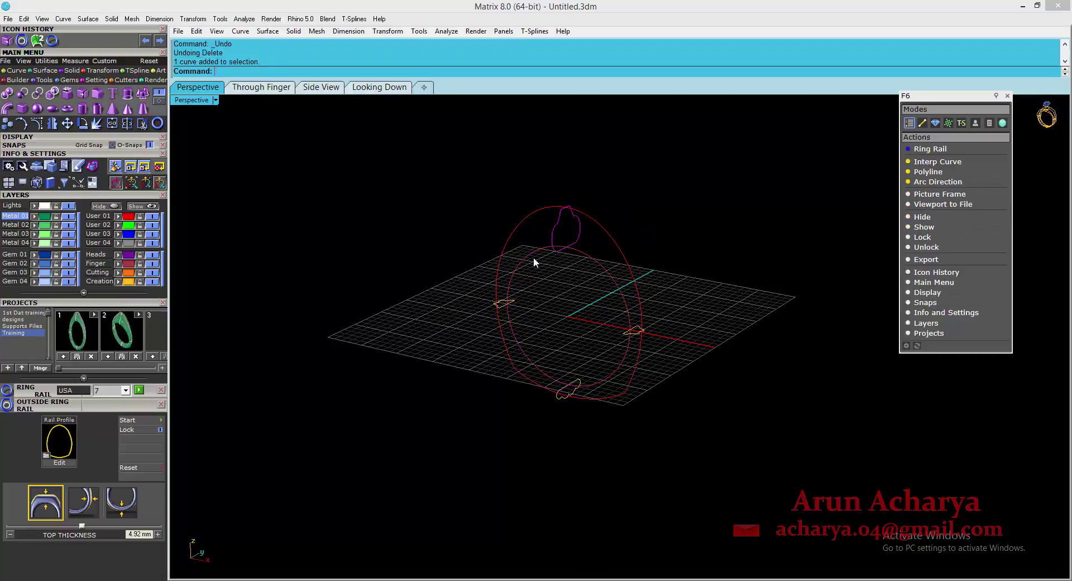
left_click_drag(453, 258, 731, 468)
key("Delete")
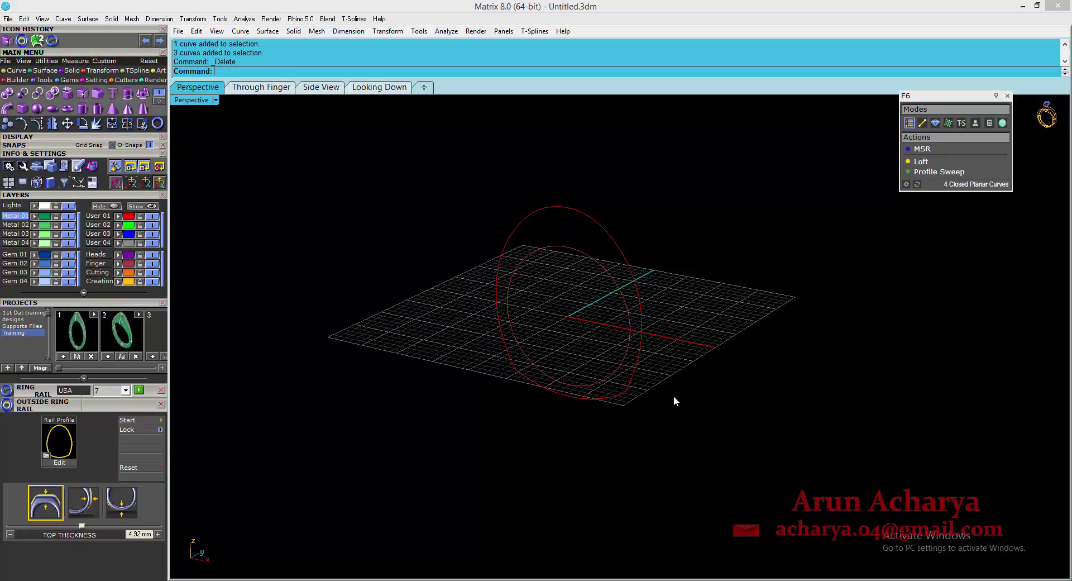
Delete the inner and outer ring rails to leave the scene empty
left_click_drag(673, 395, 591, 335)
right_click_drag(590, 335, 548, 390)
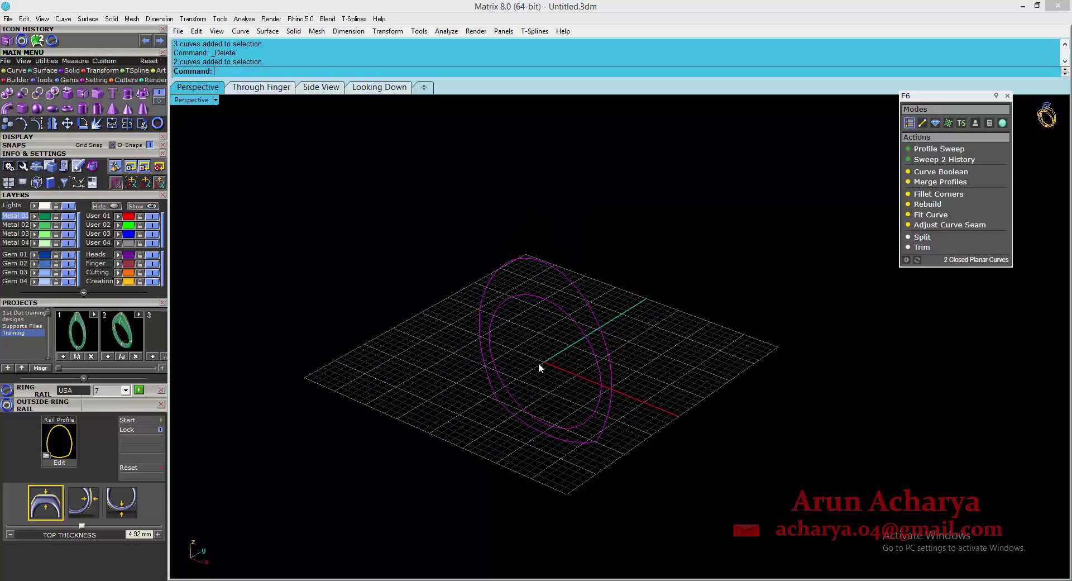
mouse_move(539, 363)
right_mouse_down()
mouse_move(579, 313)
mouse_move(554, 356)
right_mouse_up()
key("ctrl+y")
left_click(591, 330)
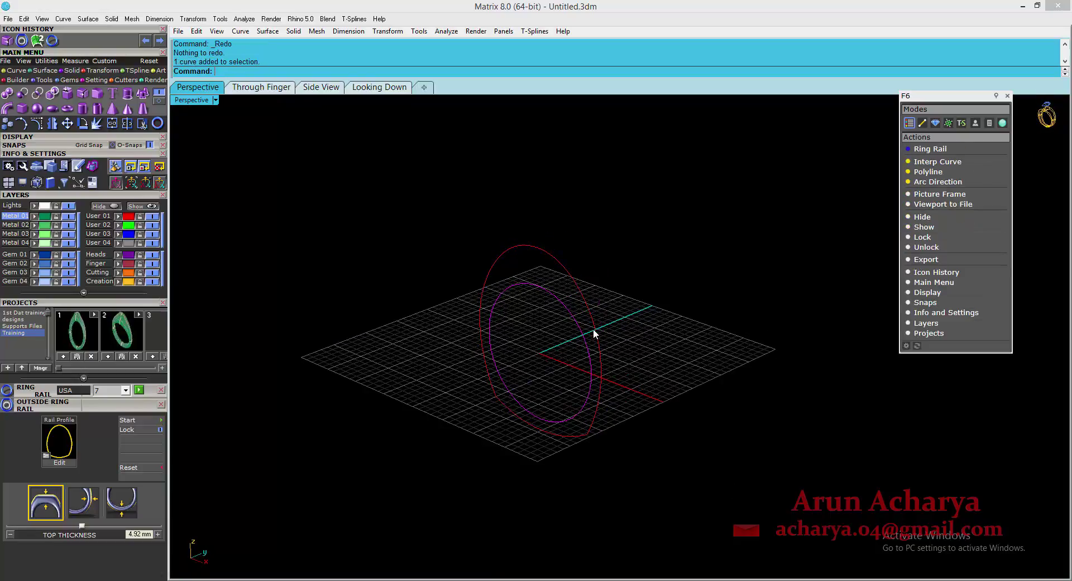
left_click_drag(672, 321, 558, 371)
key("Delete")
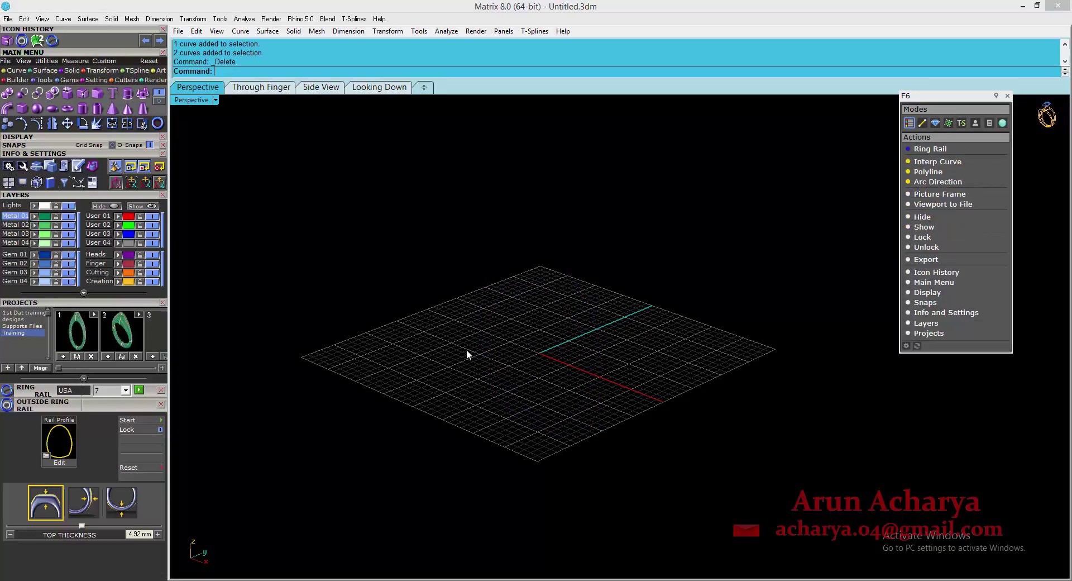
Draw a closed heart-shaped interpolated curve around the grid origin in the Looking Down view
double_click(185, 99)
double_click(185, 99)
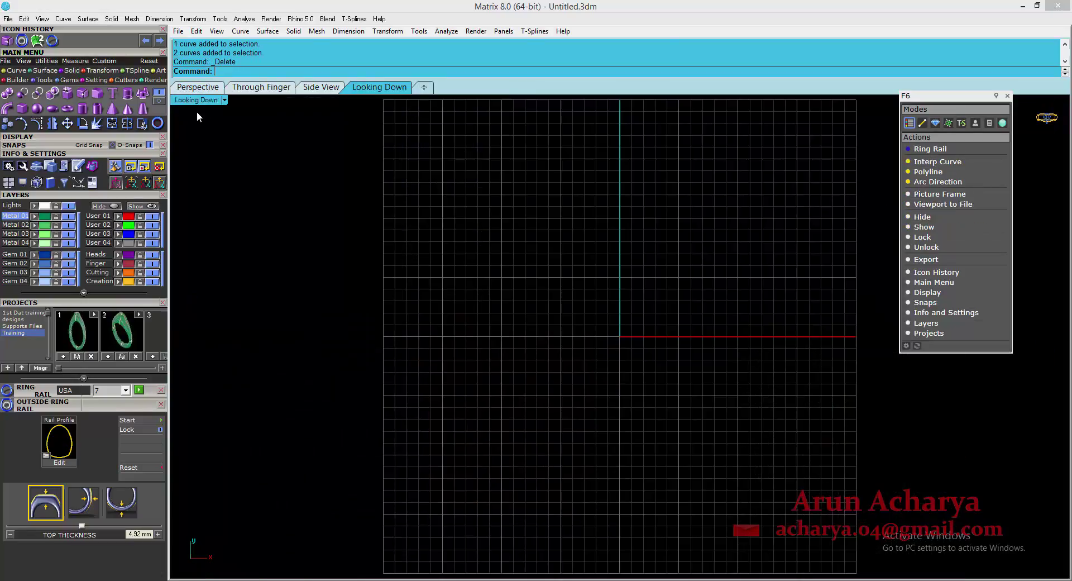
scroll(366, 282, "down", 6)
right_click_drag(366, 282, 353, 315)
left_click(16, 71)
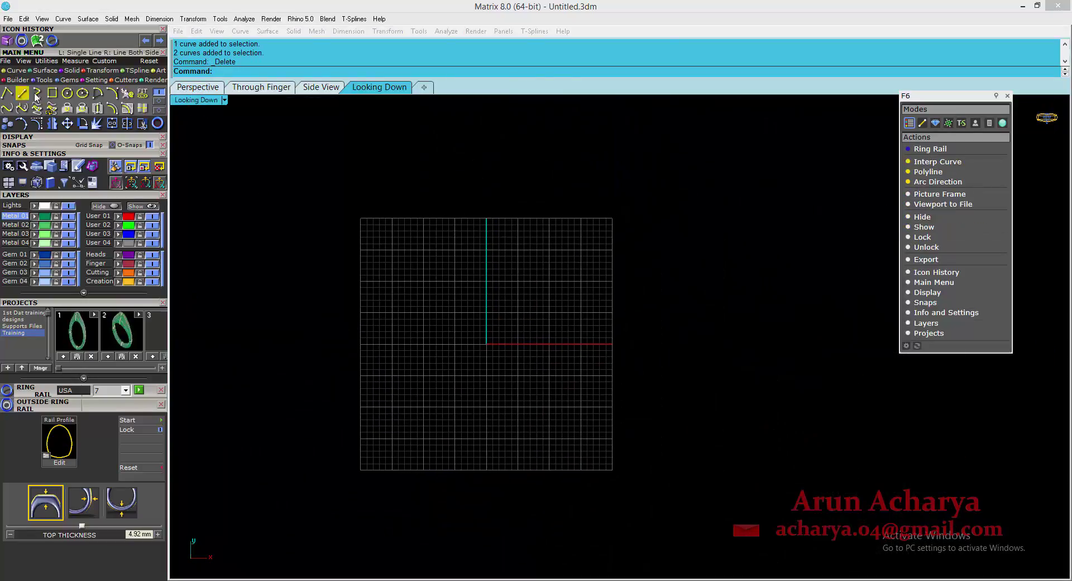
left_click(37, 93)
left_click(476, 439)
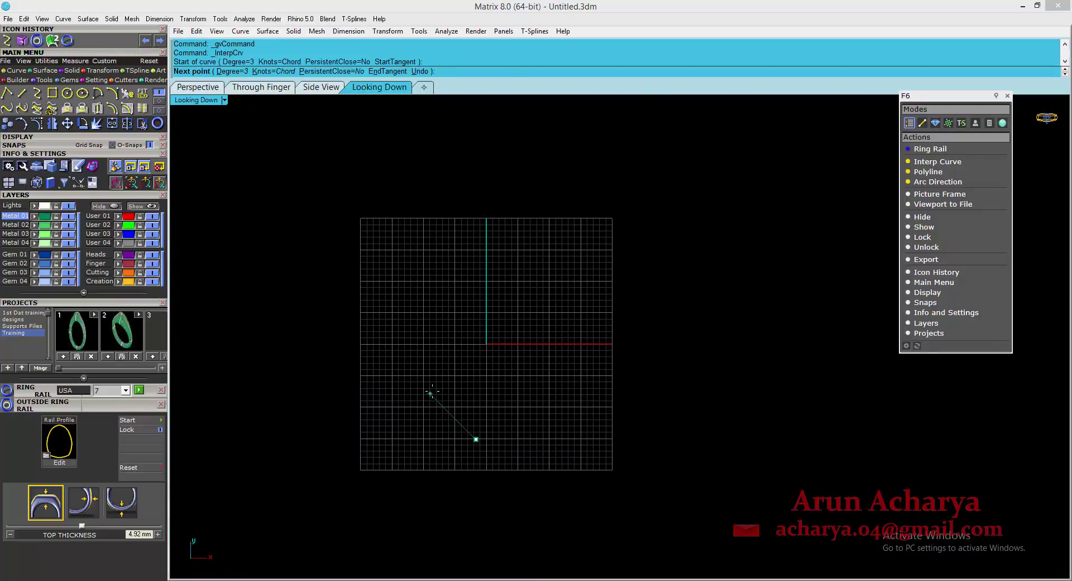
left_click(429, 393)
left_click(424, 291)
left_click(472, 337)
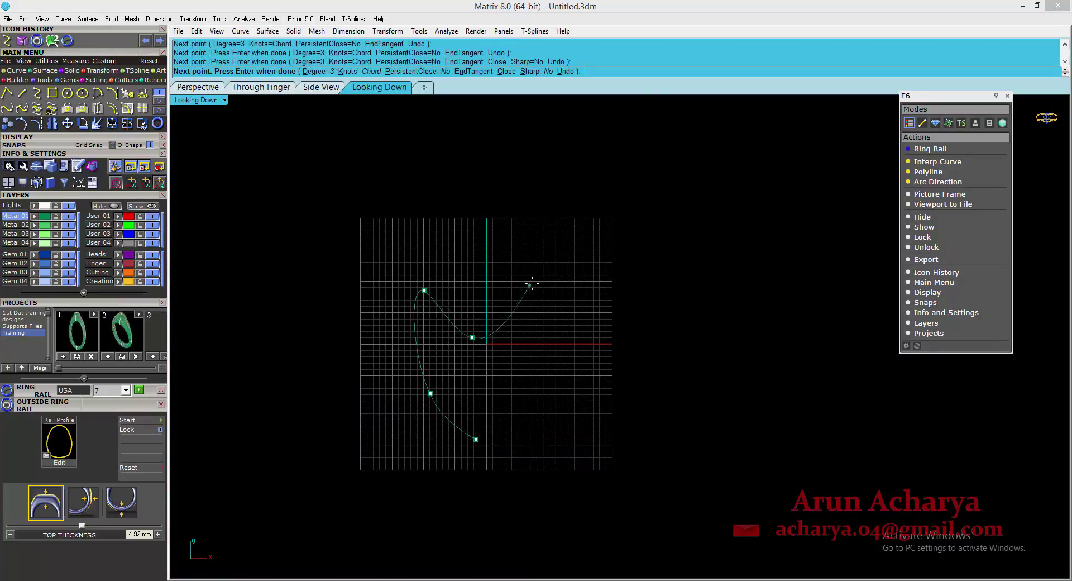
left_click(533, 283)
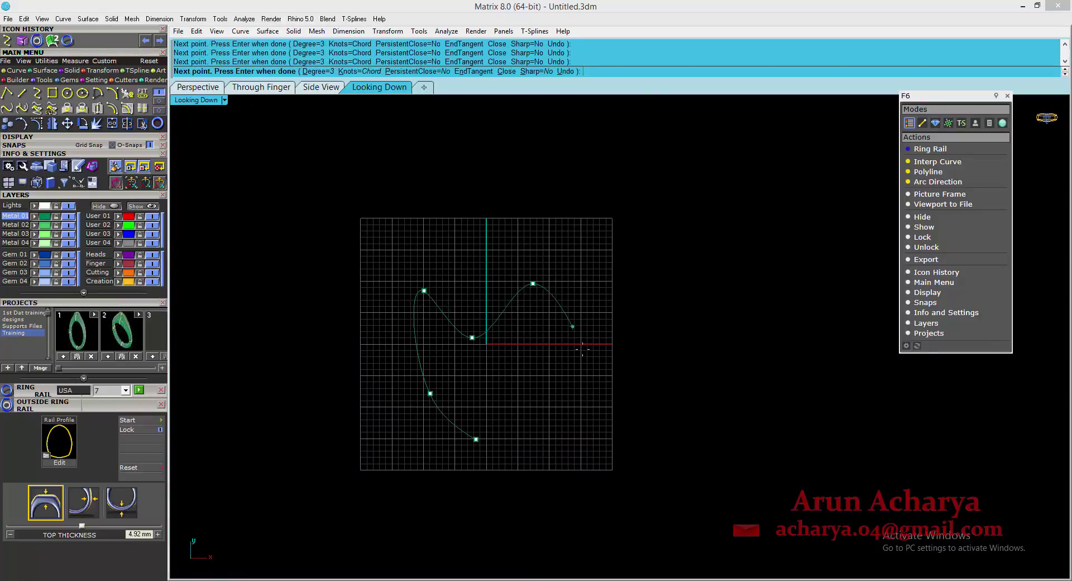
left_click(476, 439)
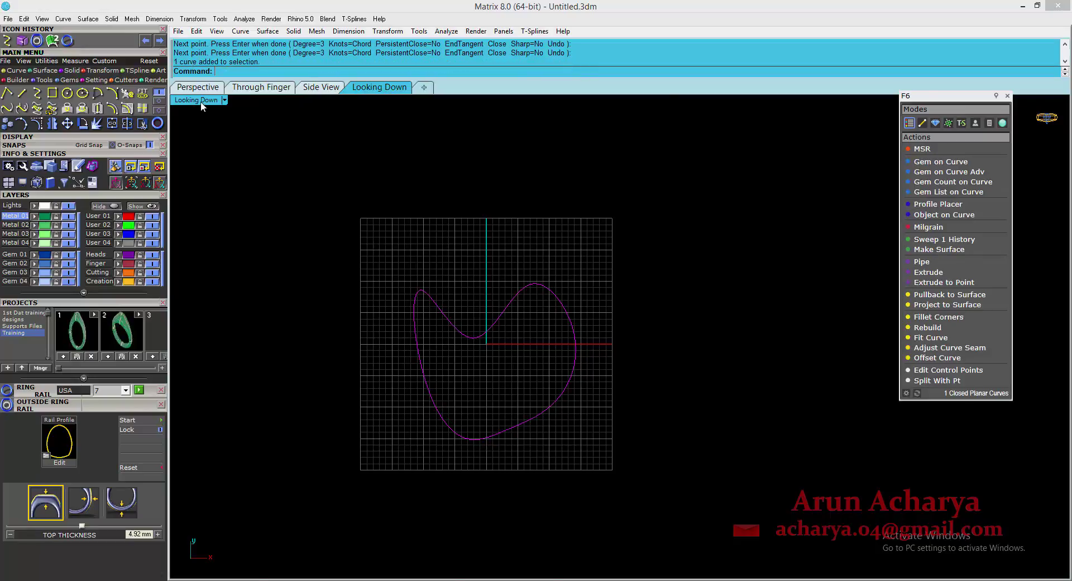
Place a triangular edge profile at the heart curve's inner notch with Profile Placer in Perspective, roll it to -90° and add it
double_click(200, 102)
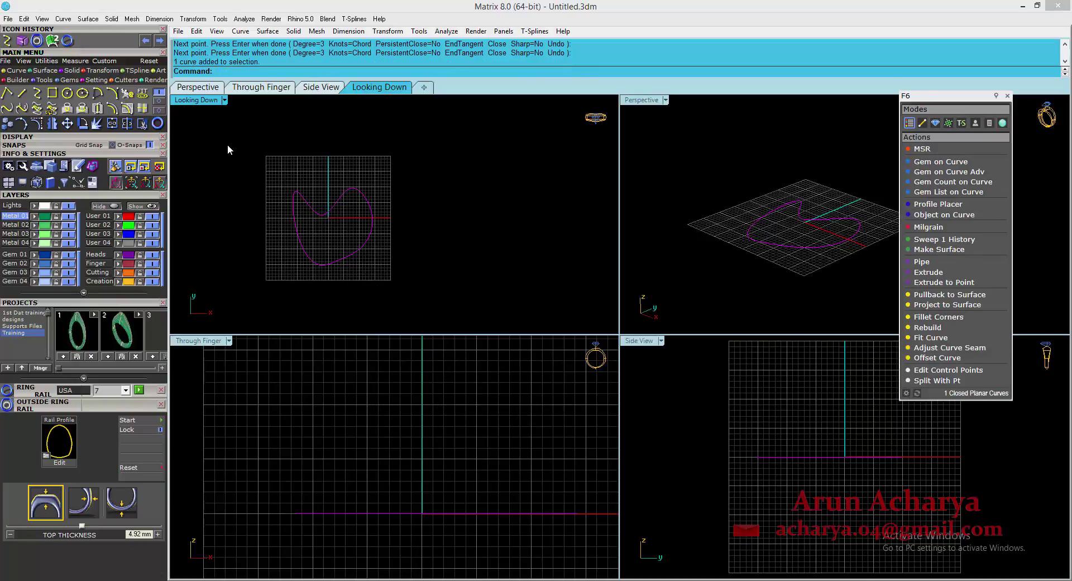
double_click(642, 100)
left_click(621, 266)
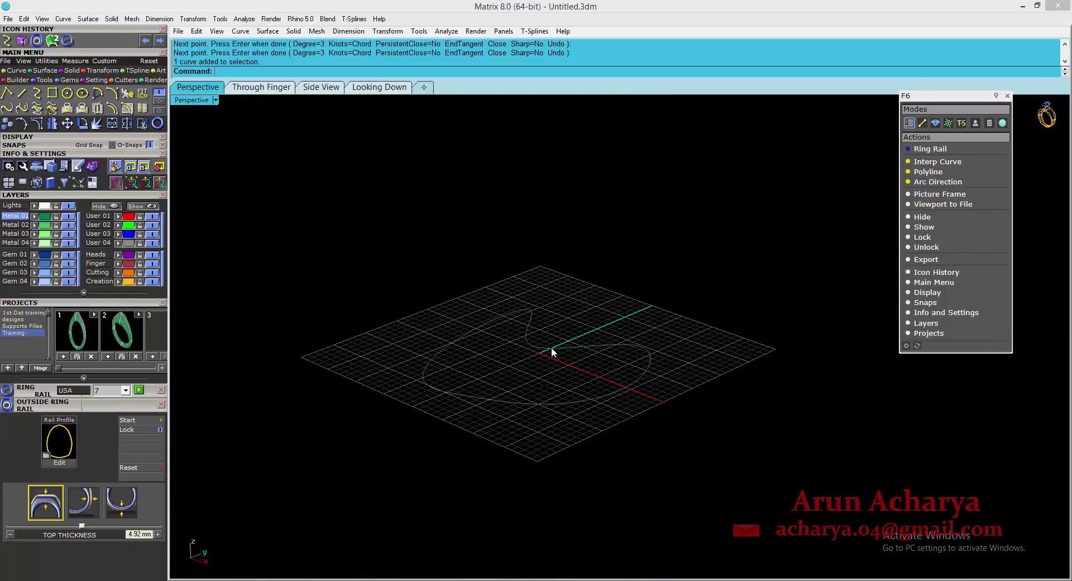
left_click(529, 338)
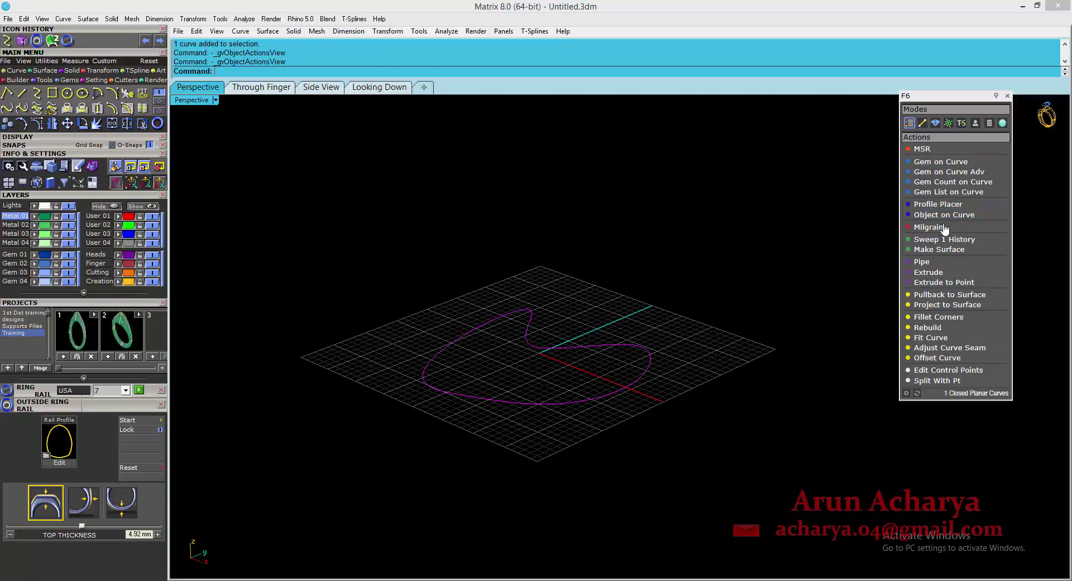
left_click(937, 204)
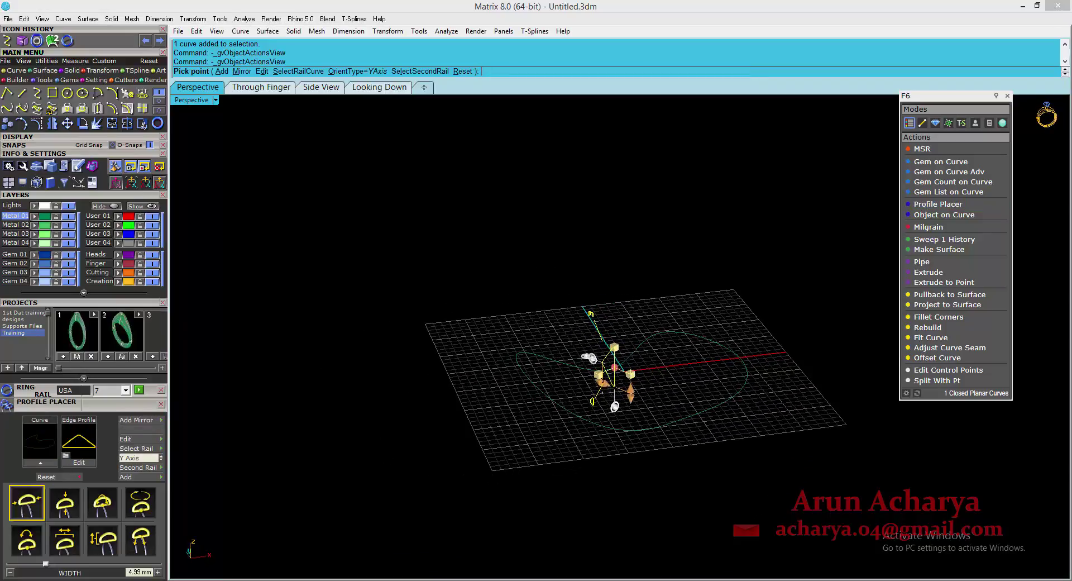
scroll(602, 386, "up", 4)
left_click_drag(595, 346, 621, 319)
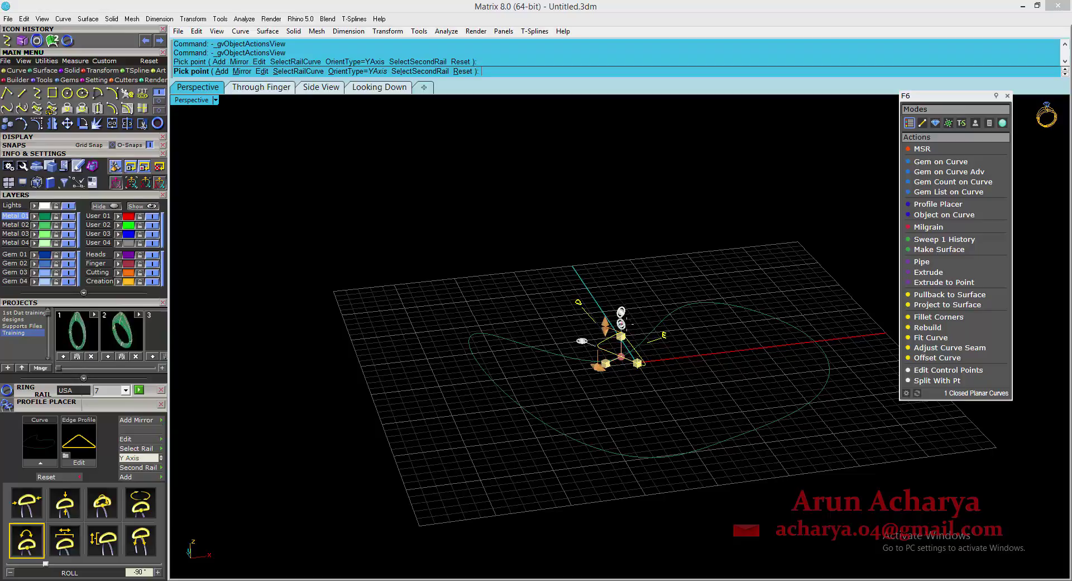
right_click_drag(711, 342, 701, 388)
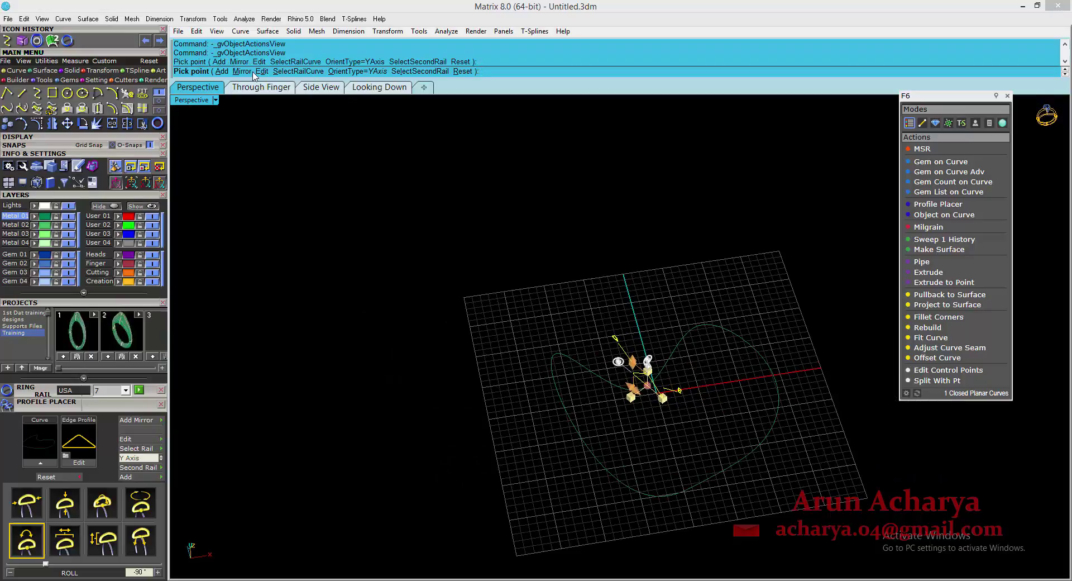
left_click(221, 71)
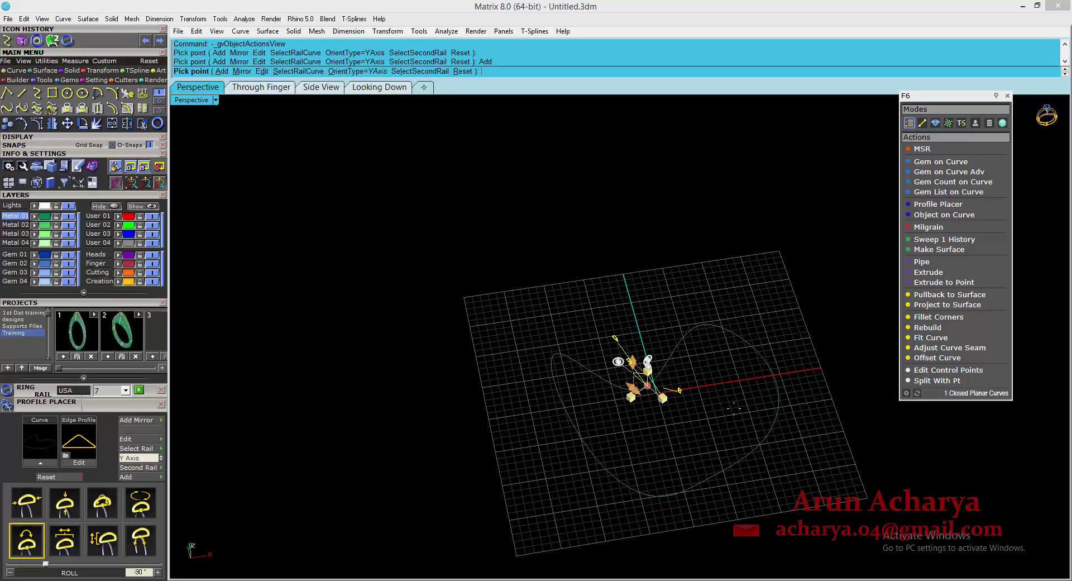
Place a second profile at 93.3% along the heart curve with a height of 3.3 mm and finish placing
right_click_drag(653, 389, 639, 344)
scroll(639, 344, "up", 4)
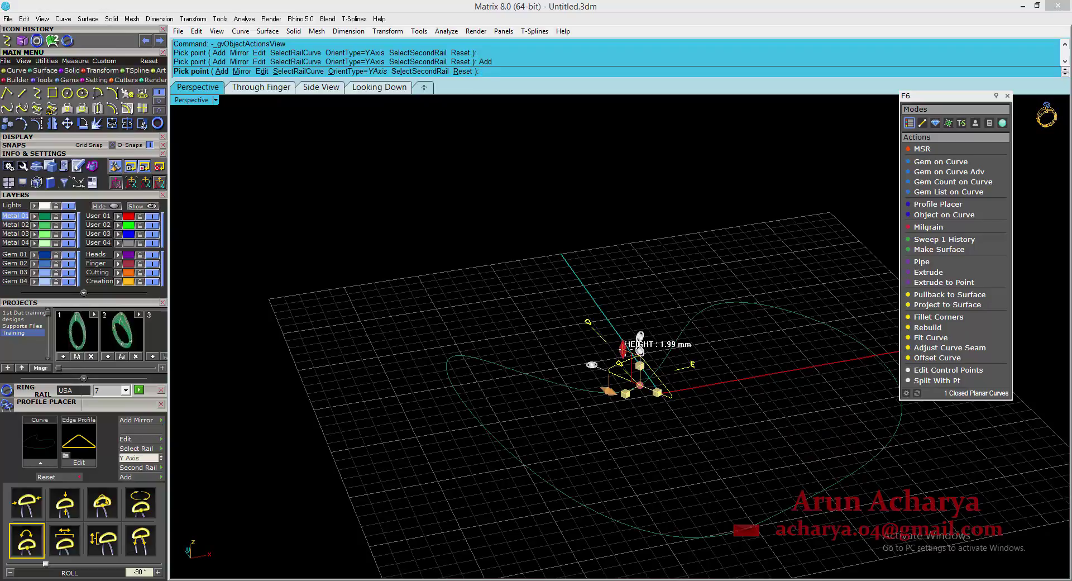
left_click_drag(640, 385, 806, 492)
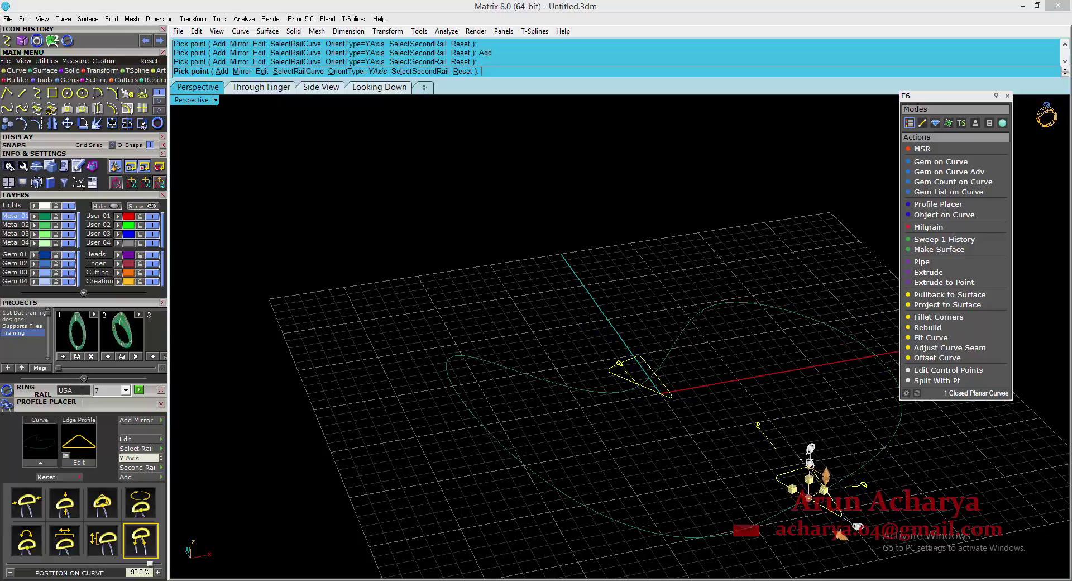
left_click_drag(811, 449, 812, 428)
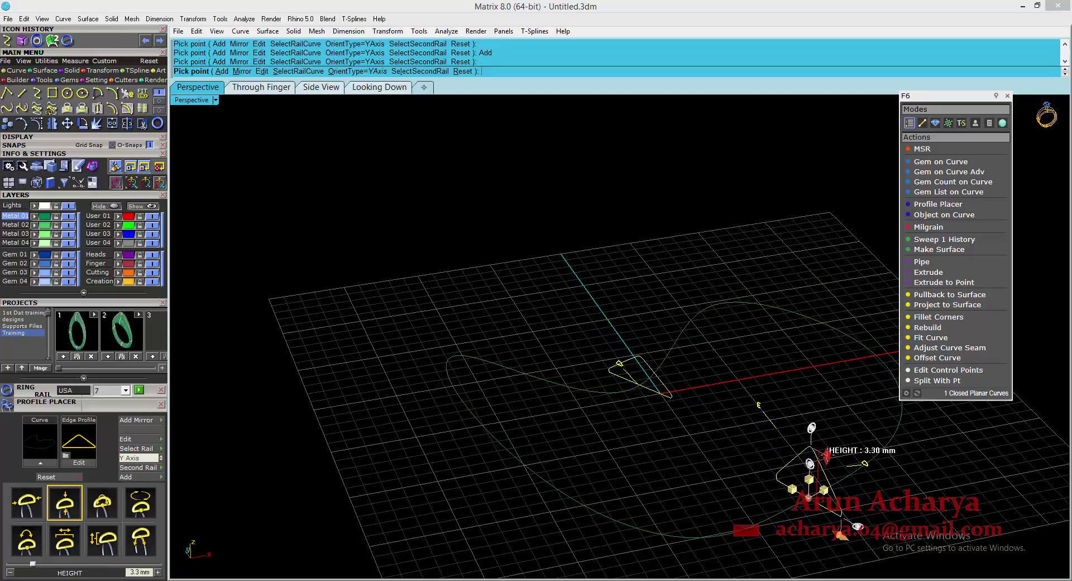
scroll(826, 456, "down", 4)
right_click_drag(765, 430, 703, 373)
right_click(810, 407)
Sweep both triangular profiles along the heart curve with Sweep 1 History
left_click(748, 415)
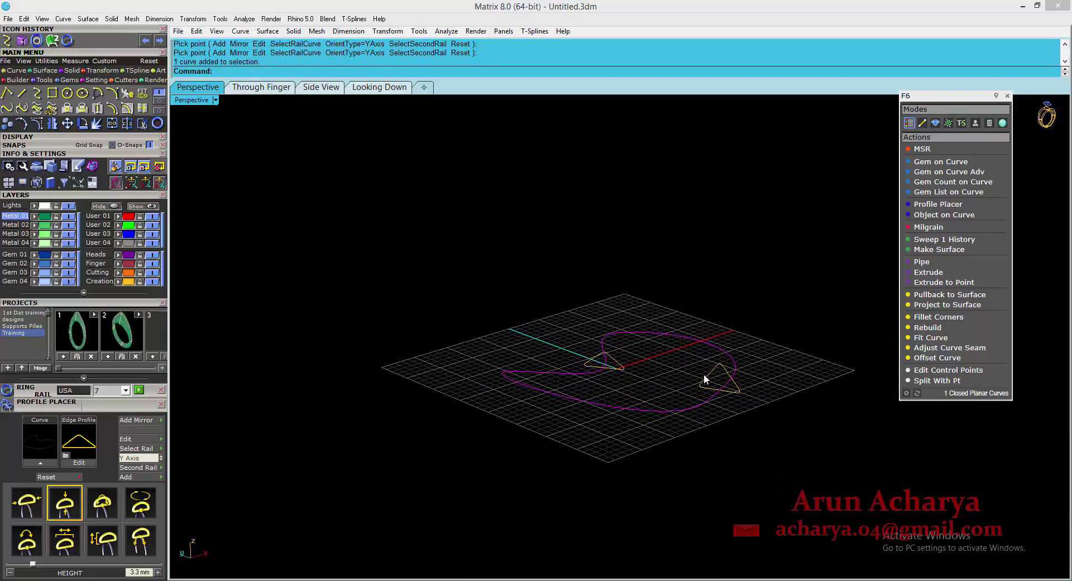
scroll(705, 366, "up", 3)
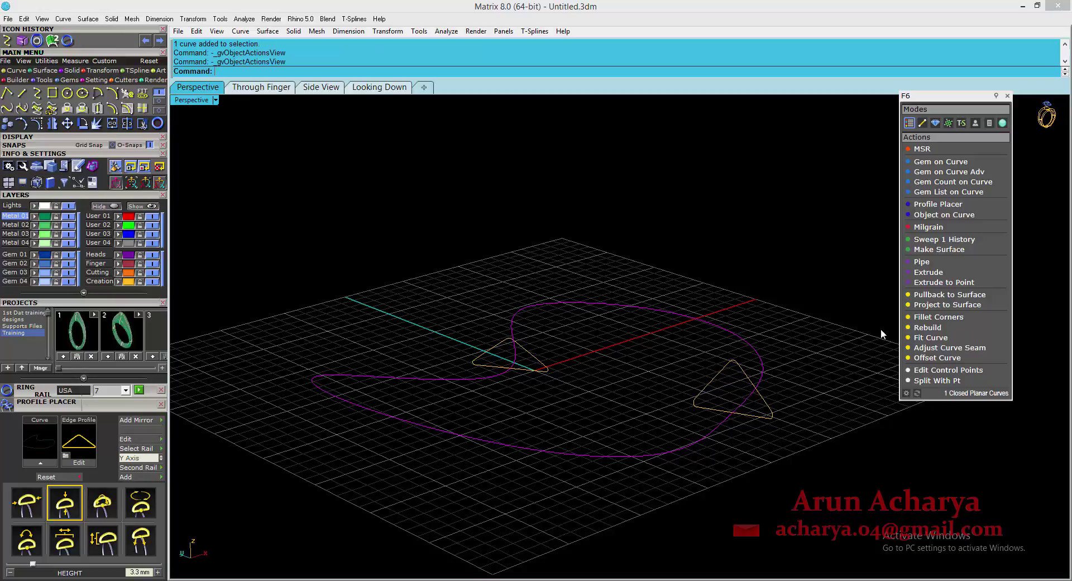
left_click(956, 239)
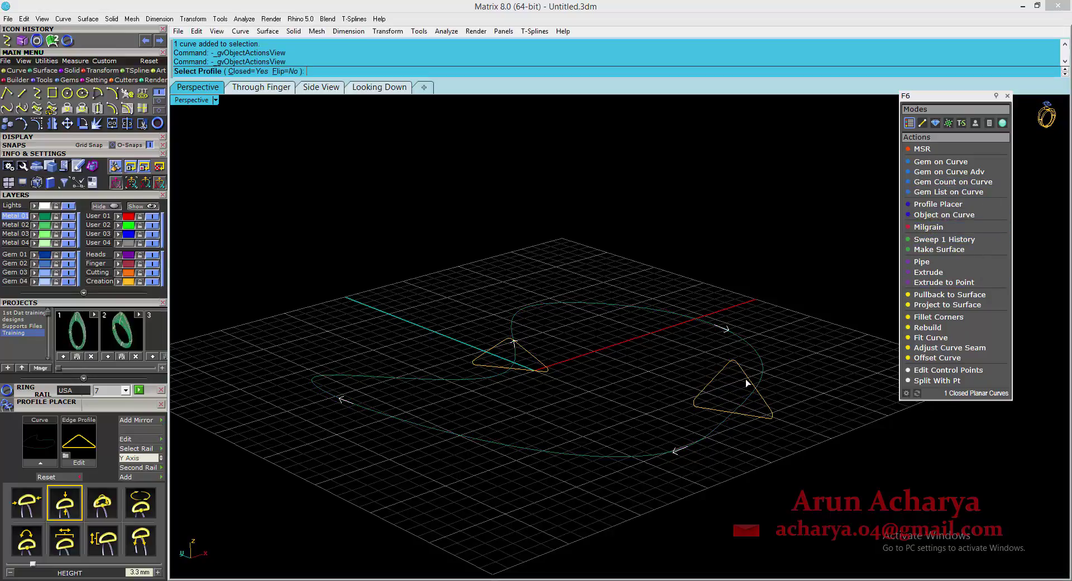
left_click(545, 368)
left_click(729, 367)
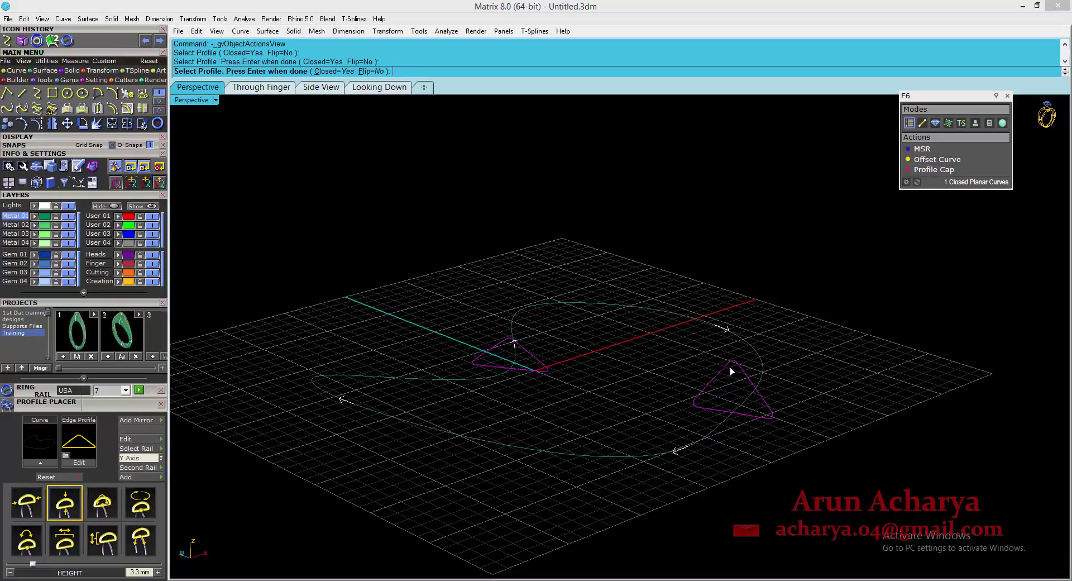
right_click(731, 367)
right_click_drag(731, 367, 714, 404)
right_click_drag(579, 314, 549, 313)
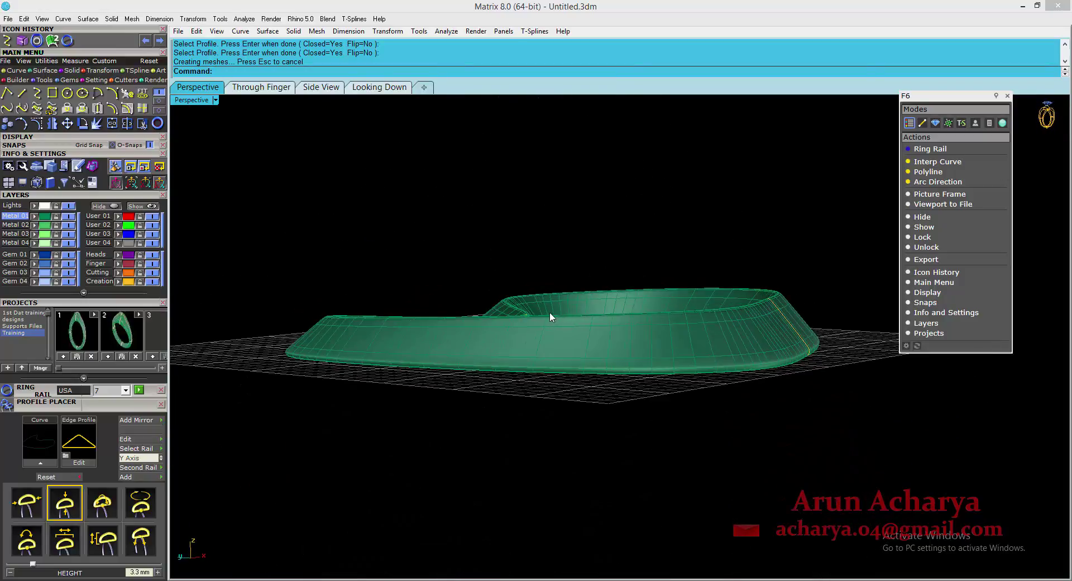
right_click_drag(774, 334, 760, 361)
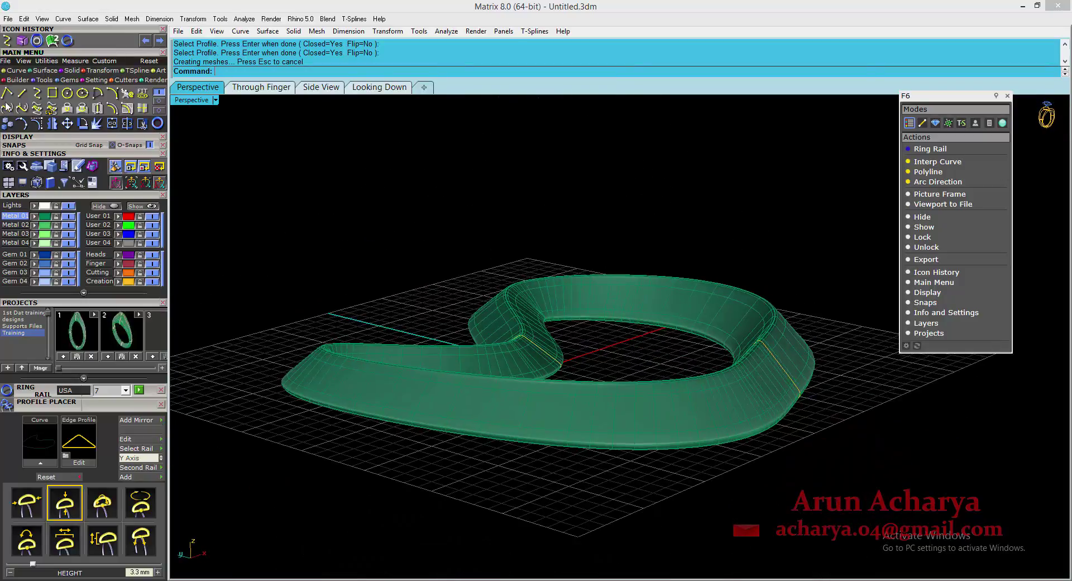
Extract the U-direction isocurve running along the top ridge of the heart-shaped sweep
left_click(42, 71)
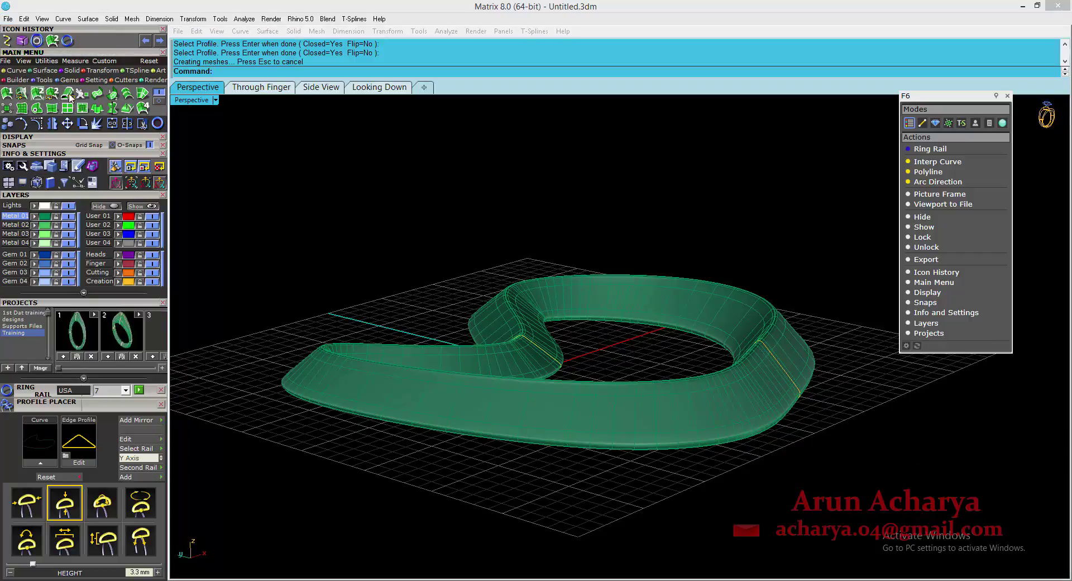
left_click(17, 72)
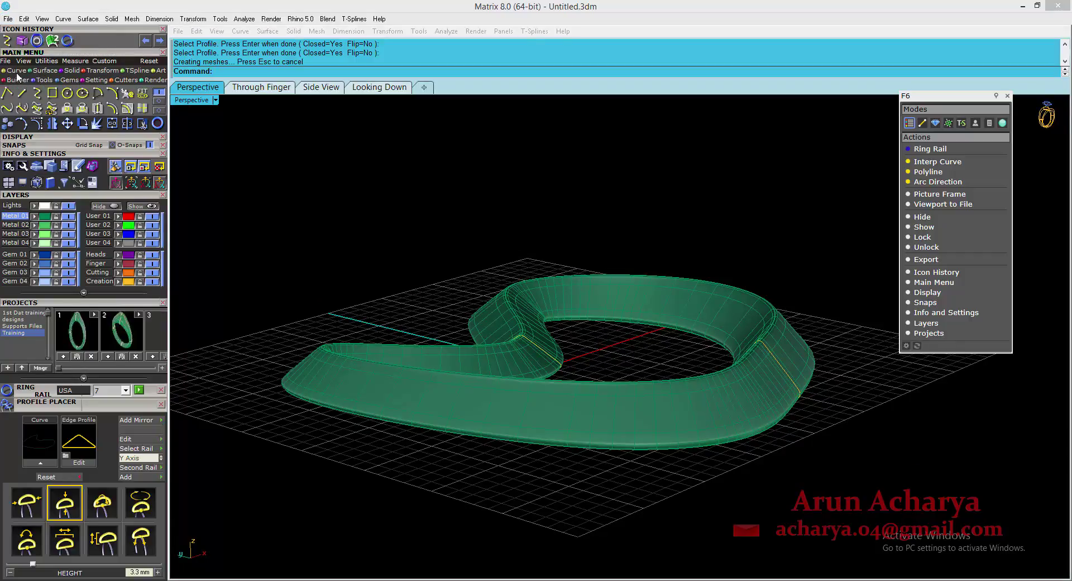
left_click(143, 109)
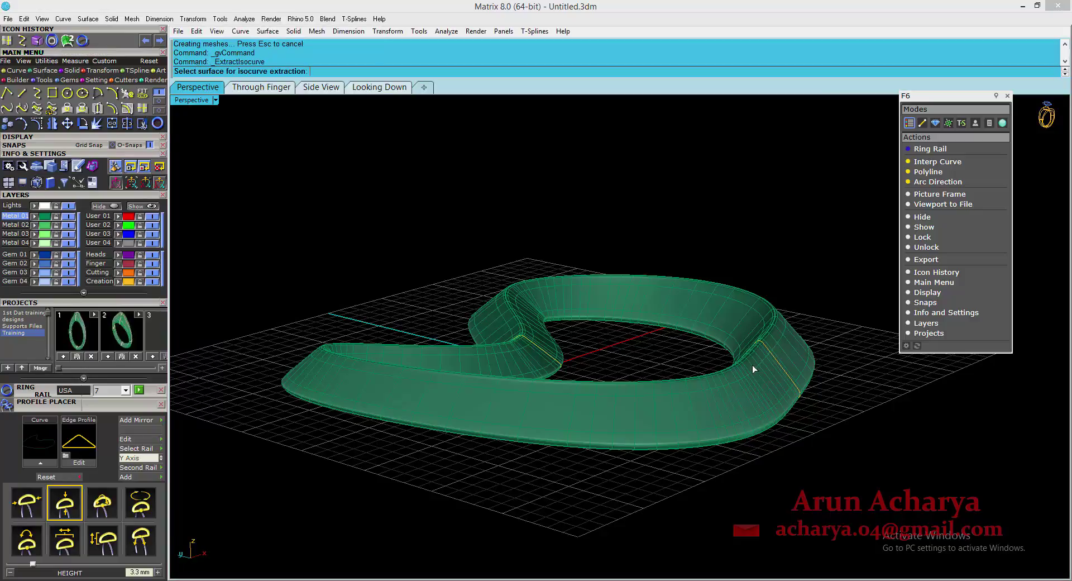
scroll(752, 357, "up", 3)
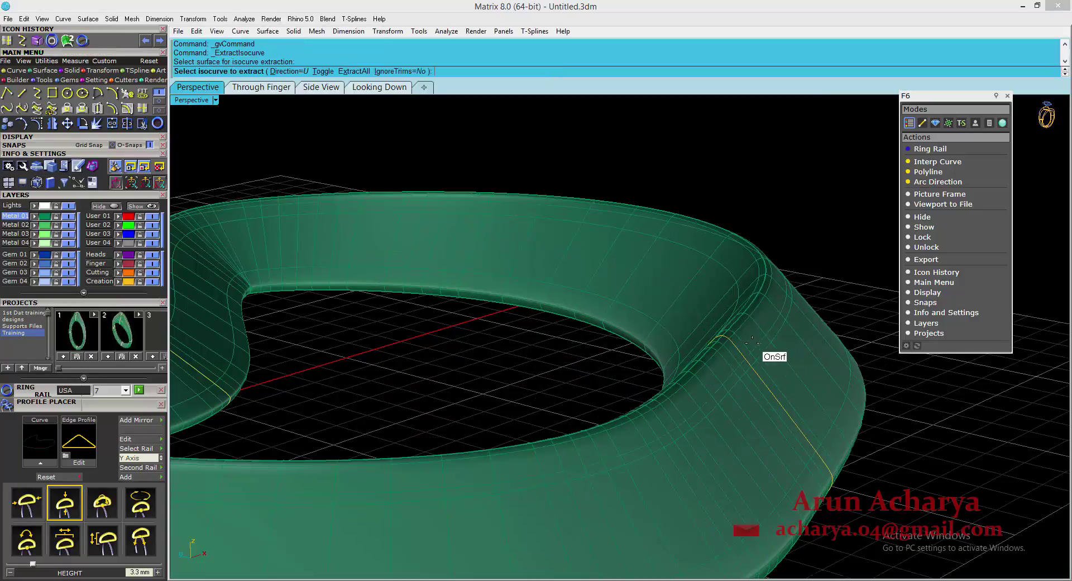
left_click(723, 335)
key("Return")
scroll(745, 324, "down", 5)
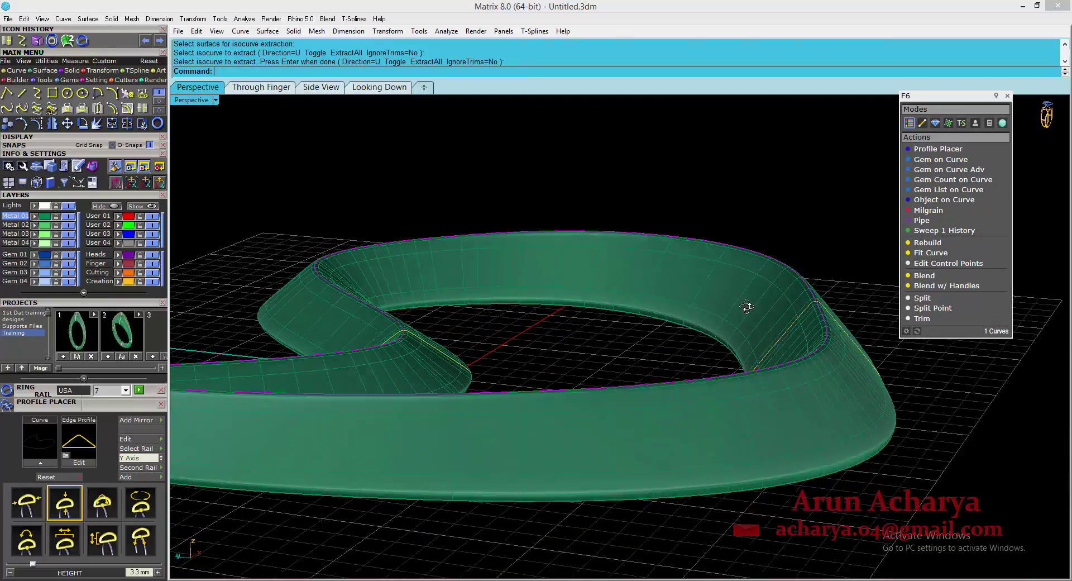
scroll(747, 306, "down", 3)
Delete the swept heart polysurface, keeping the base curve, both profiles and the extracted ridge curve
left_click(741, 343)
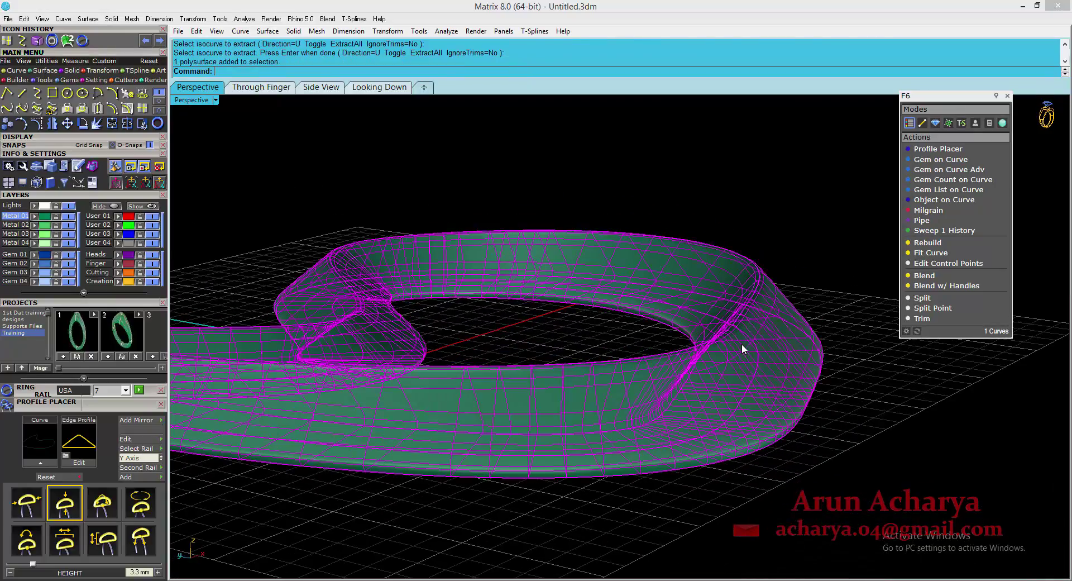
key("Delete")
scroll(734, 268, "down", 3)
right_click_drag(731, 265, 705, 278)
Show the control points of the extracted ridge curve to examine their distribution, and hide them again
left_click(715, 245)
left_click(45, 124)
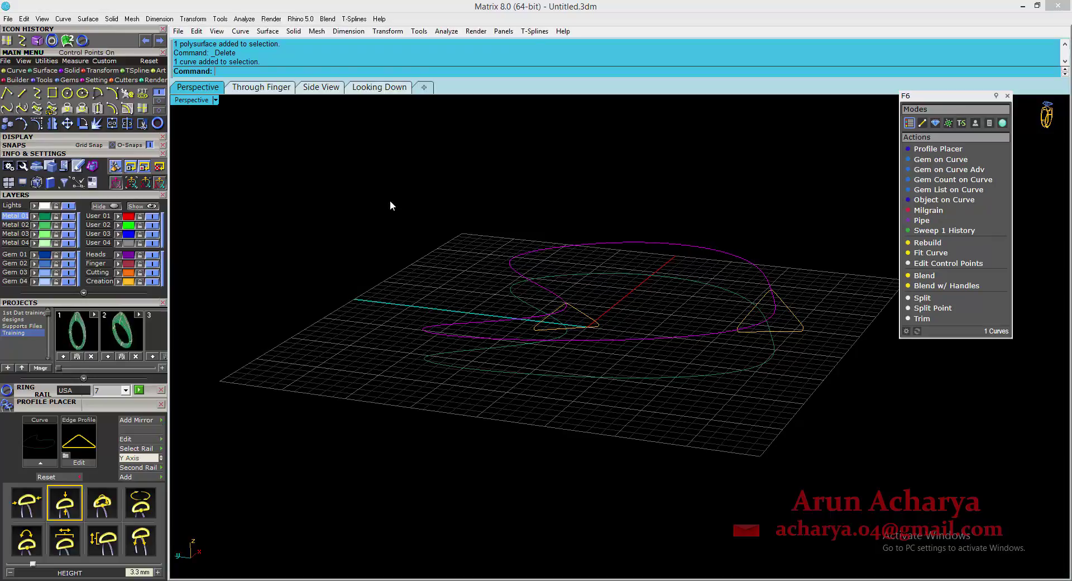
right_click_drag(608, 239, 522, 305)
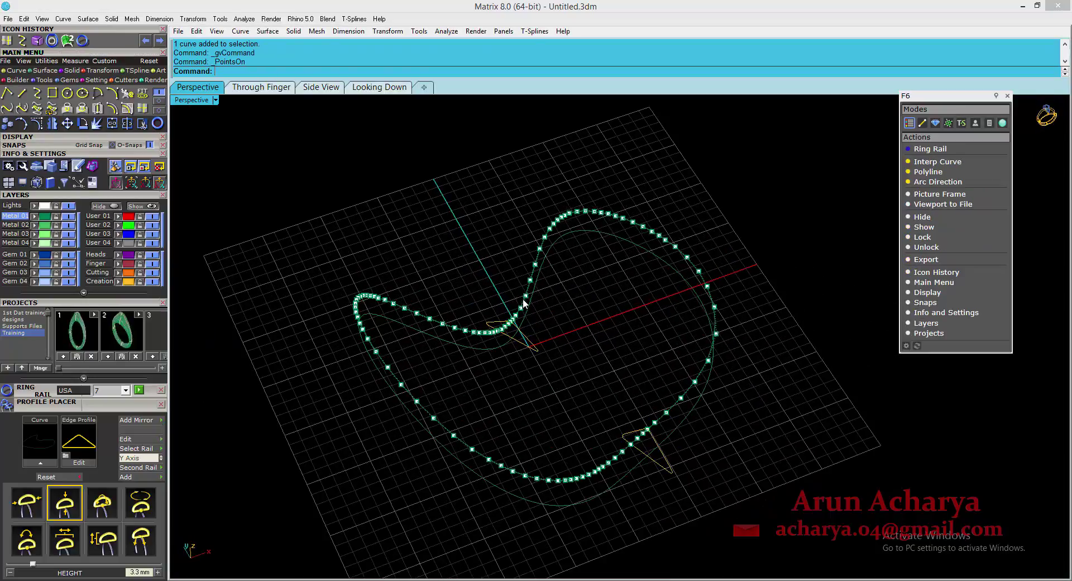
scroll(522, 304, "up", 2)
right_click_drag(531, 342, 531, 264)
key("Escape")
Start rebuilding the extracted ridge curve with a point count of 22 at degree 3
left_click(530, 262)
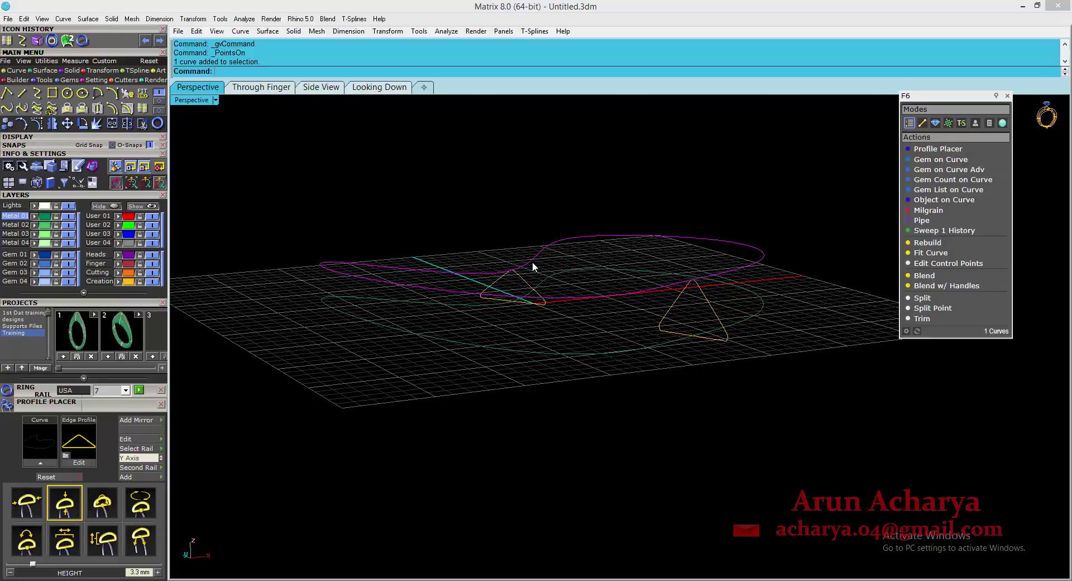
key("Return")
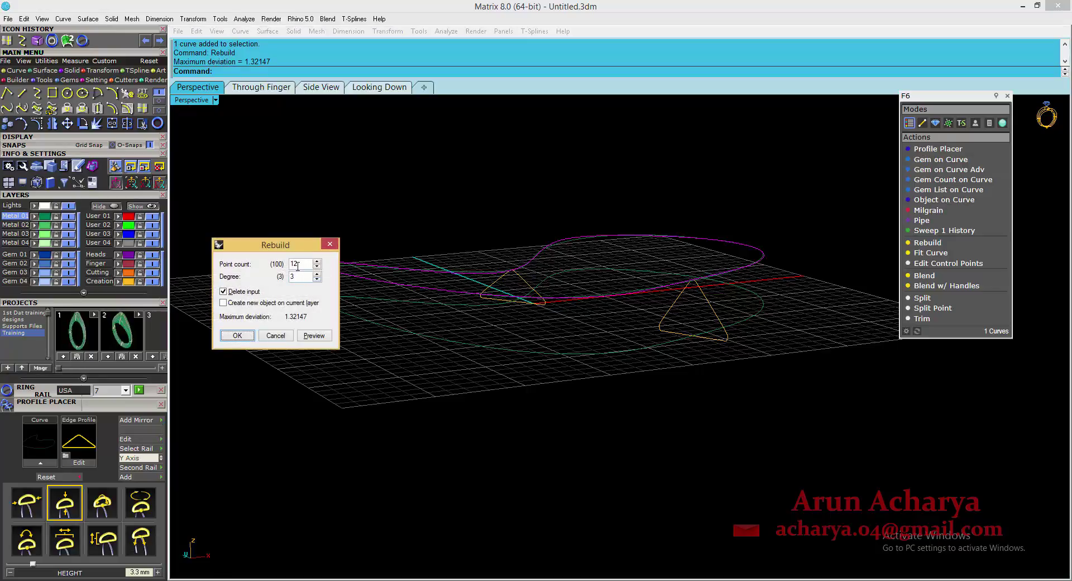
double_click(297, 264)
type("22")
left_click_drag(275, 244, 260, 163)
Examine the rebuild's deviation around the heart's lobe, and apply the rebuild while keeping the original ridge curve
right_click_drag(605, 213, 503, 275)
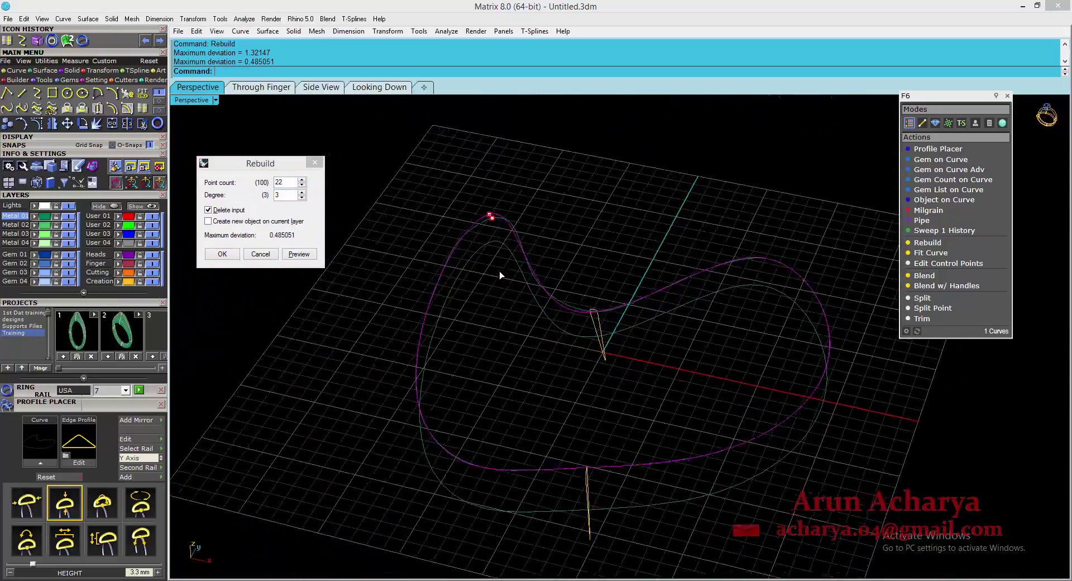
scroll(507, 220, "up", 5)
scroll(457, 225, "up", 3)
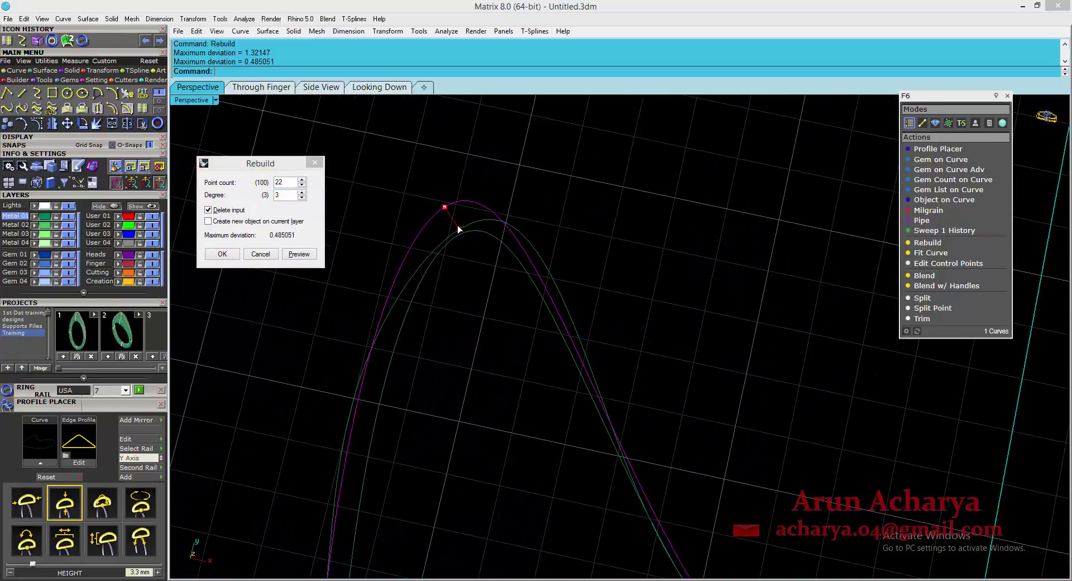
scroll(469, 304, "down", 3)
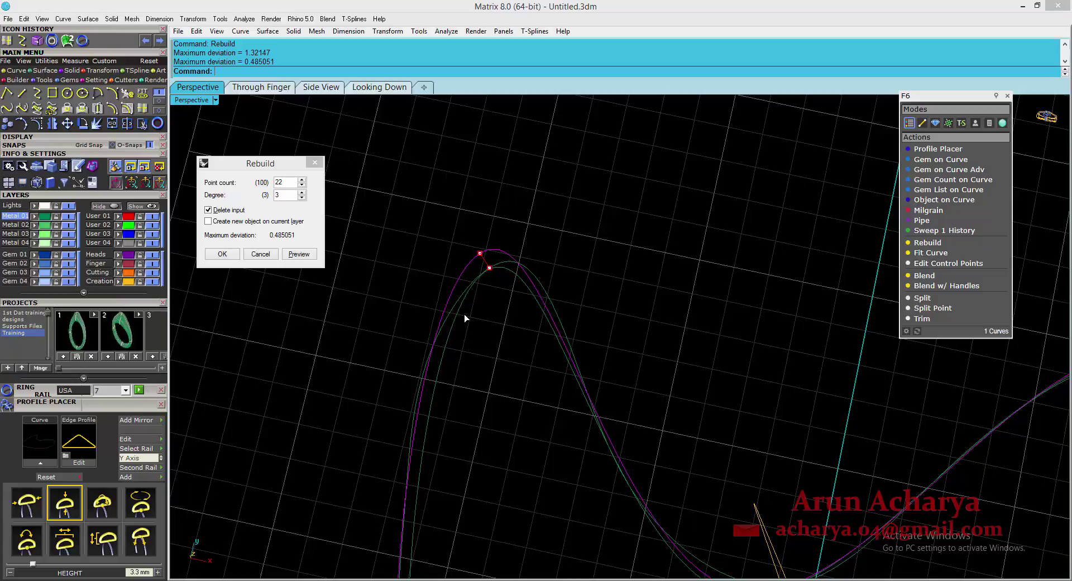
scroll(469, 218, "down", 5)
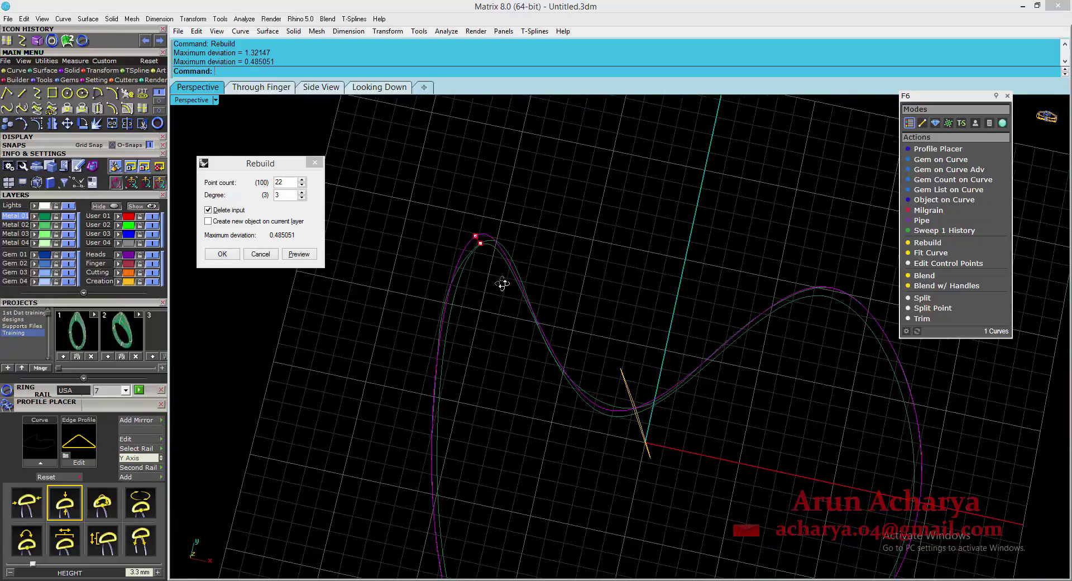
right_click_drag(503, 280, 575, 292)
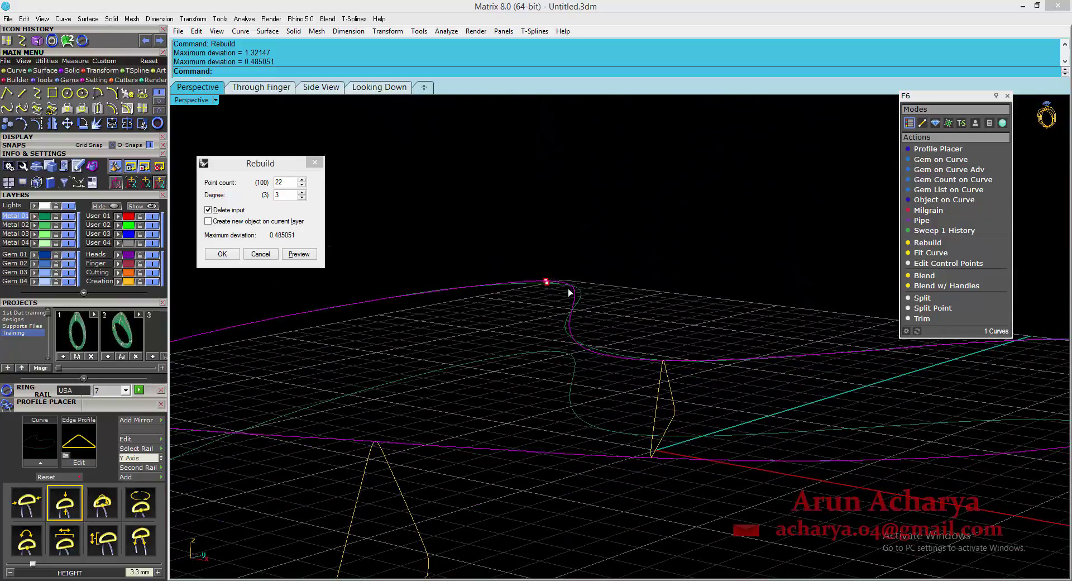
right_click_drag(610, 334, 597, 363)
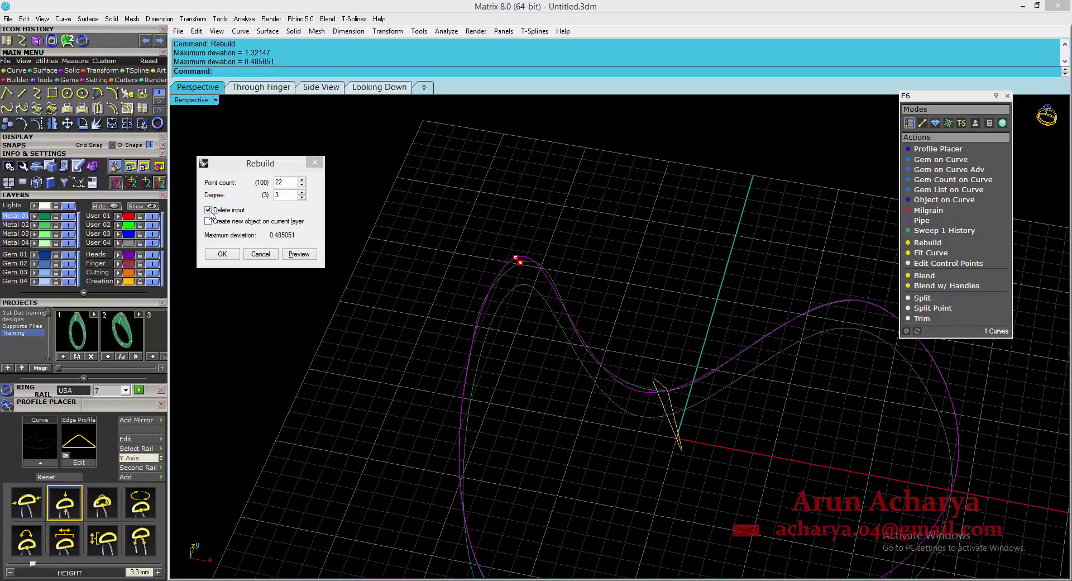
scroll(514, 274, "up", 5)
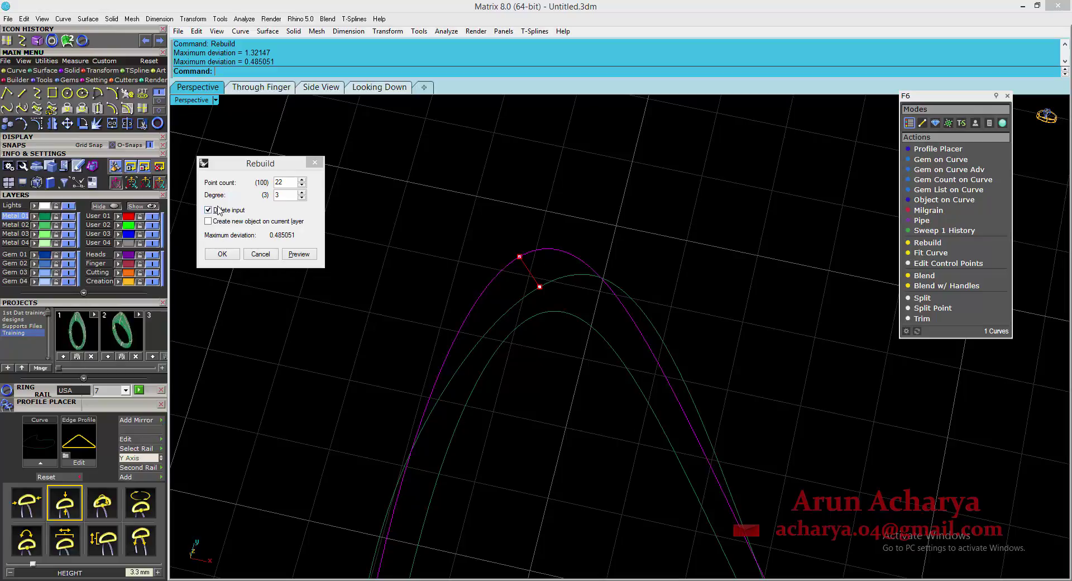
left_click(222, 253)
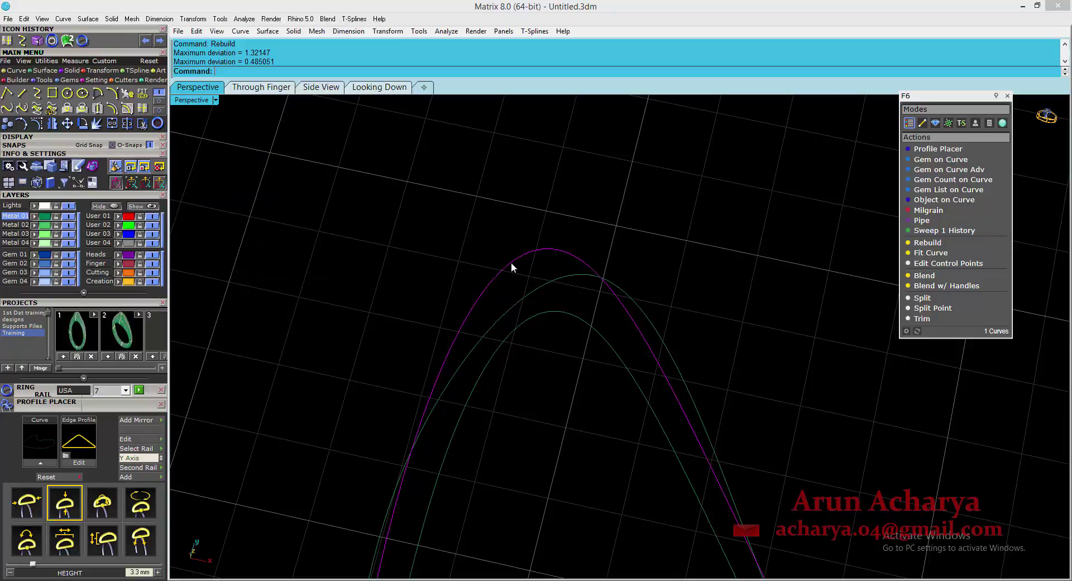
Show the edit points of the original ridge curve to examine their spacing, and hide them again
left_click(530, 248)
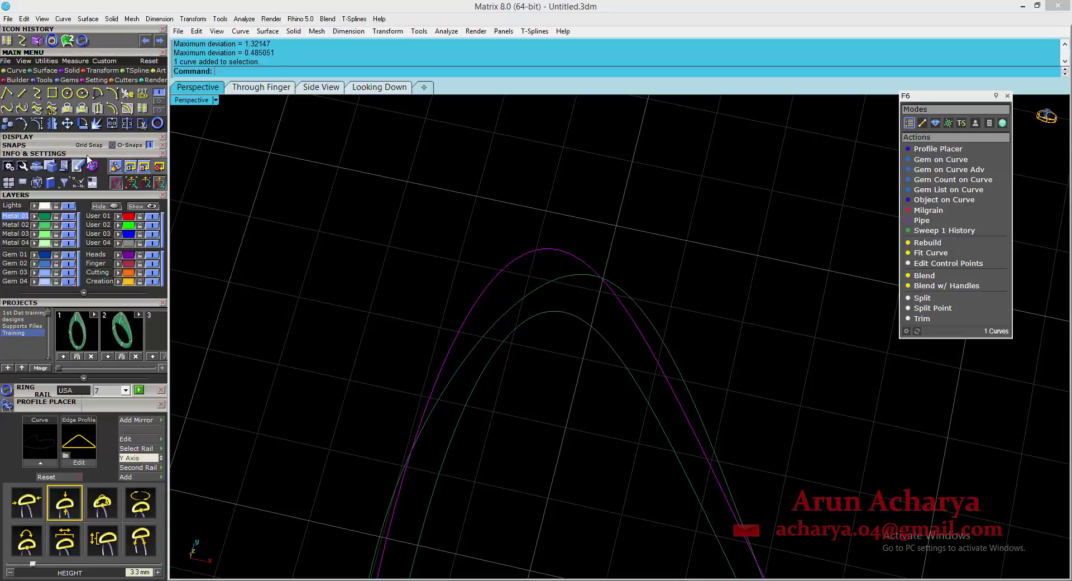
left_click(507, 255)
key("Escape")
left_click(500, 266)
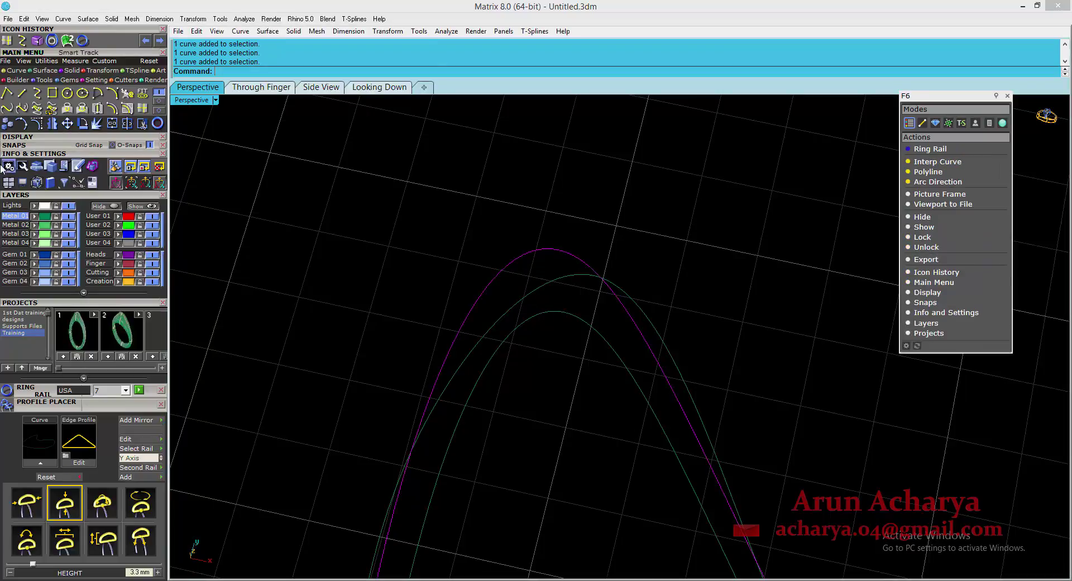
left_click(22, 123)
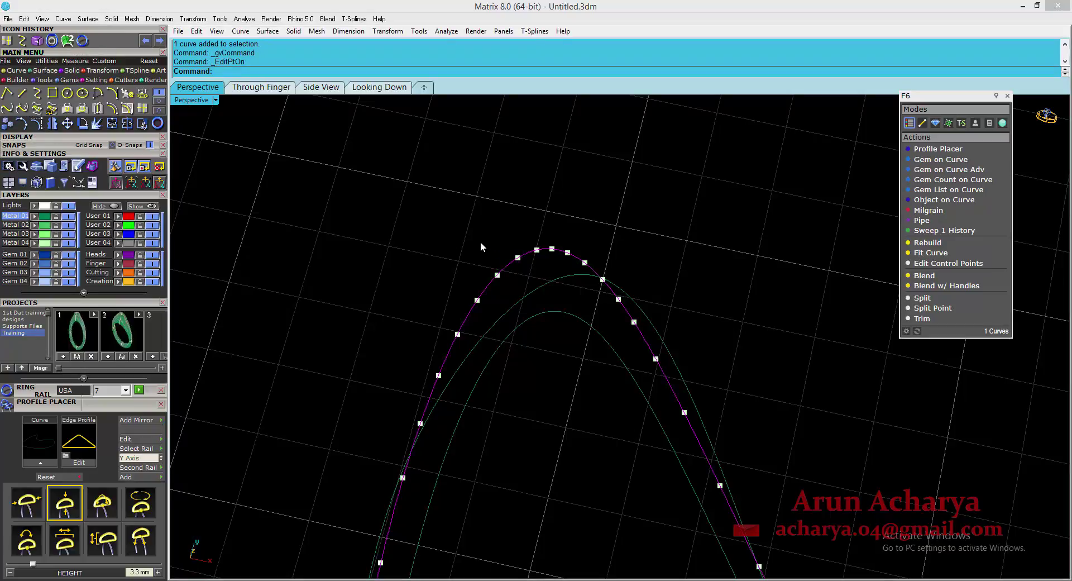
right_click_drag(480, 241, 533, 309)
key("Escape")
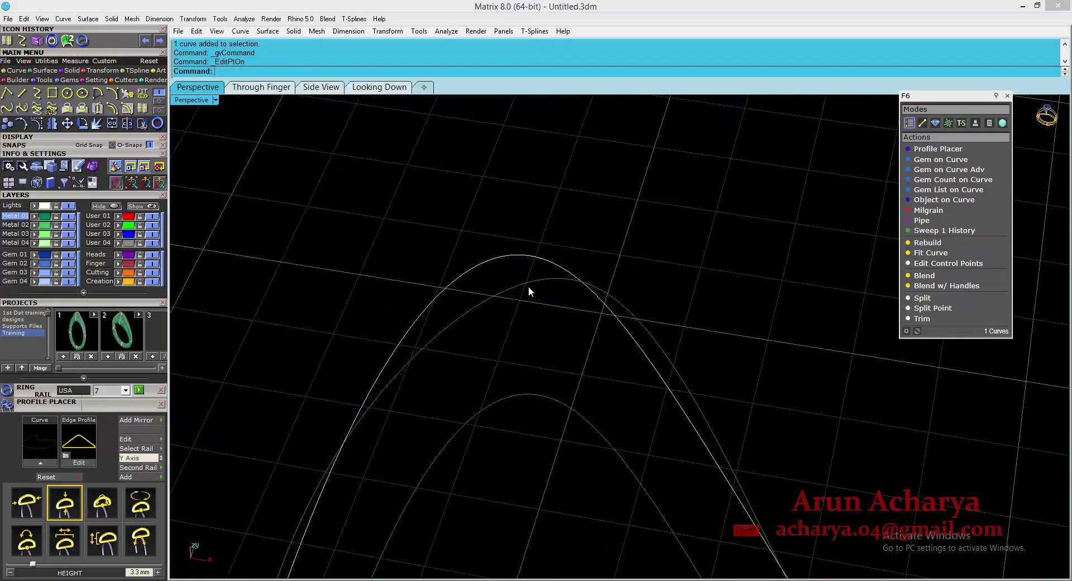
Move the rebuilt curve's edit point at the heart's left lobe to the lobe's peak, following the original curve in the Looking Down view
left_click(530, 282)
left_click_drag(496, 213, 640, 342)
double_click(182, 101)
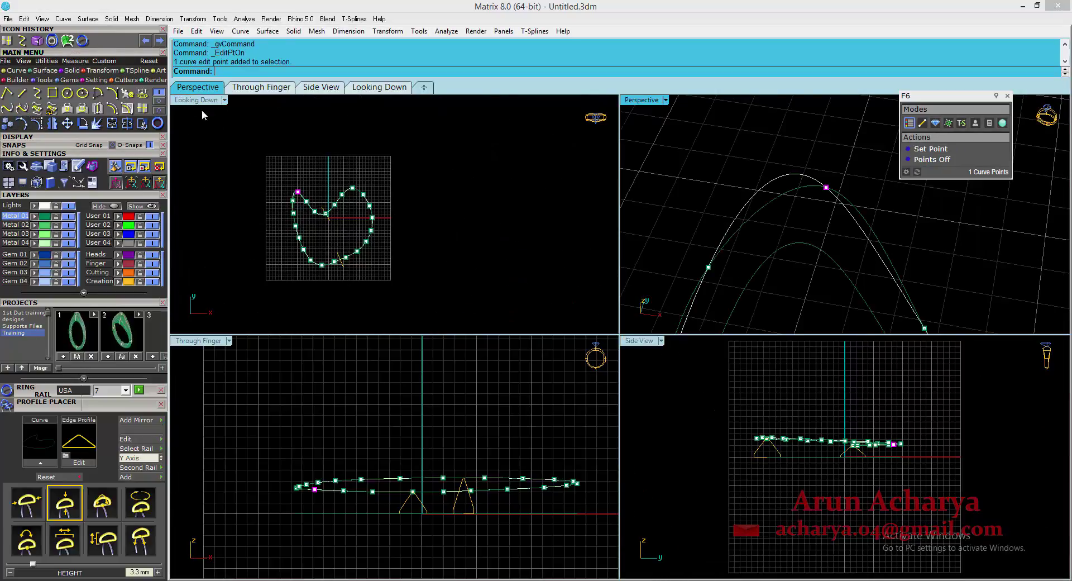
scroll(353, 198, "up", 10)
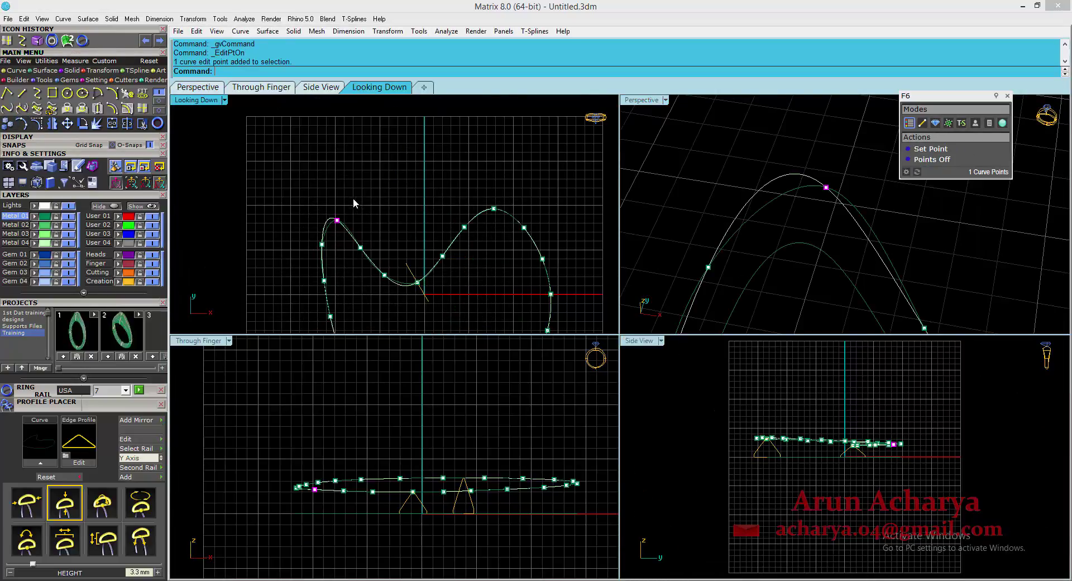
left_click(67, 123)
left_click(442, 206)
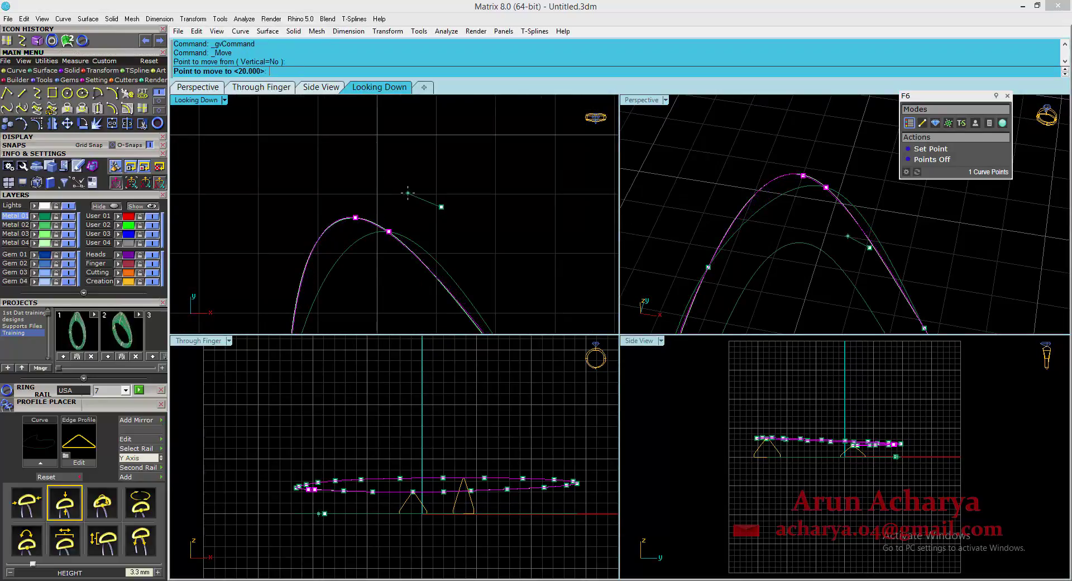
left_click(399, 183)
Move the rebuilt curve's edit point beside the heart's central notch toward the notch, aligning it with the original curve
scroll(413, 195, "up", 6)
scroll(423, 208, "down", 6)
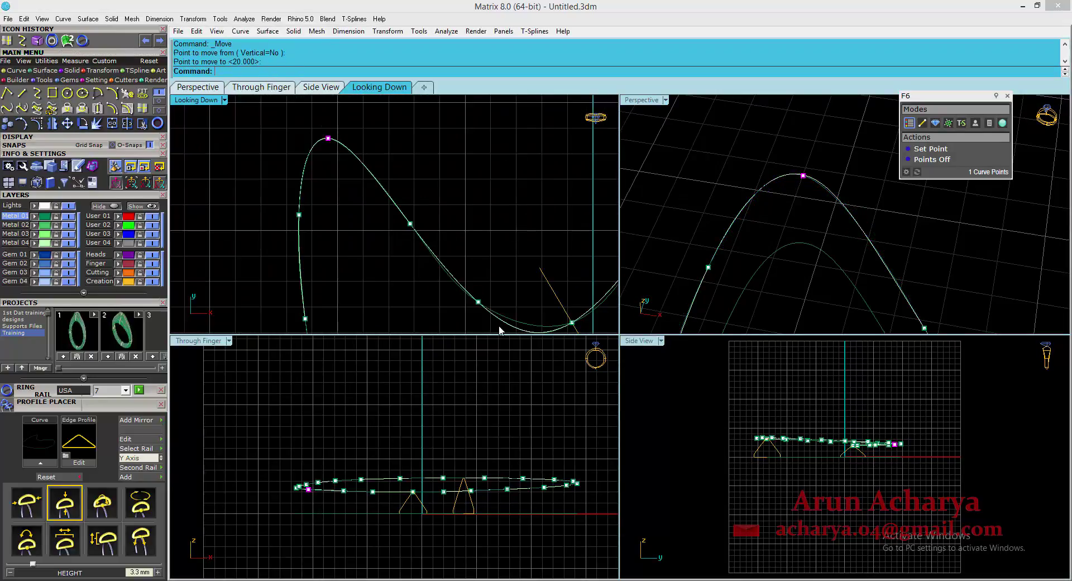
scroll(361, 211, "up", 4)
left_click(491, 224)
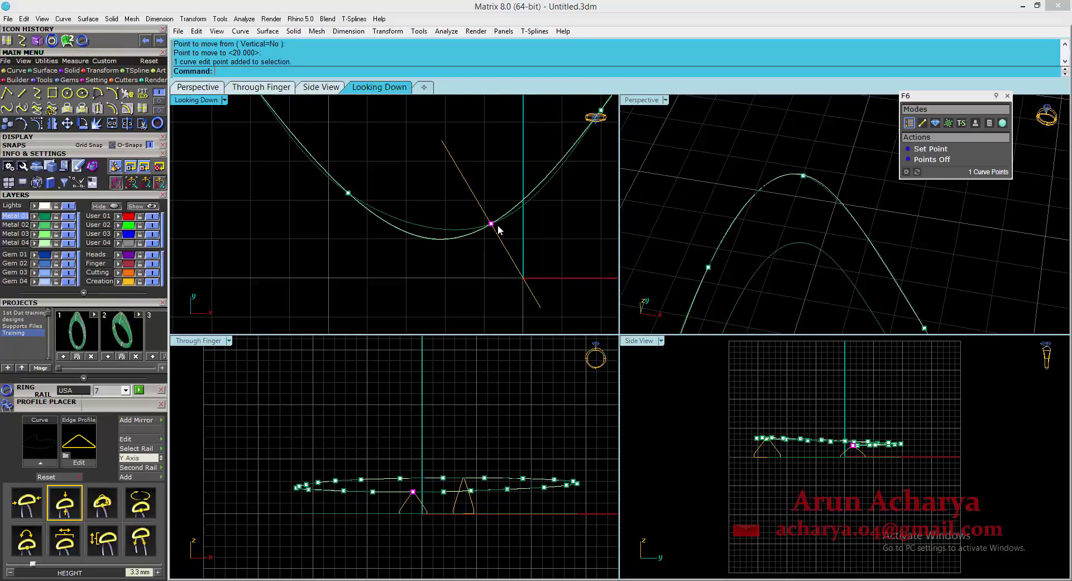
scroll(497, 225, "up", 6)
right_click(534, 233)
left_click(537, 233)
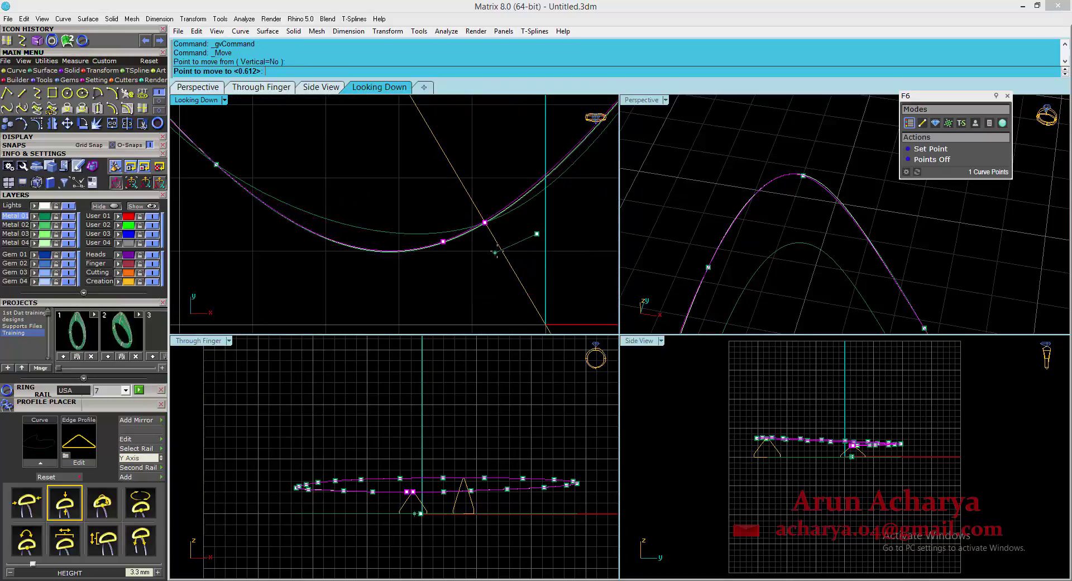
left_click(485, 254)
Delete the original dense ridge curve in the Perspective view, keeping the rebuilt one, and hide its edit points
scroll(475, 279, "down", 4)
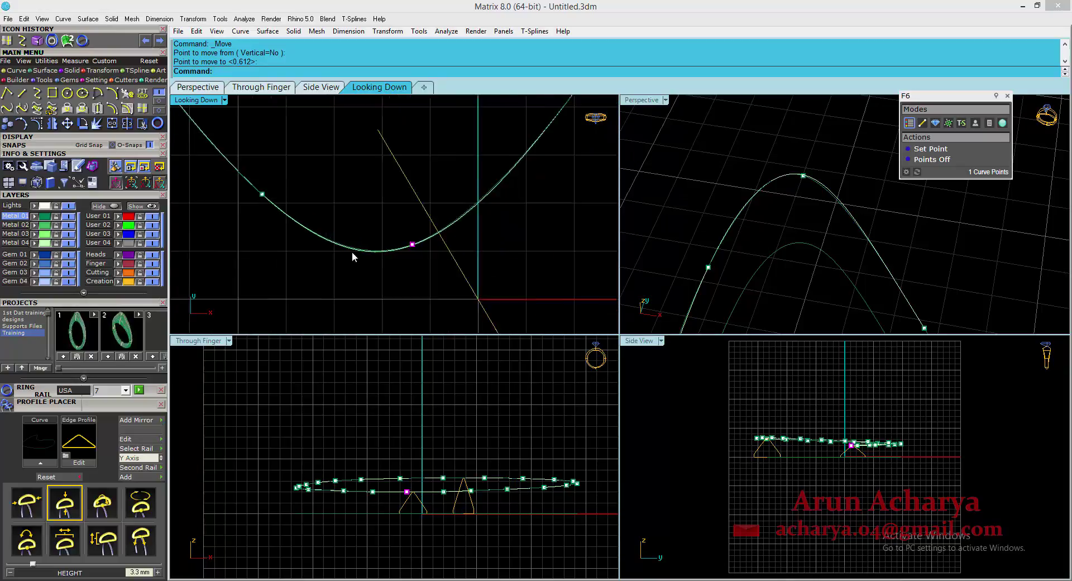
scroll(437, 277, "down", 6)
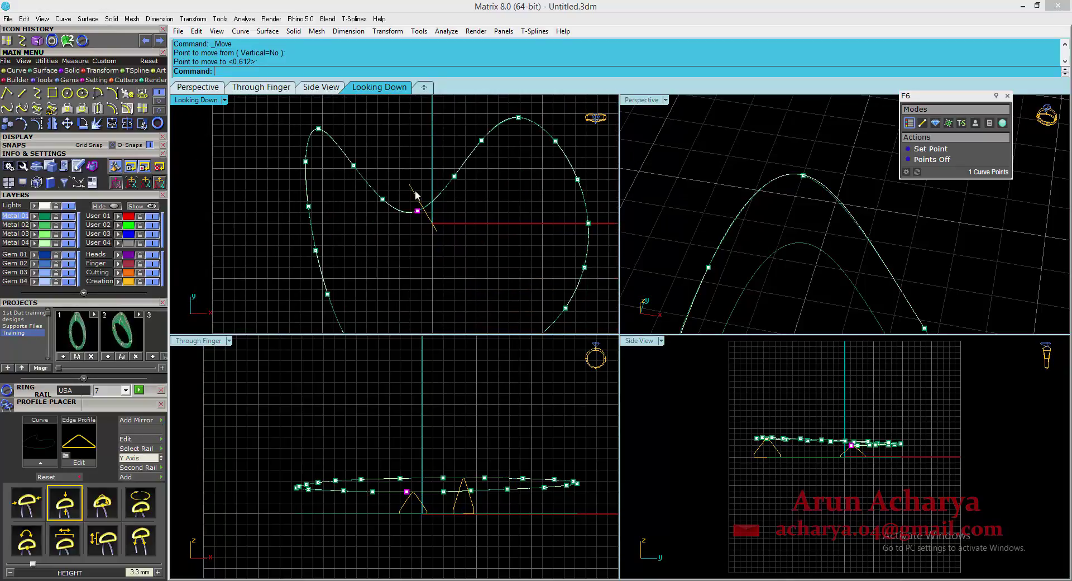
scroll(413, 306, "up", 8)
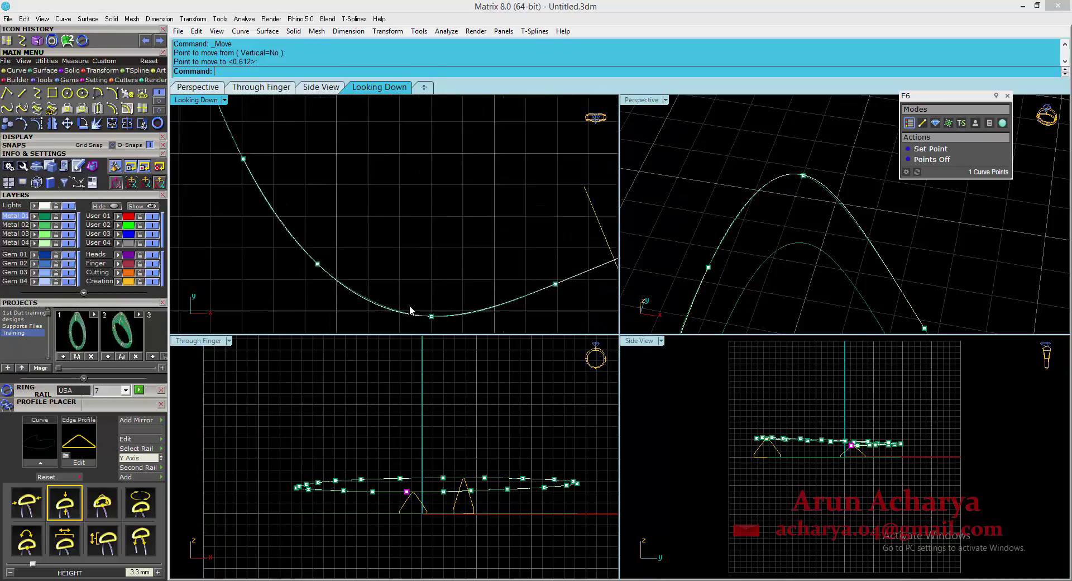
double_click(642, 100)
scroll(569, 295, "up", 5)
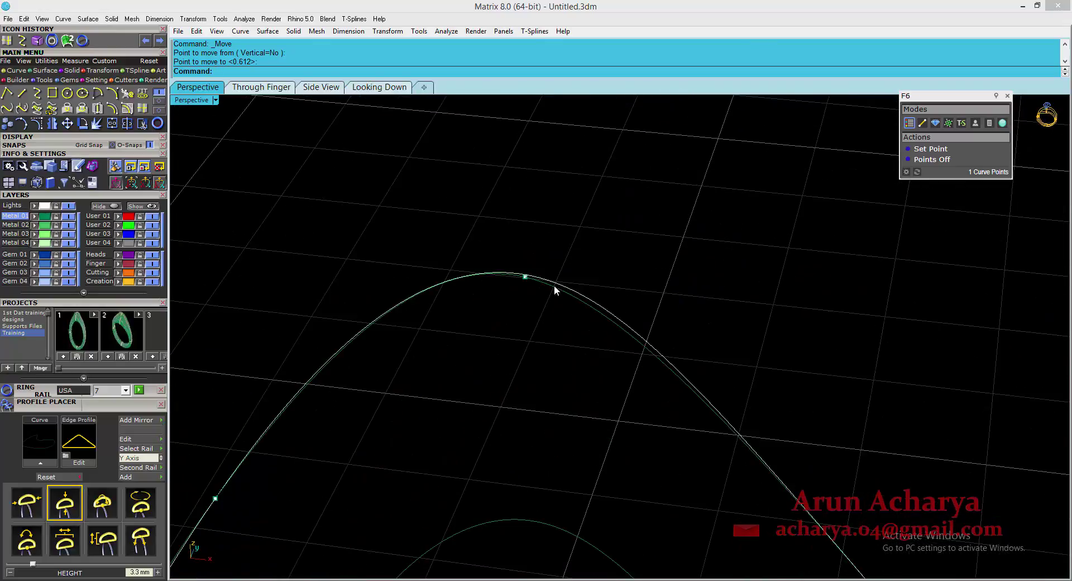
scroll(554, 285, "down", 1)
left_click(557, 281)
scroll(428, 181, "down", 1)
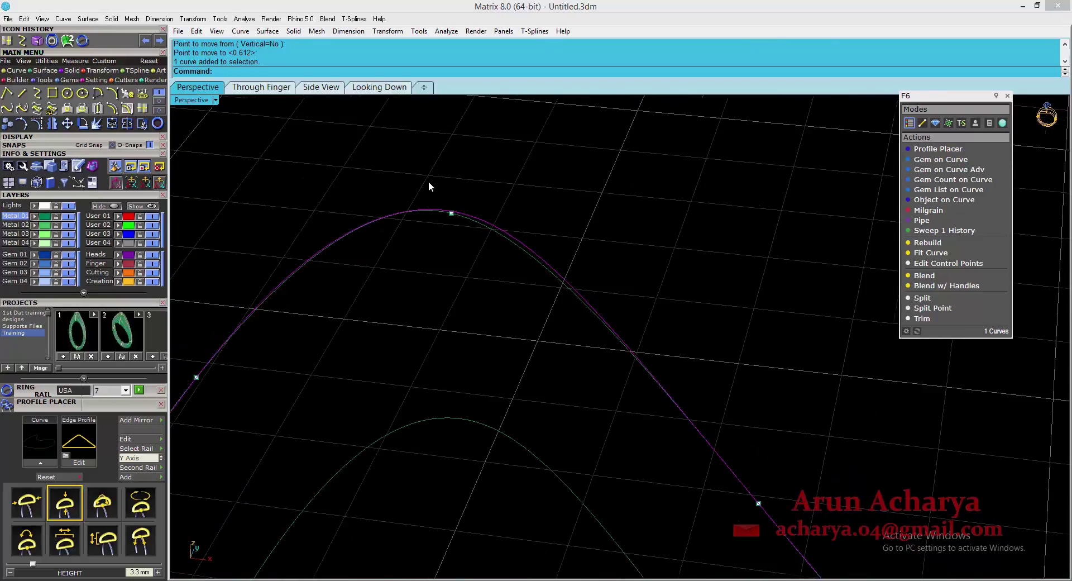
key("Delete")
scroll(563, 284, "down", 4)
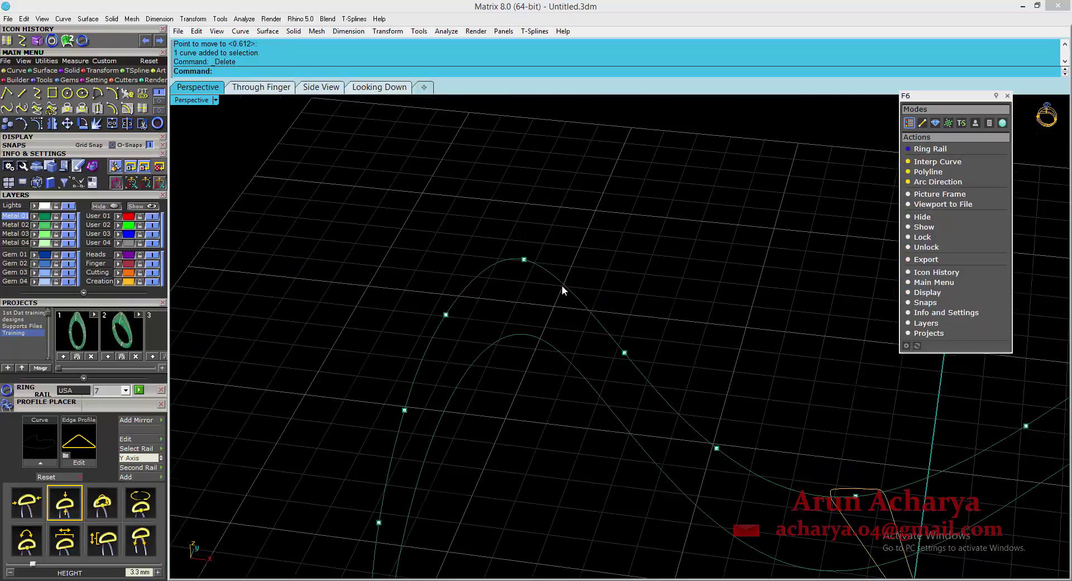
key("Escape")
right_click_drag(526, 361, 599, 347)
Review the Rebuild options for the edited ridge curve, including Delete input, and cancel the command
left_click(546, 293)
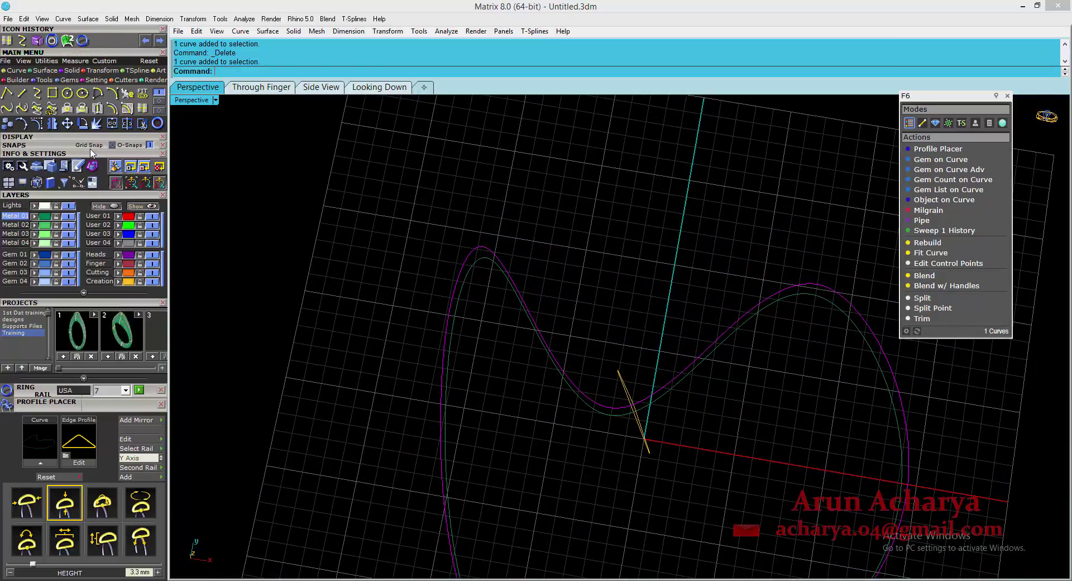
type("Rebuild")
key("Return")
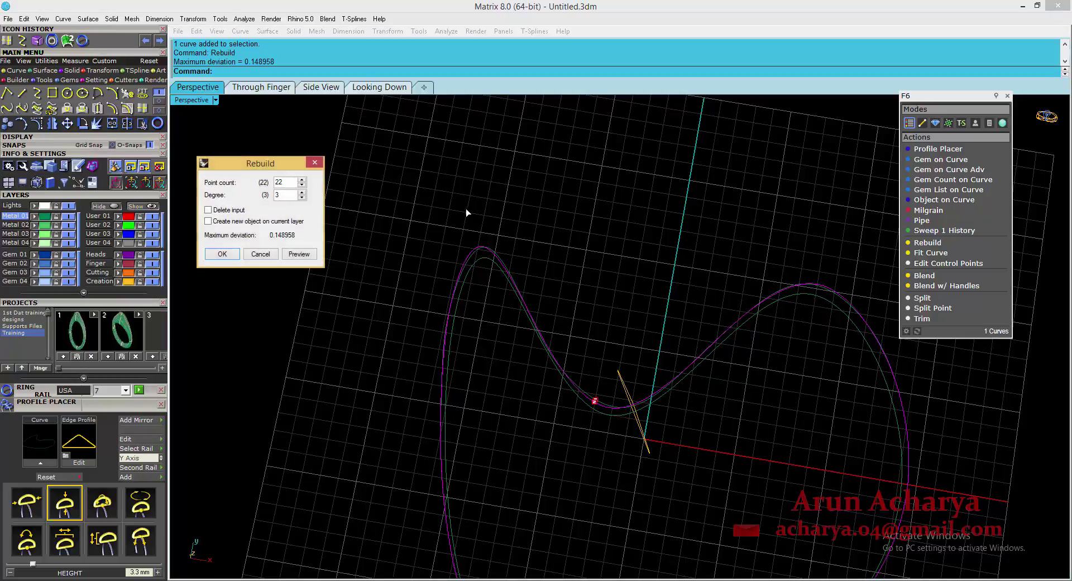
left_click_drag(255, 169, 271, 138)
right_click_drag(584, 296, 557, 261)
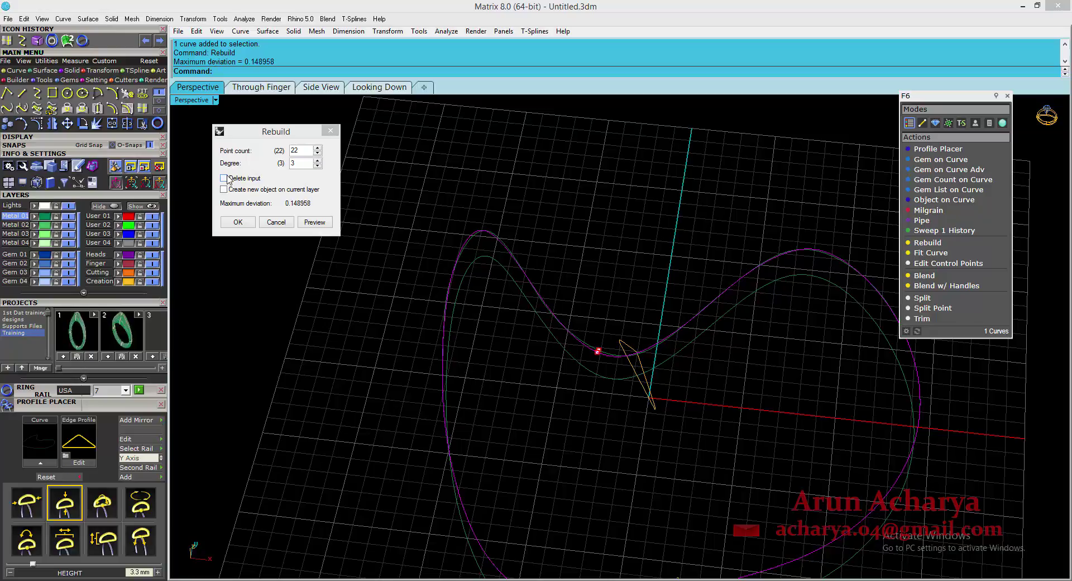
left_click_drag(250, 132, 245, 167)
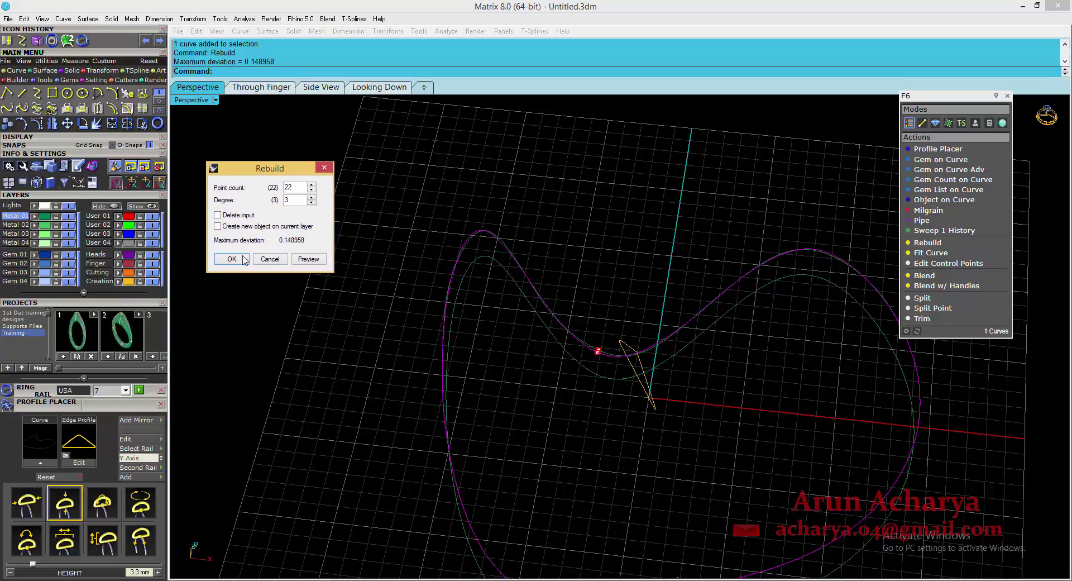
left_click(275, 259)
Examine the deviation of a 22-point, degree 3 rebuild on the base heart curve
right_click_drag(346, 294, 527, 290)
left_click(527, 291)
right_click(527, 290)
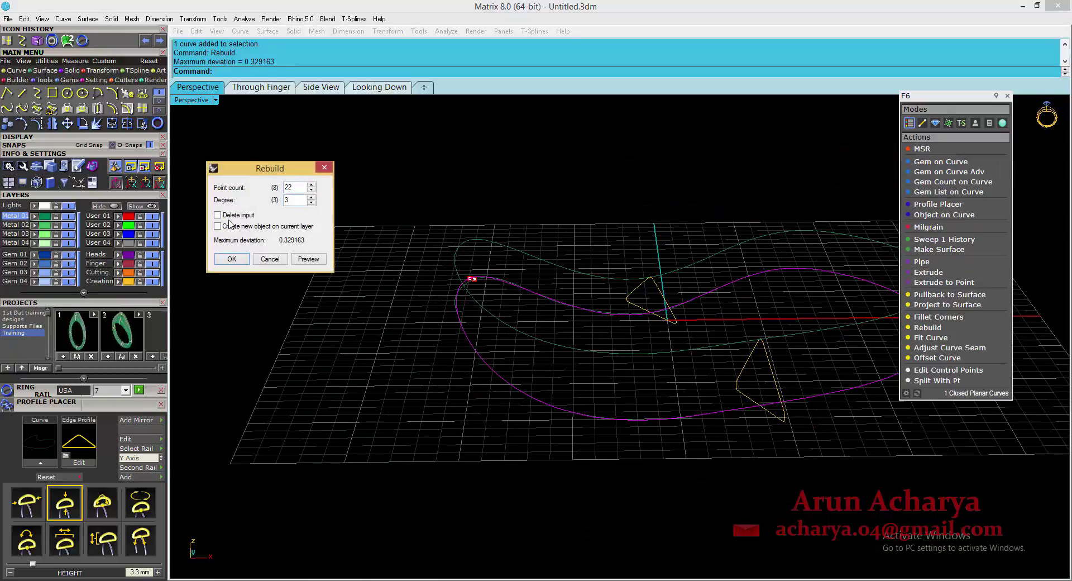
scroll(491, 263, "up", 5)
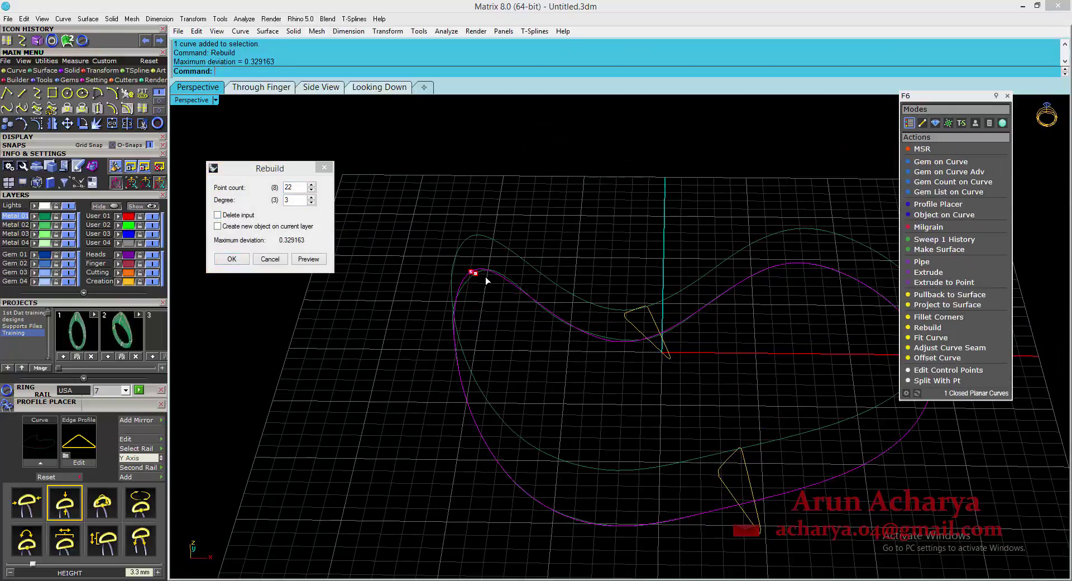
Draw a circle from its center beside the left lobe of the heart curves
left_click(68, 95)
scroll(684, 266, "down", 7)
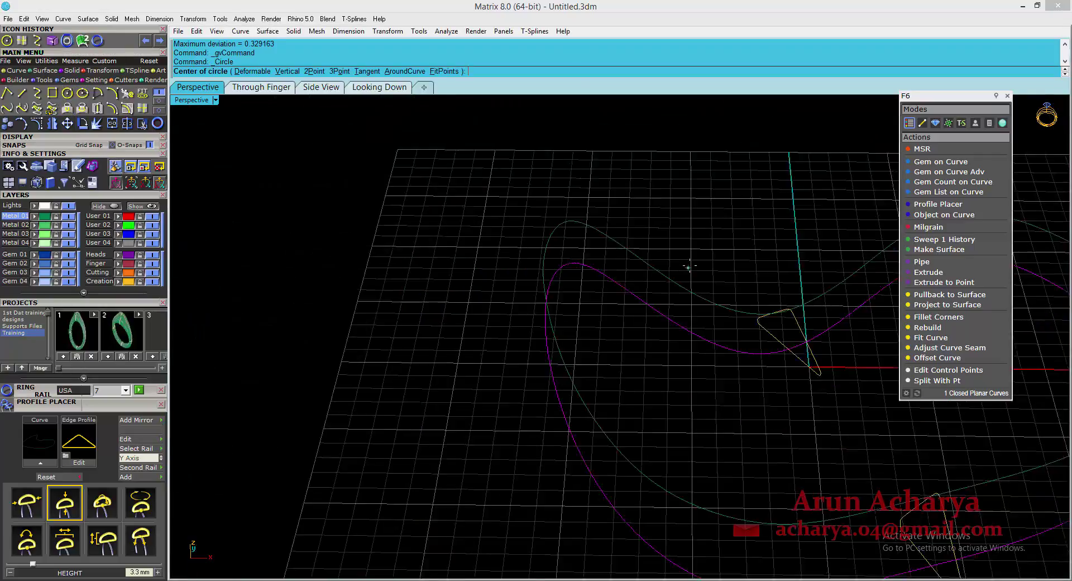
left_click(484, 356)
left_click(406, 389)
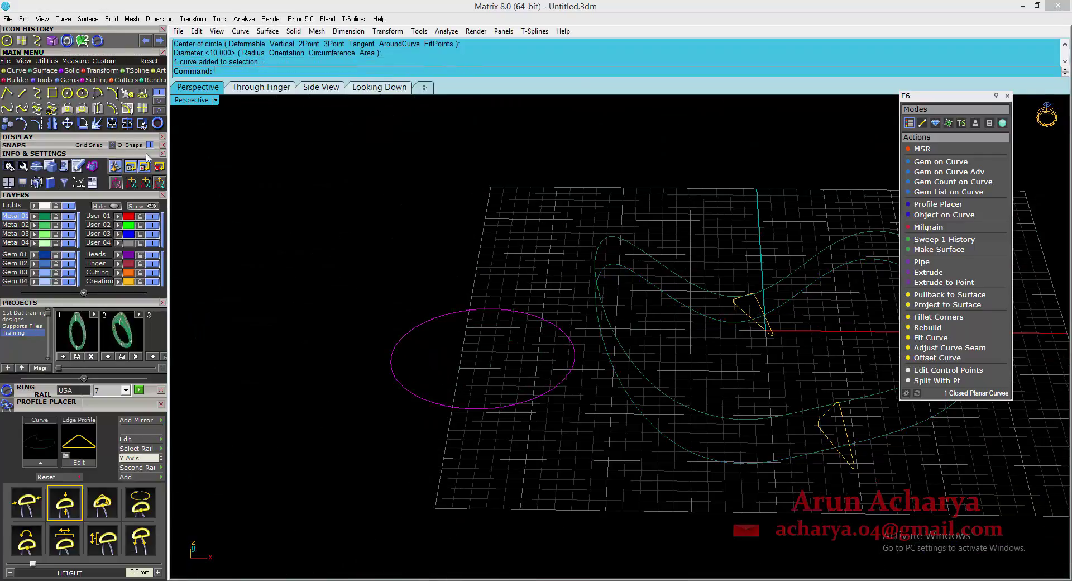
Rebuild the circle with 22 points at degree 3 while keeping the original curve, and undo the rebuild
left_click(127, 92)
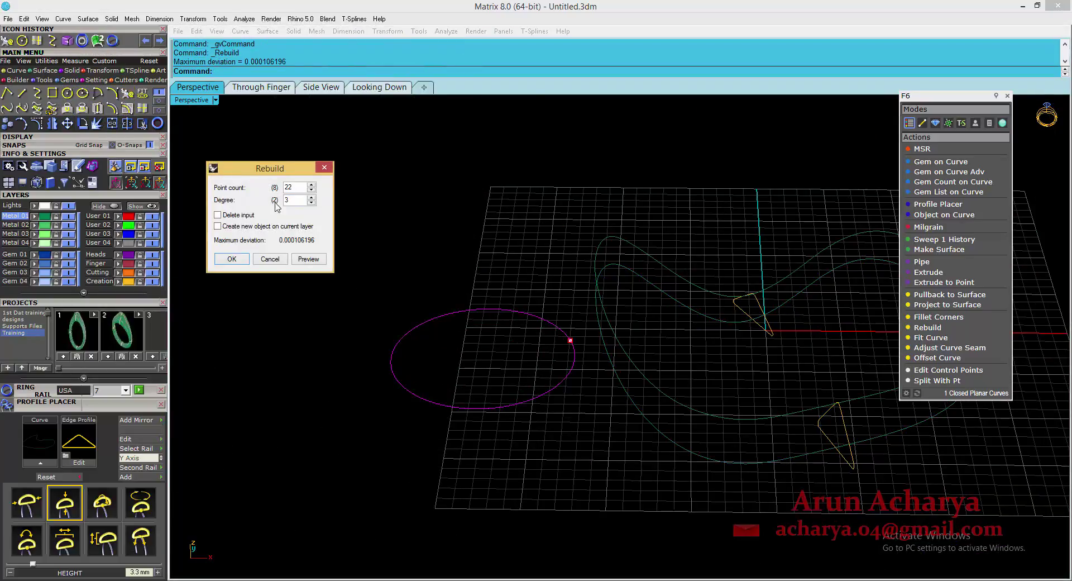
key("Return")
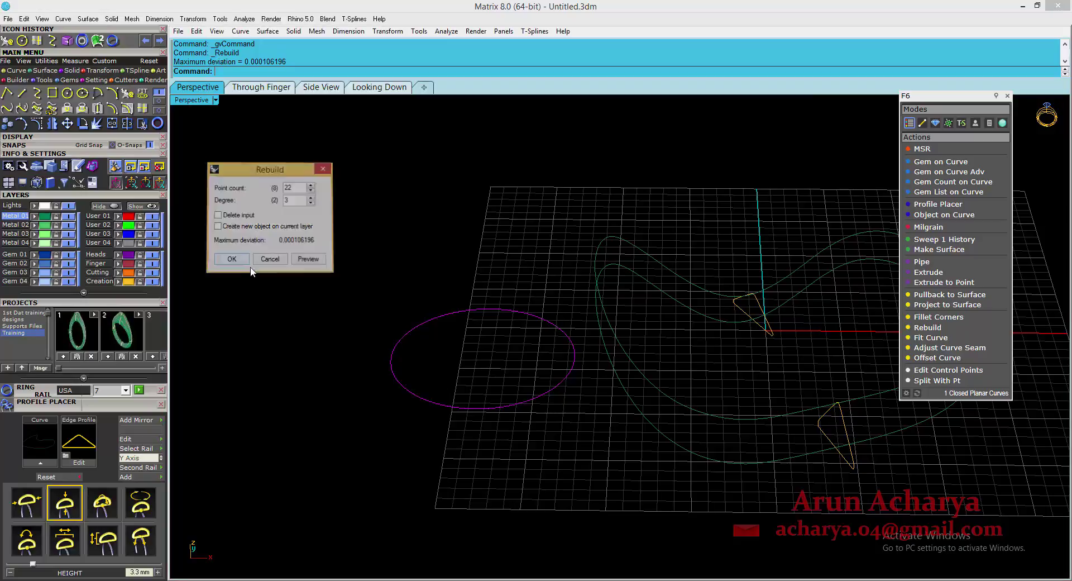
left_click(417, 329)
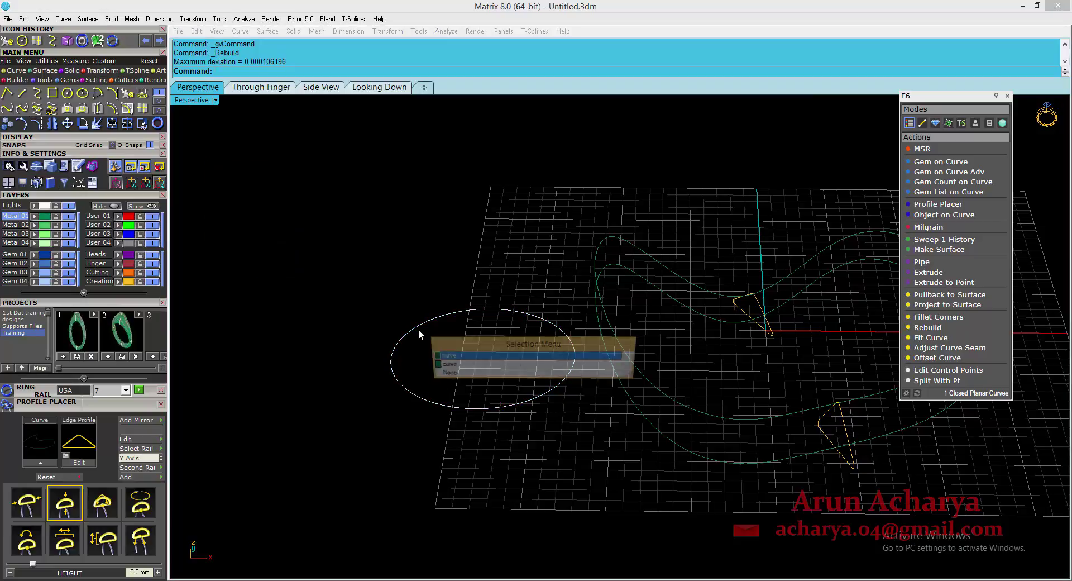
left_click(454, 357)
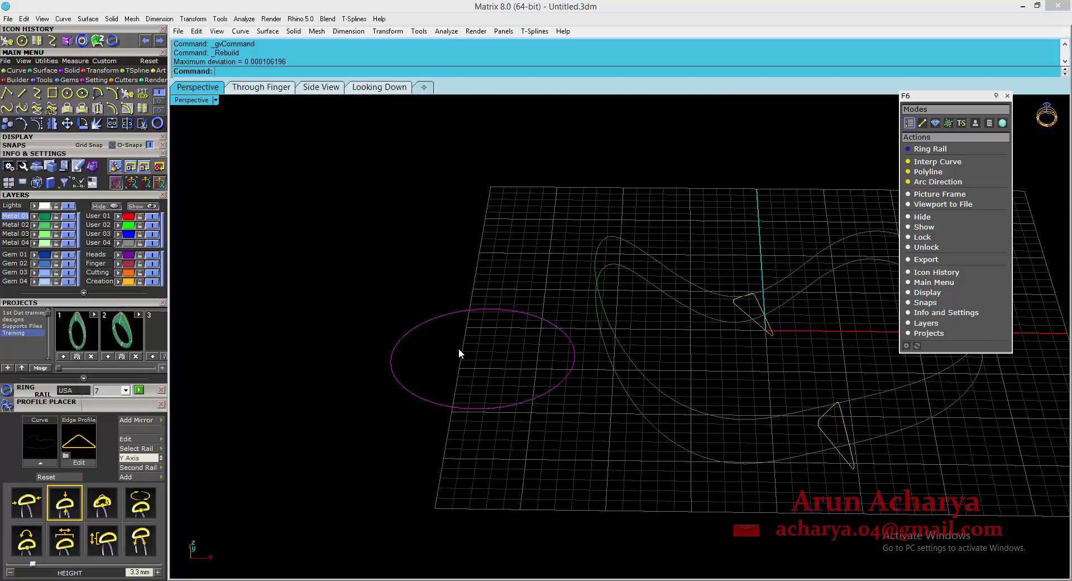
right_click_drag(460, 354, 458, 377)
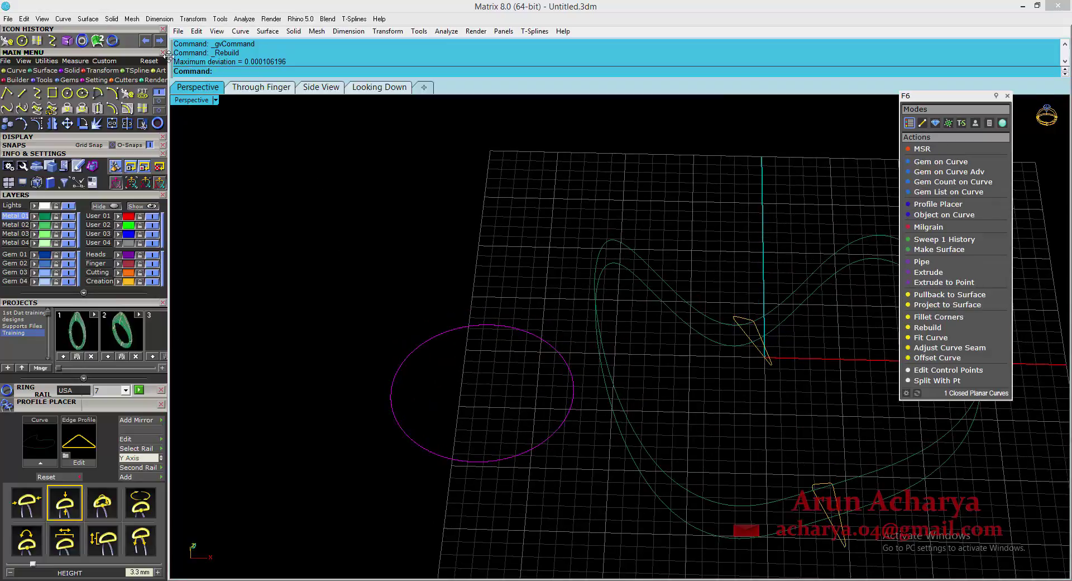
left_click(146, 41)
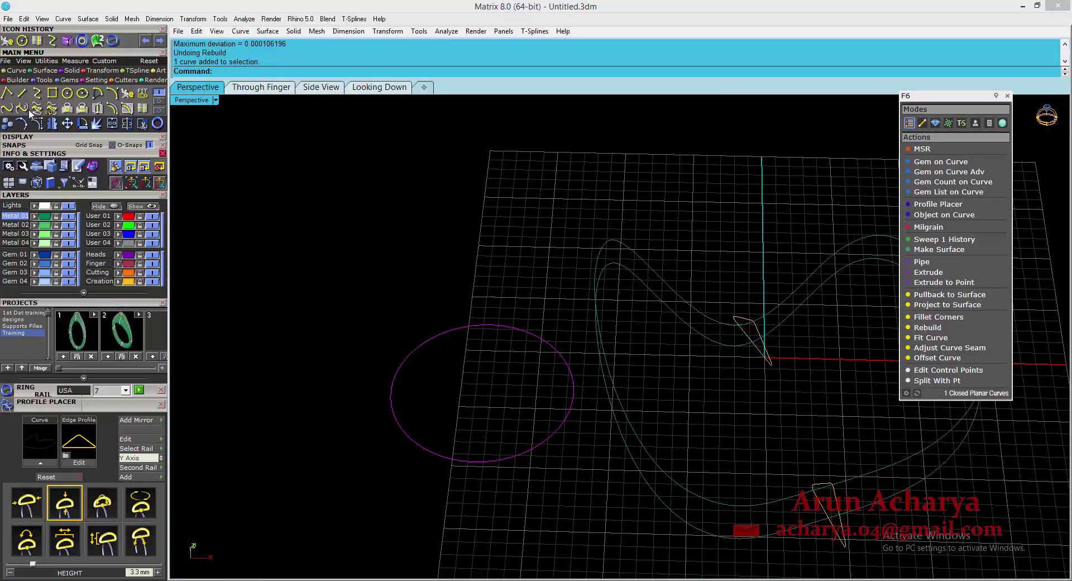
Rebuild the circle with a point count of 12 and degree 3, deleting the input curve
left_click(129, 94)
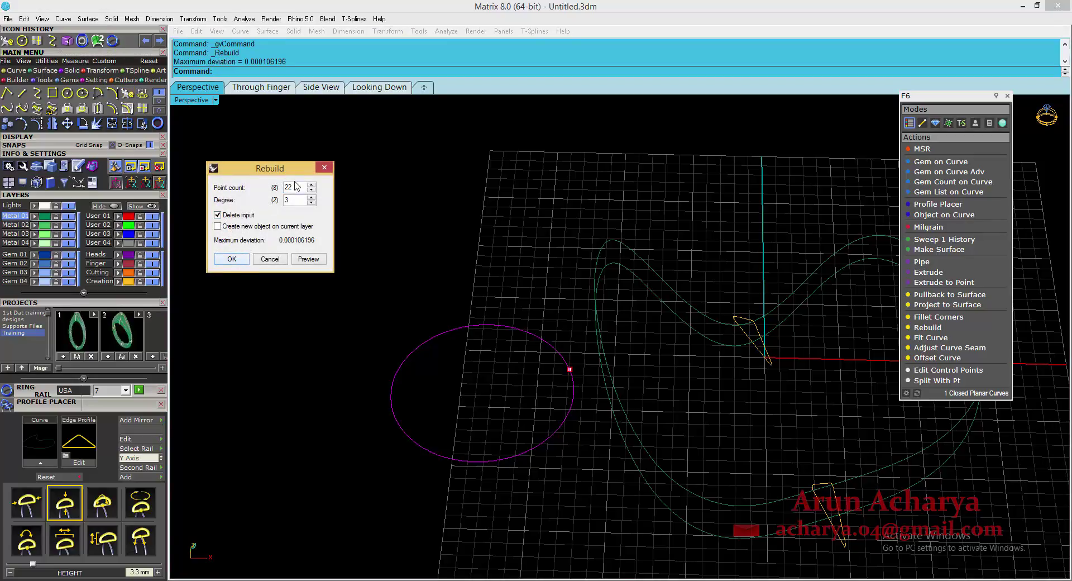
left_click_drag(295, 187, 254, 191)
type("12")
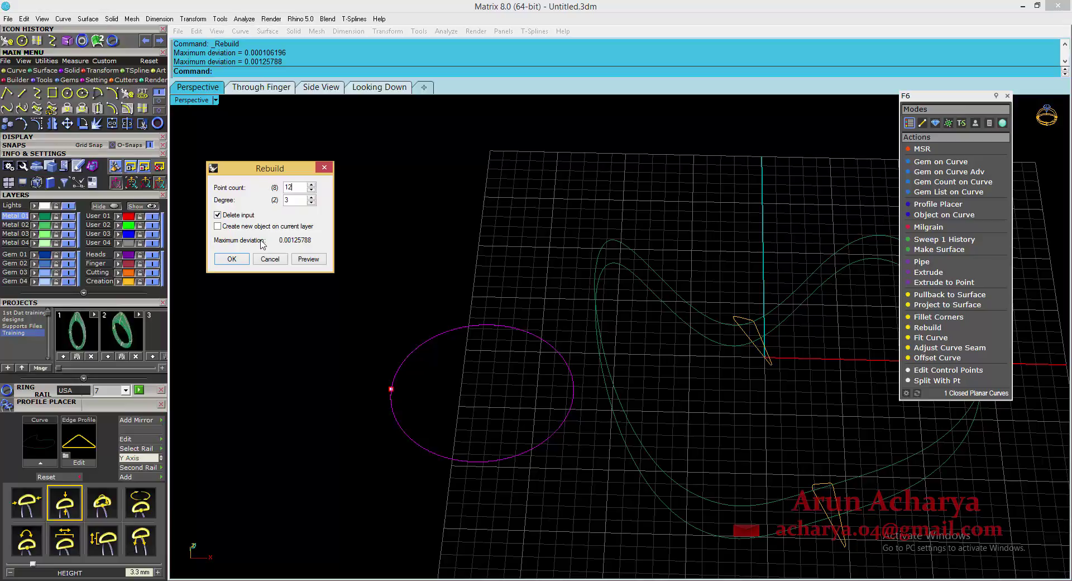
left_click(232, 259)
left_click_drag(384, 413, 381, 422)
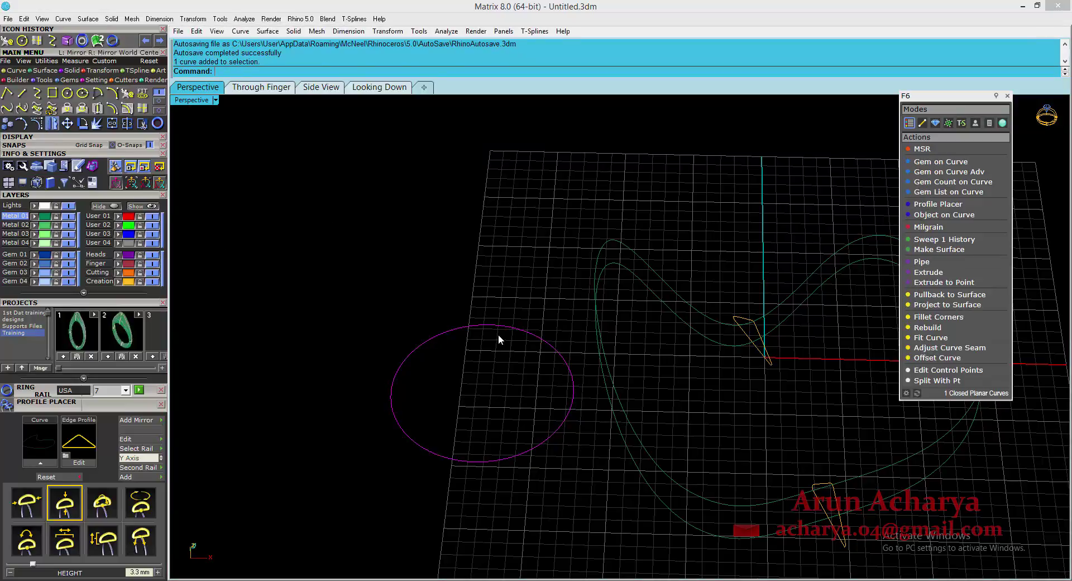
Check the control points of the rebuilt circle, hide them, and delete the circle
key("F10")
scroll(498, 335, "down", 8)
right_click_drag(495, 371, 519, 413)
scroll(538, 346, "up", 8)
scroll(538, 343, "down", 5)
right_click_drag(541, 272, 539, 323)
key("Escape")
left_click_drag(538, 319, 509, 253)
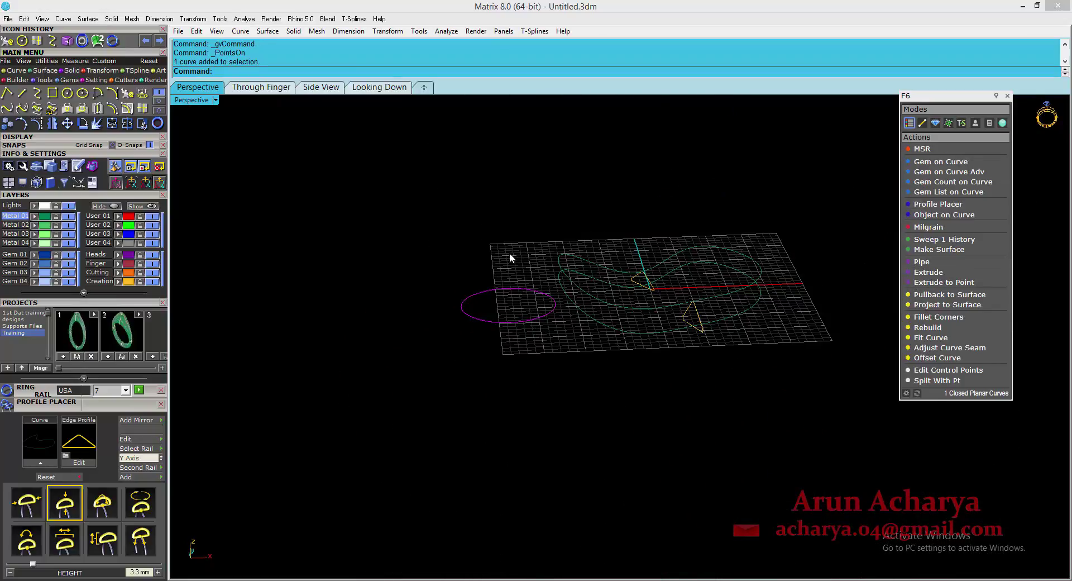
key("Delete")
Show the control points of the upper heart curve and select the four along the outside of its right lobe
scroll(576, 254, "up", 7)
left_click(567, 261)
left_click(37, 123)
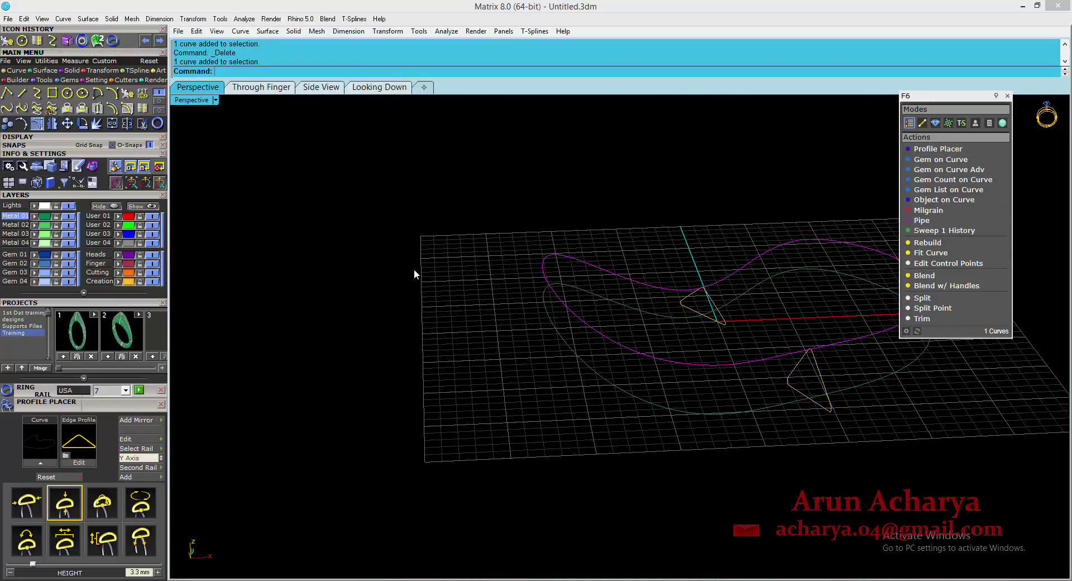
scroll(536, 375, "down", 4)
mouse_move(535, 377)
right_mouse_down()
mouse_move(630, 395)
mouse_move(627, 363)
mouse_move(659, 346)
mouse_move(620, 398)
mouse_move(586, 311)
mouse_move(762, 326)
mouse_move(725, 272)
right_mouse_up()
scroll(621, 397, "up", 4)
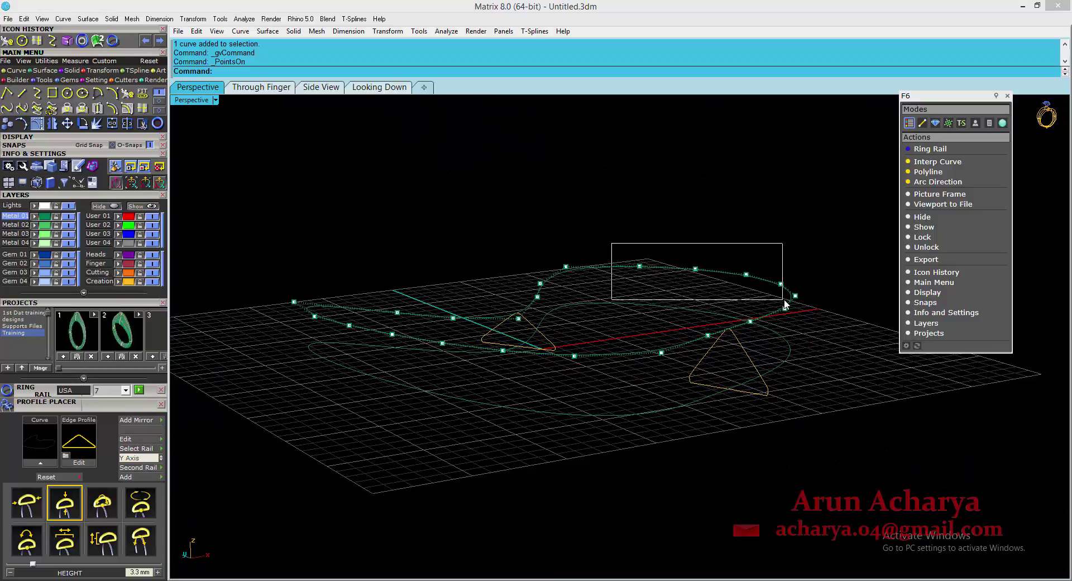
left_click_drag(783, 301, 782, 300)
right_click_drag(783, 300, 536, 413)
left_click(52, 123)
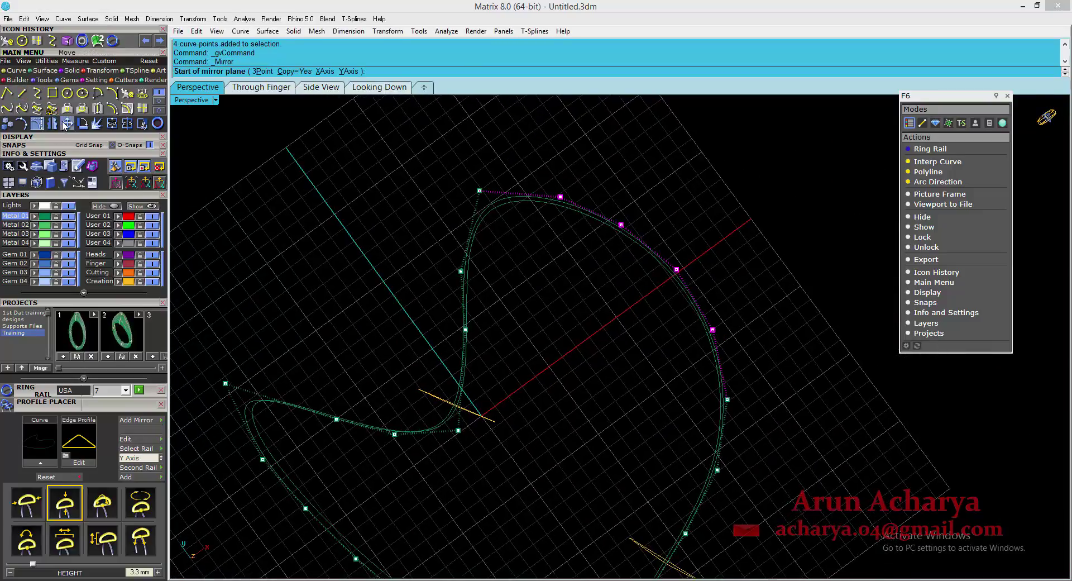
left_click(66, 124)
left_click(625, 334)
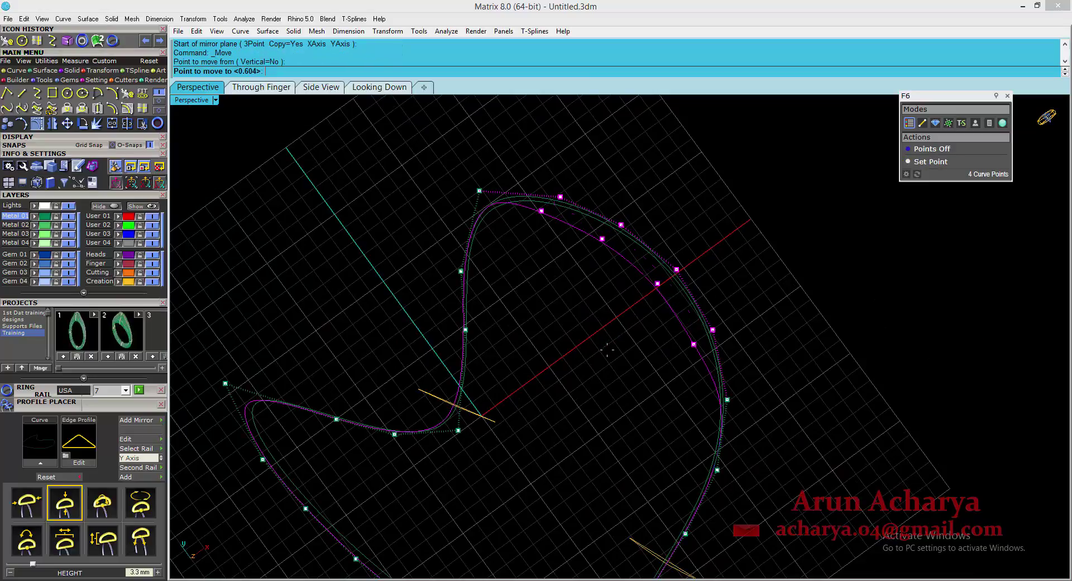
key("Tab")
left_click(602, 360)
Move the four selected right-lobe control points vertically upward by about 3 mm
right_click_drag(601, 360, 592, 184)
left_click(132, 111)
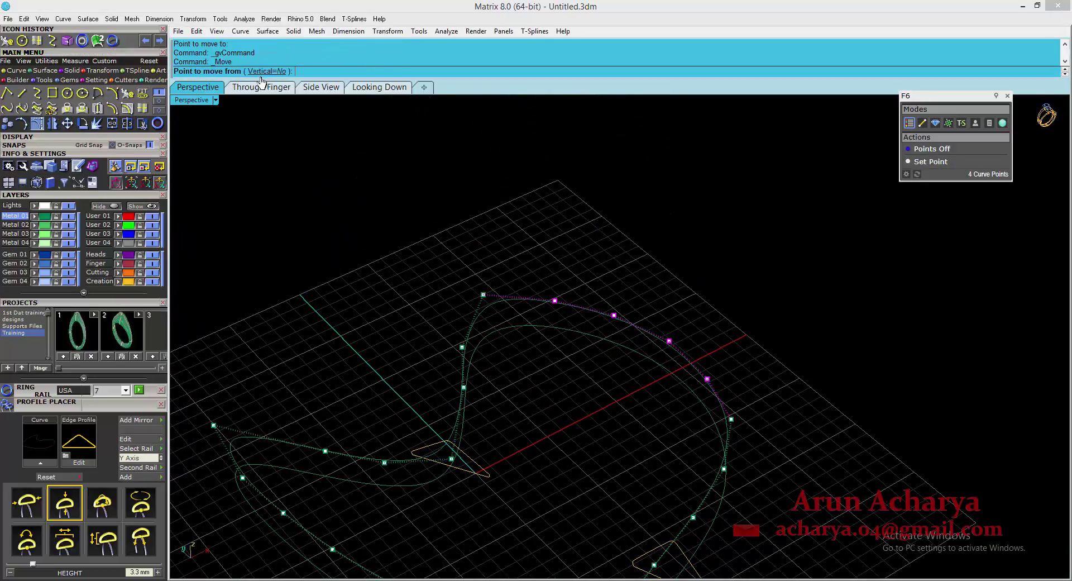
left_click(624, 399)
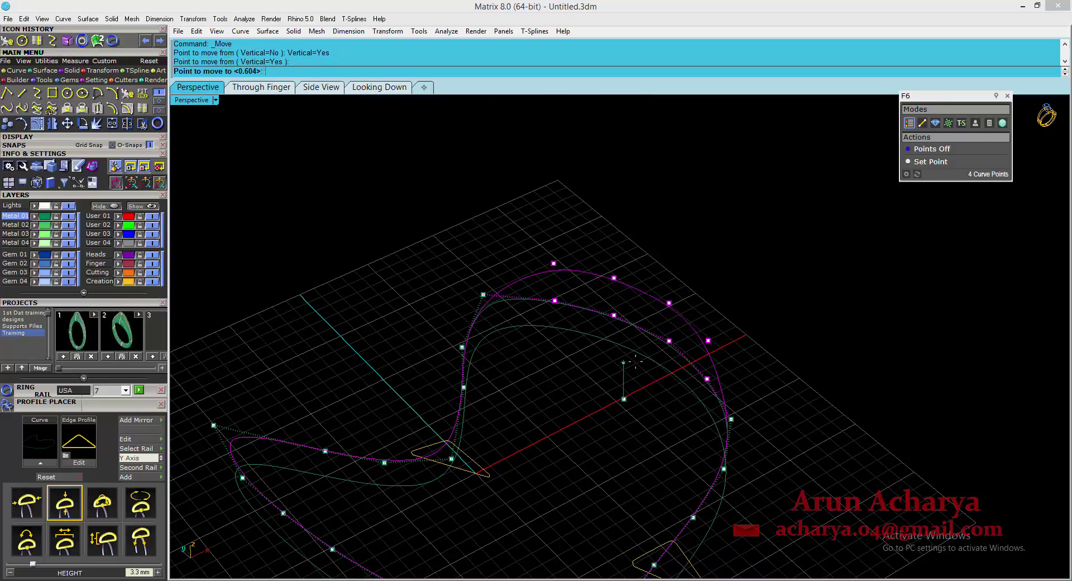
left_click(635, 362)
right_click_drag(635, 362, 585, 299)
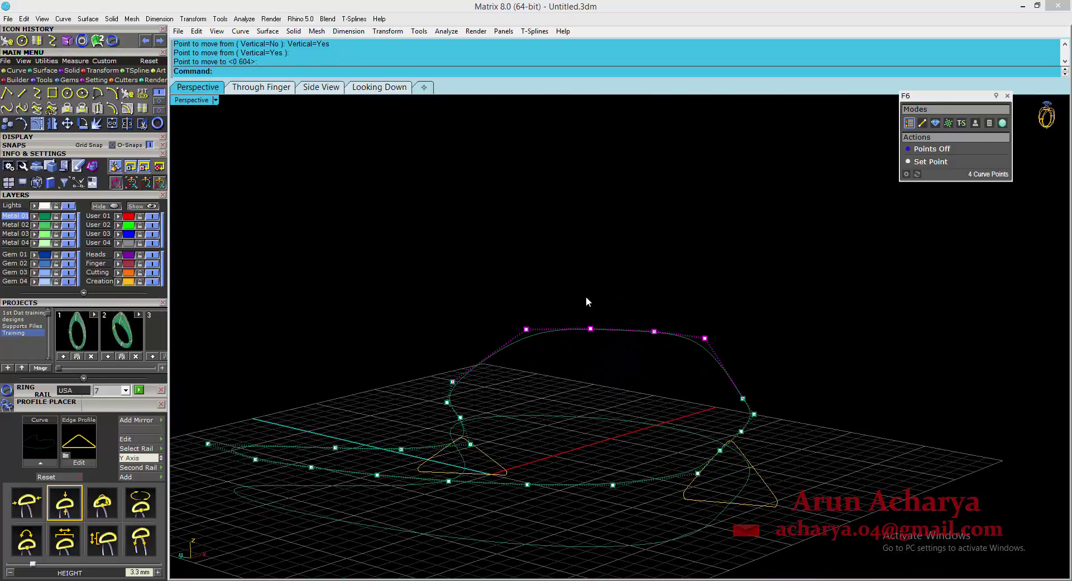
Raise only the middle two of the four lifted control points vertically by about another 1.6 mm
left_click_drag(666, 358, 664, 360)
right_click(640, 380)
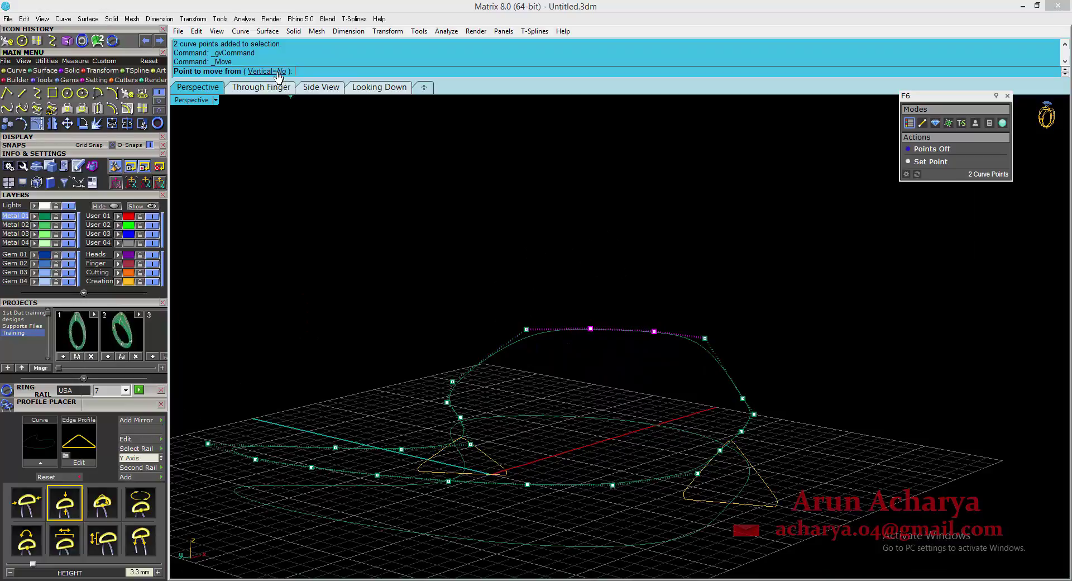
left_click(278, 72)
left_click(604, 445)
left_click(596, 381)
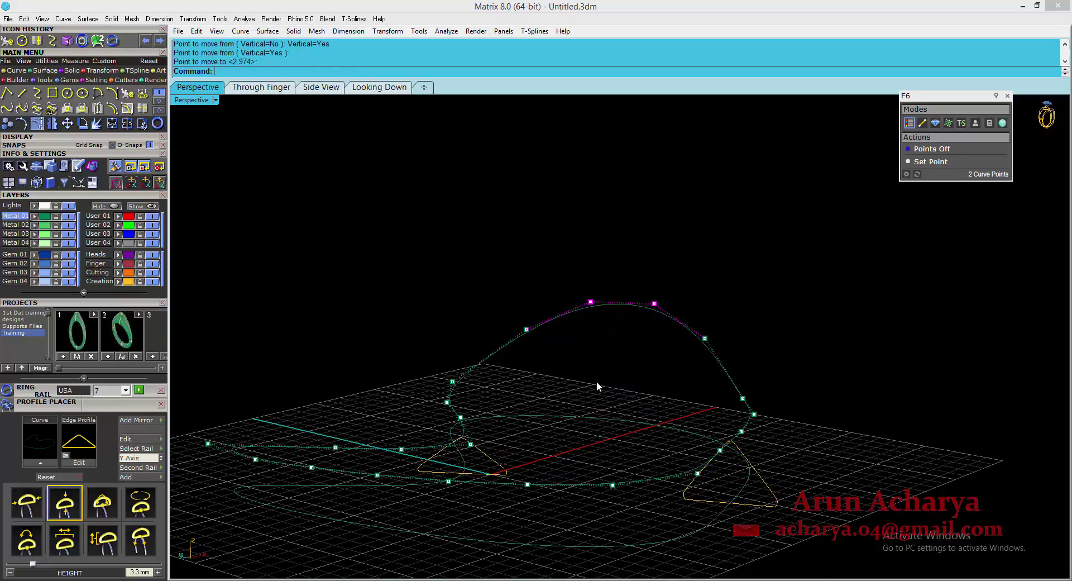
right_click_drag(596, 380, 522, 366)
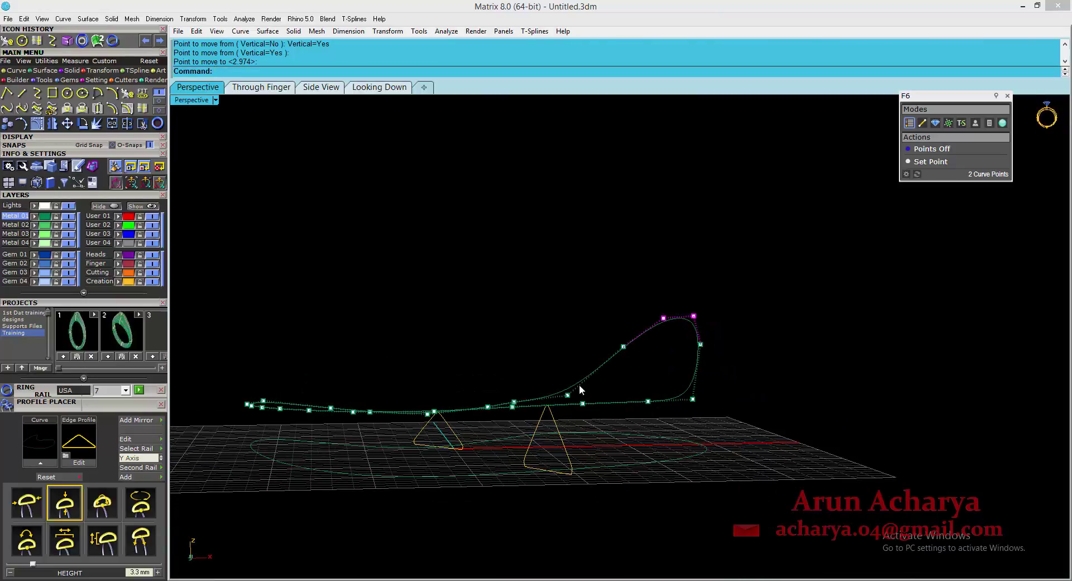
Lower all four raised right-lobe points vertically to soften the lift, and hide the curve's control points
right_click_drag(581, 389, 584, 403)
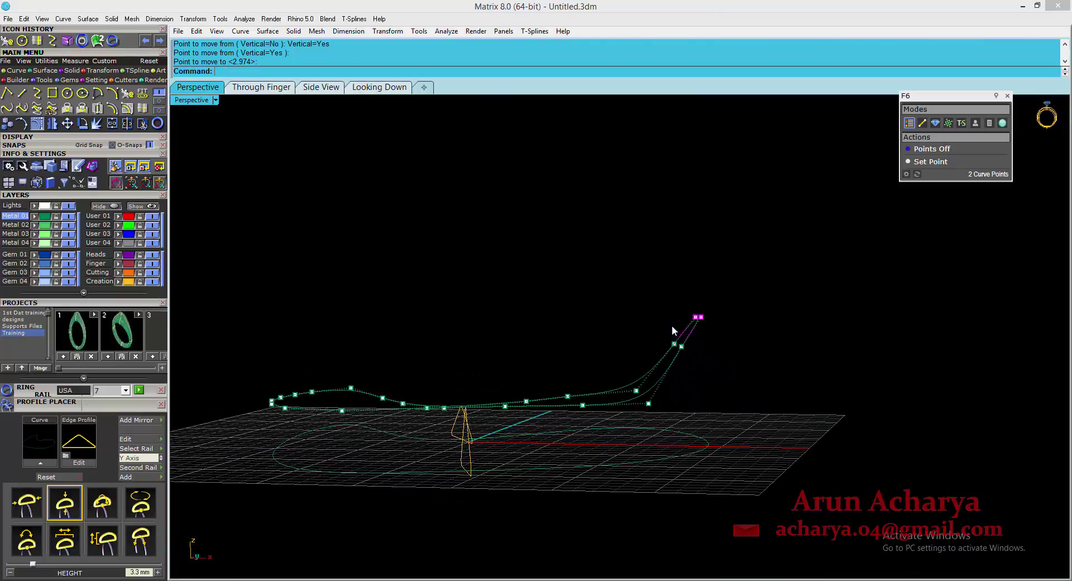
left_click_drag(716, 355, 715, 355)
left_click(66, 124)
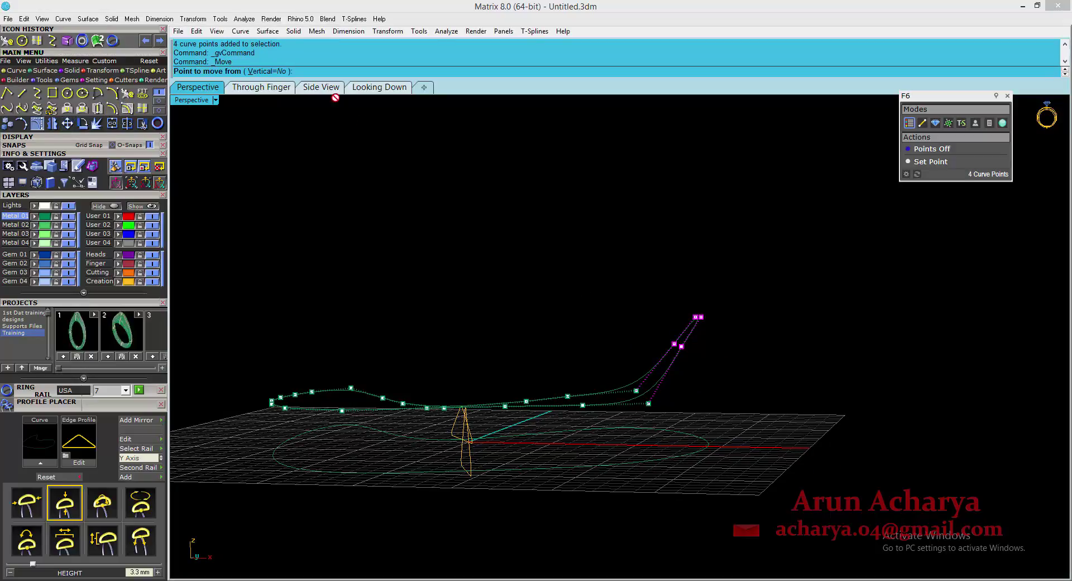
left_click(267, 71)
left_click(776, 334)
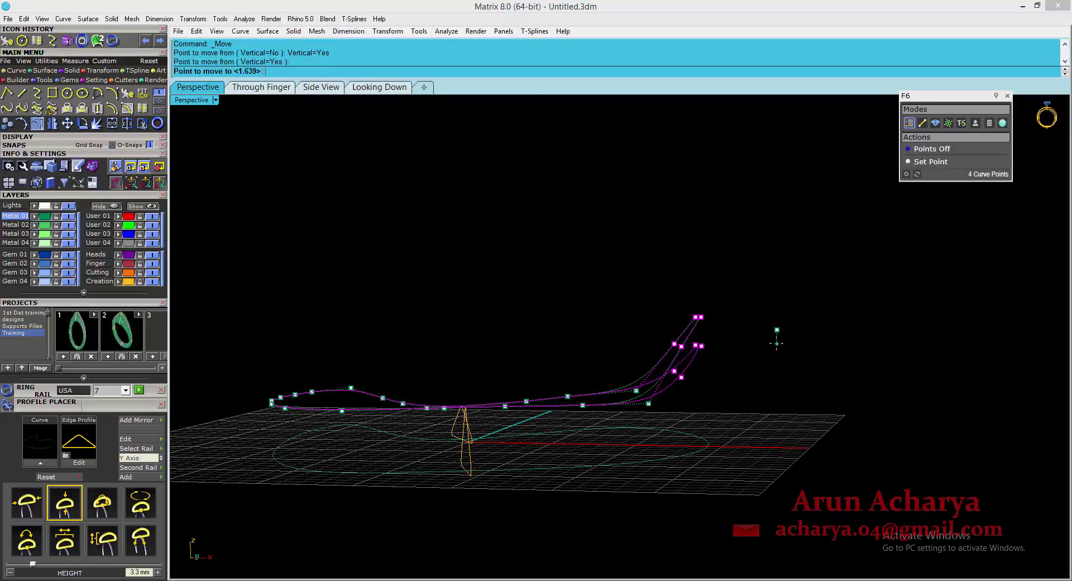
left_click(728, 388)
right_click_drag(729, 389, 748, 398)
key("Escape")
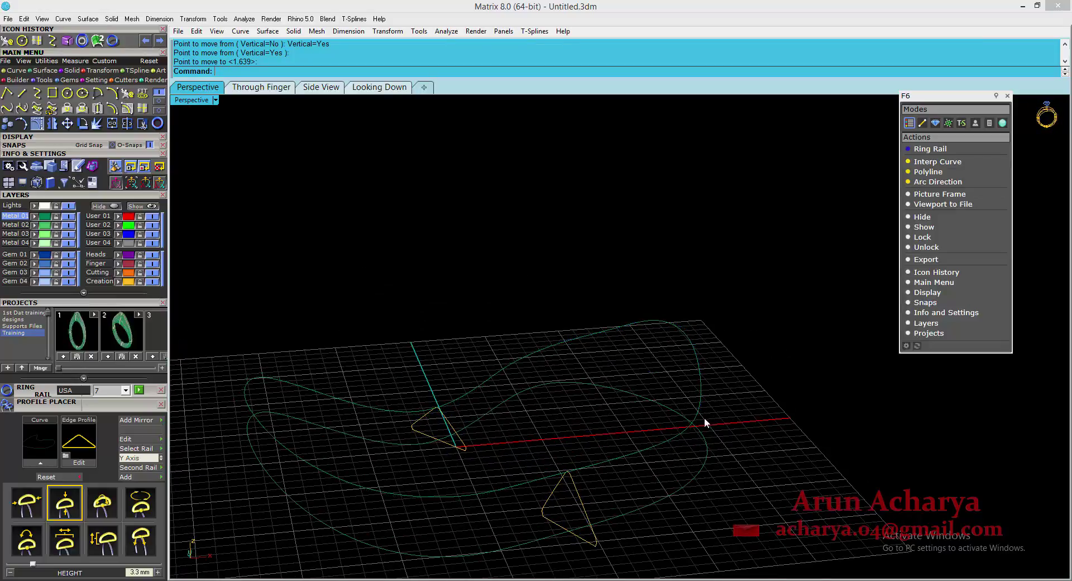
Create a closed two-rail sweep with history along both heart curves, using the two triangular profiles at the cleft and the lower edge
right_click_drag(671, 393, 654, 423)
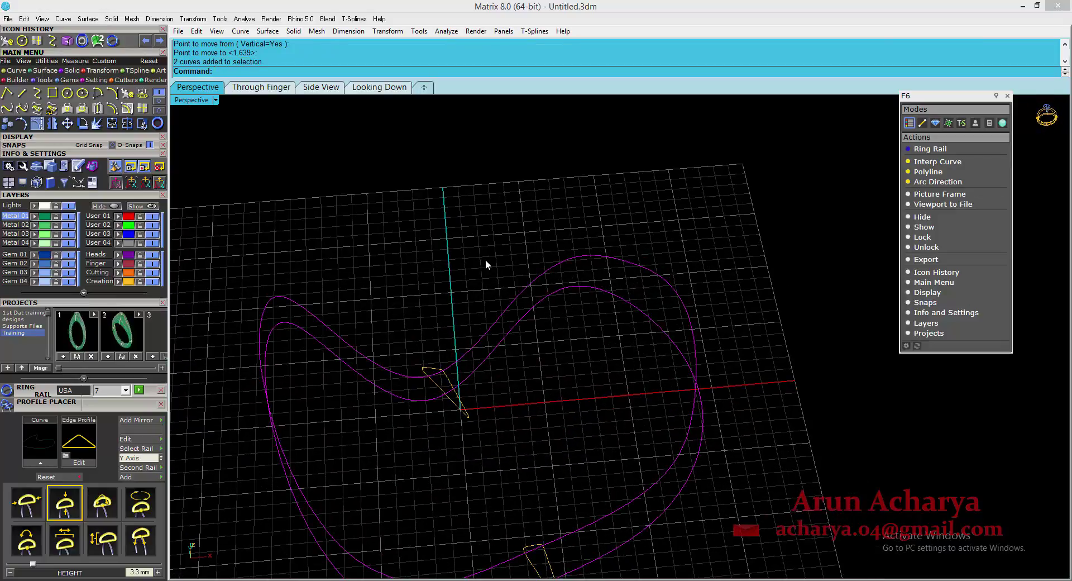
right_click_drag(486, 261, 360, 337)
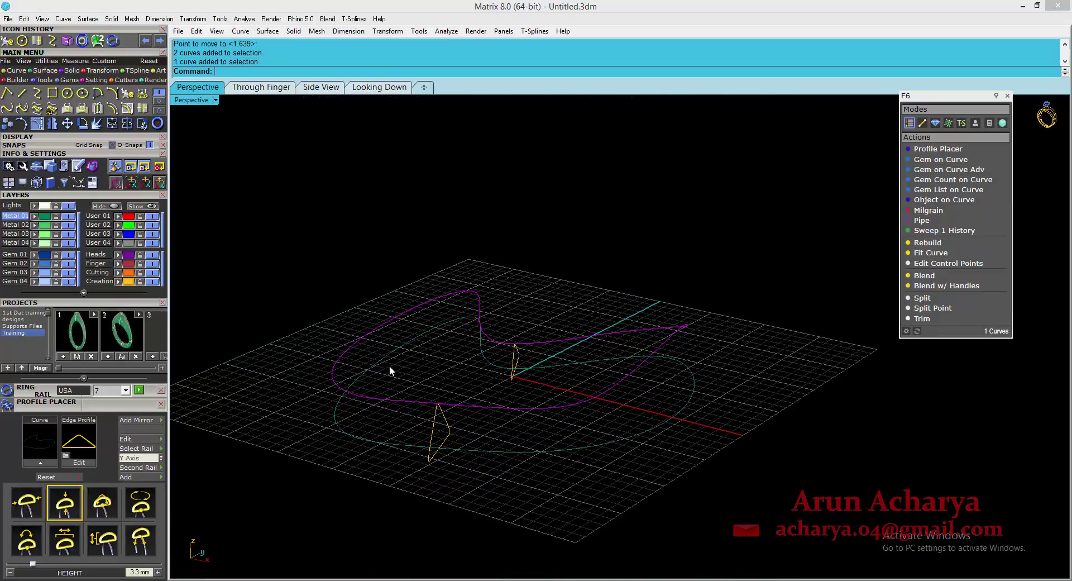
right_click_drag(377, 349, 701, 302)
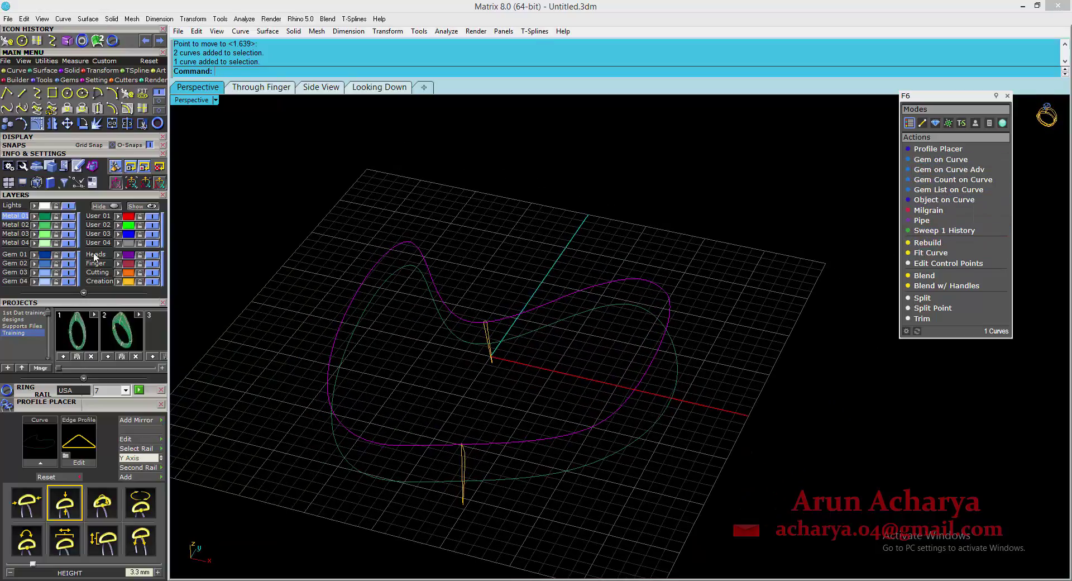
left_click(126, 327)
left_click(392, 349)
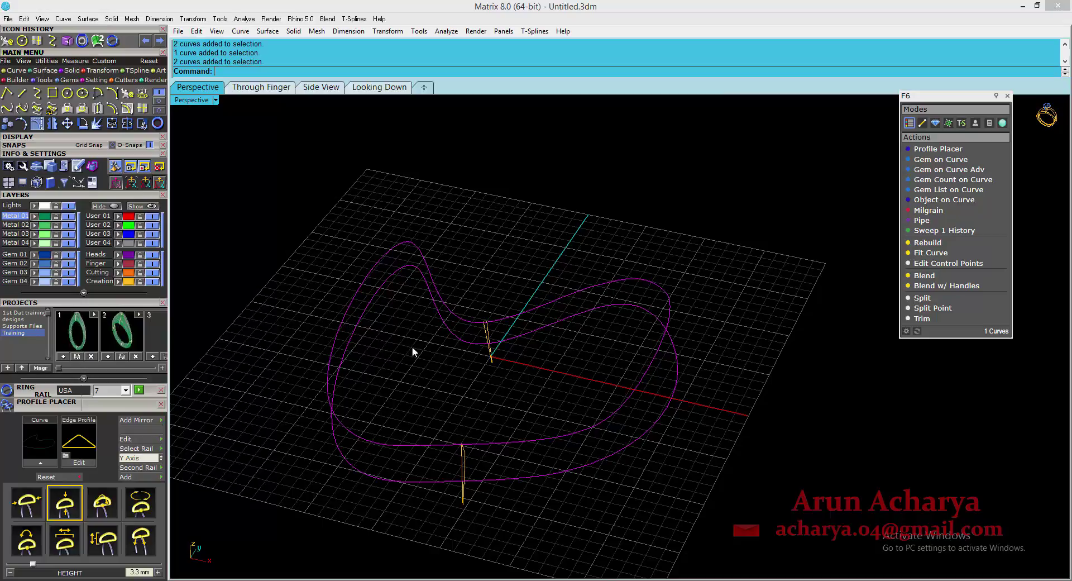
right_click_drag(412, 346, 535, 364)
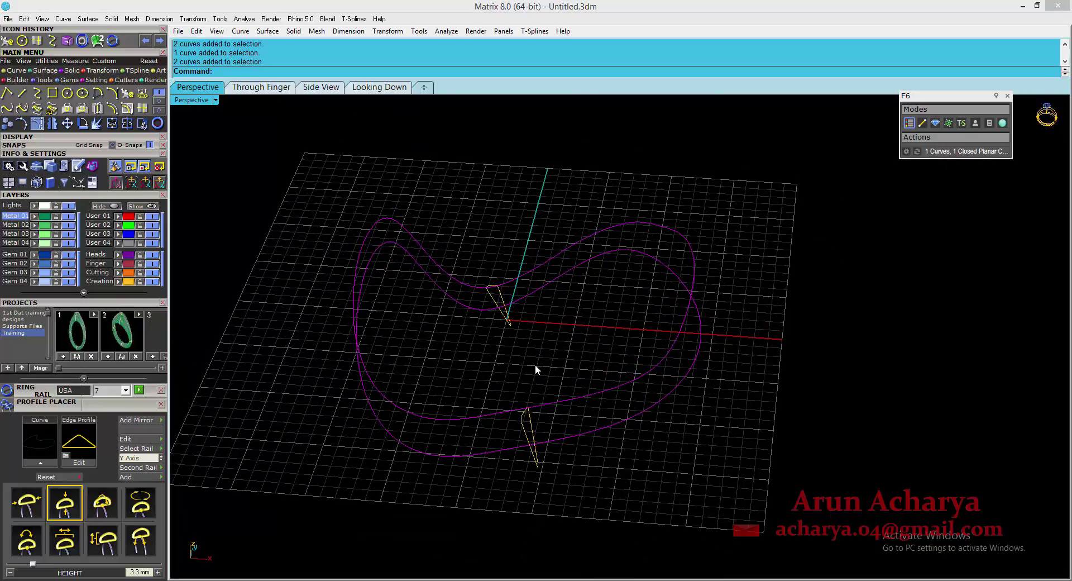
left_click(41, 72)
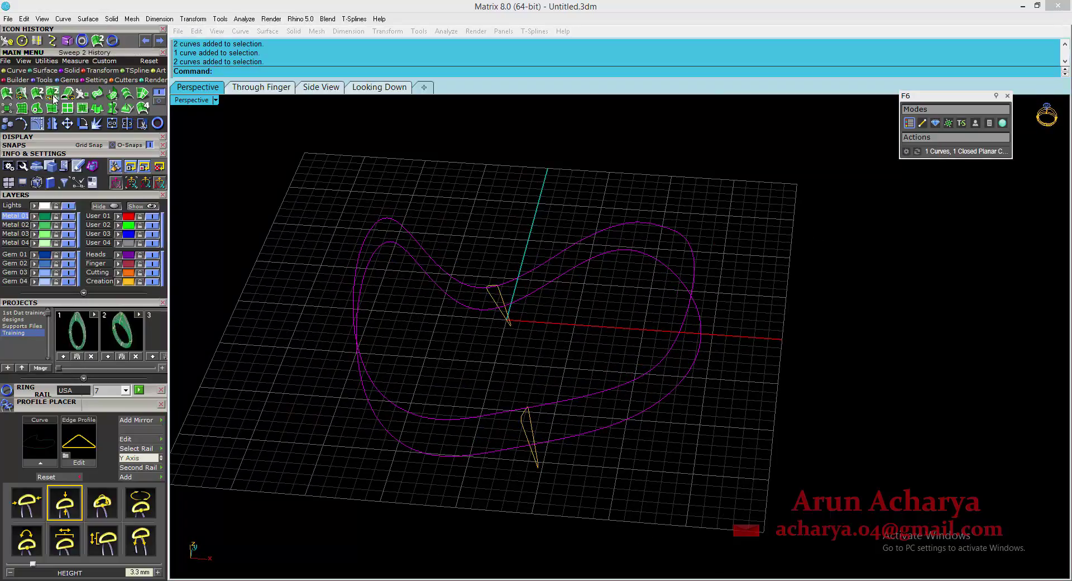
left_click(52, 92)
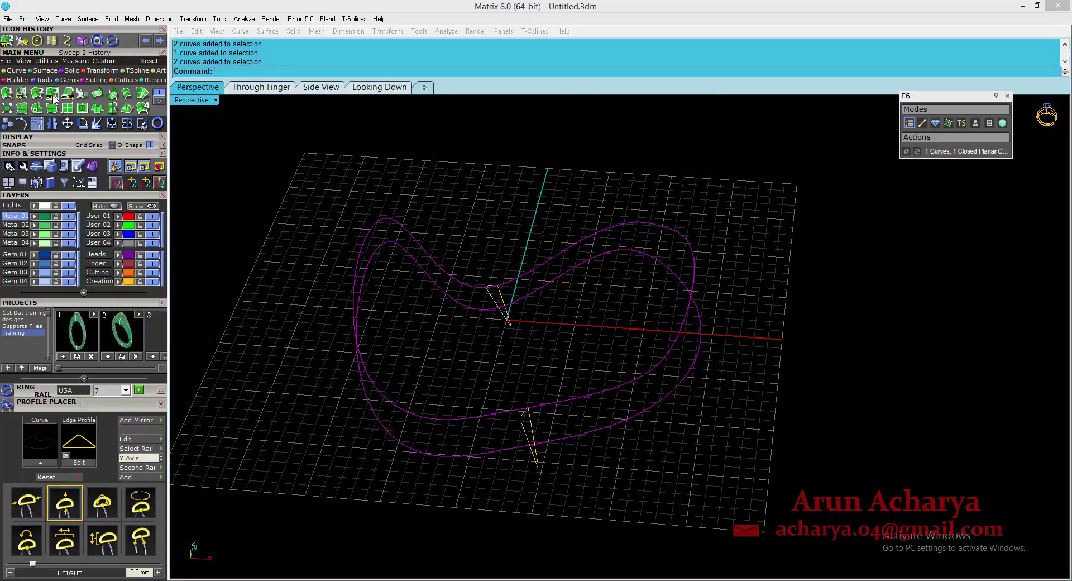
left_click(509, 320)
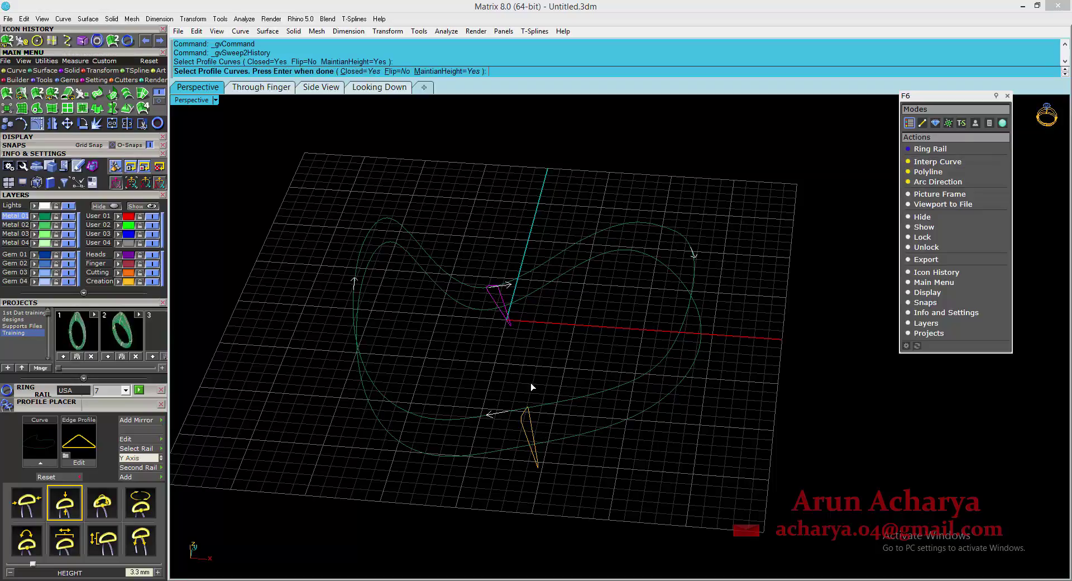
left_click(534, 434)
right_click(538, 420)
right_click_drag(538, 420, 488, 375)
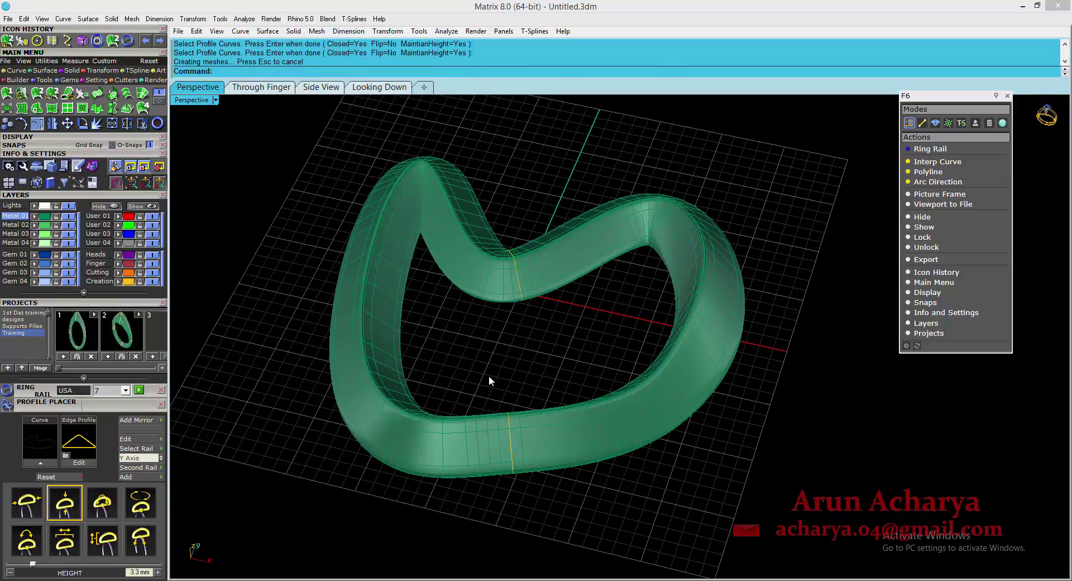
Replace the triangular profile at the heart's lower edge with a scalloped, multi-lobed shape from the profile library
left_click(510, 442)
right_click_drag(569, 506, 483, 435)
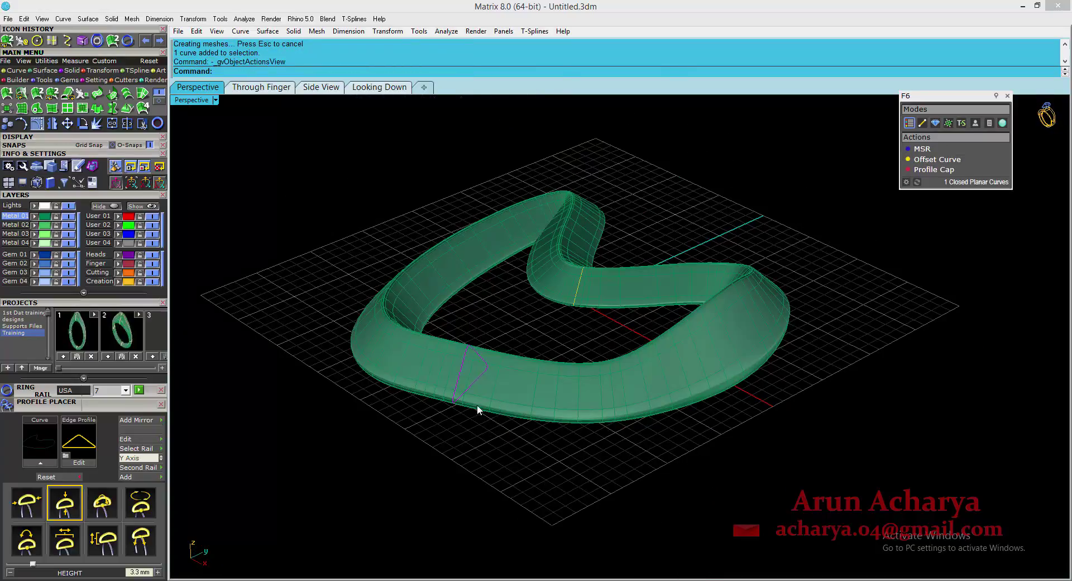
left_click(951, 150)
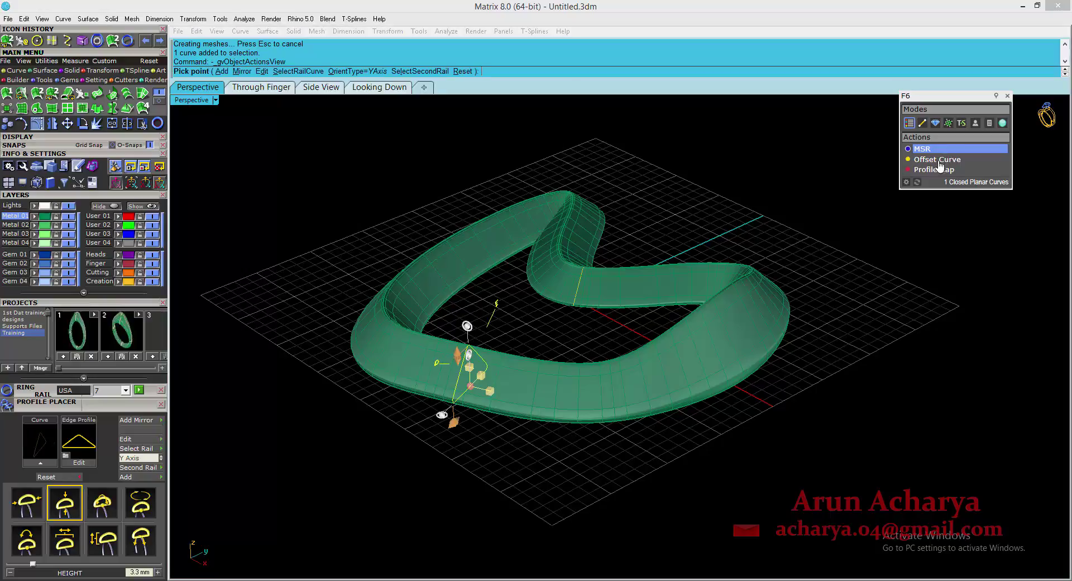
left_click(83, 443)
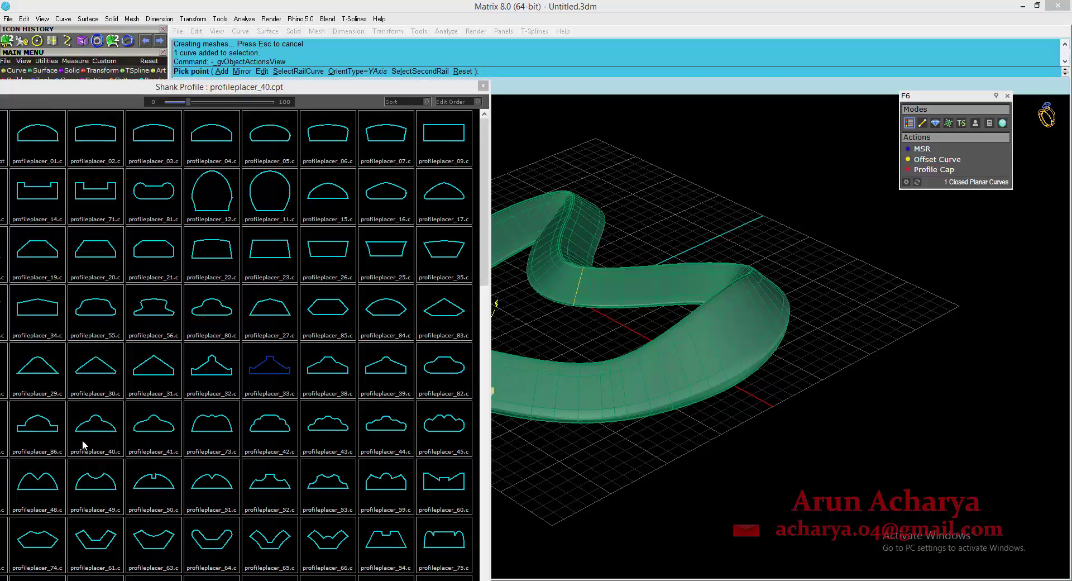
left_click(281, 477)
key("Return")
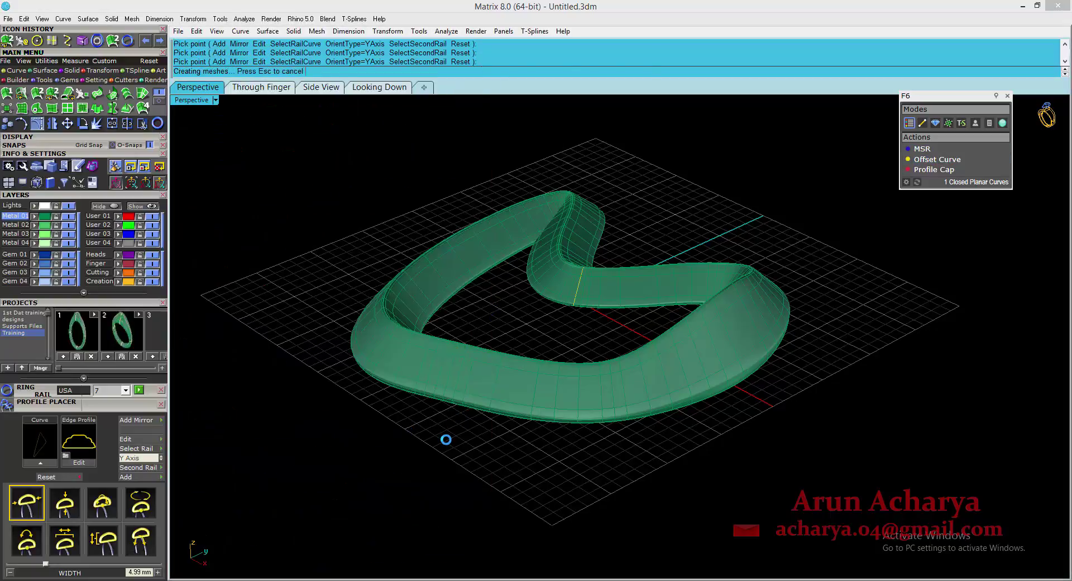
Examine the updated heart sweep from above and from the side, including the surface around the left lobe's inner corner
scroll(351, 442, "down", 3)
right_click_drag(351, 443, 440, 322)
right_click_drag(633, 286, 485, 411)
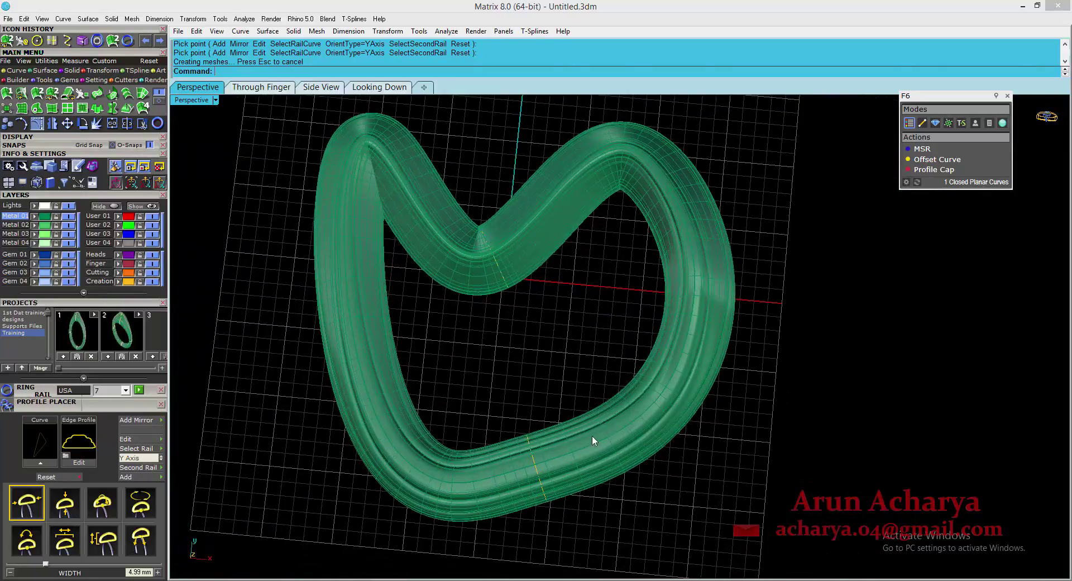
right_click_drag(622, 450, 576, 352)
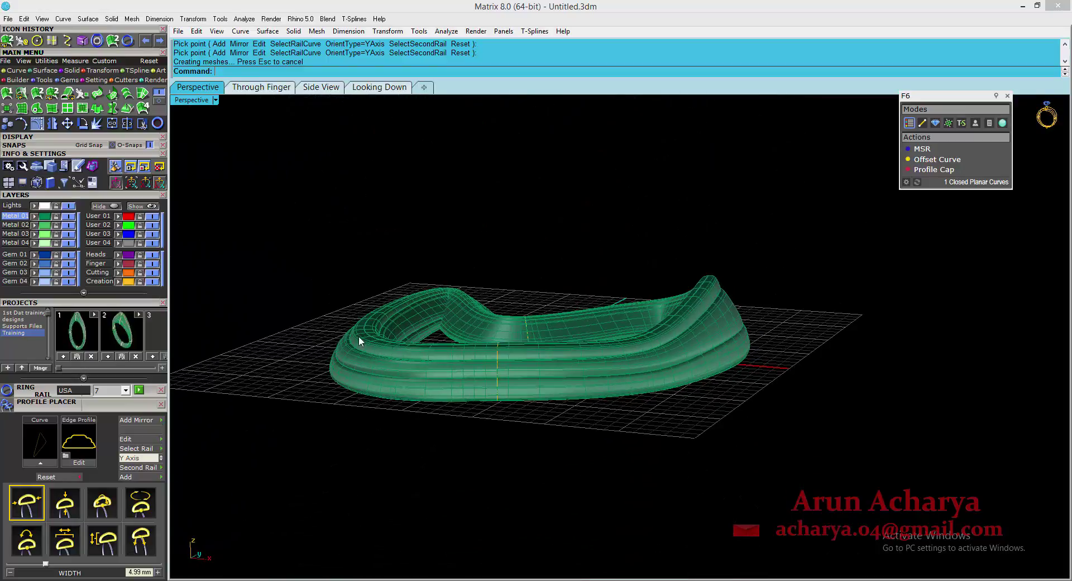
right_click_drag(358, 336, 427, 417)
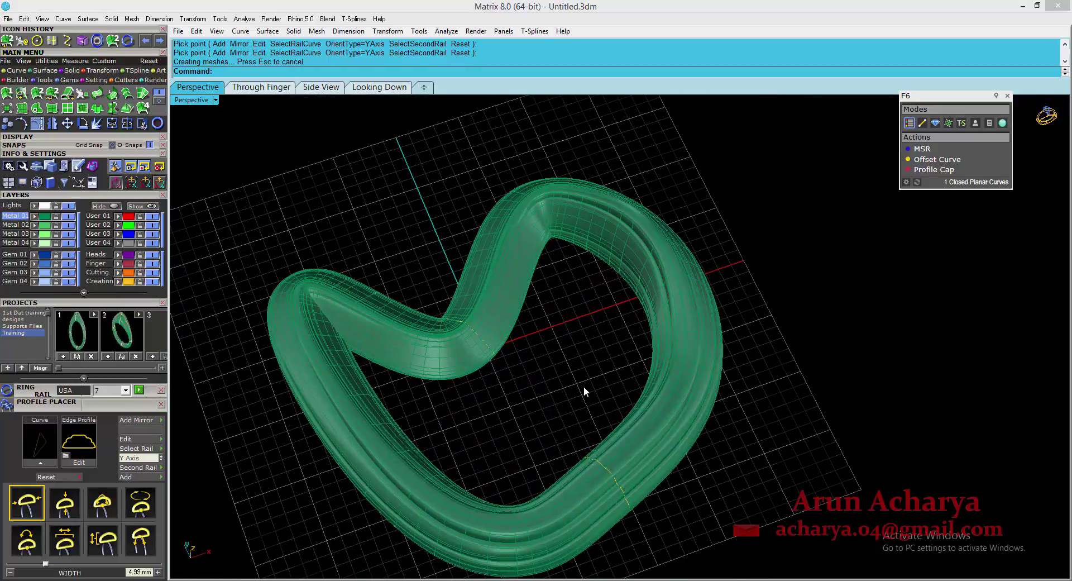
right_click_drag(584, 391, 479, 214)
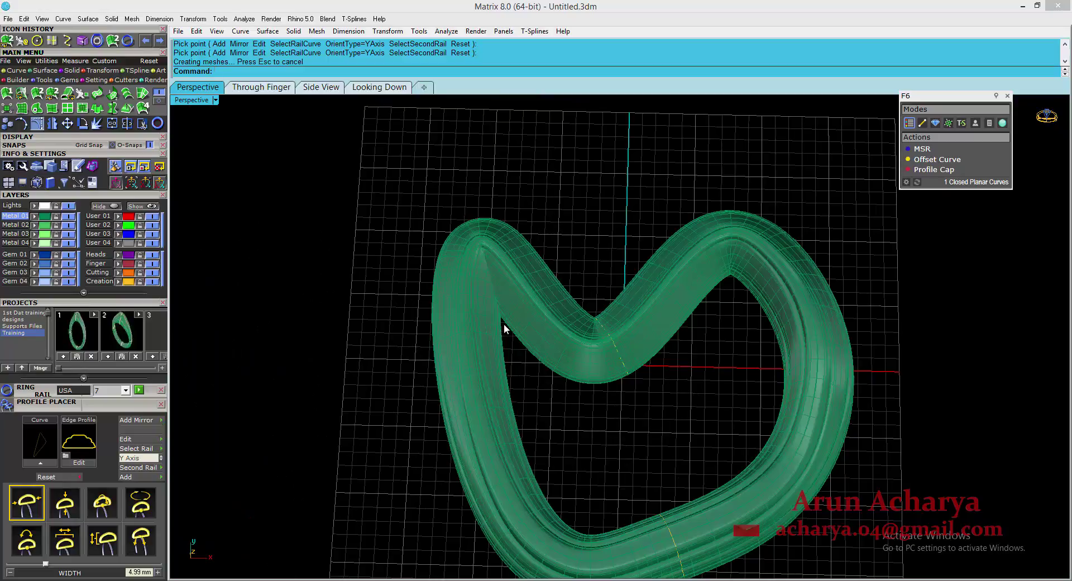
mouse_move(505, 329)
right_mouse_down()
mouse_move(471, 304)
mouse_move(490, 326)
right_mouse_up()
Show the ridge curve's edit points and move the two at the top of the left lobe inward by about 1.5 mm
left_click(499, 329)
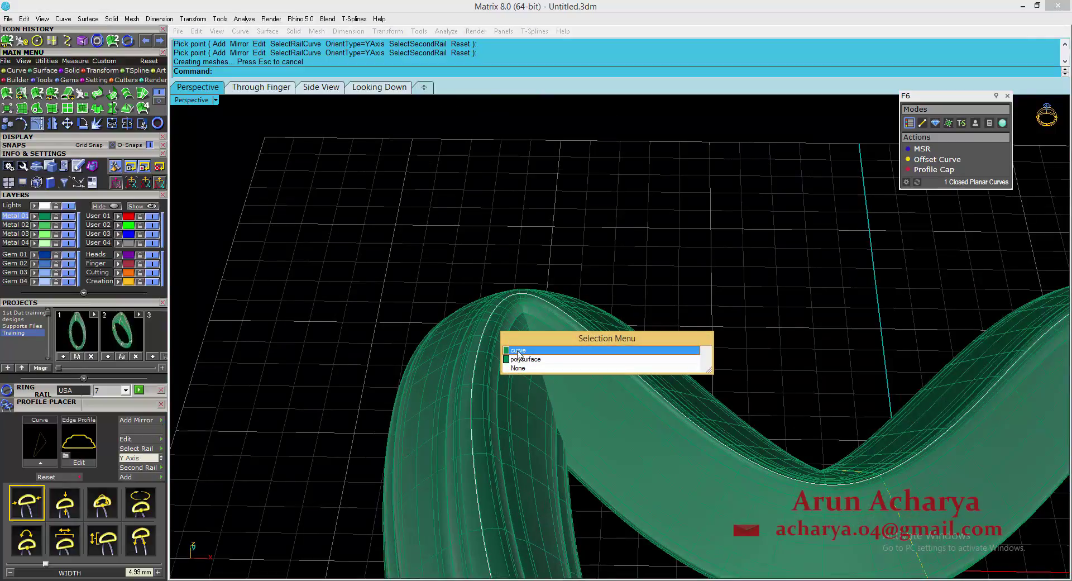
left_click(518, 350)
left_click_drag(483, 279, 471, 240)
right_click_drag(510, 296, 531, 385)
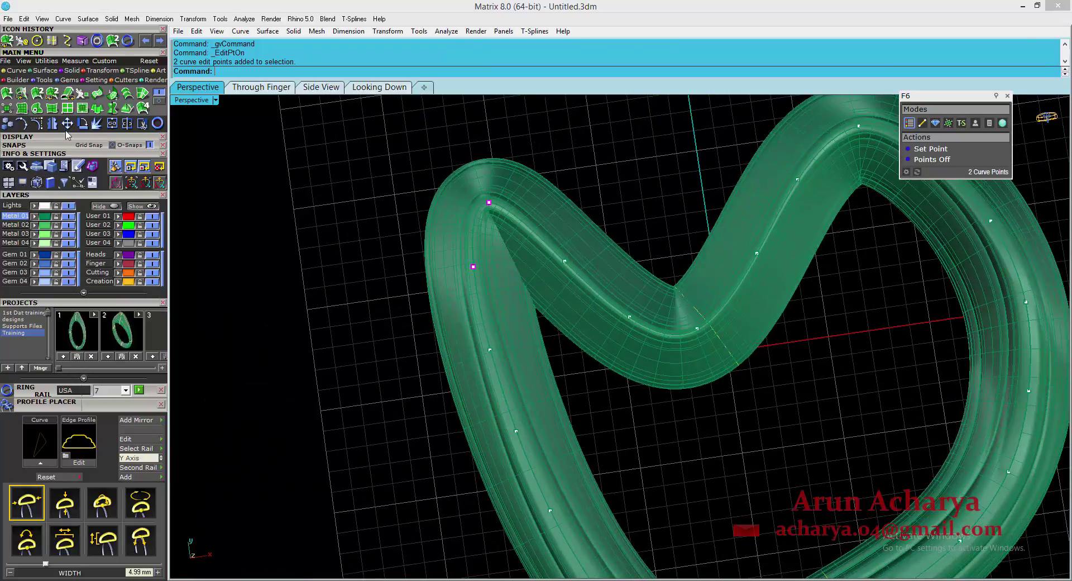
type("m")
key("Return")
left_click(311, 252)
left_click(316, 283)
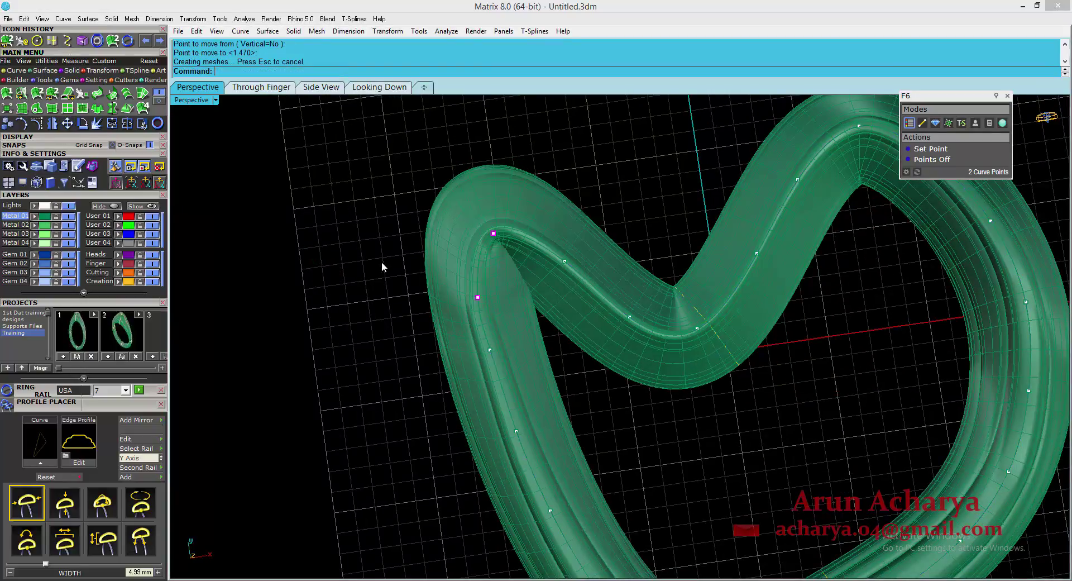
Try moving the same two left-lobe points by about another 0.9 mm and examine the surface around them
right_click(342, 258)
left_click(340, 258)
left_click(357, 270)
right_click_drag(469, 285, 489, 178)
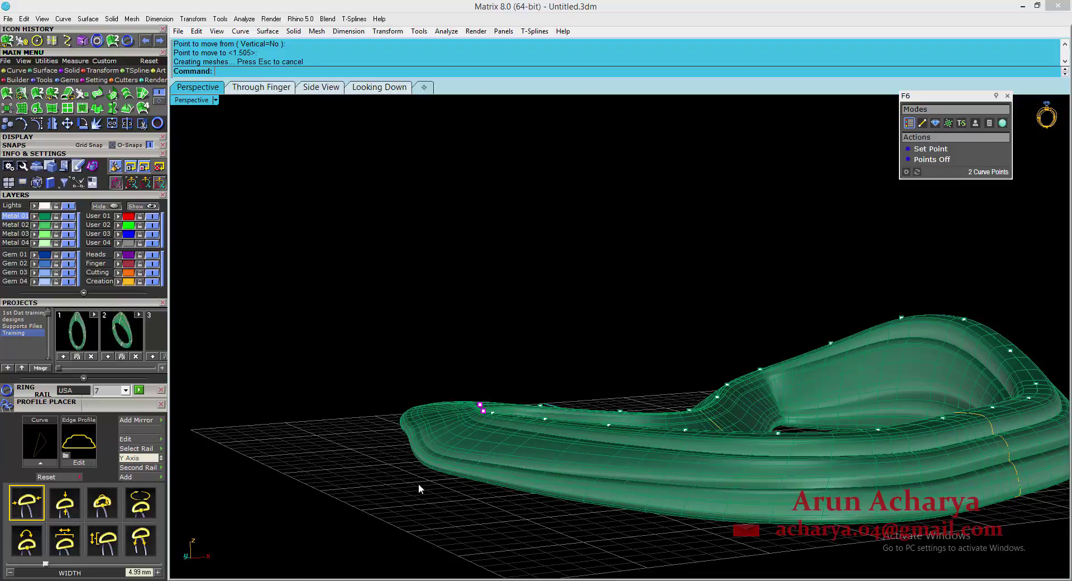
right_click_drag(417, 483, 438, 454)
scroll(438, 455, "up", 5)
right_click_drag(442, 370, 532, 506, "shift")
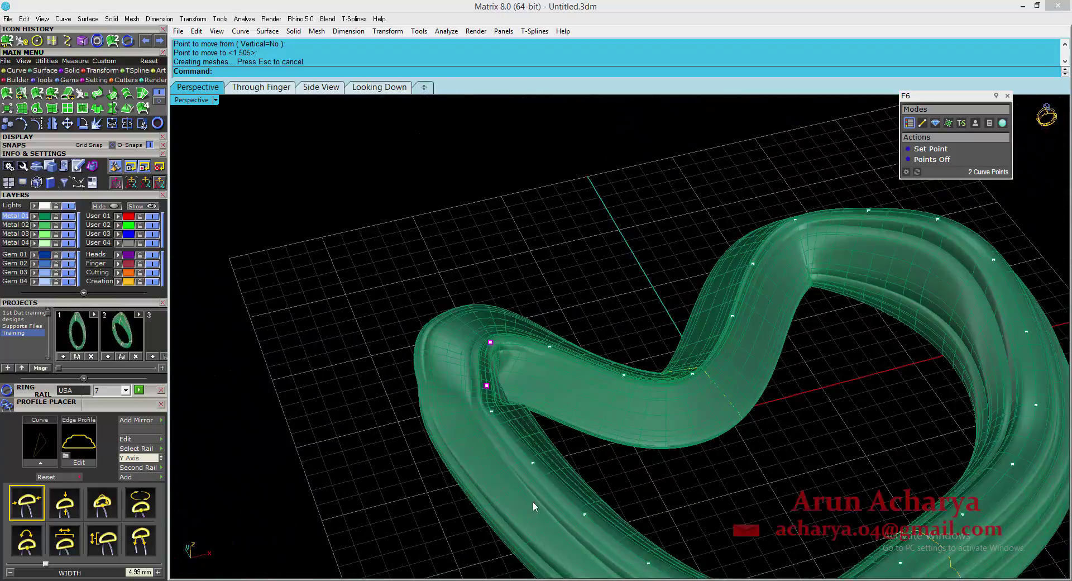
Undo both moves of the ridge curve's two left-lobe points
key("ctrl+z")
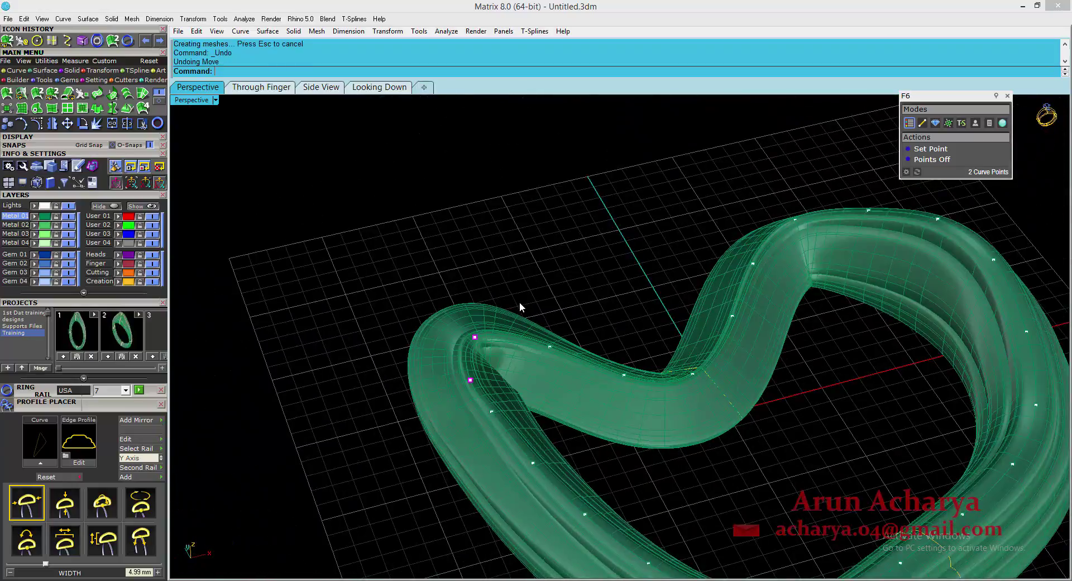
double_click(179, 100)
double_click(178, 99)
scroll(611, 340, "down", 6)
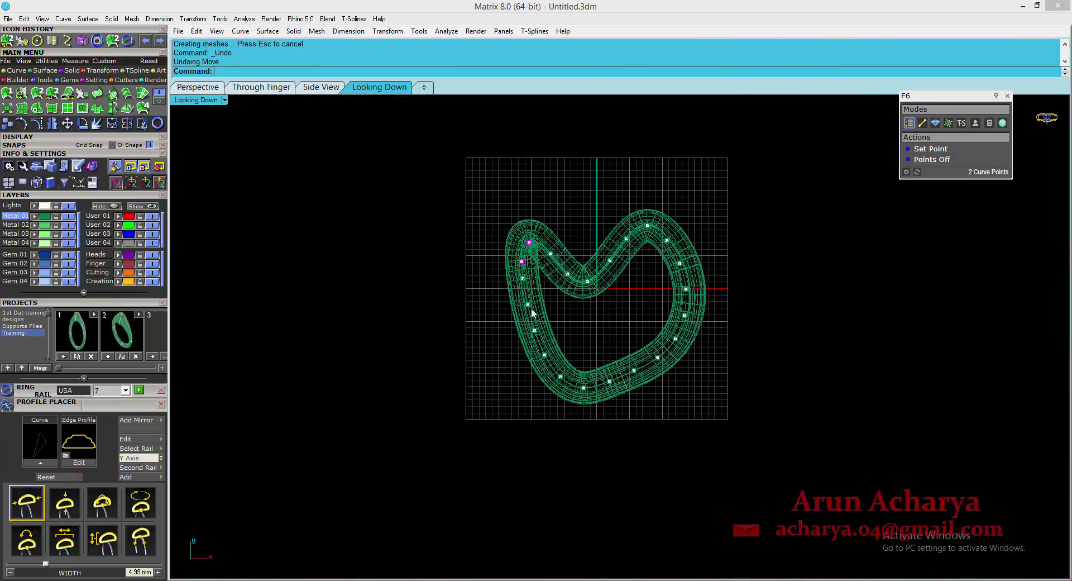
scroll(532, 314, "up", 6)
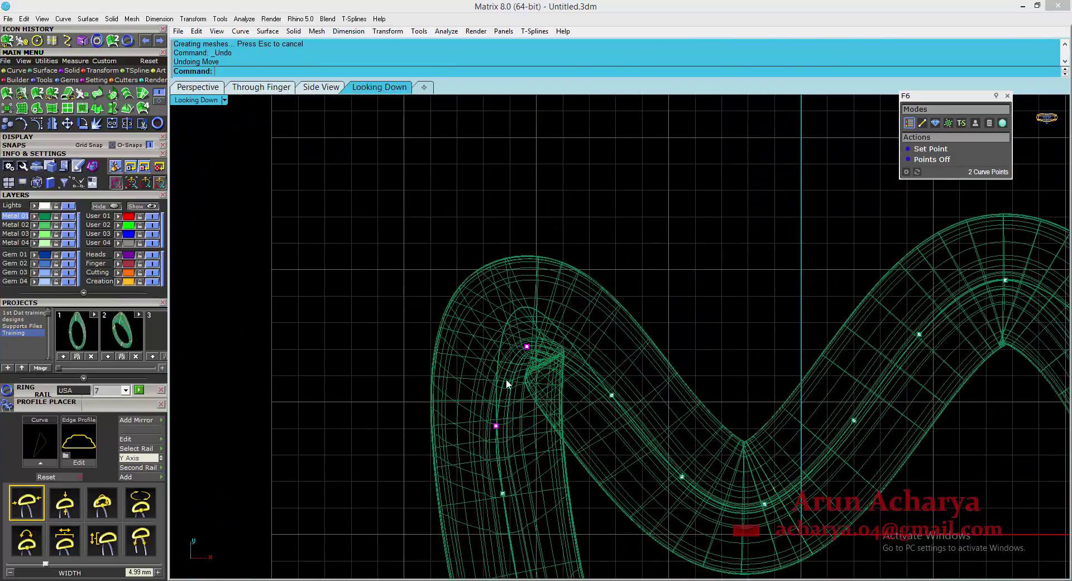
key("ctrl+z")
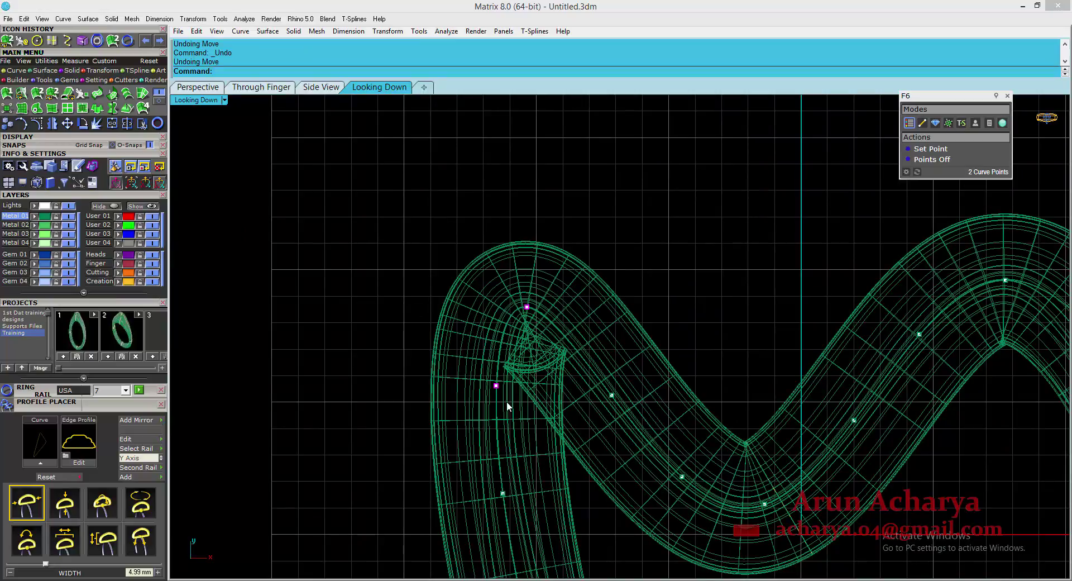
right_click_drag(477, 362, 379, 442)
left_click_drag(316, 276, 483, 423)
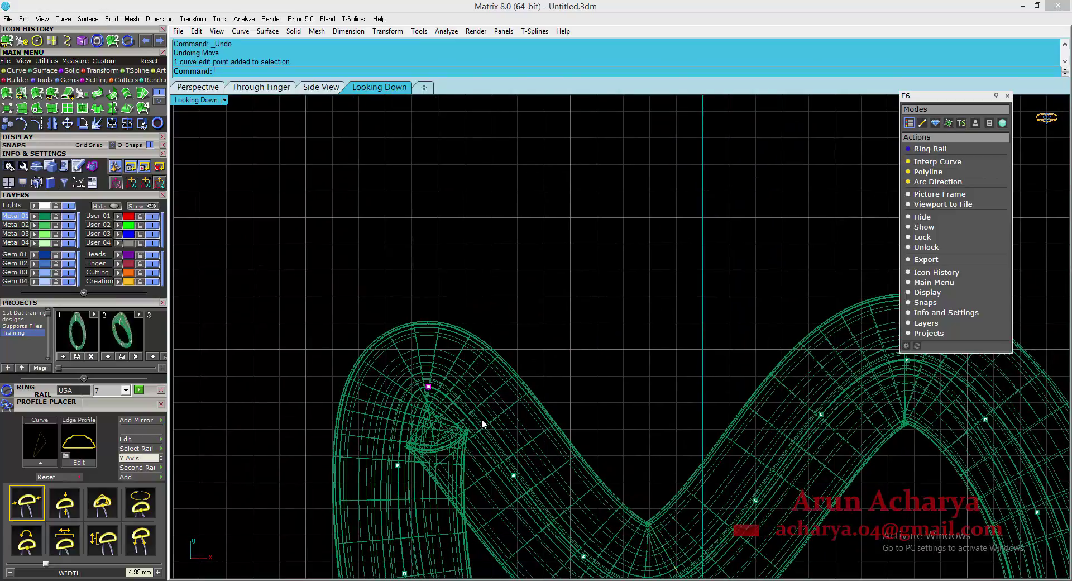
right_click_drag(607, 329, 604, 316)
left_click(604, 316)
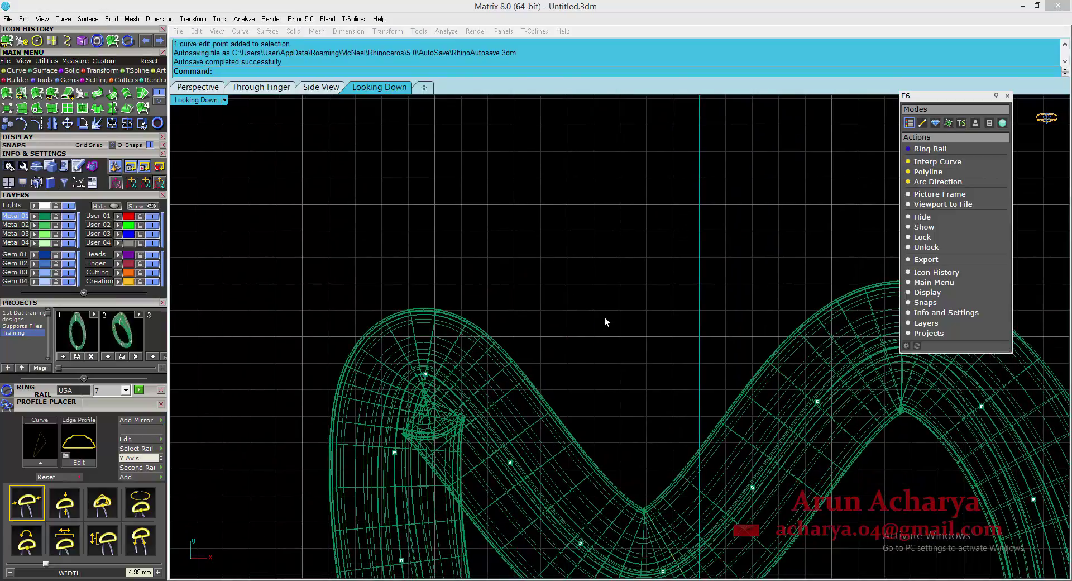
right_click_drag(354, 301, 347, 279)
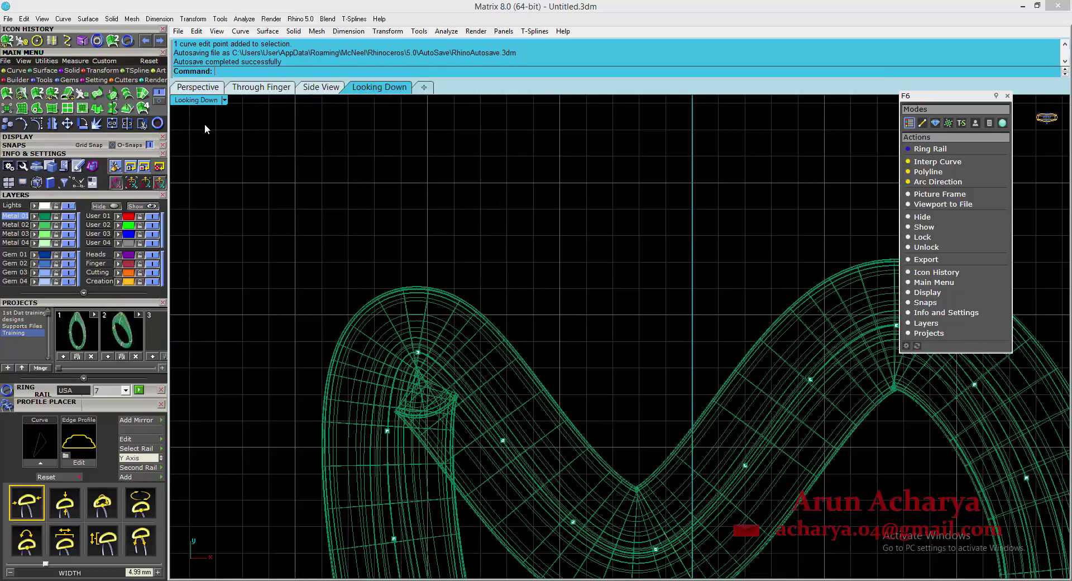
Select the heart's flat base curve on the underside and show its edit points
double_click(222, 101)
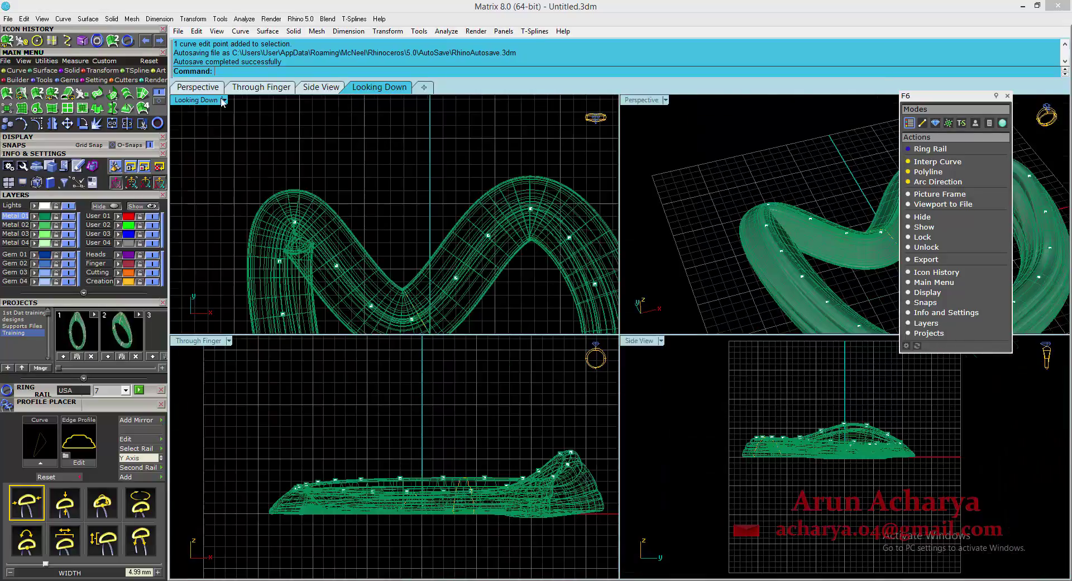
double_click(659, 102)
right_click_drag(567, 357, 550, 220)
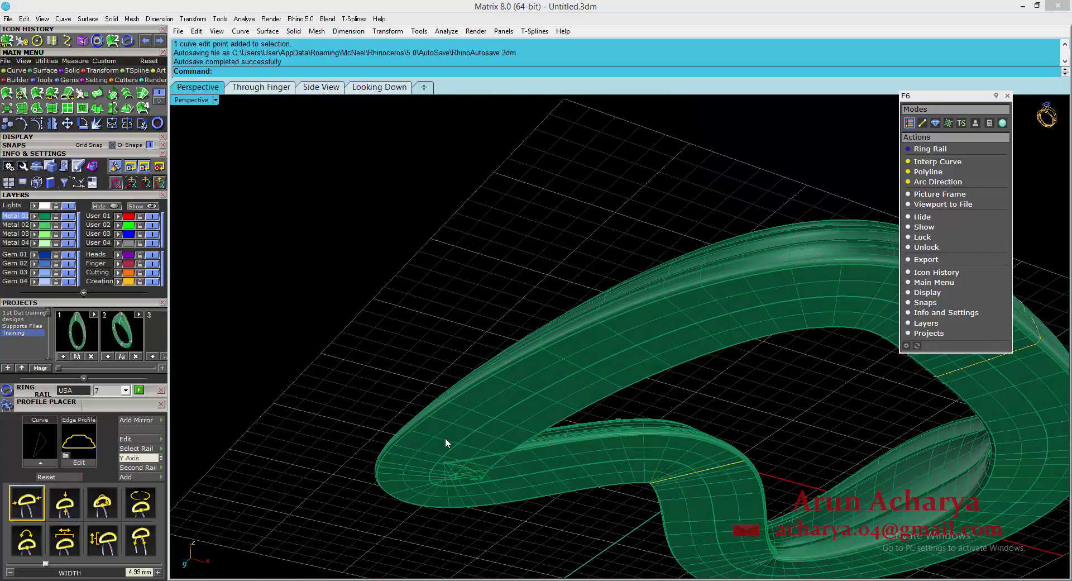
left_click(462, 445)
left_click(484, 475)
left_click(45, 123)
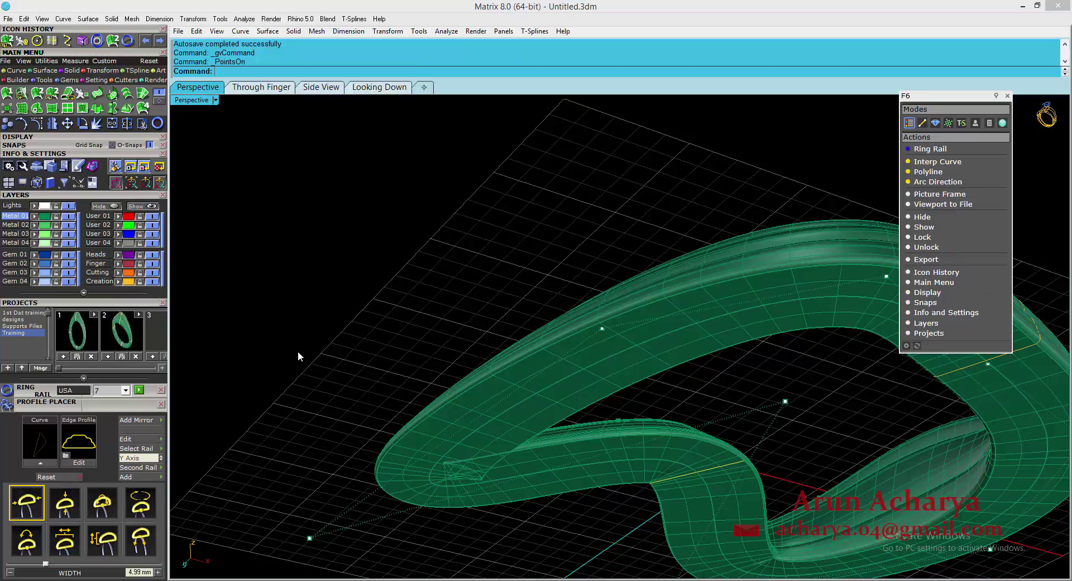
left_click(582, 370)
left_click(588, 369)
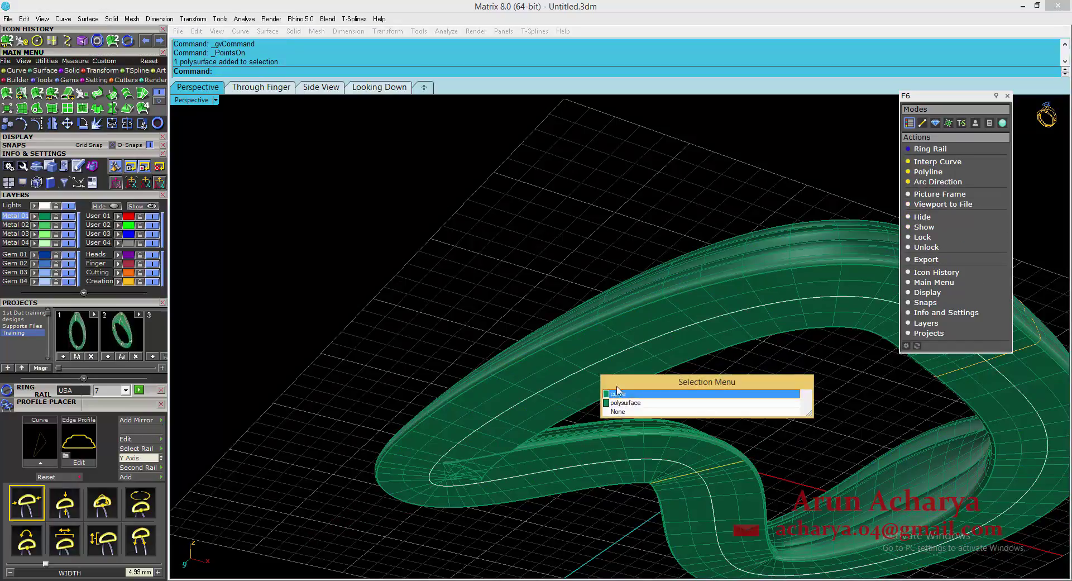
left_click(617, 393)
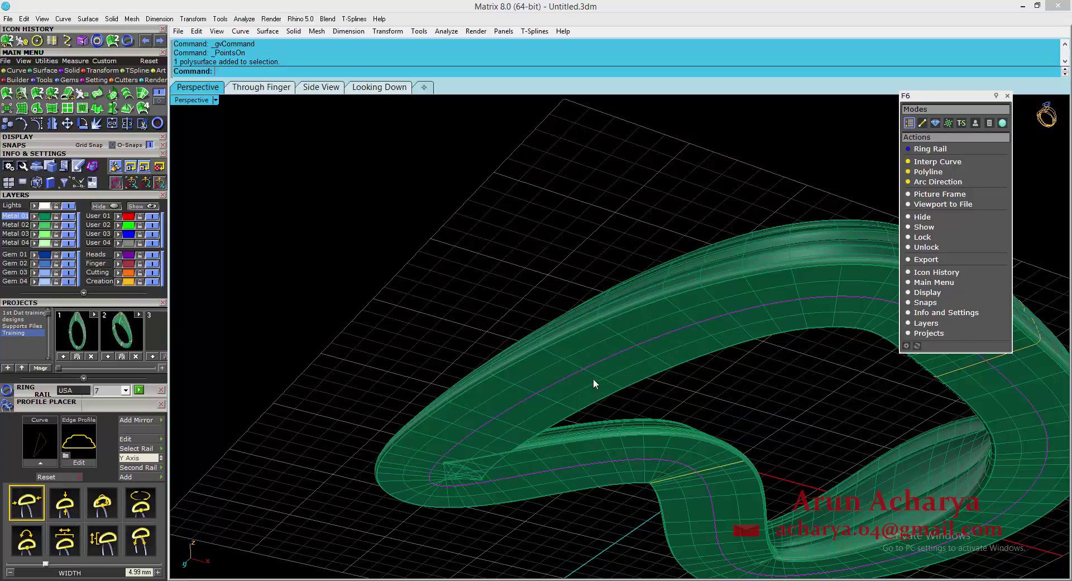
left_click(28, 124)
Select the heart's ridge curve and show its edit points alongside those of the base curve
double_click(182, 99)
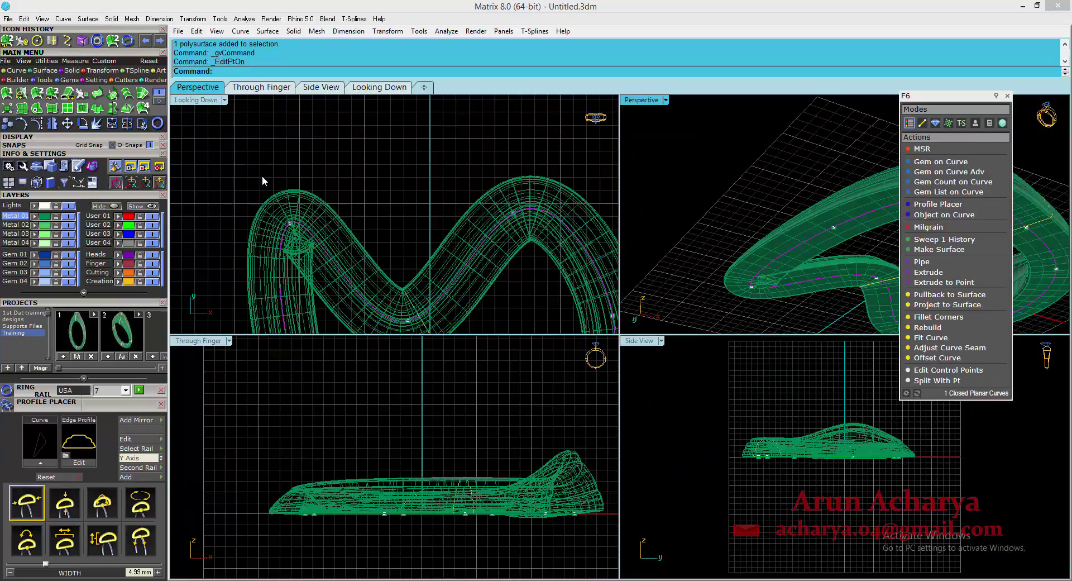
scroll(263, 176, "up", 2)
left_click_drag(224, 174, 352, 285)
scroll(353, 193, "down", 2)
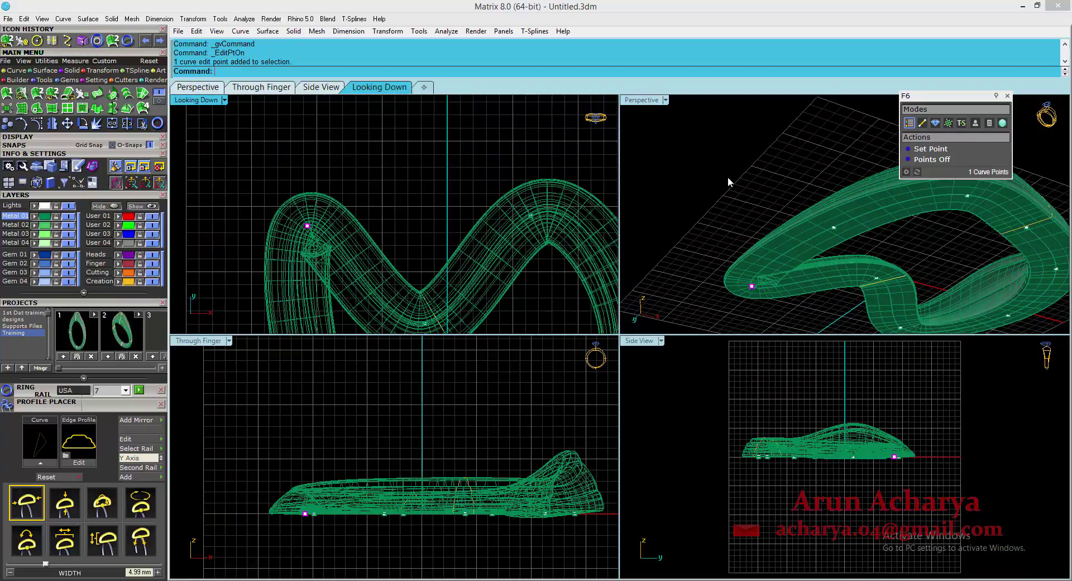
double_click(648, 105)
scroll(625, 278, "up", 3)
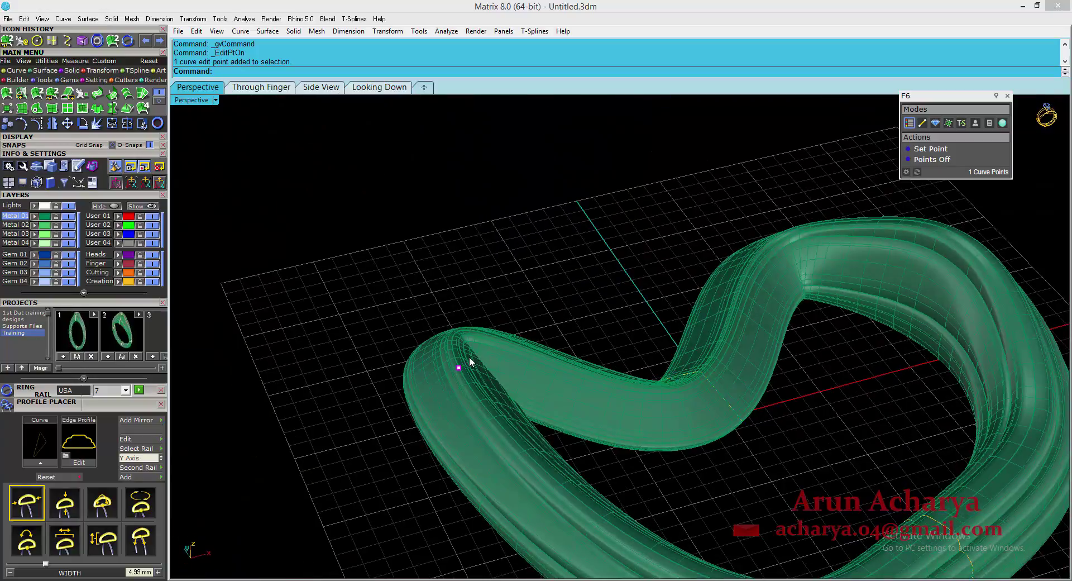
left_click(453, 356)
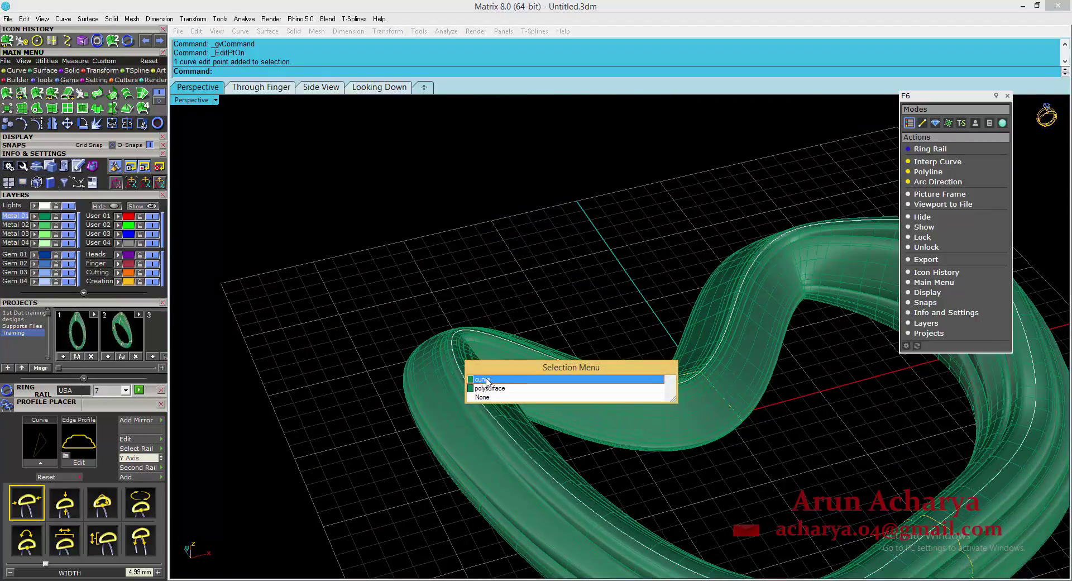
left_click(488, 383)
left_click(38, 124)
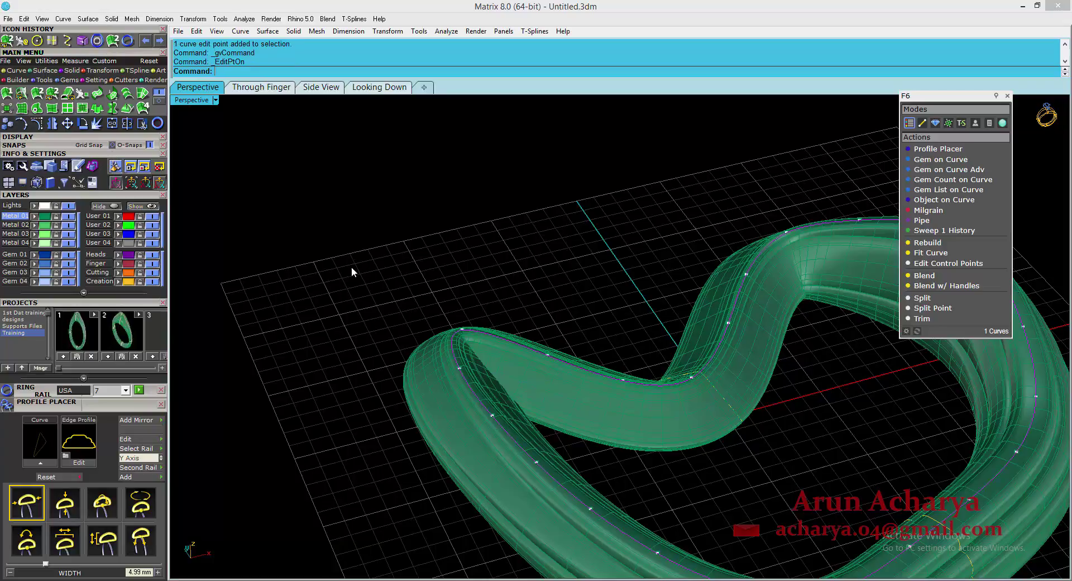
Select four edit points around the left lobe across both curves and move them diagonally inward by about 0.6 mm in the top view
left_click_drag(514, 391, 514, 394)
double_click(190, 101)
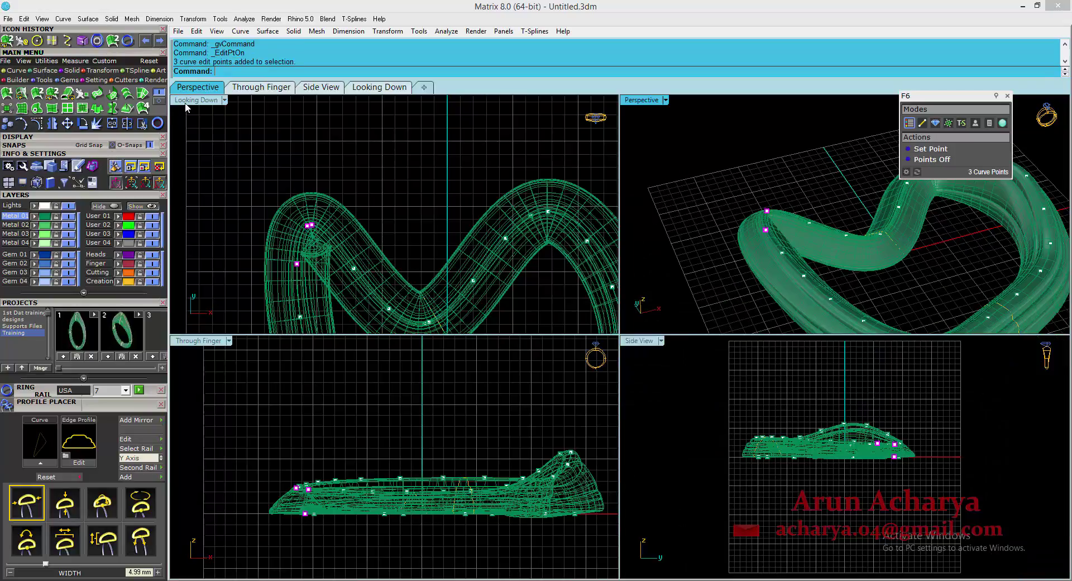
left_click(379, 87)
left_click_drag(315, 257, 539, 517, "shift")
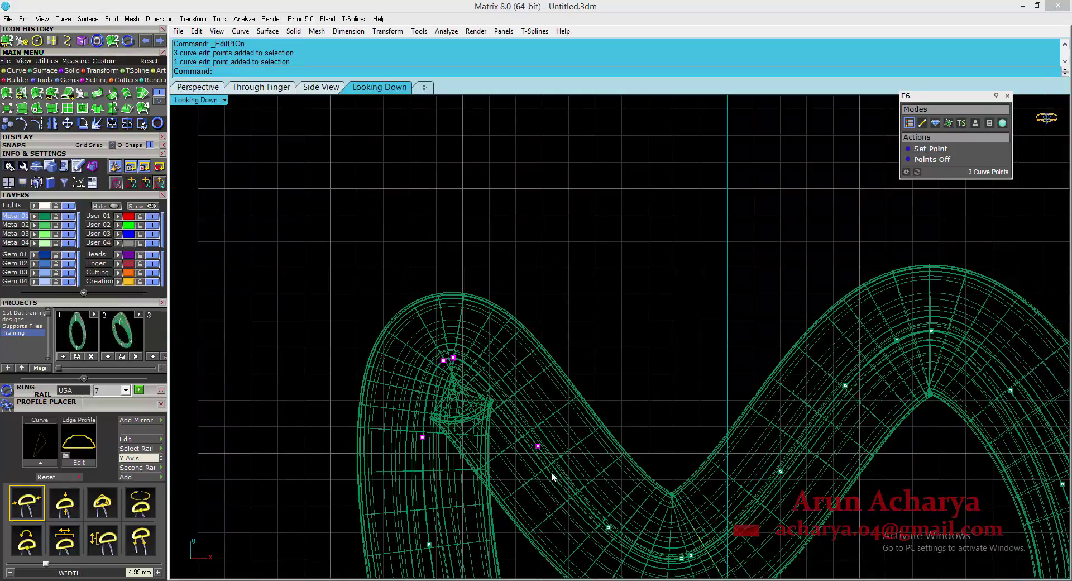
left_click(67, 124)
left_click(305, 224)
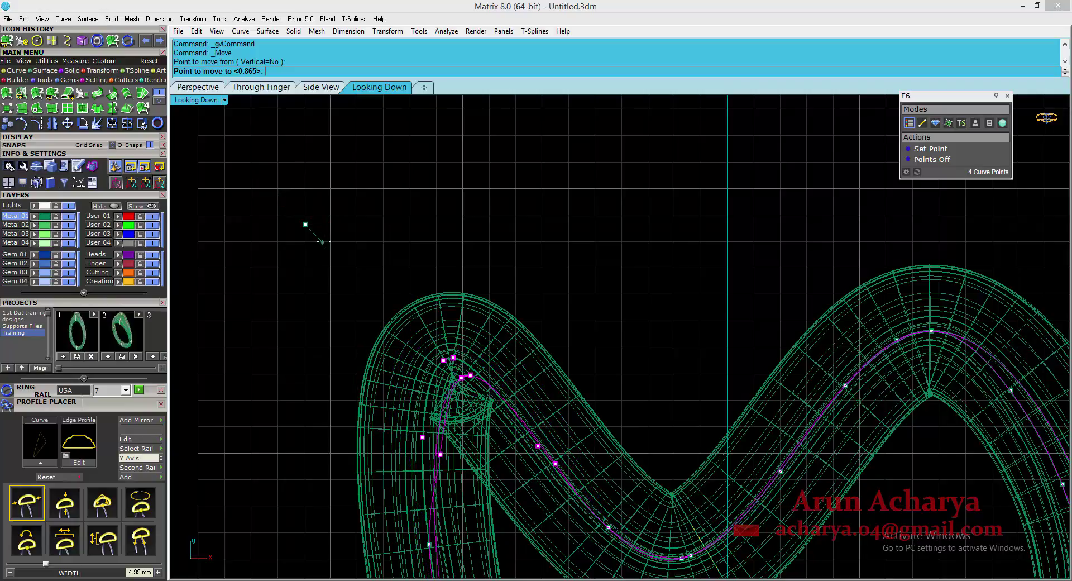
left_click(317, 235)
Move the ridge and base curves' two edit points at the left lobe's tip further inward toward the heart's centre in the top view
left_click_drag(421, 328, 493, 371)
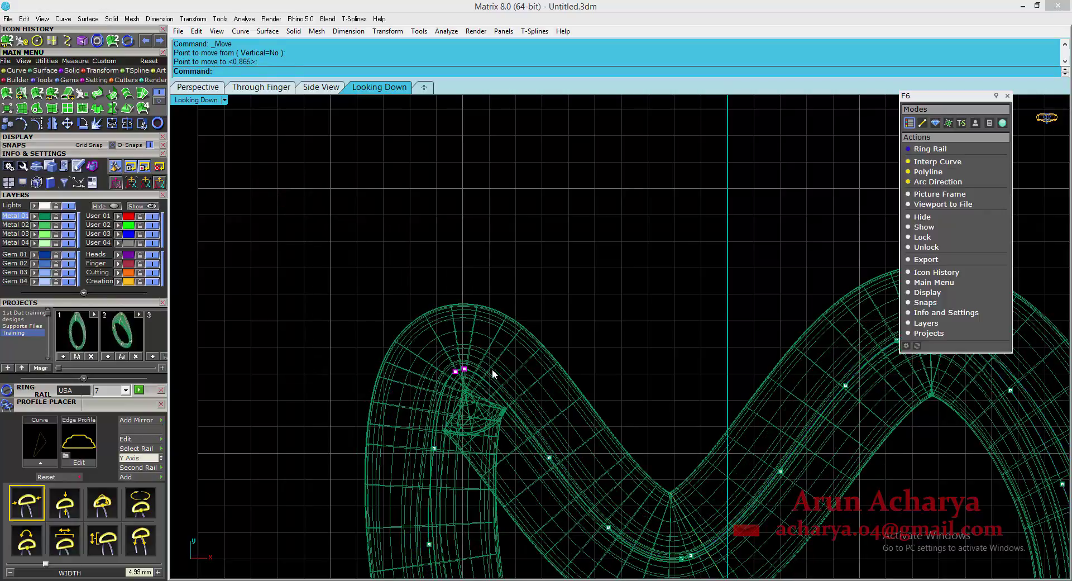
right_click(497, 211)
left_click(496, 209)
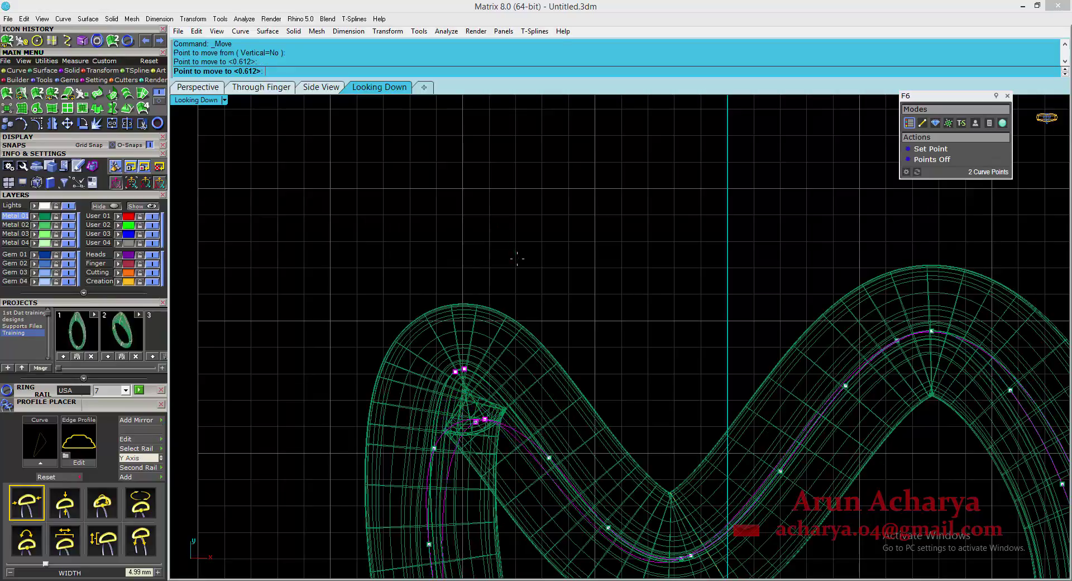
left_click(517, 258)
Turn off the edit points of the heart's two rail curves in the perspective view
double_click(205, 102)
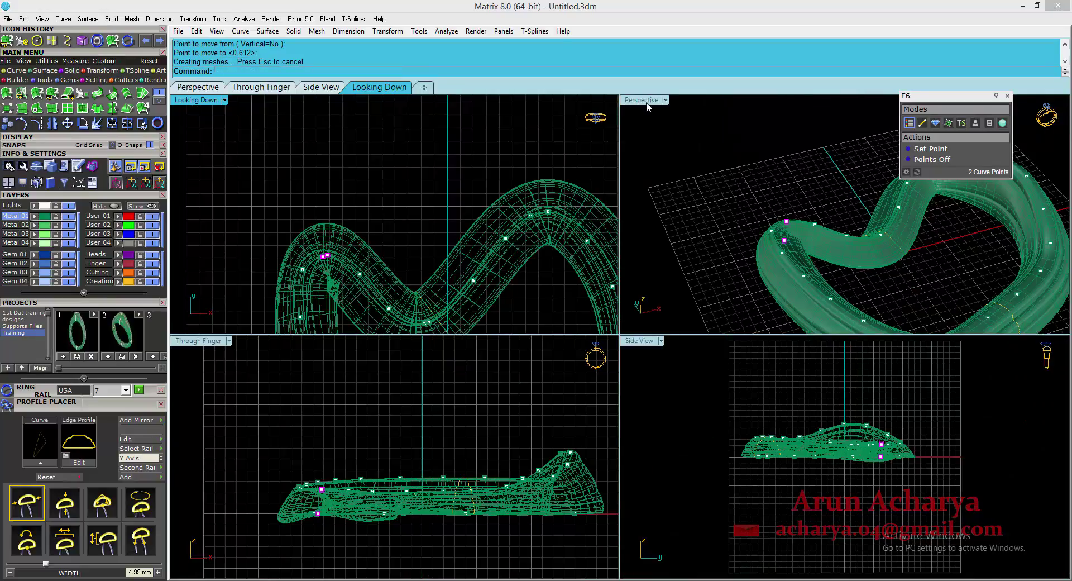
double_click(631, 100)
right_click_drag(526, 310, 538, 227)
left_click_drag(650, 306, 641, 293)
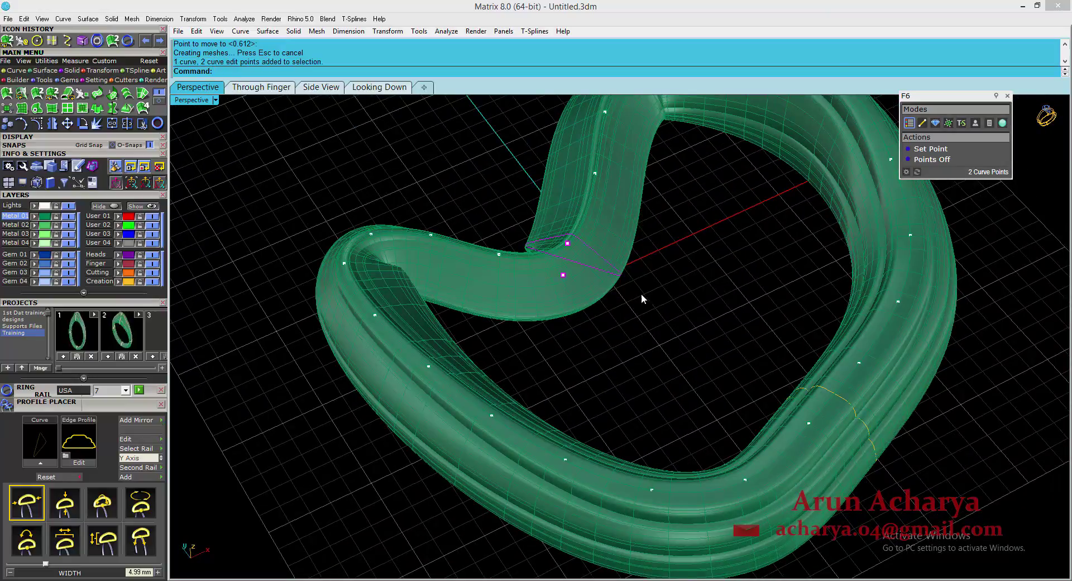
right_click_drag(640, 293, 627, 278)
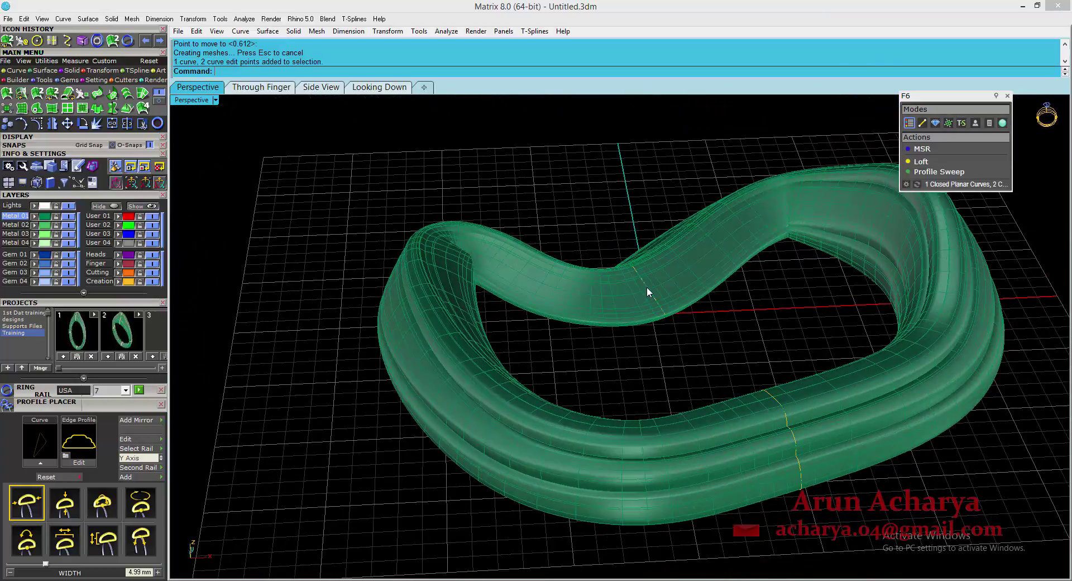
Slide the triangular profile with MSR from the heart's valley along the rail toward the left lobe, to about 23.9% position on curve
left_click(646, 286)
left_click(690, 320)
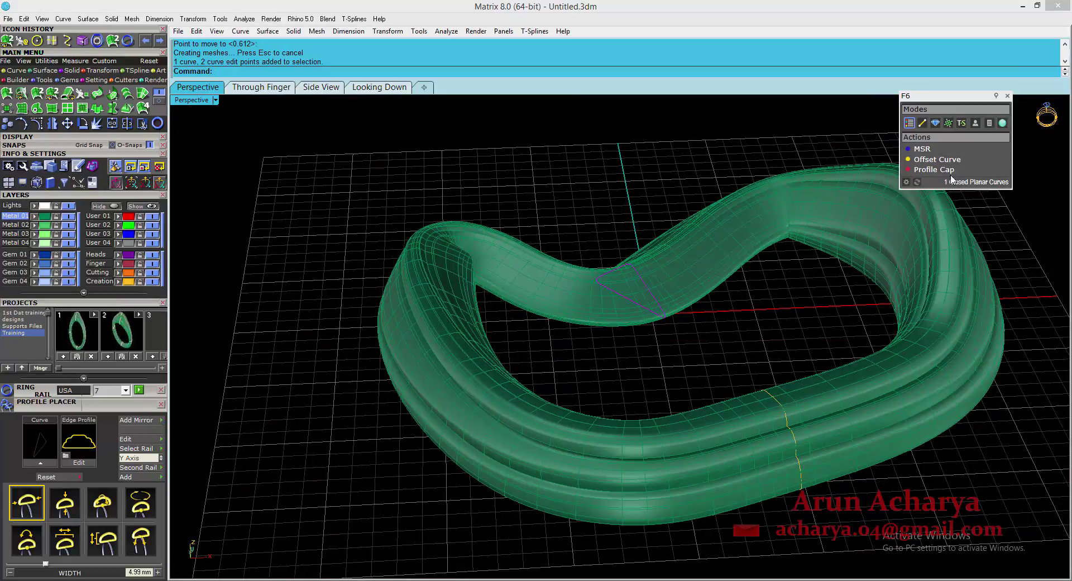
left_click(948, 150)
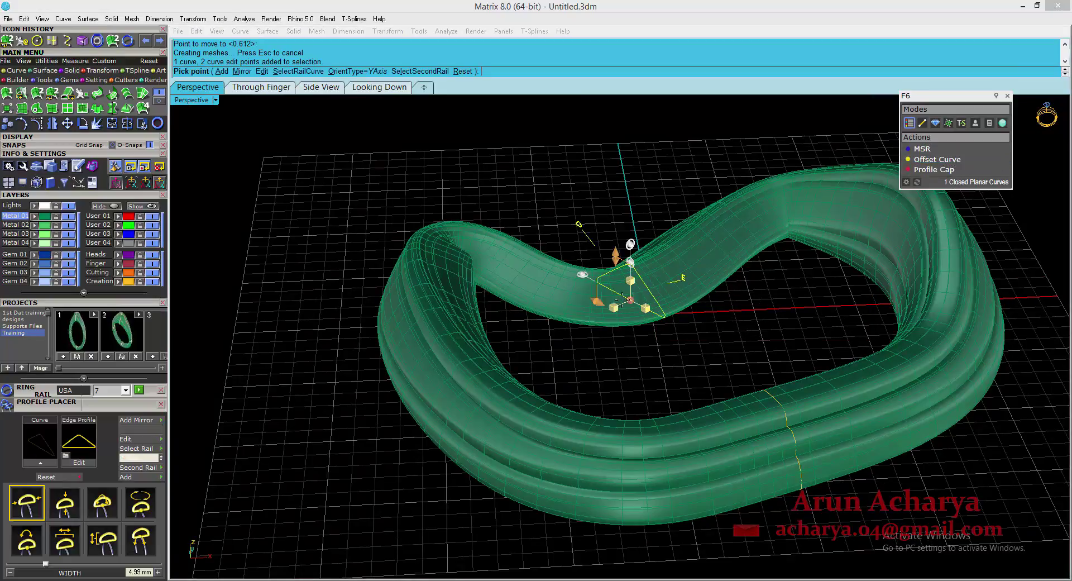
left_click_drag(626, 298, 431, 285)
right_click_drag(496, 340, 850, 254)
right_click(540, 283)
right_click_drag(890, 246, 566, 258)
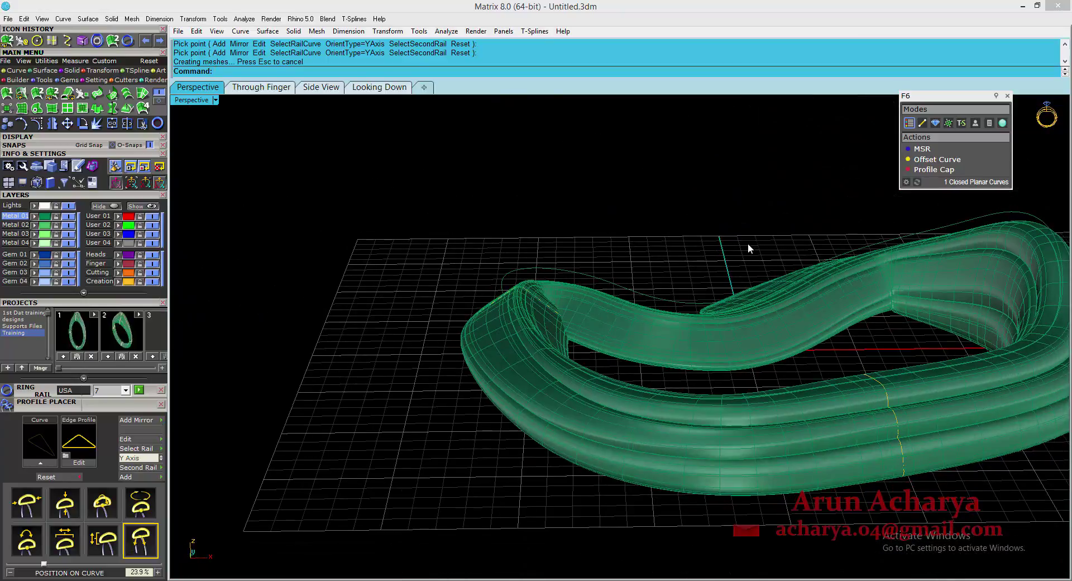